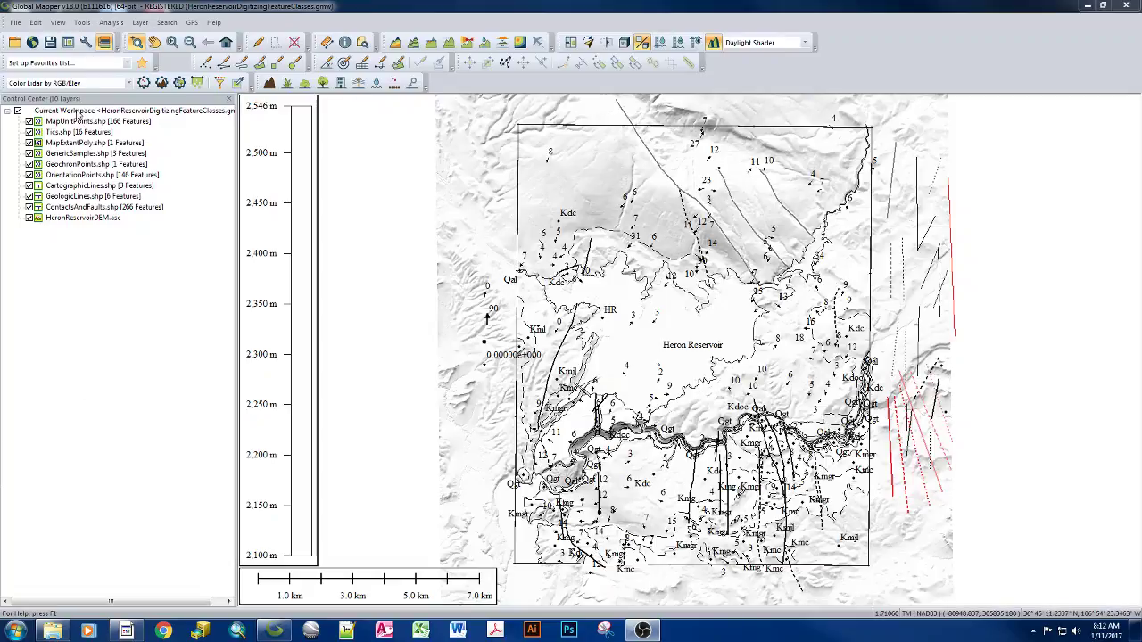
Open the NM_Heron_Reservoir_20131120_TM_geo PDF as a new data file.
click(13, 43)
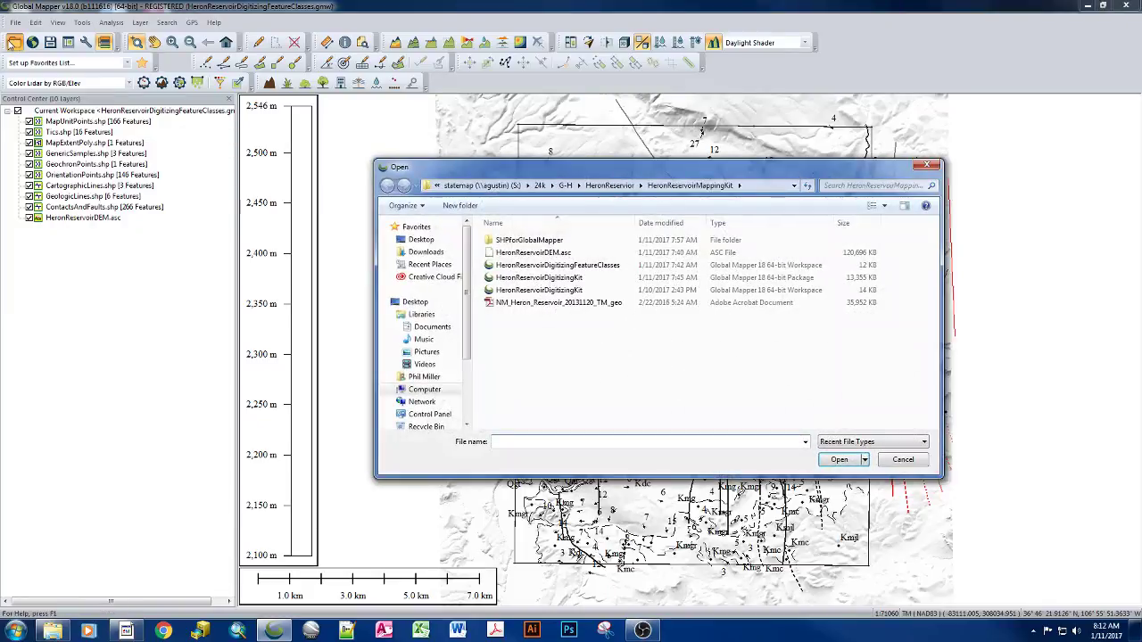
click(578, 303)
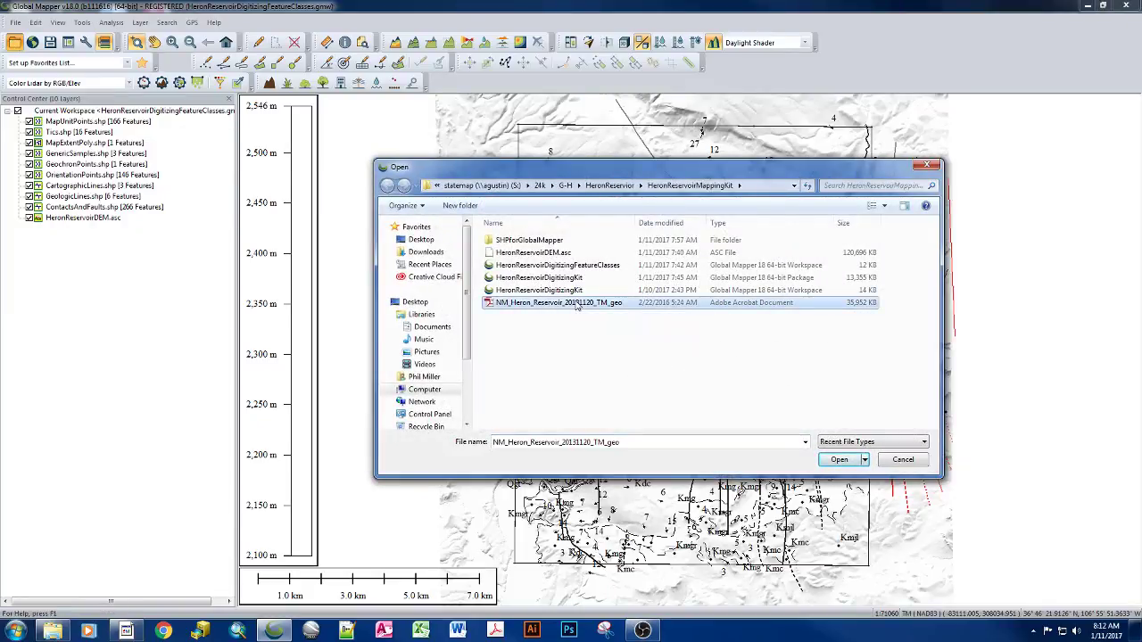
double_click(578, 303)
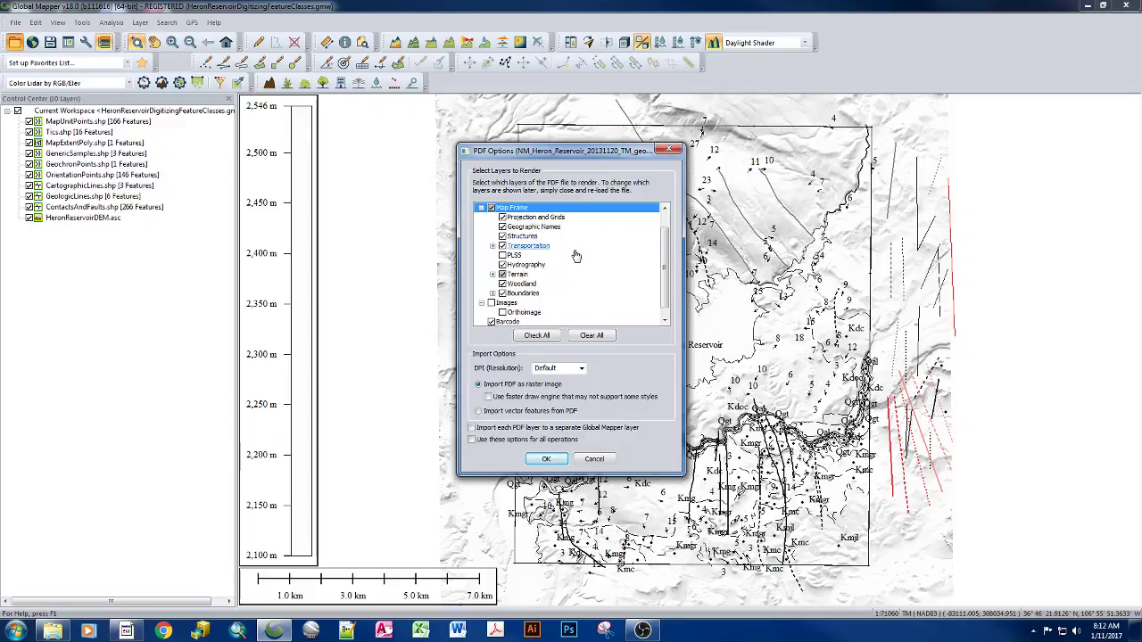
Clear all PDF layers, then check Map Frame with all its sublayers.
scroll(574, 237, up, 2)
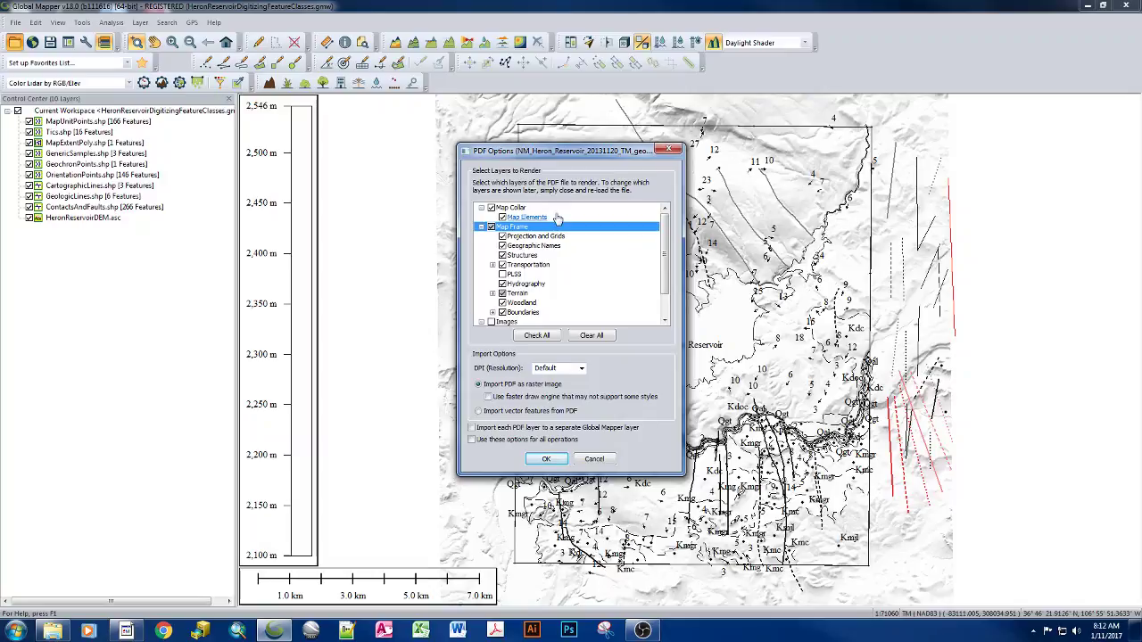
click(591, 336)
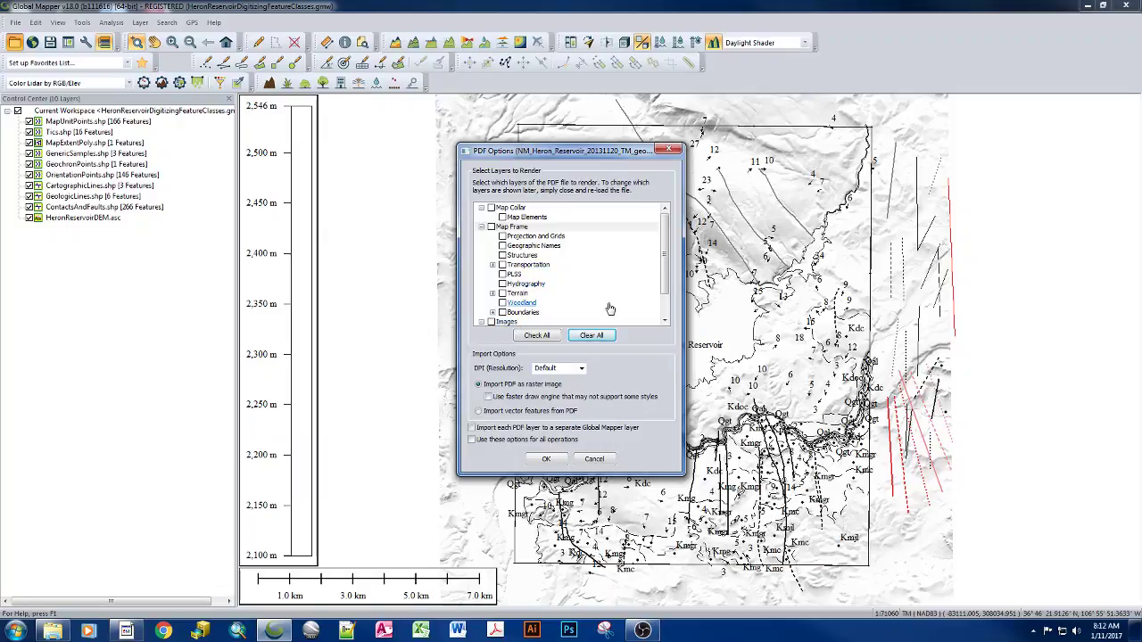
click(492, 228)
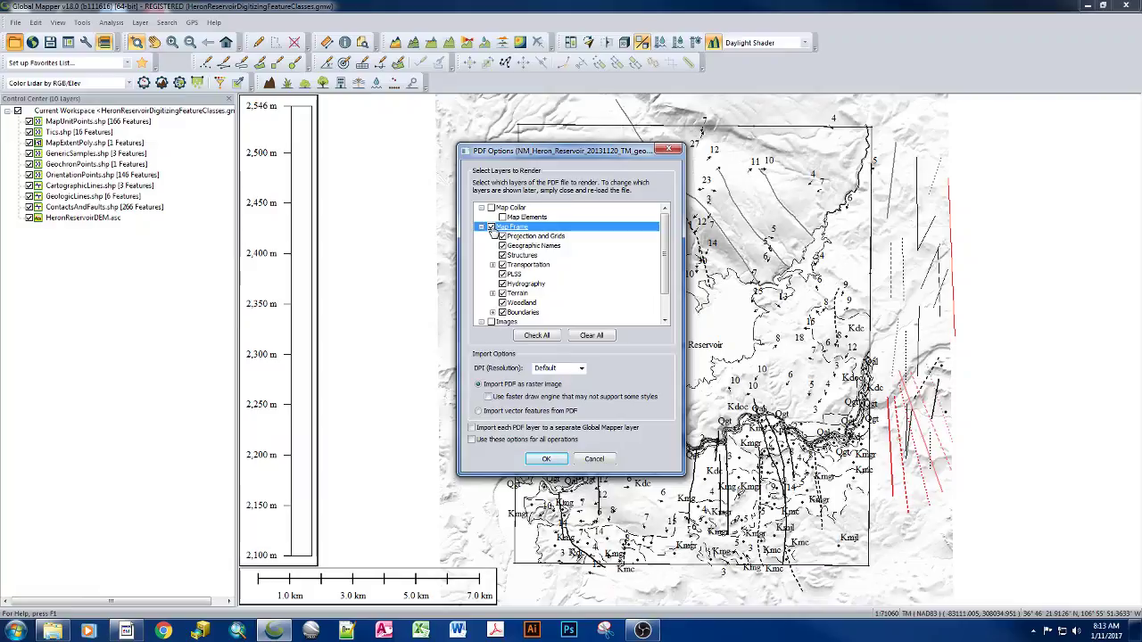
click(493, 265)
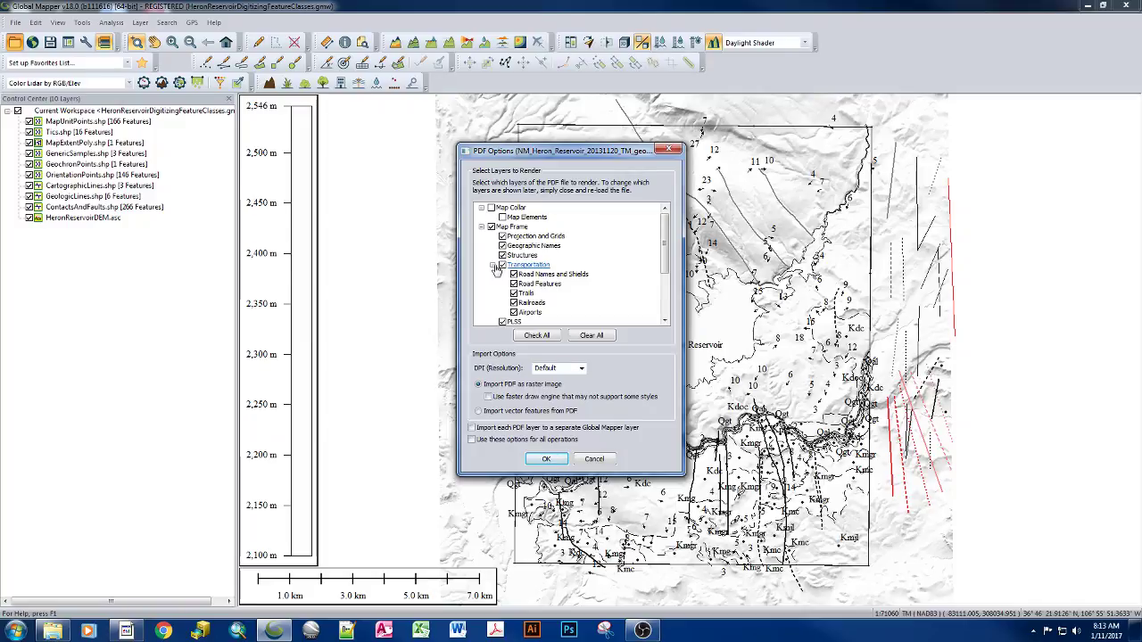
click(493, 266)
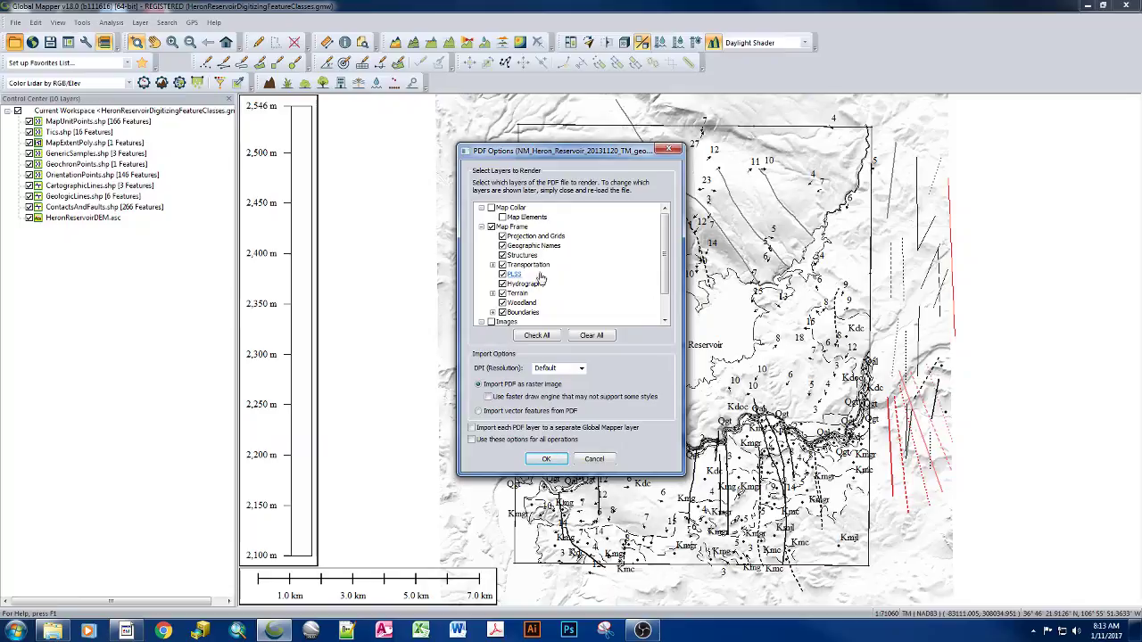
drag(664, 269, 664, 294)
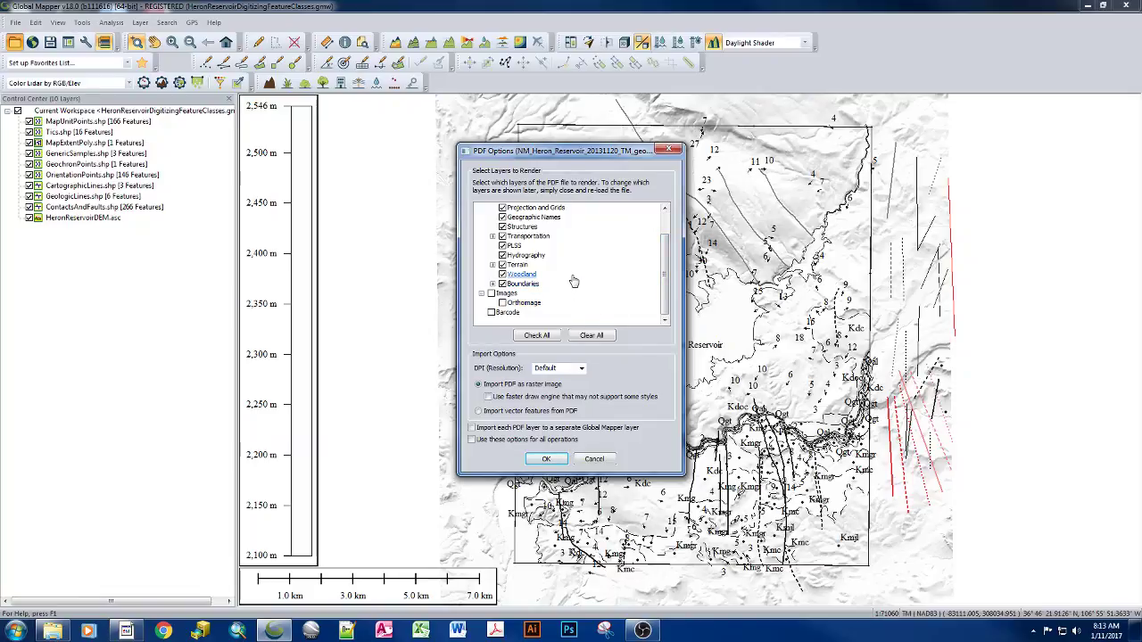
Exclude Shaded Relief under Terrain and review the Boundaries sublayers.
click(493, 265)
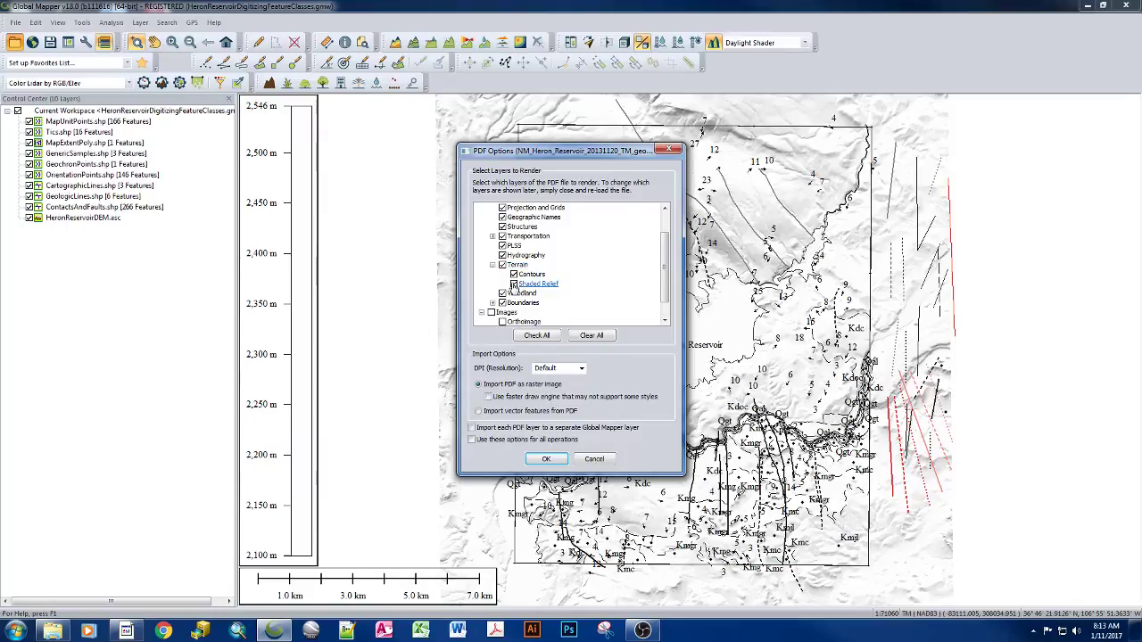
click(514, 284)
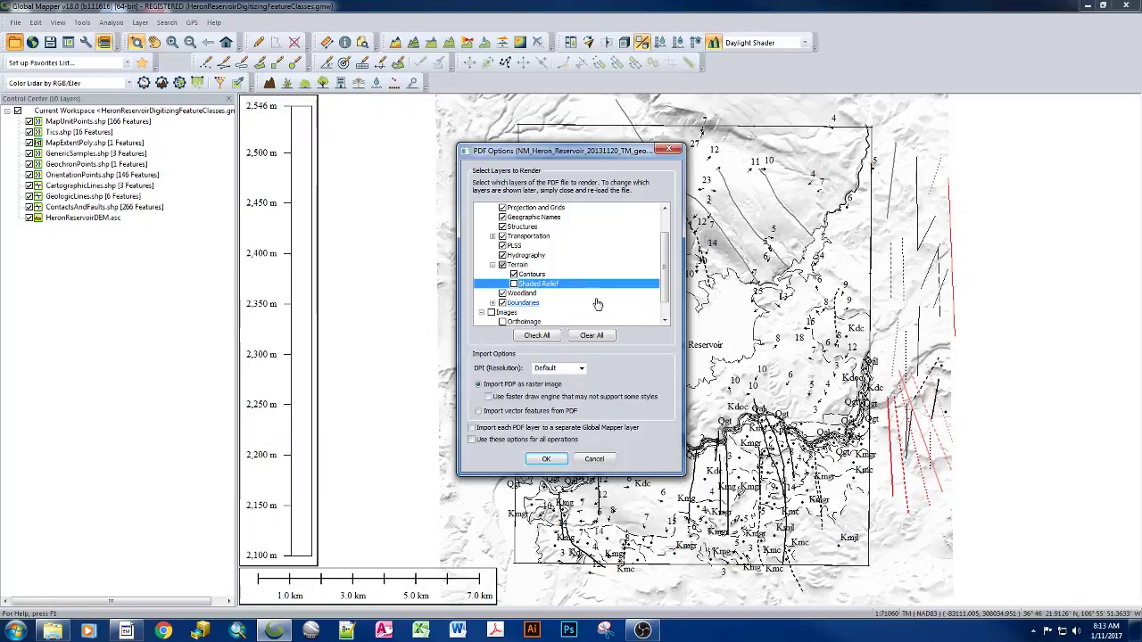
click(492, 303)
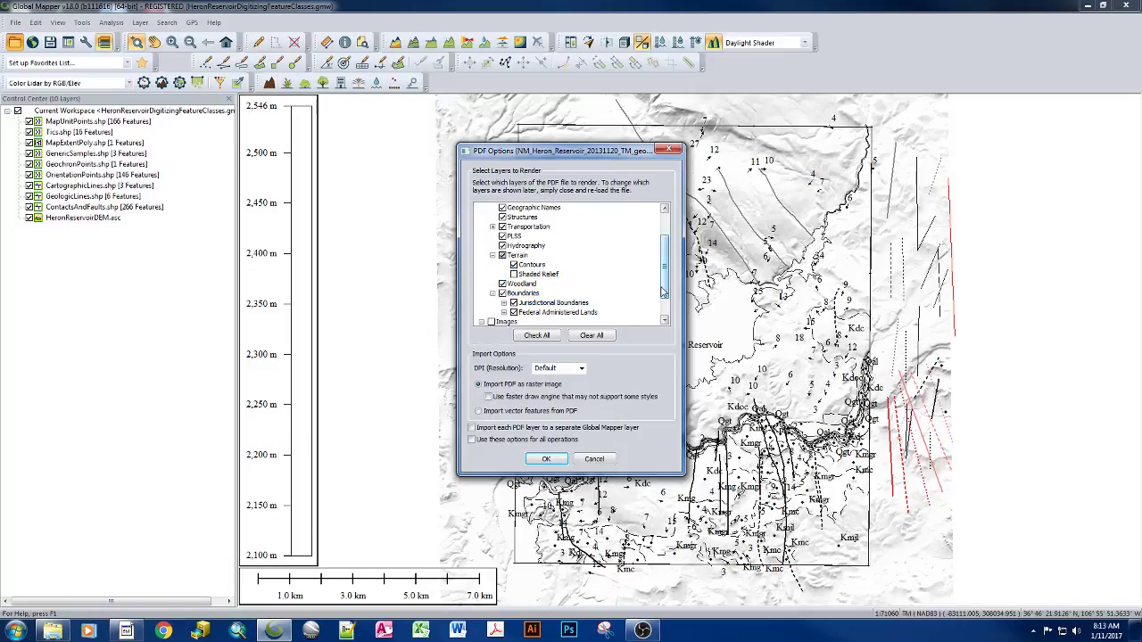
drag(663, 292, 669, 260)
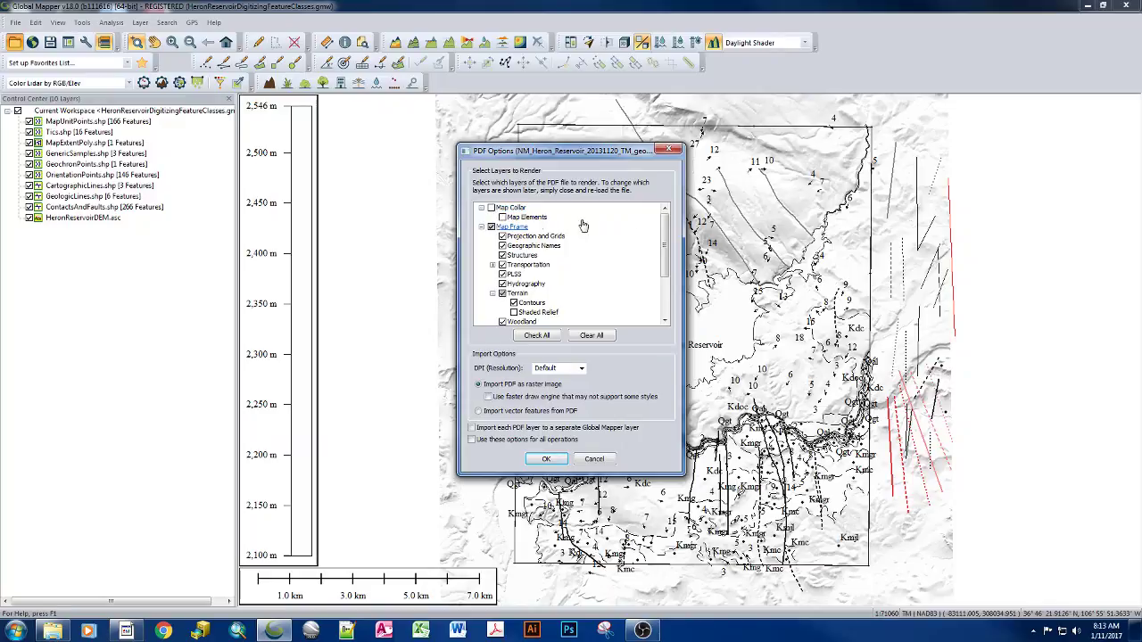
drag(663, 237, 663, 277)
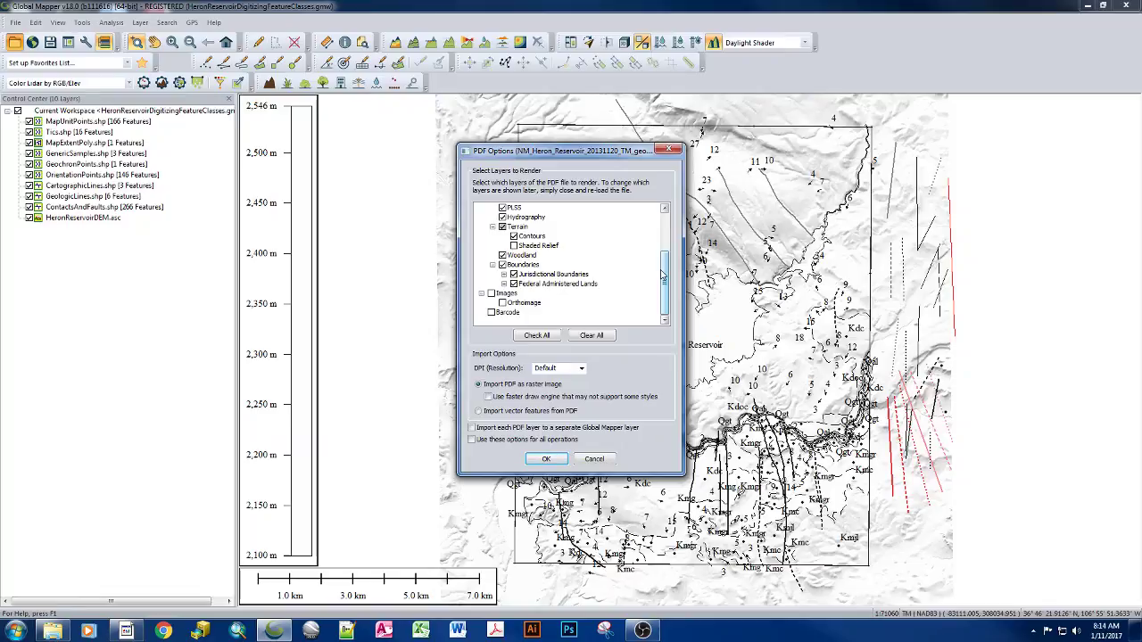
Keep the import resolution at Default and confirm the PDF import settings.
click(581, 370)
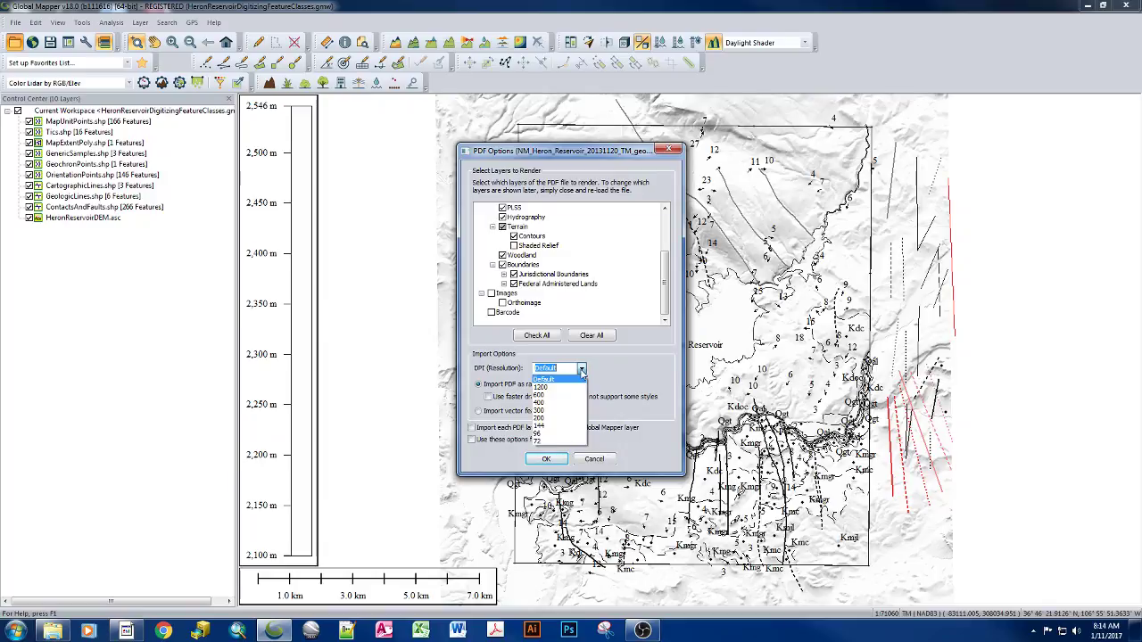
click(581, 373)
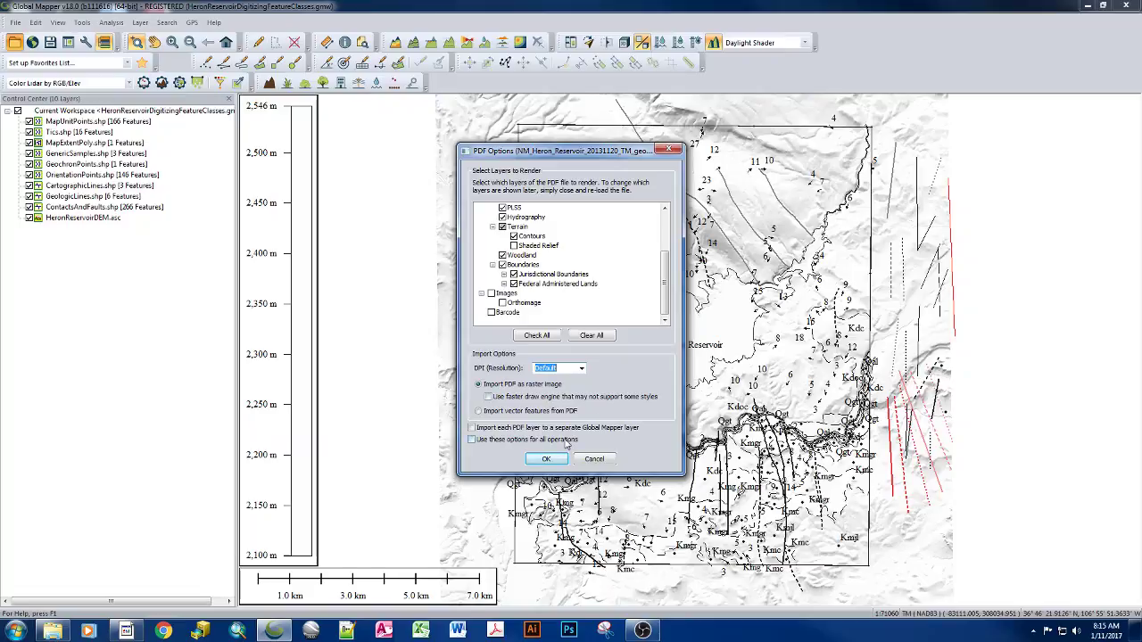
scroll(664, 241, up, 3)
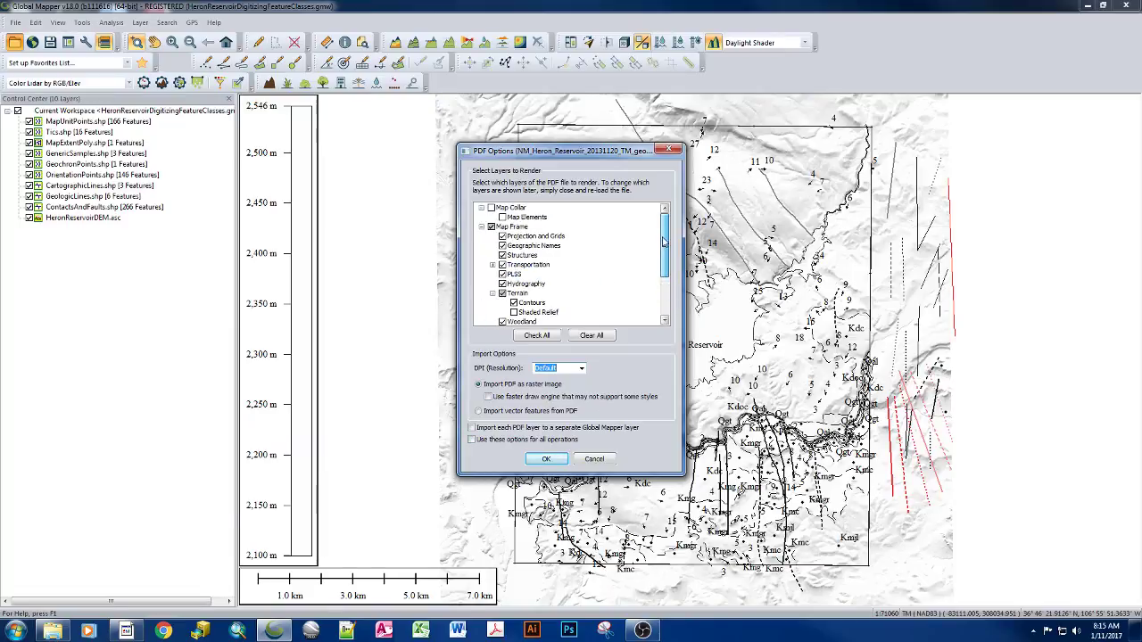
scroll(664, 259, down, 3)
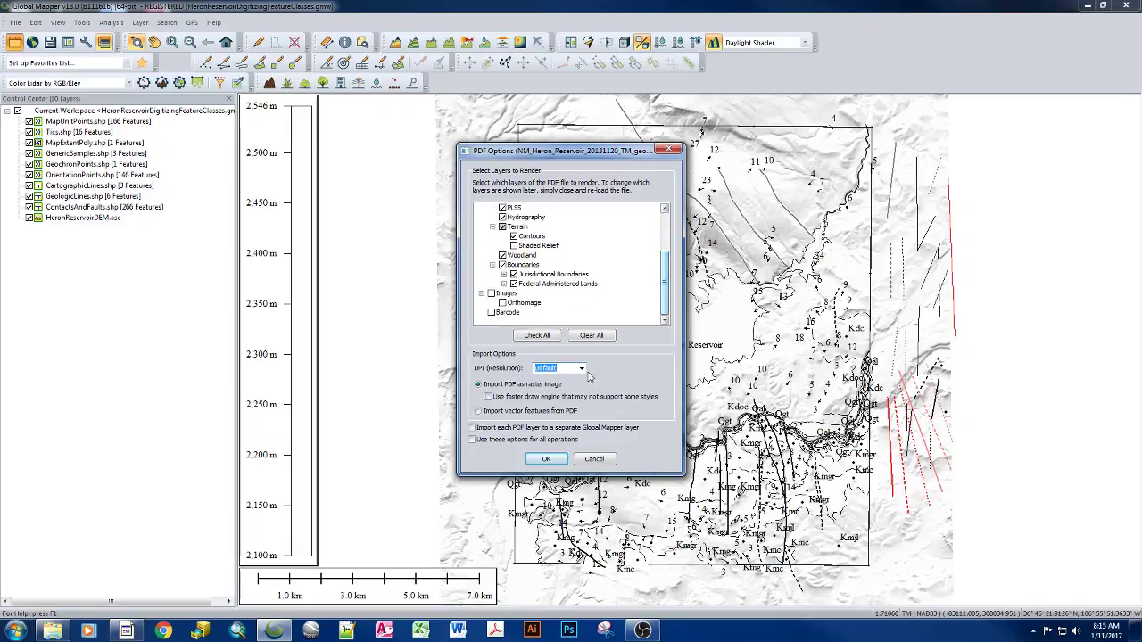
click(547, 459)
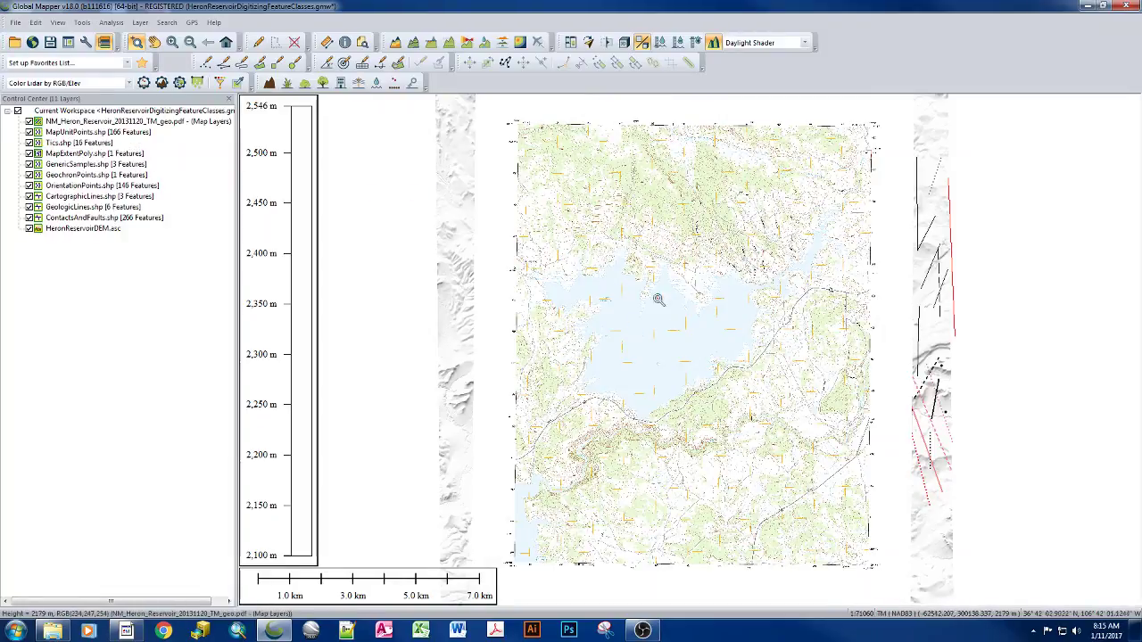
Move the PDF layer just above HeronReservoirDEM, enable transparency, and apply Multiply blending.
click(72, 122)
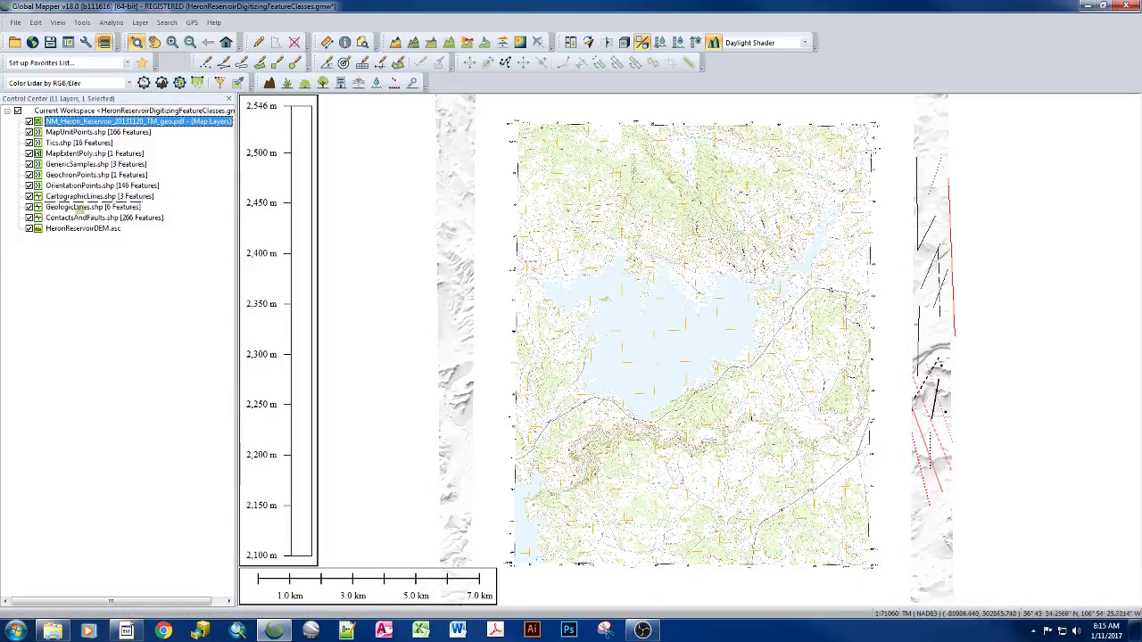
drag(72, 122, 79, 230)
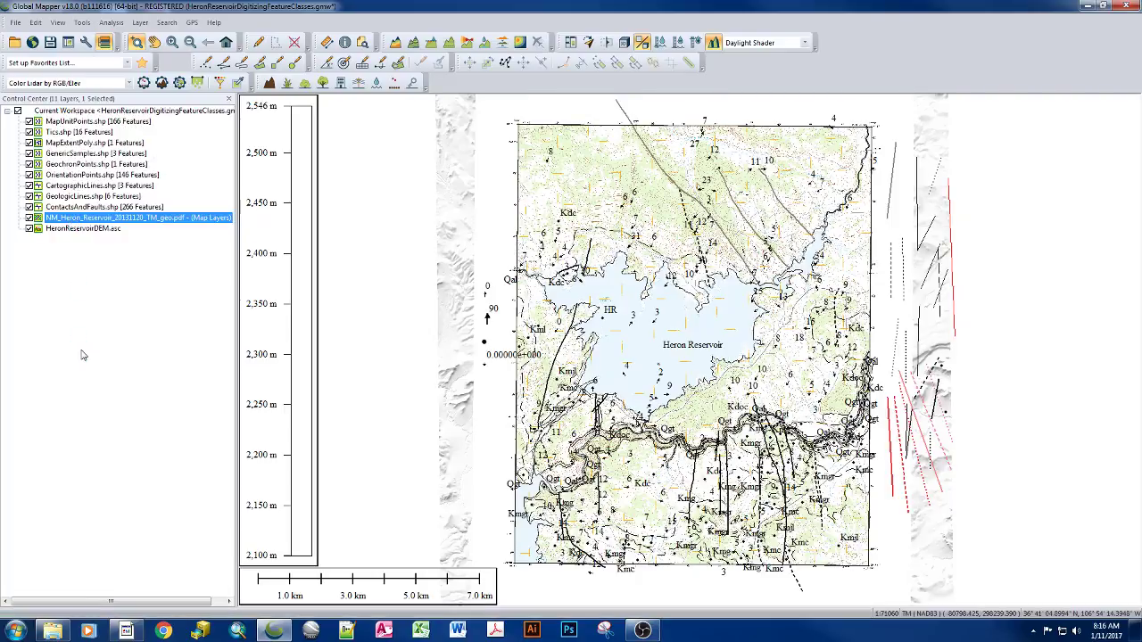
double_click(64, 220)
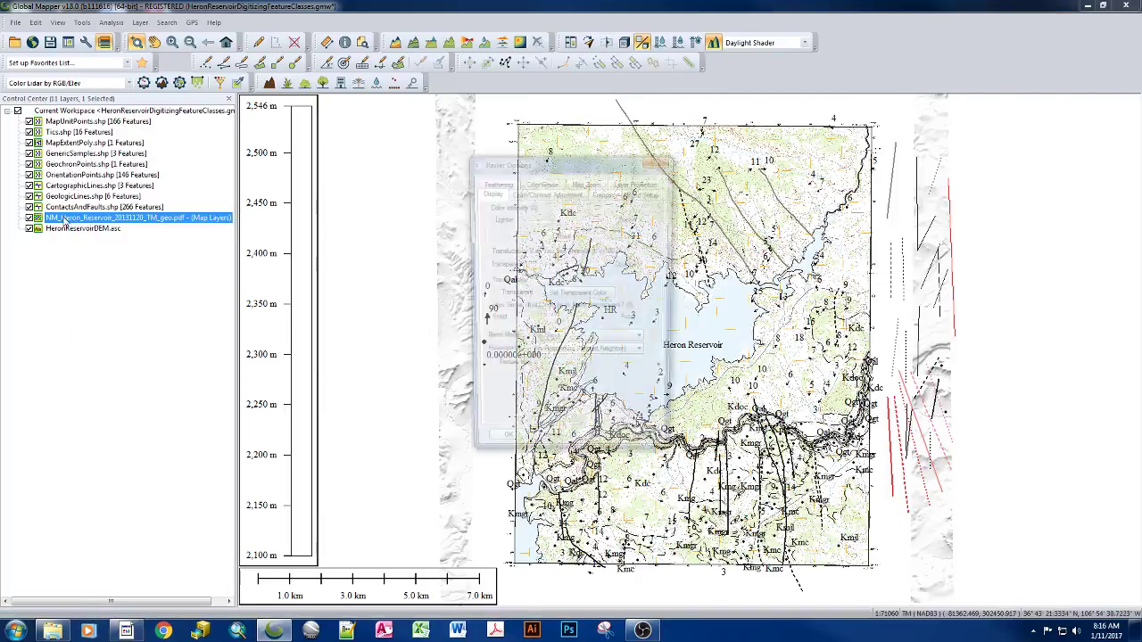
click(491, 295)
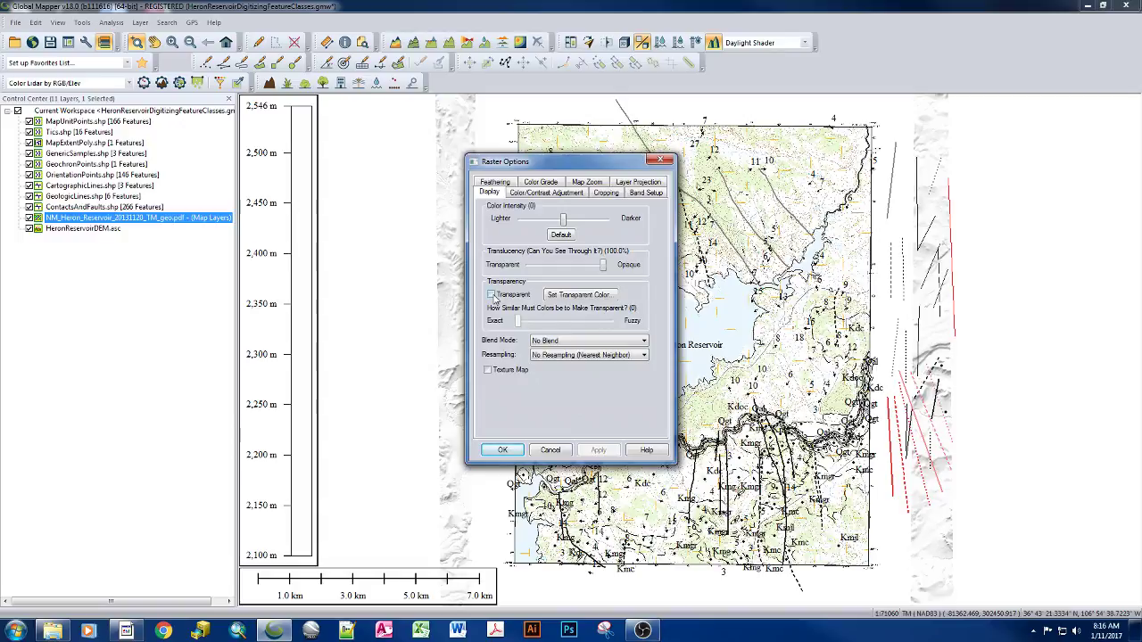
click(577, 295)
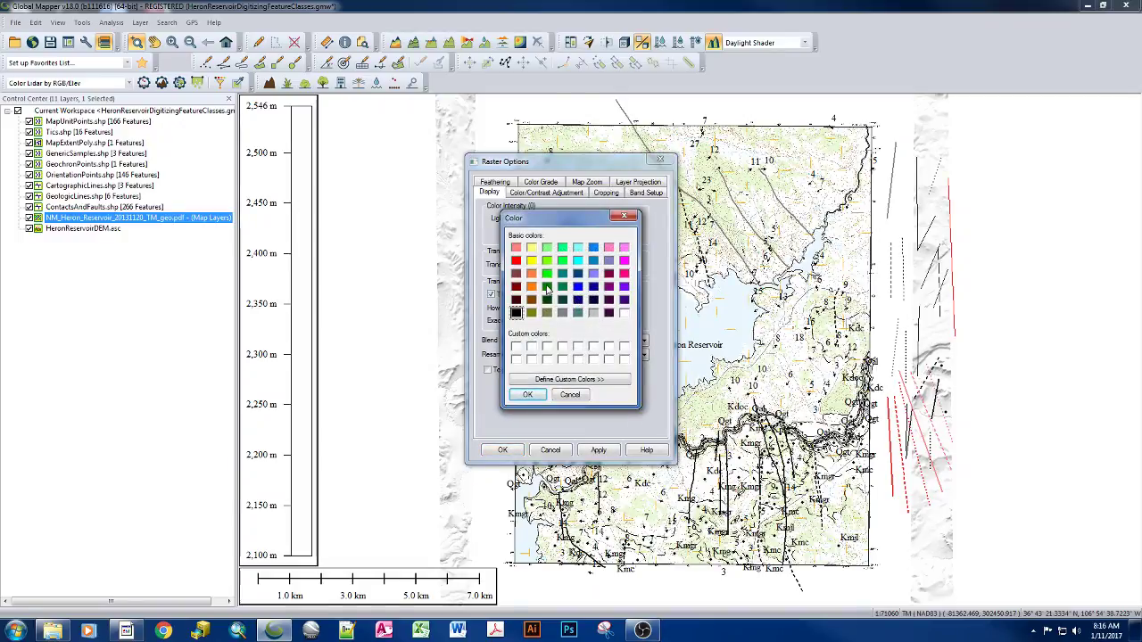
click(570, 396)
click(551, 343)
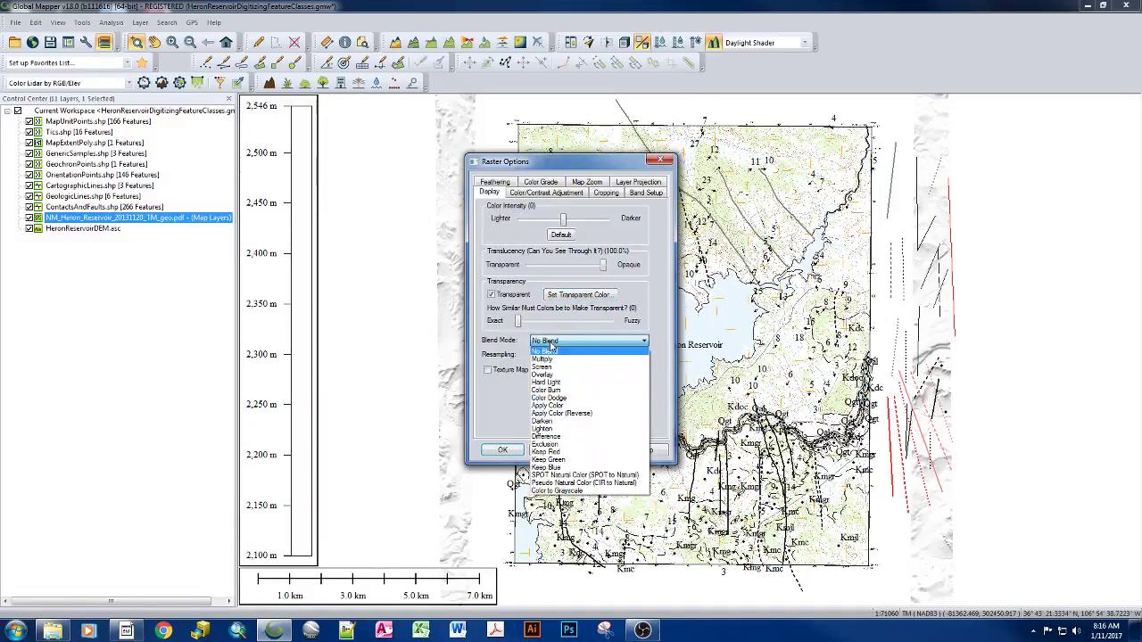
click(550, 360)
click(599, 450)
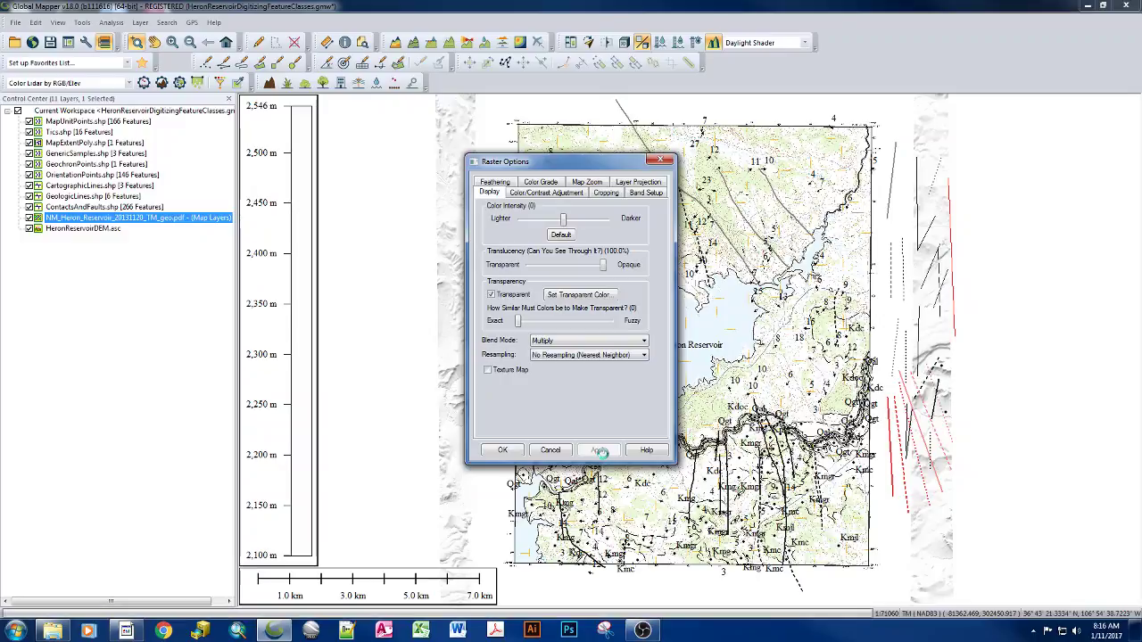
click(504, 451)
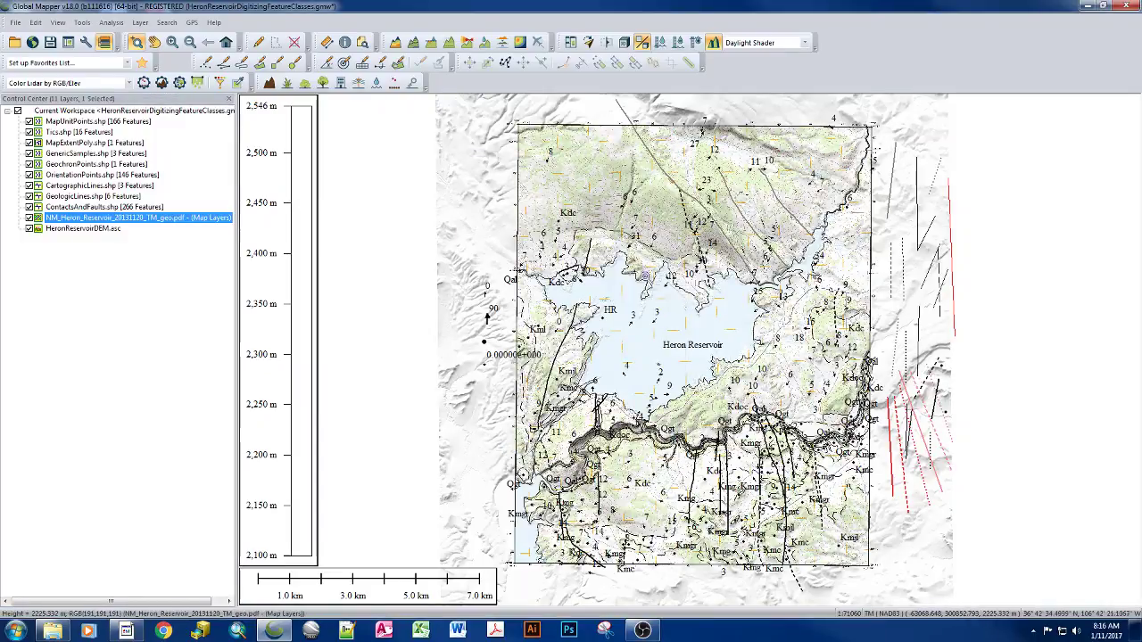
Zoom into the northwest part of the map onto the contour lines.
drag(522, 129, 639, 257)
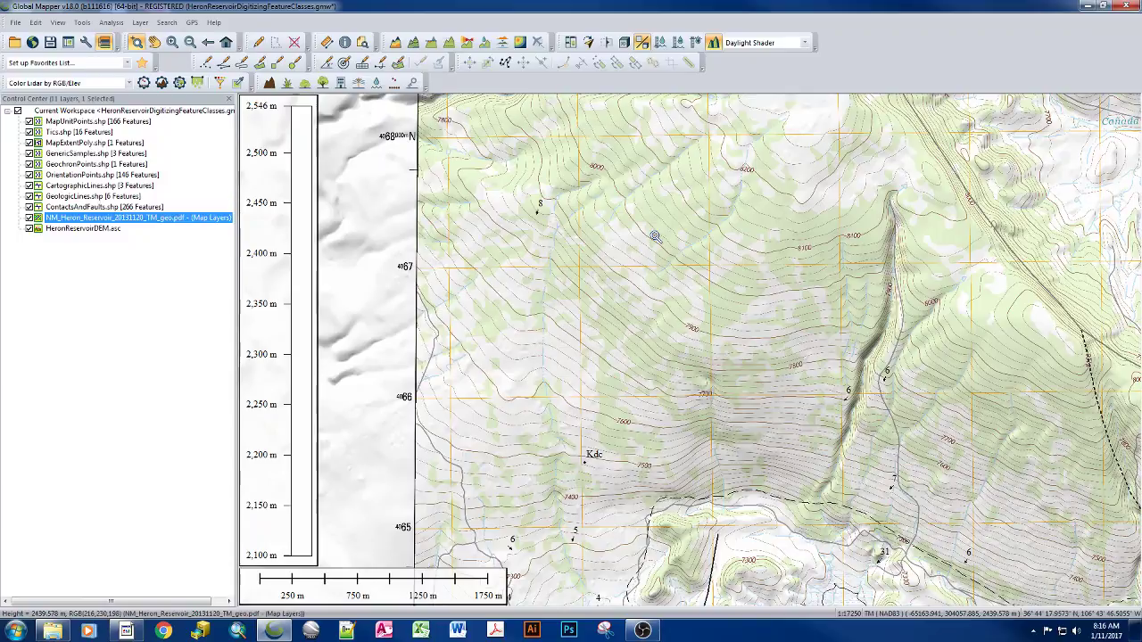
scroll(654, 235, up, 1)
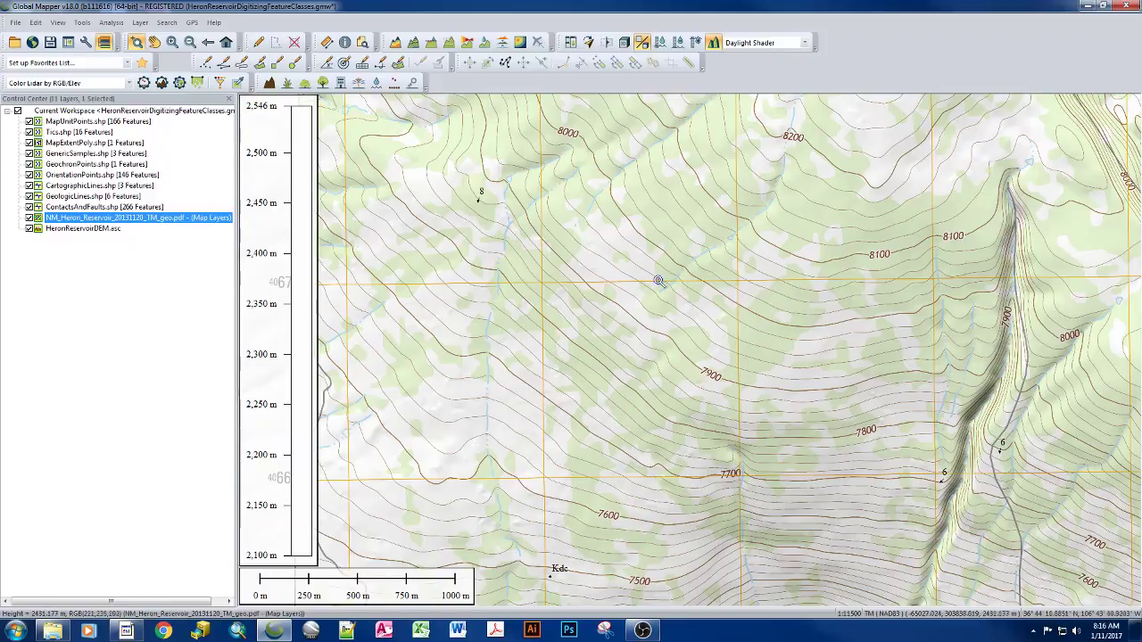
drag(714, 272, 566, 287)
Pan the view eastward until the Elk Ln area is centred.
key(p)
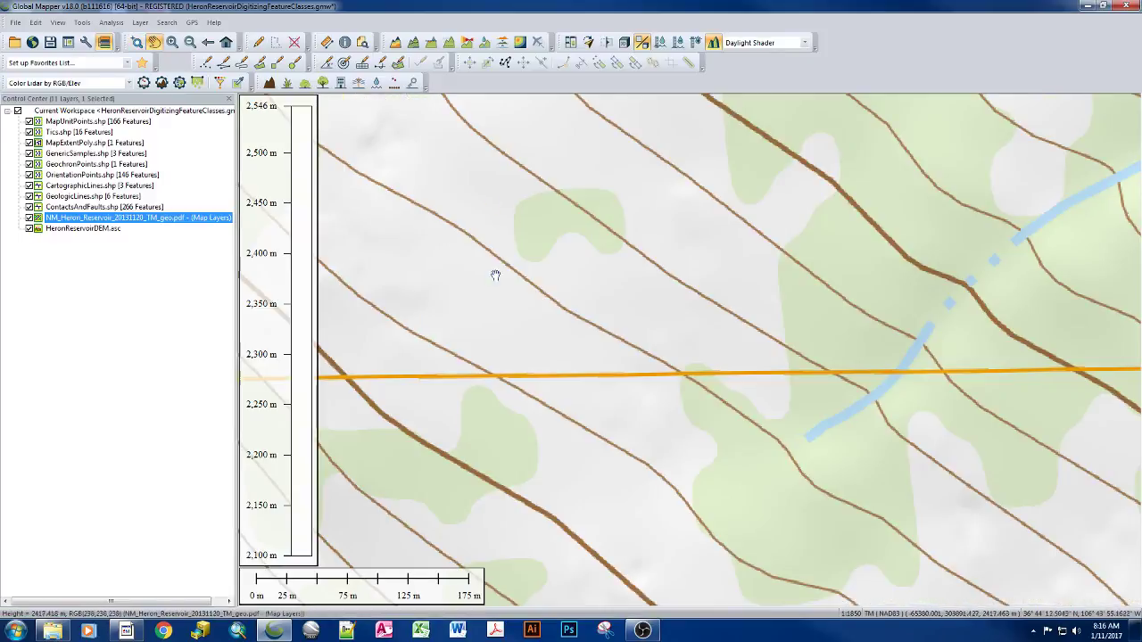
scroll(554, 302, down, 3)
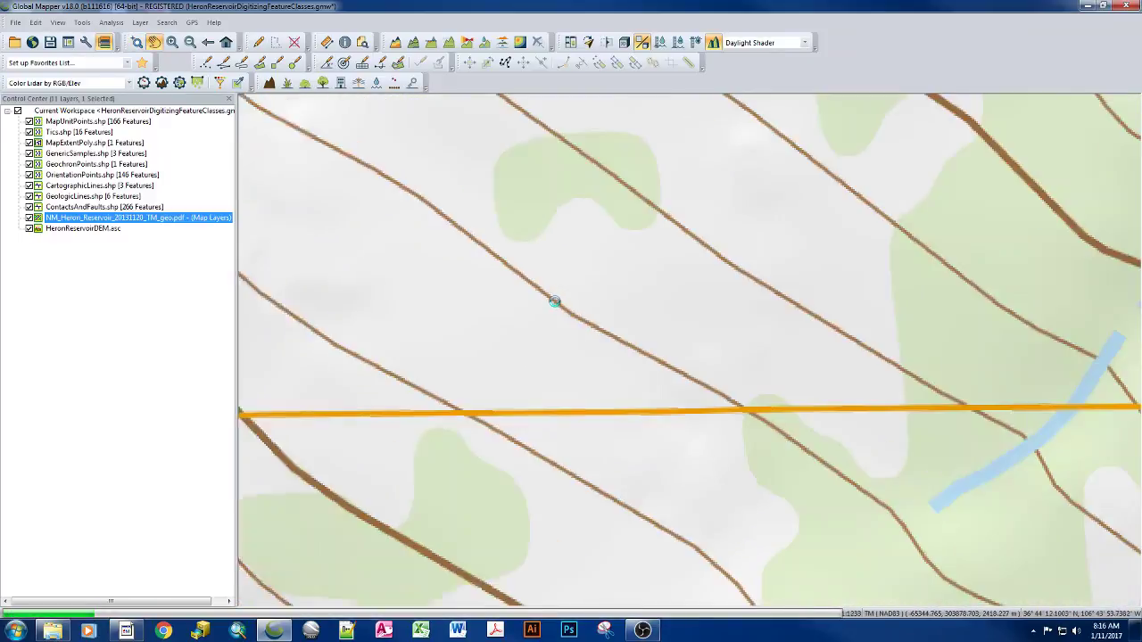
scroll(554, 302, down, 1)
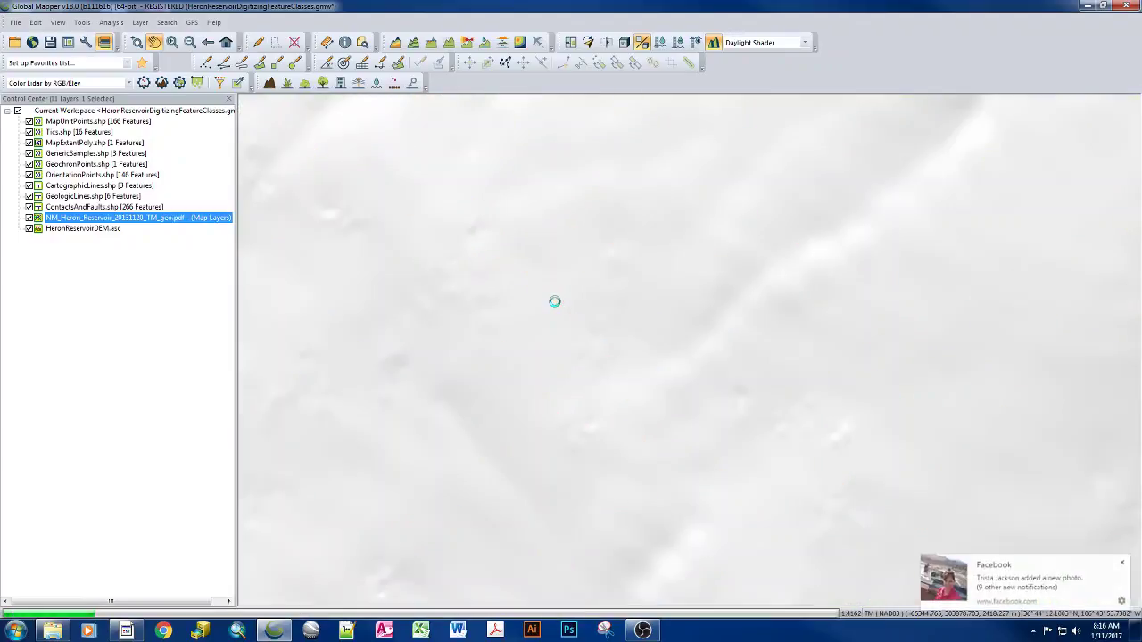
scroll(554, 302, down, 1)
scroll(554, 301, down, 1)
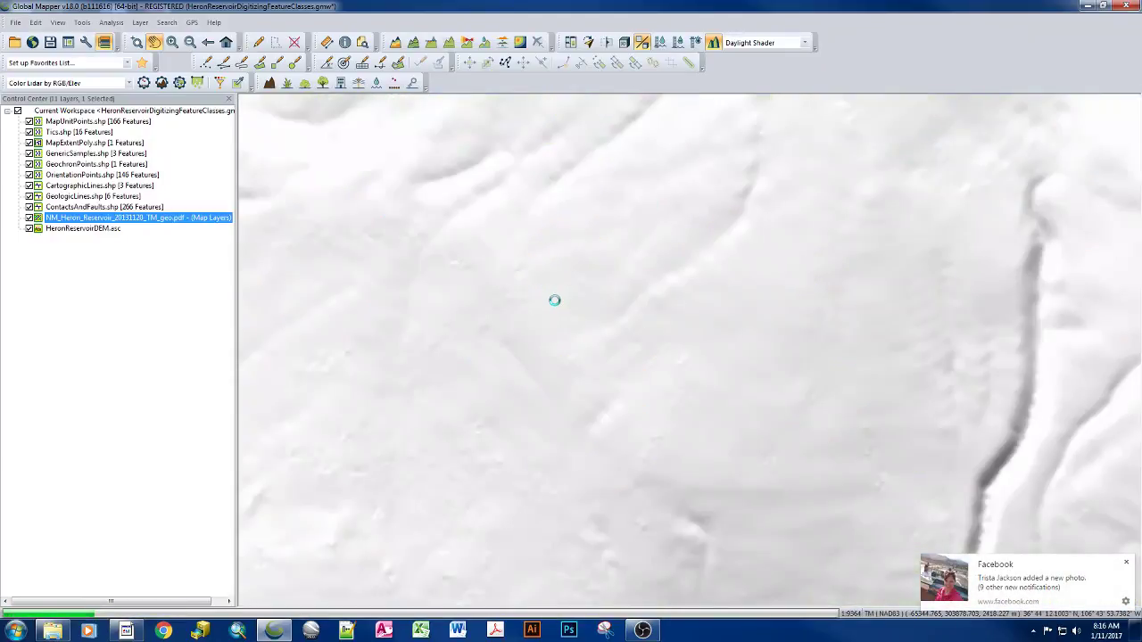
drag(779, 297, 505, 326)
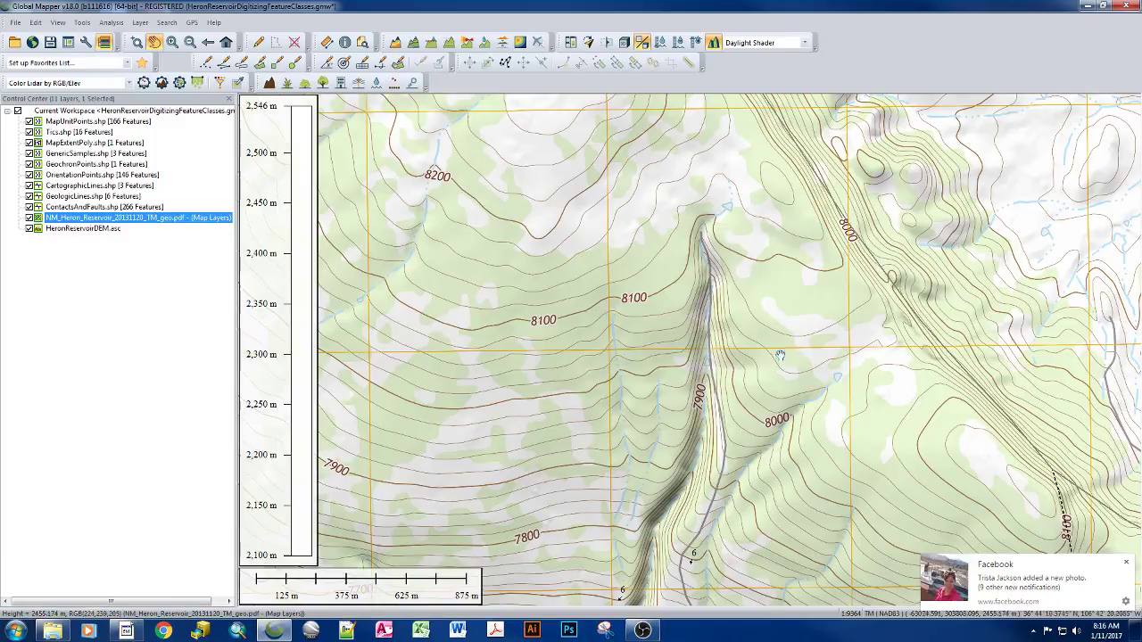
drag(848, 330, 523, 281)
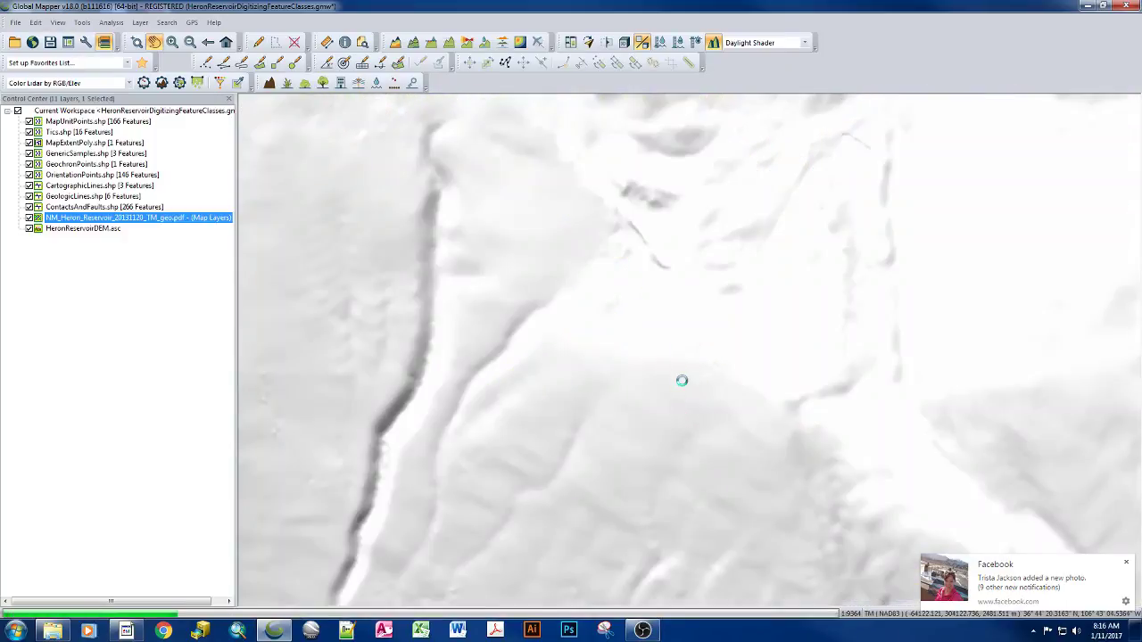
drag(683, 380, 531, 290)
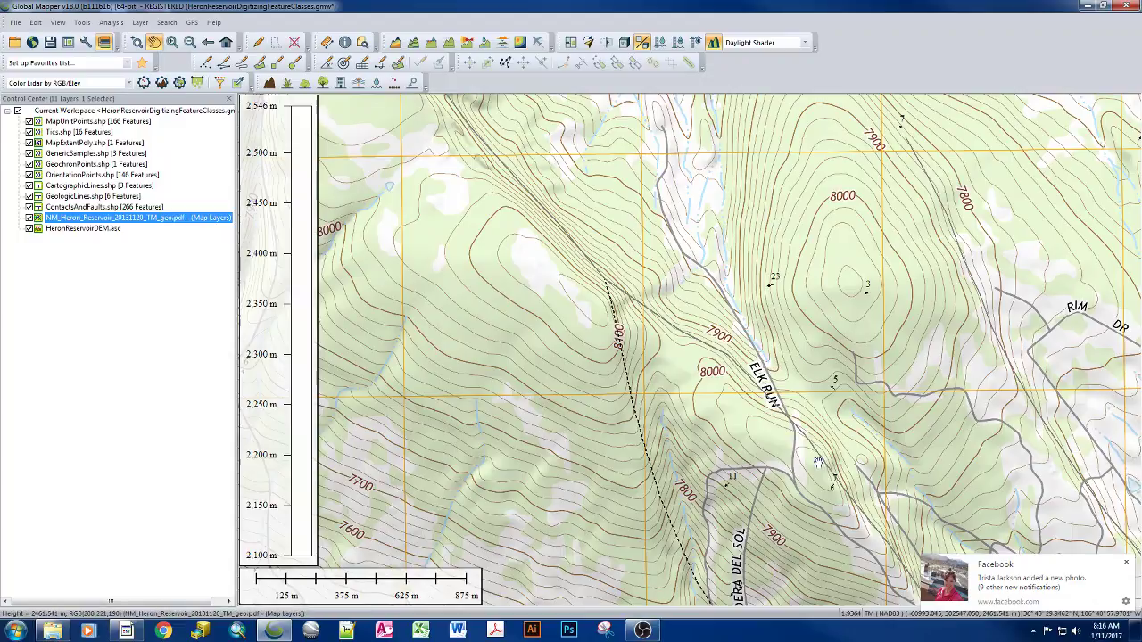
drag(819, 464, 636, 295)
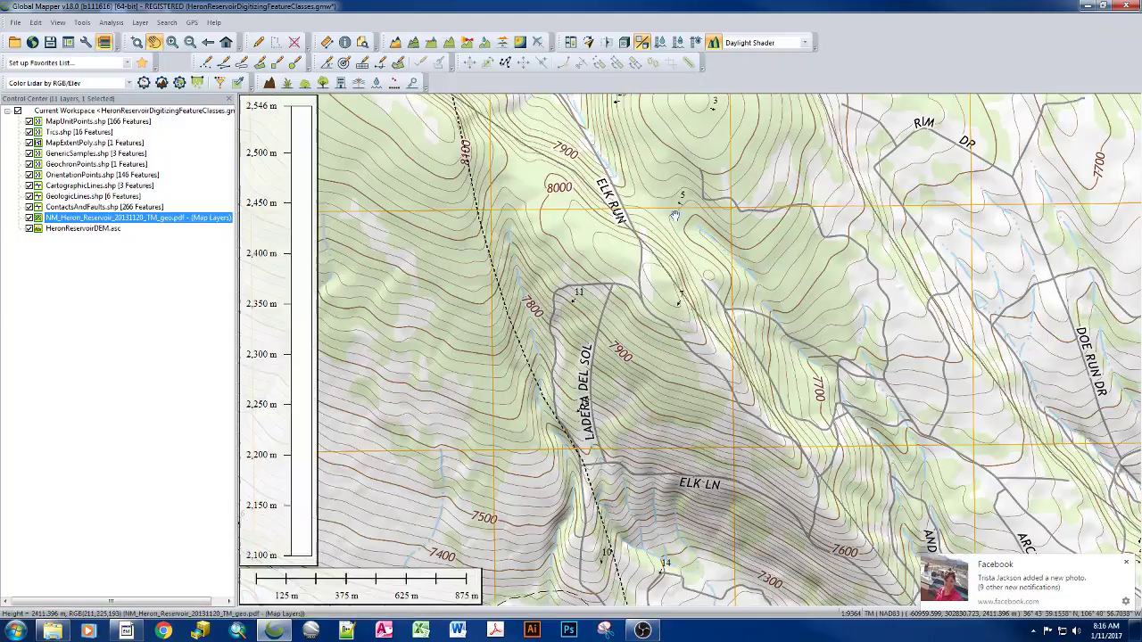
drag(675, 233, 499, 188)
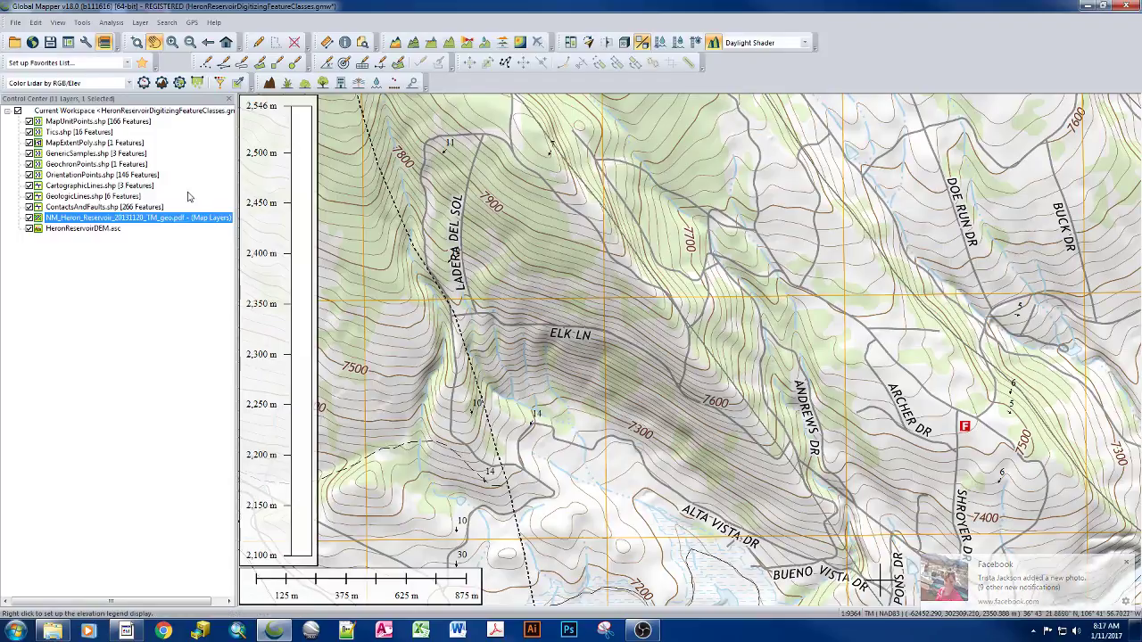
Set the topo PDF layer's translucency to about 60.2% and apply it.
double_click(106, 219)
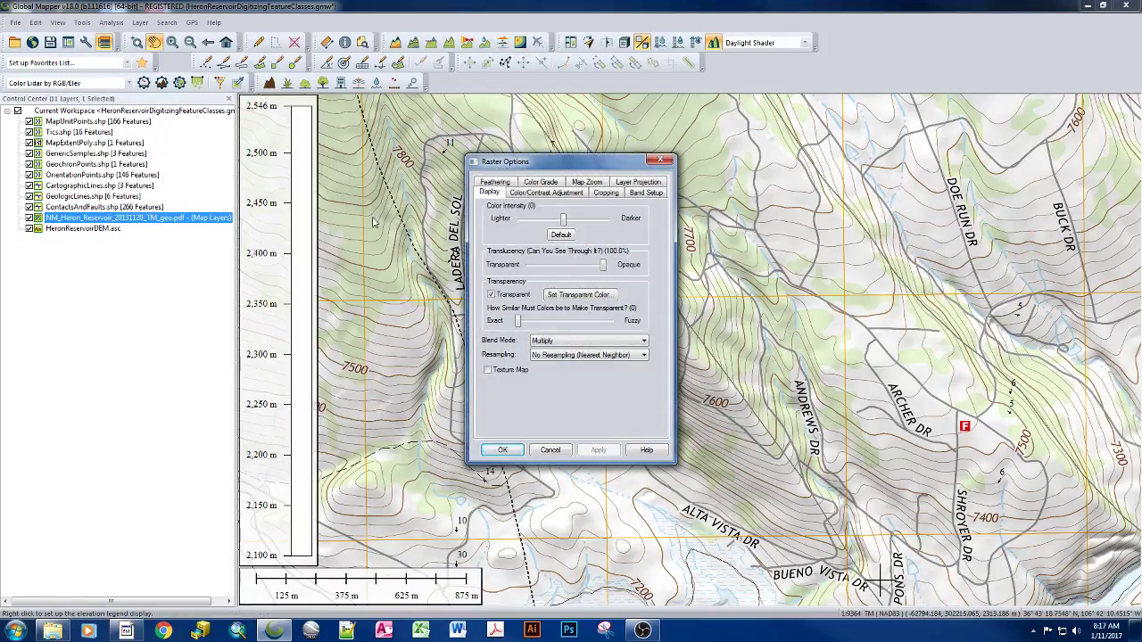
click(566, 266)
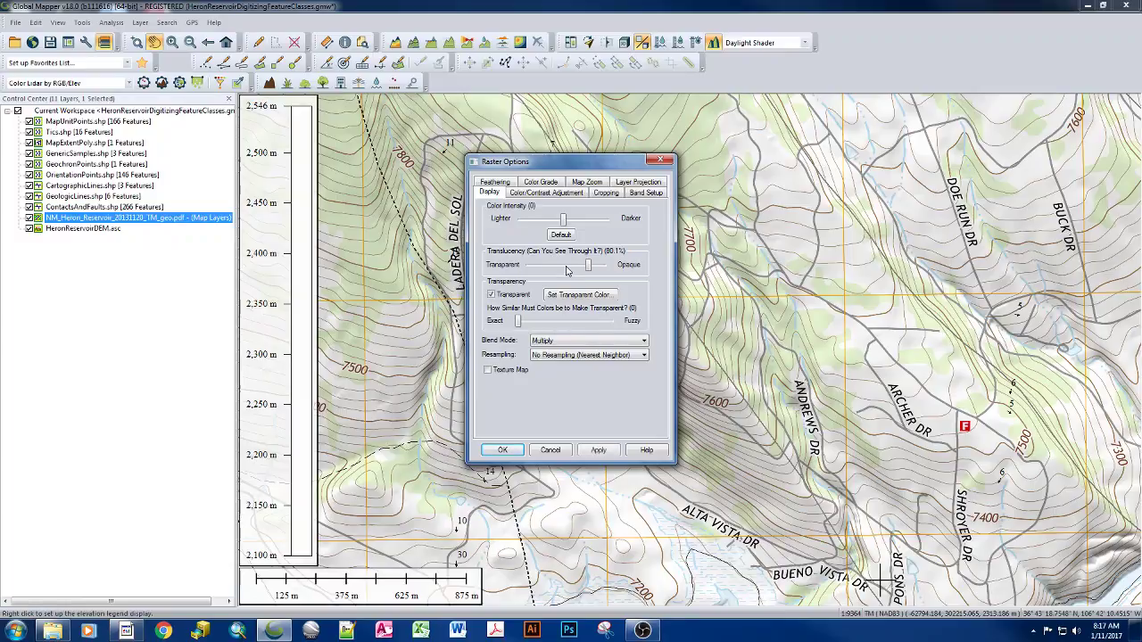
click(603, 451)
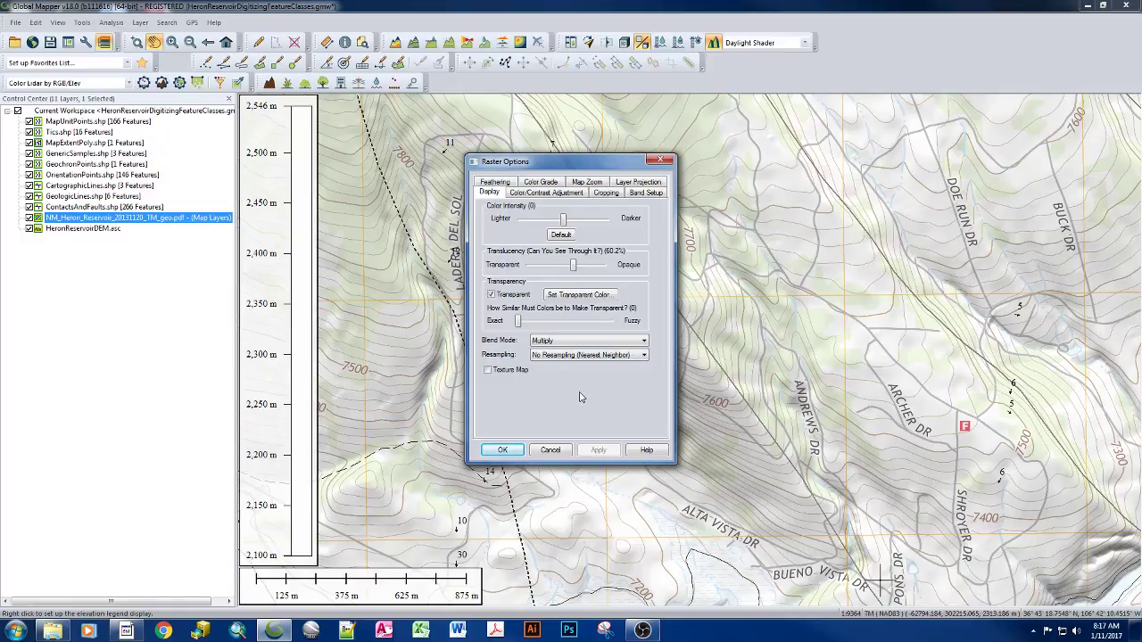
click(502, 449)
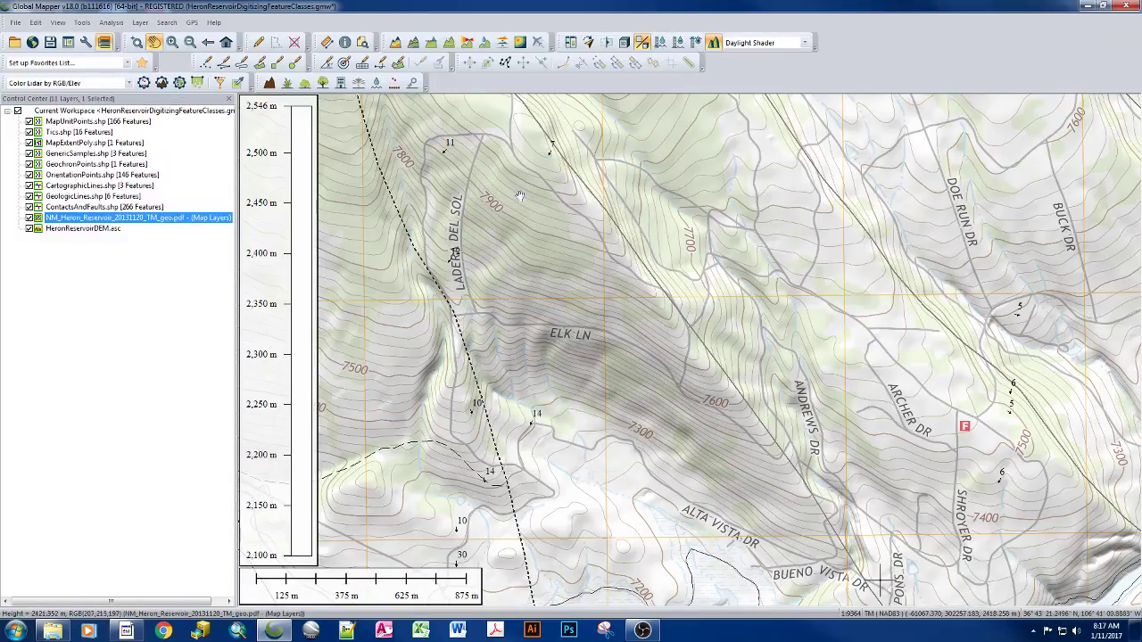
Unload the topo PDF layer from the workspace.
right_click(182, 219)
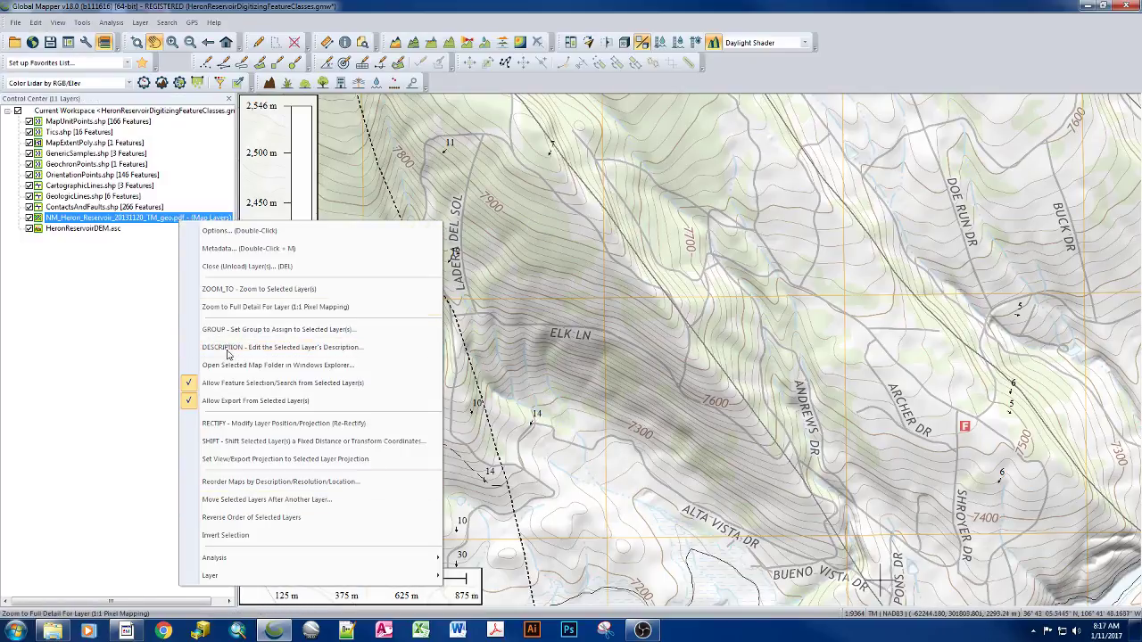
click(229, 268)
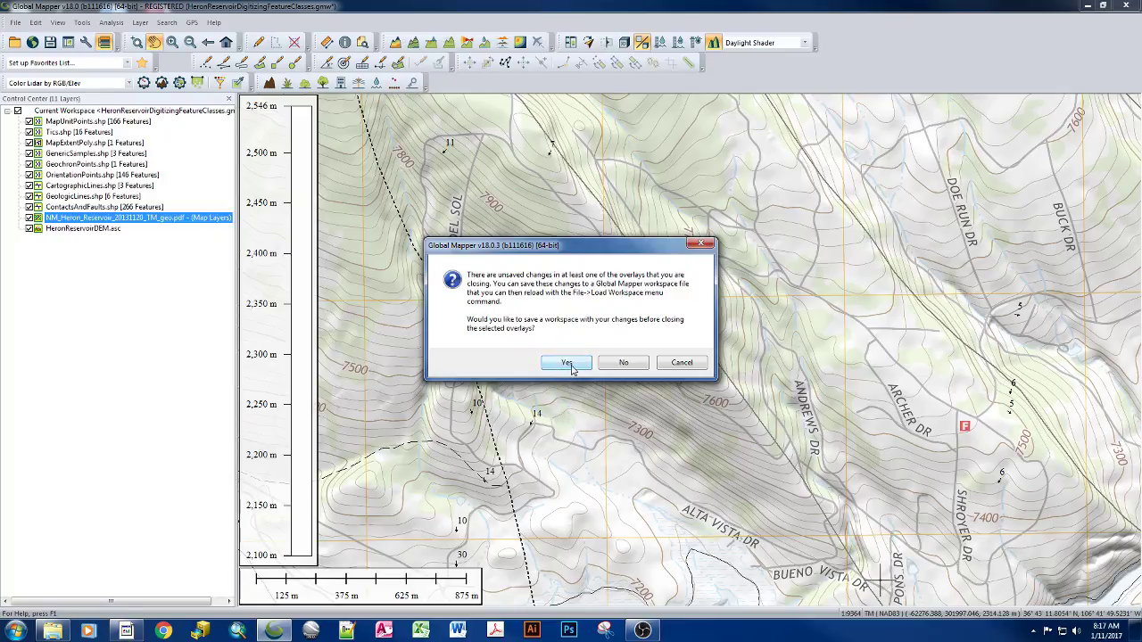
click(569, 363)
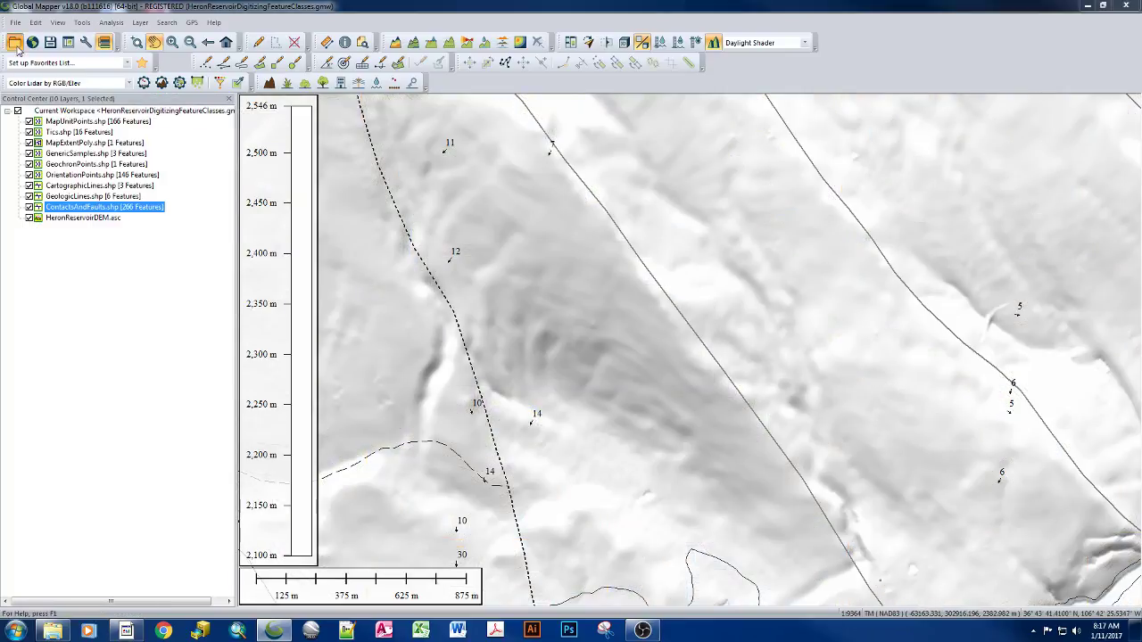
Reopen the Heron Reservoir PDF and turn off its Woodland layer.
double_click(563, 303)
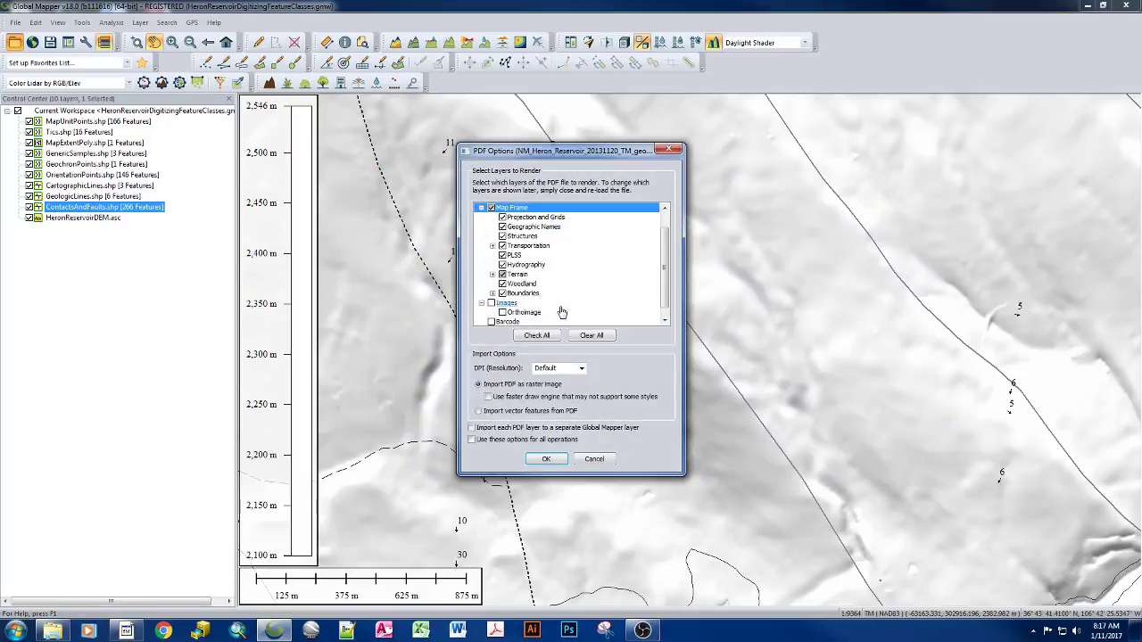
click(502, 283)
drag(661, 296, 660, 279)
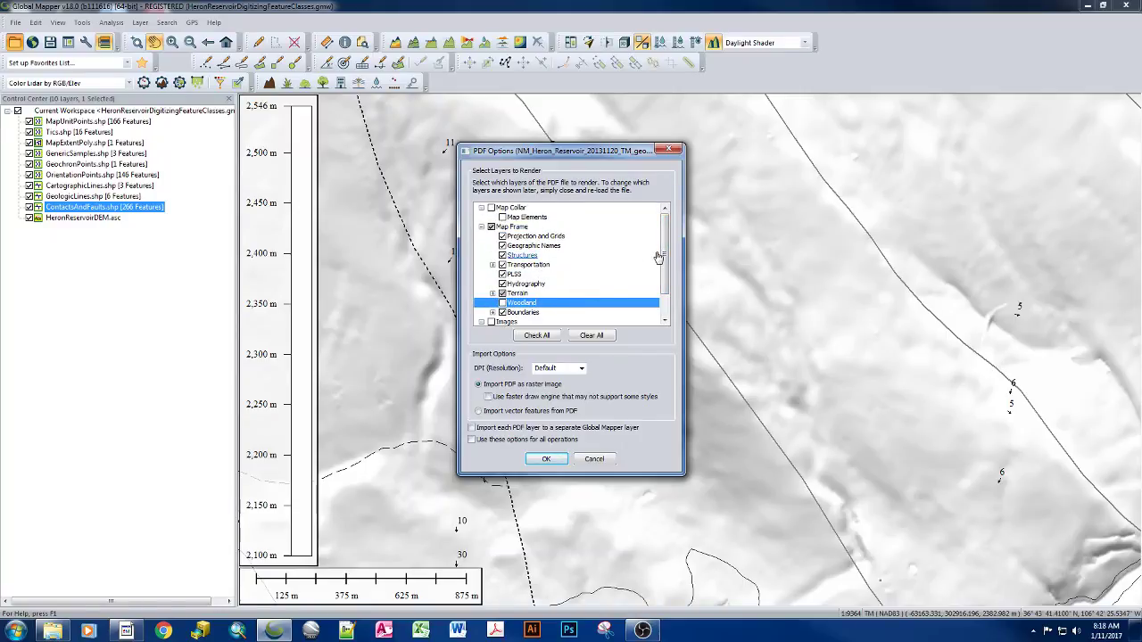
drag(665, 253, 663, 269)
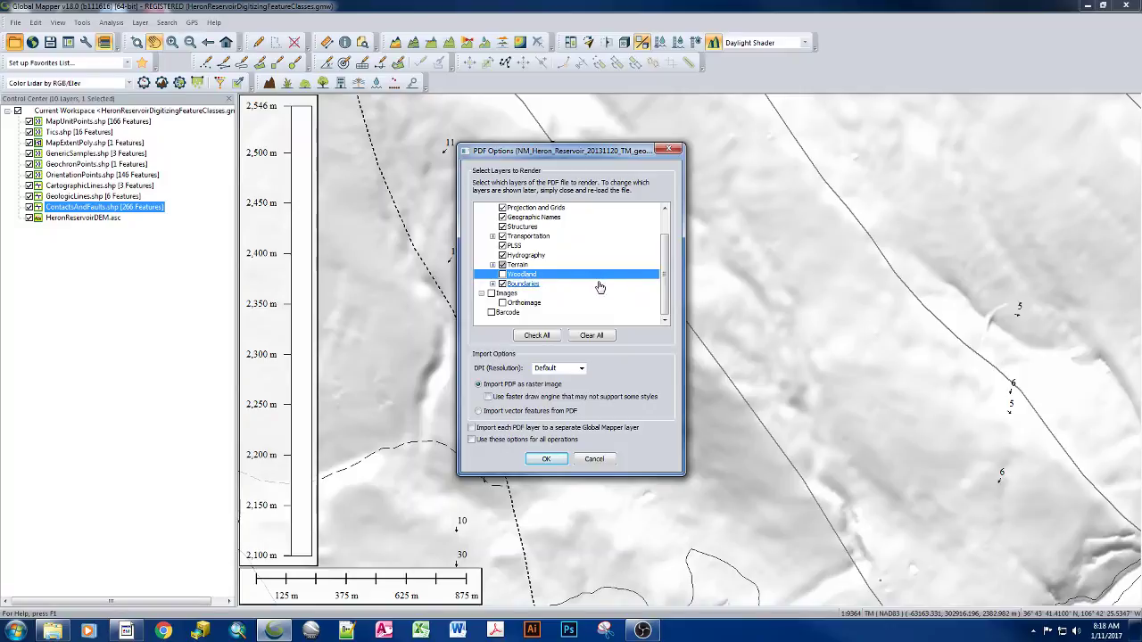
Import only the Map Frame layers, excluding Shaded Relief and Woodland.
click(601, 338)
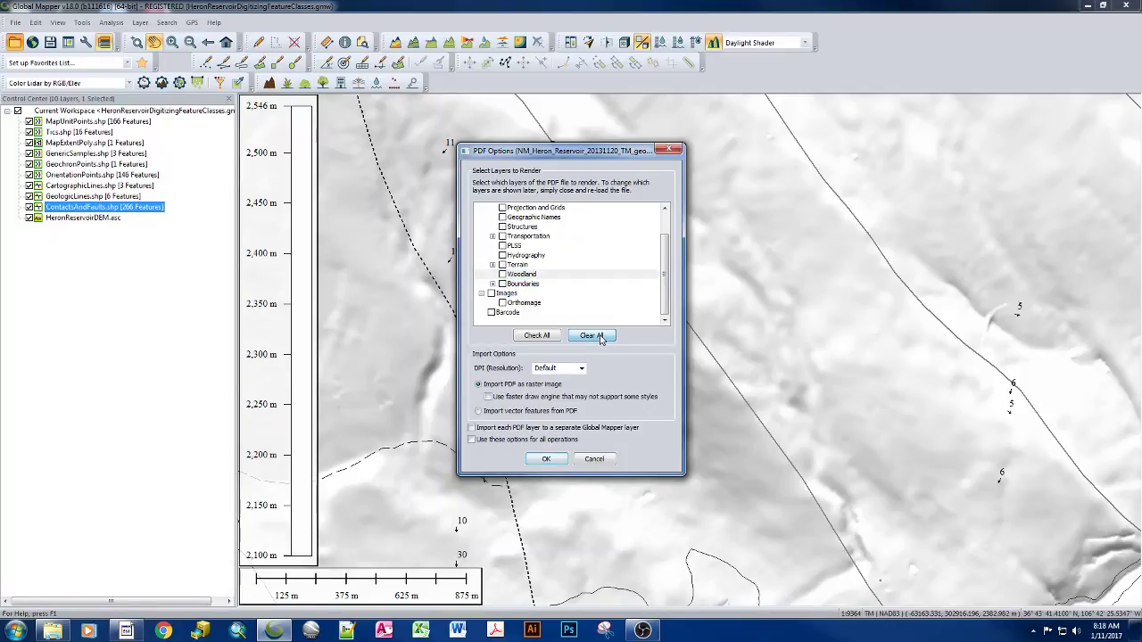
scroll(663, 234, up, 1)
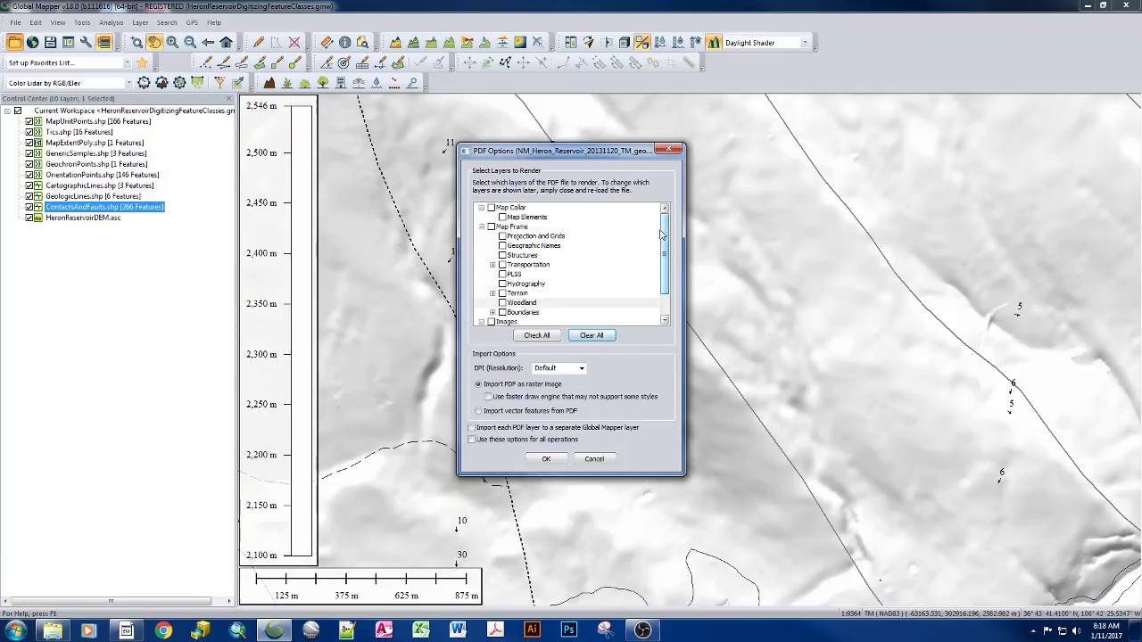
click(491, 227)
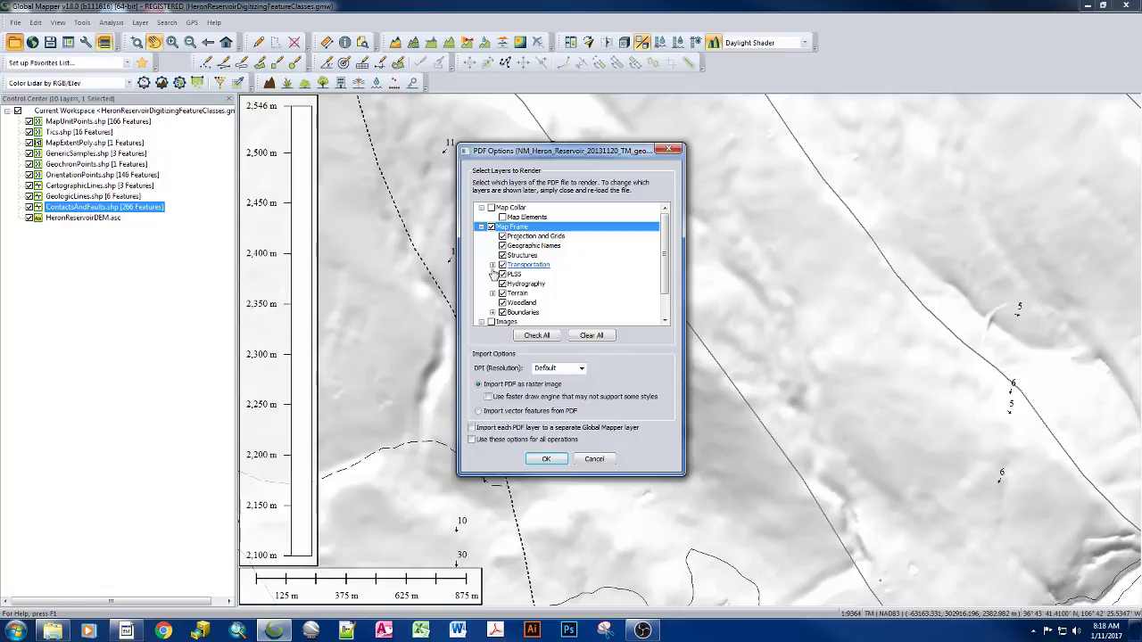
click(492, 294)
click(514, 313)
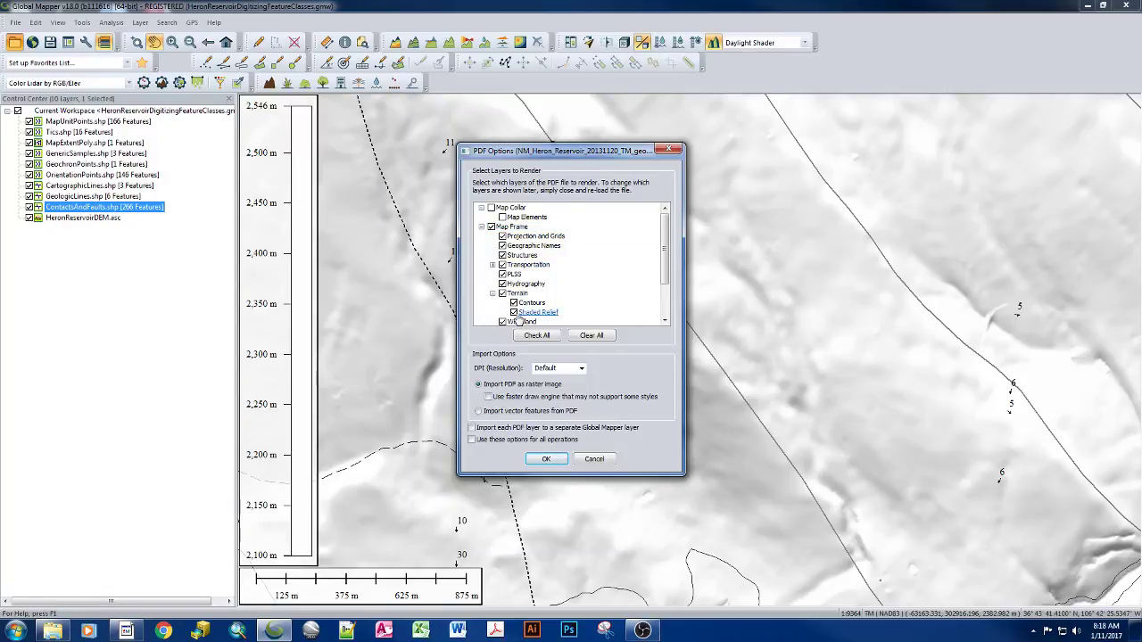
click(522, 321)
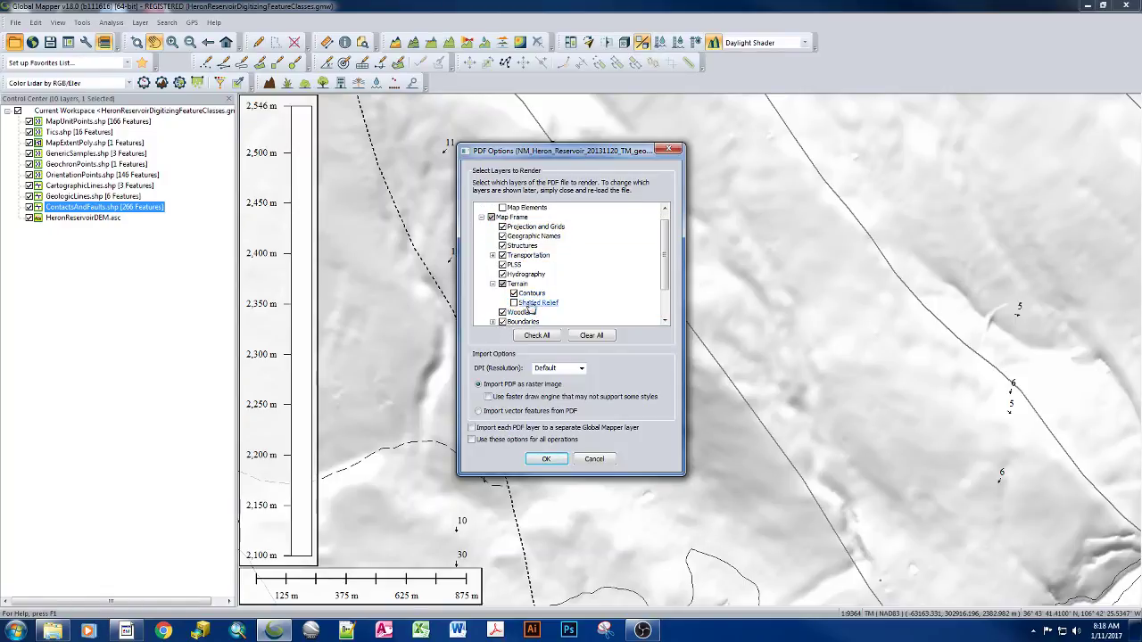
click(502, 312)
click(526, 312)
scroll(558, 279, down, 2)
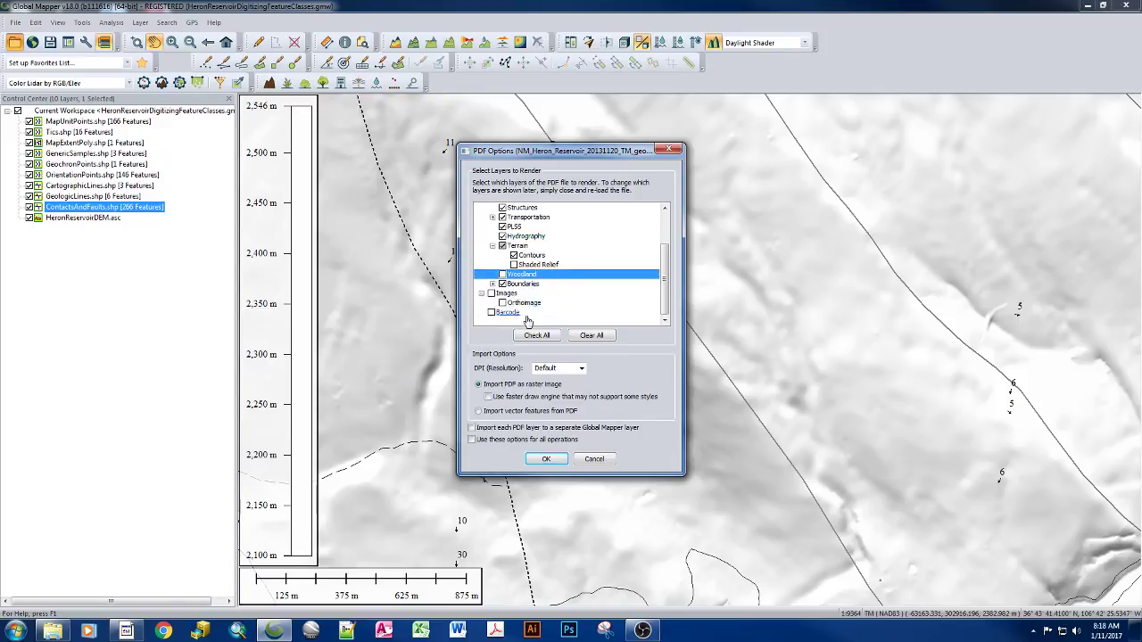
click(548, 460)
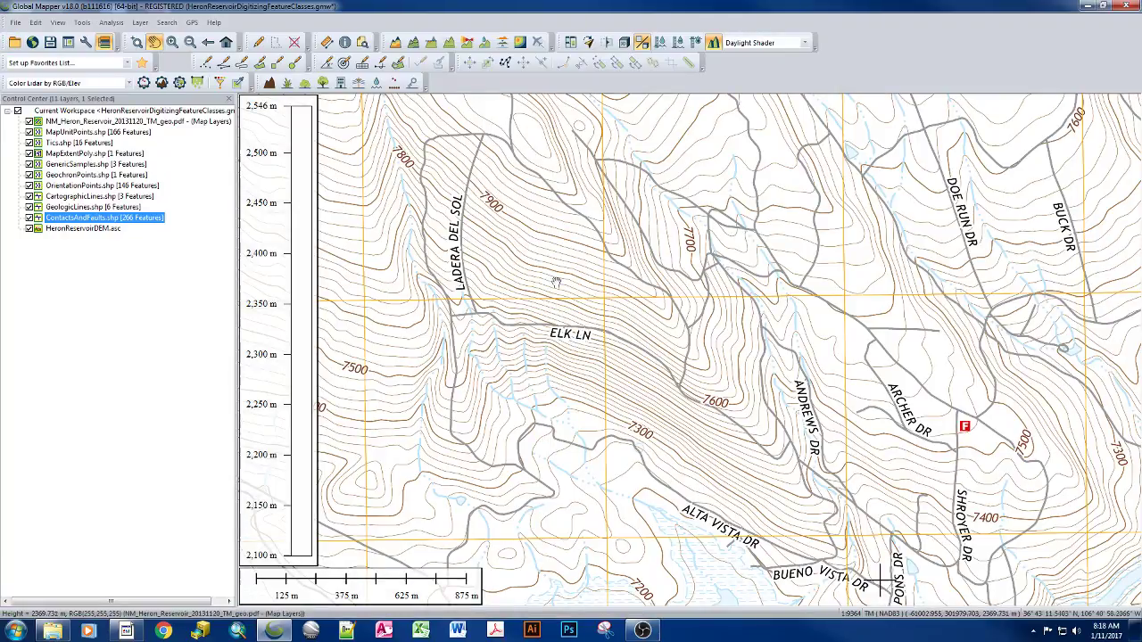
Review the ContactsAndFaults line styles, then move the topo PDF below ContactsAndFaults.
double_click(92, 219)
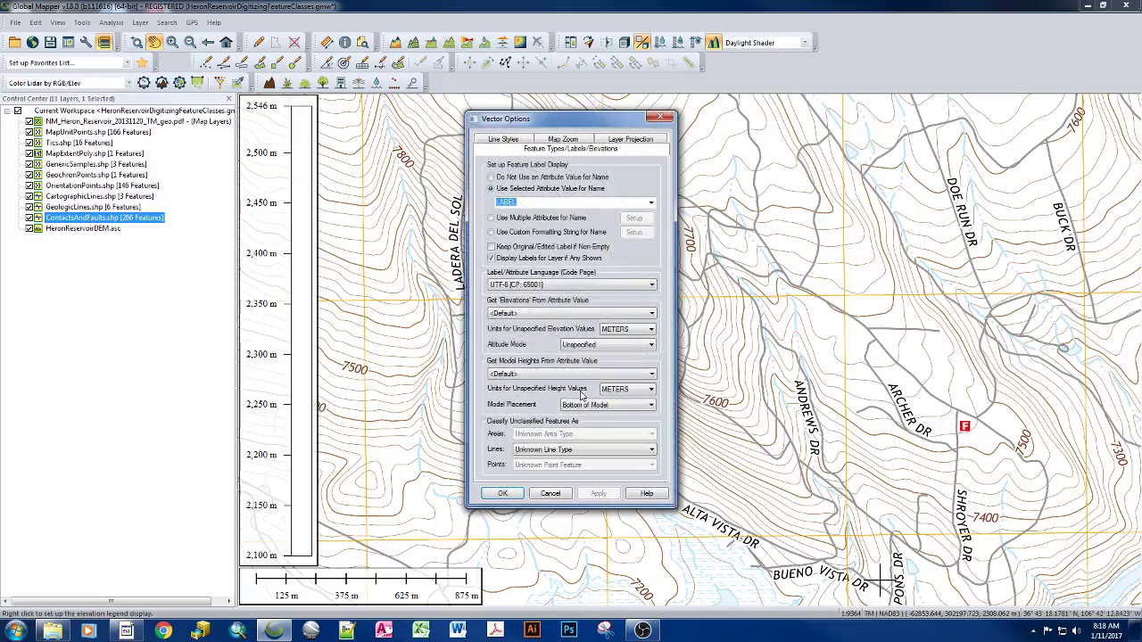
click(507, 140)
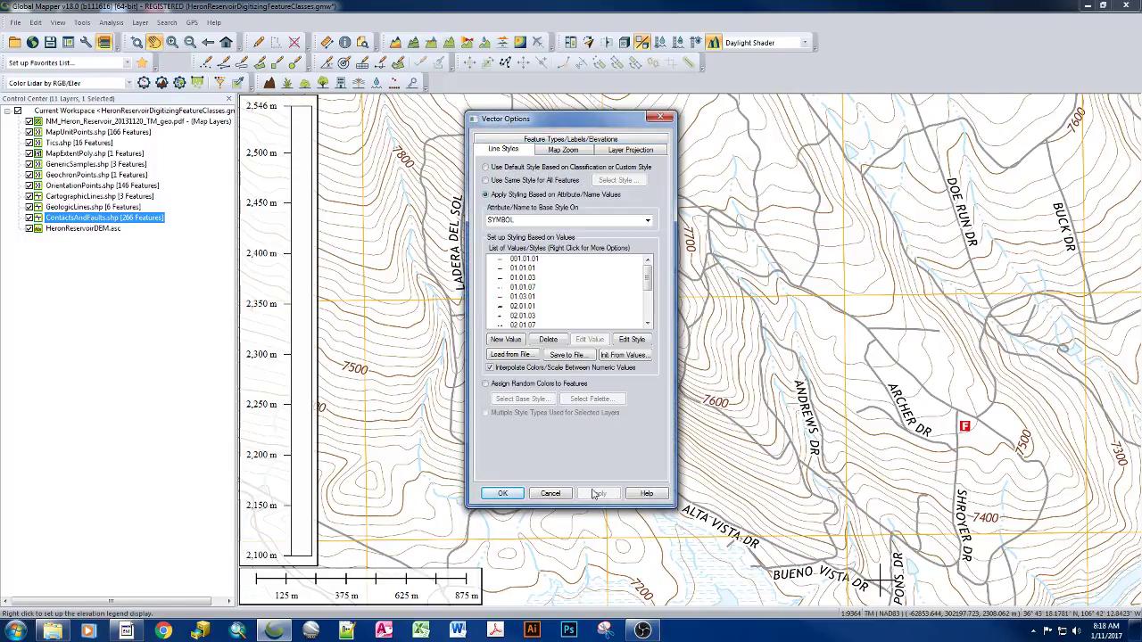
click(550, 494)
click(98, 121)
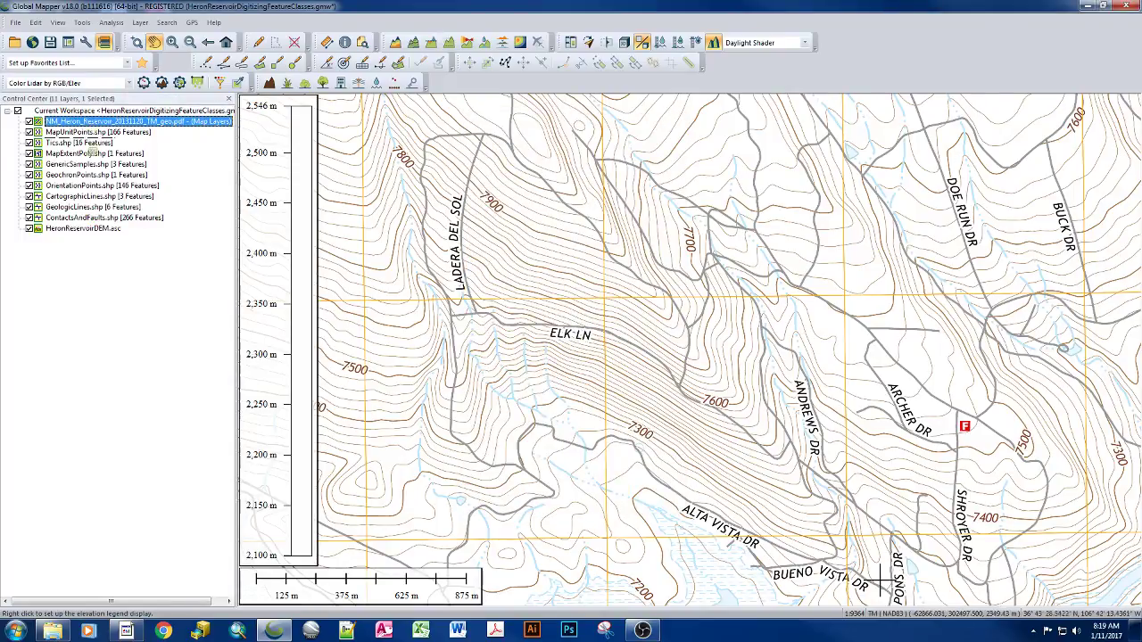
drag(99, 239, 94, 224)
Set the topo layer's blend mode to Multiply.
double_click(94, 218)
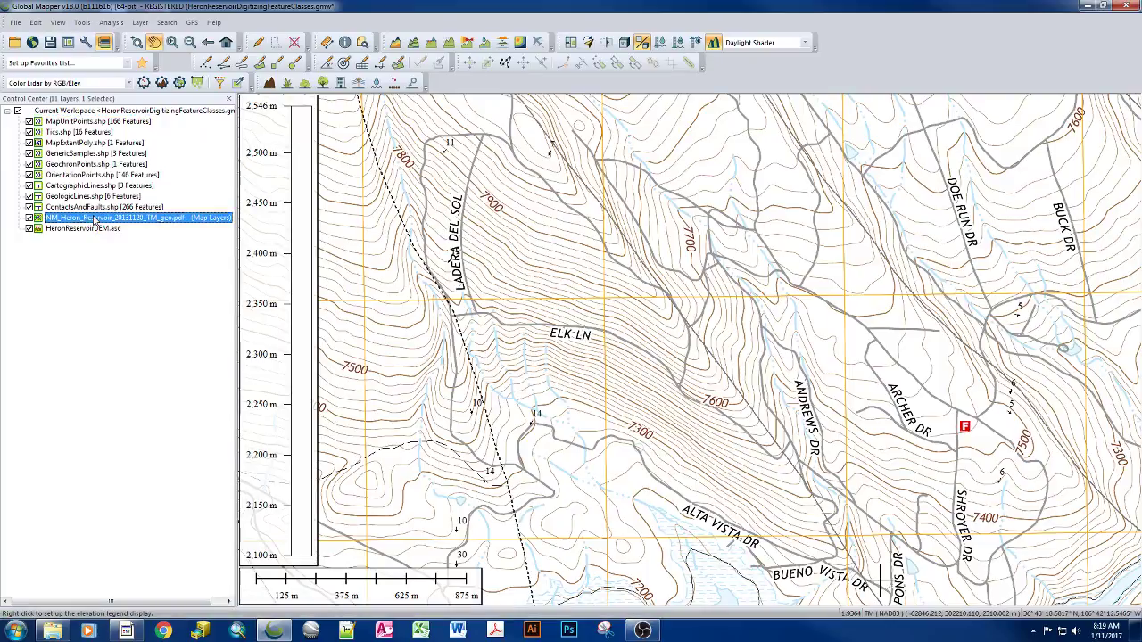
click(554, 342)
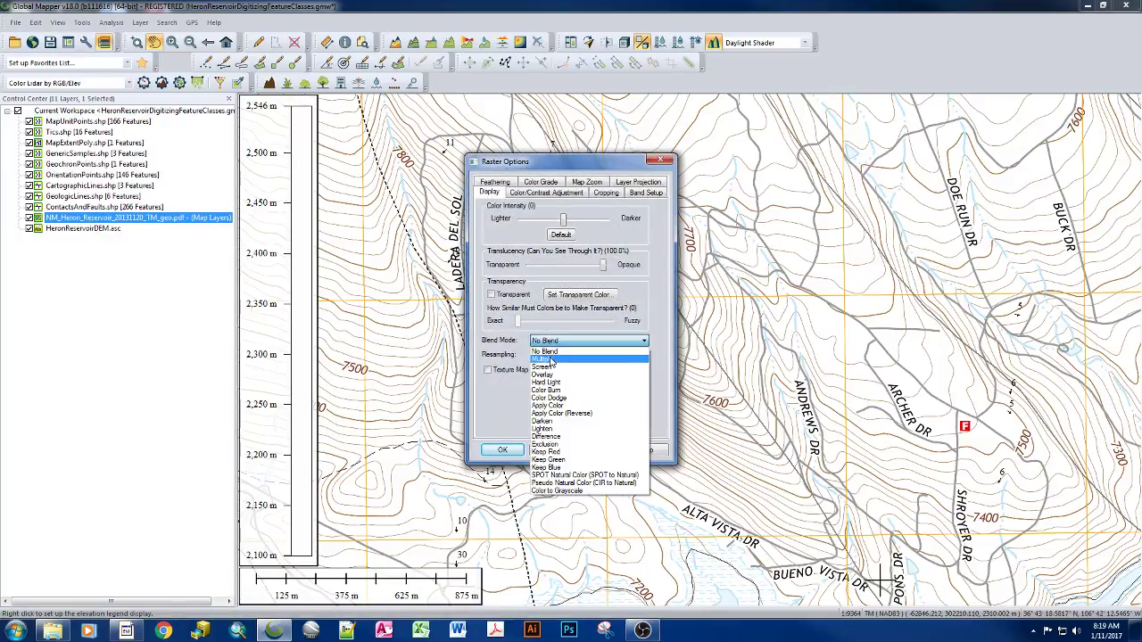
click(554, 362)
click(503, 450)
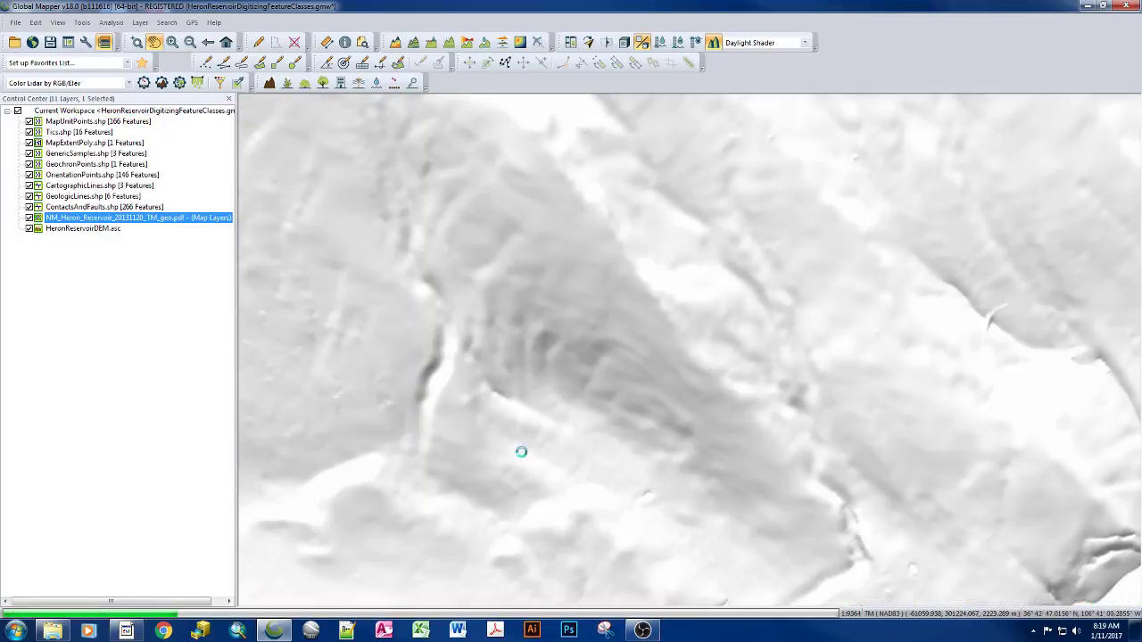
Make the topo layer about 60% translucent.
double_click(116, 218)
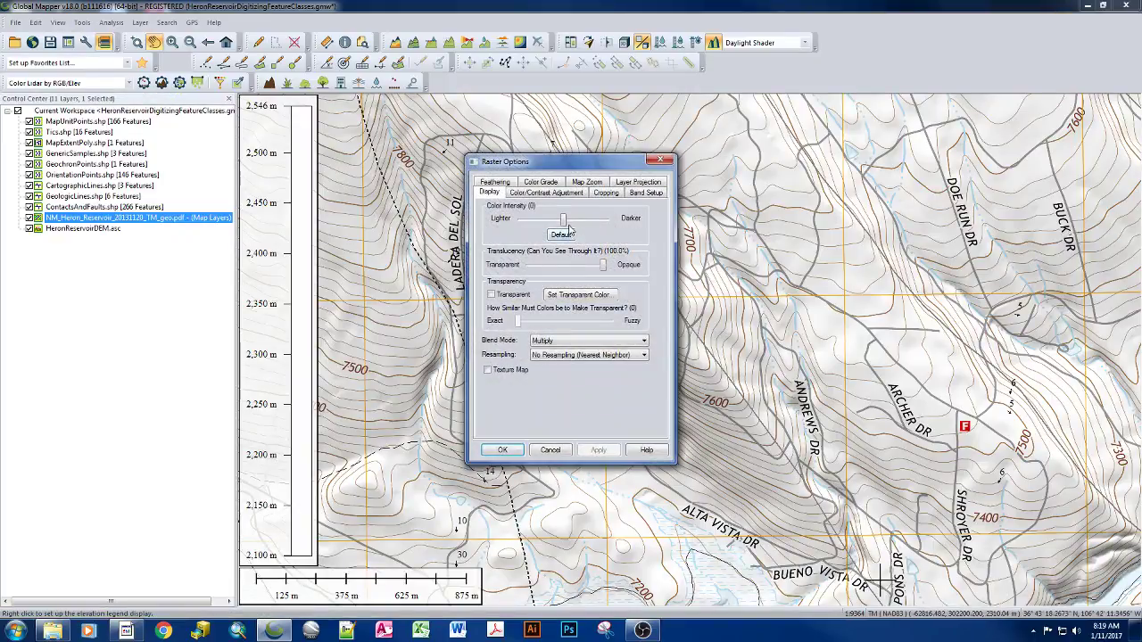
click(566, 268)
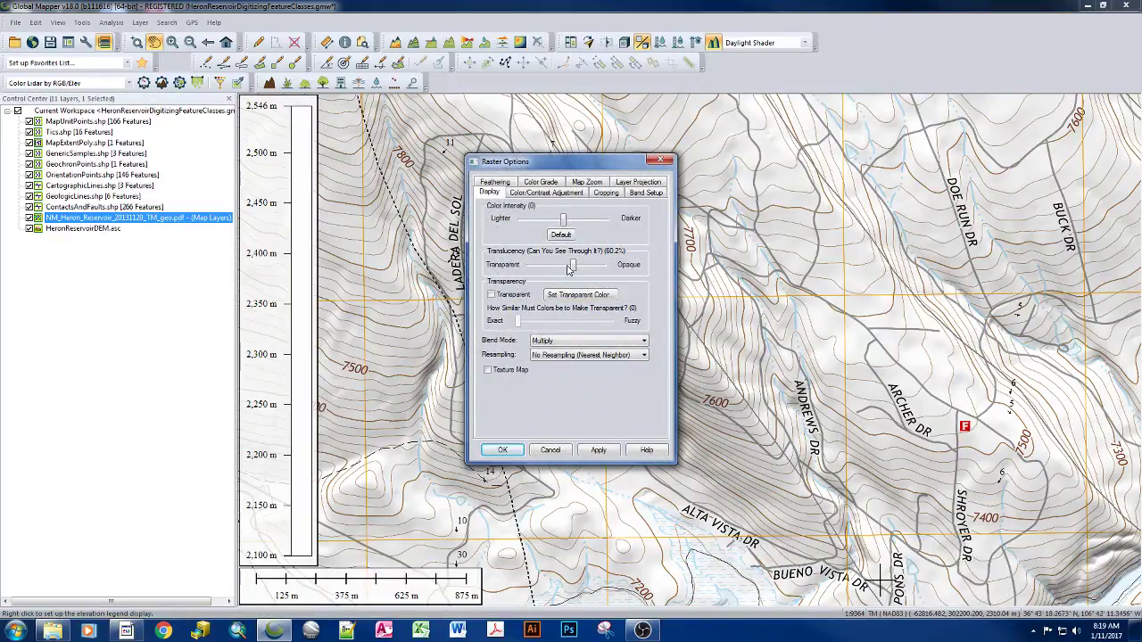
click(504, 451)
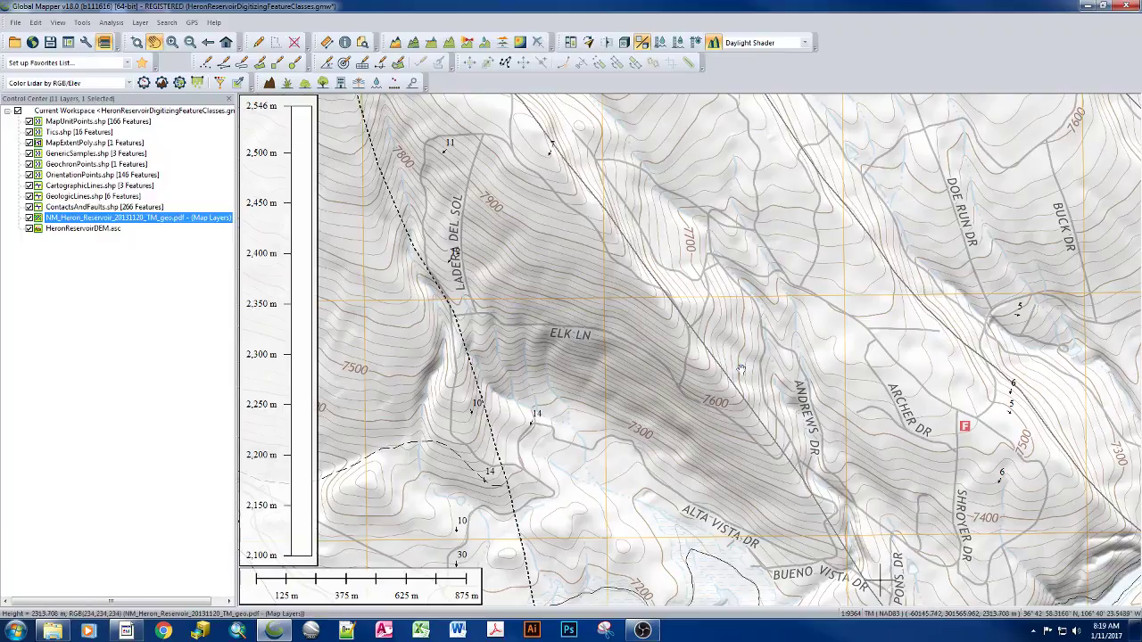
Raise the PDF map layer to fully opaque (100%) and apply it.
click(78, 221)
double_click(77, 221)
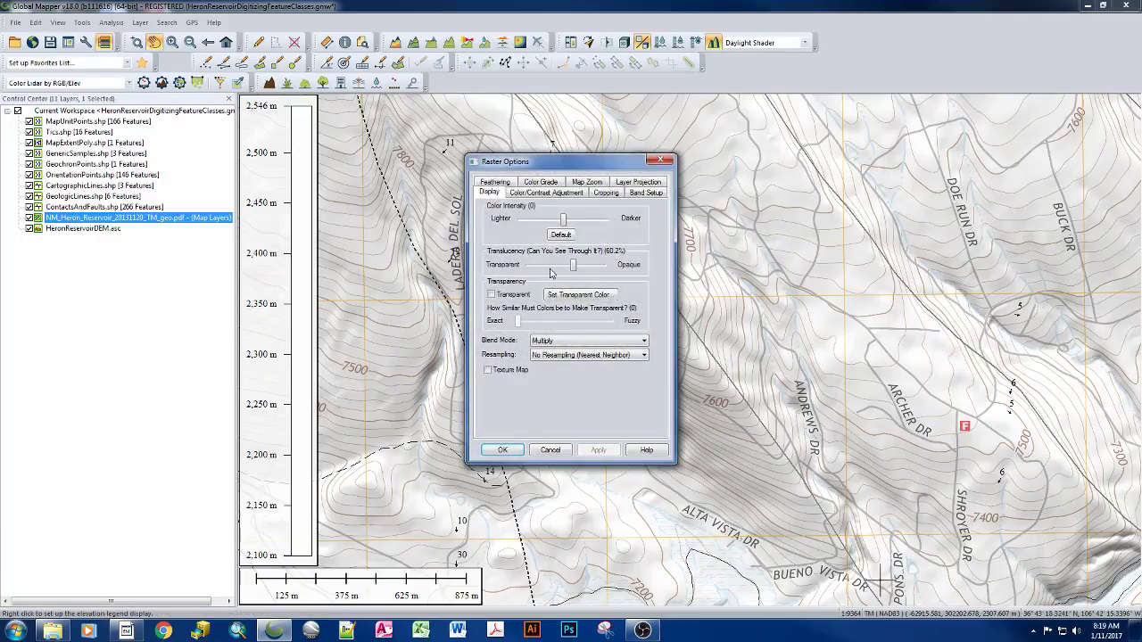
click(602, 454)
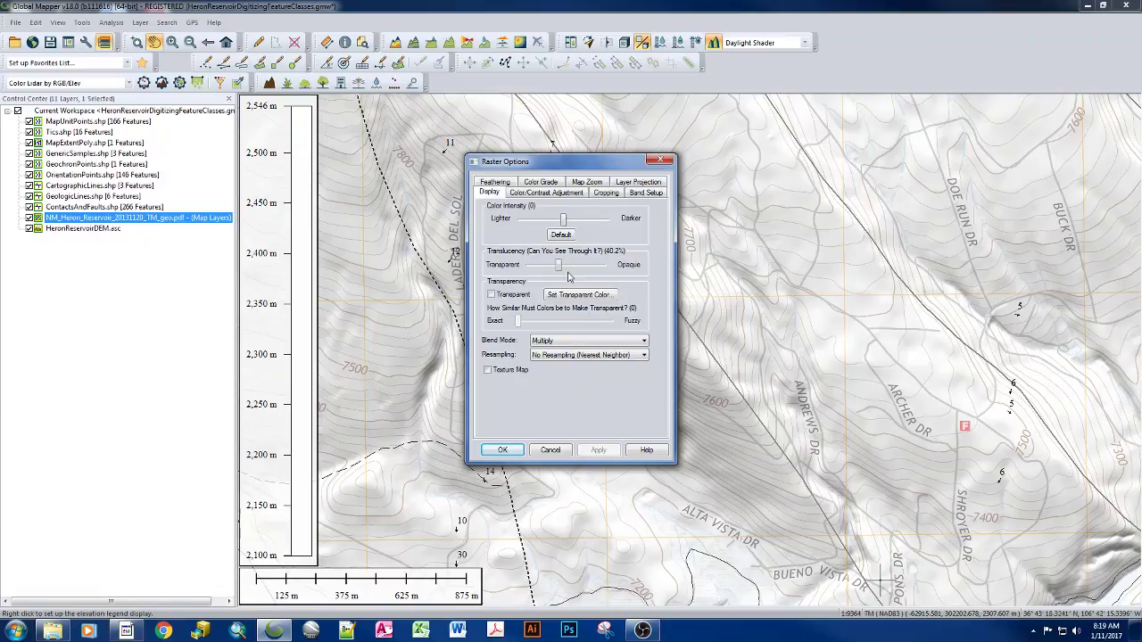
drag(559, 266, 608, 272)
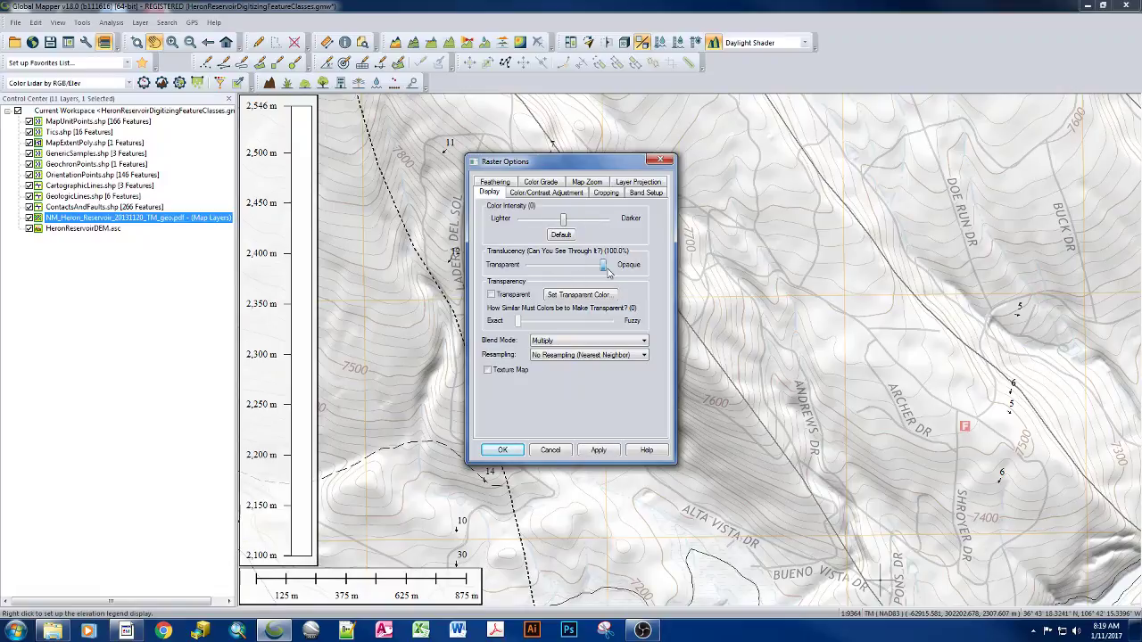
click(598, 450)
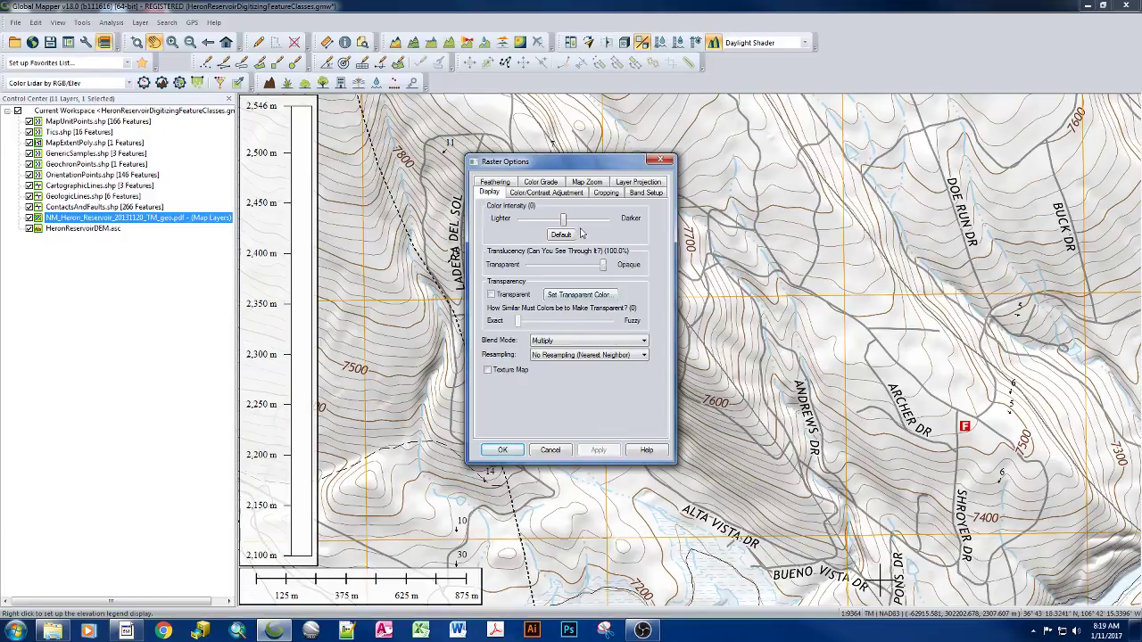
Try colour intensities of -204 and -102, then reset intensity to Default 0.
click(531, 219)
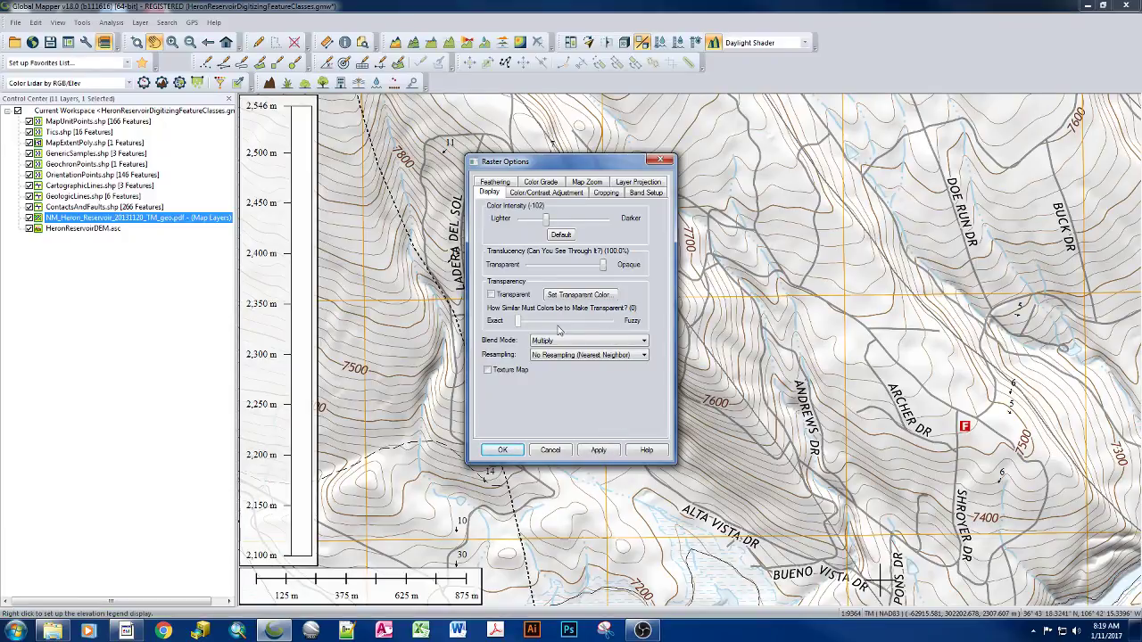
click(532, 219)
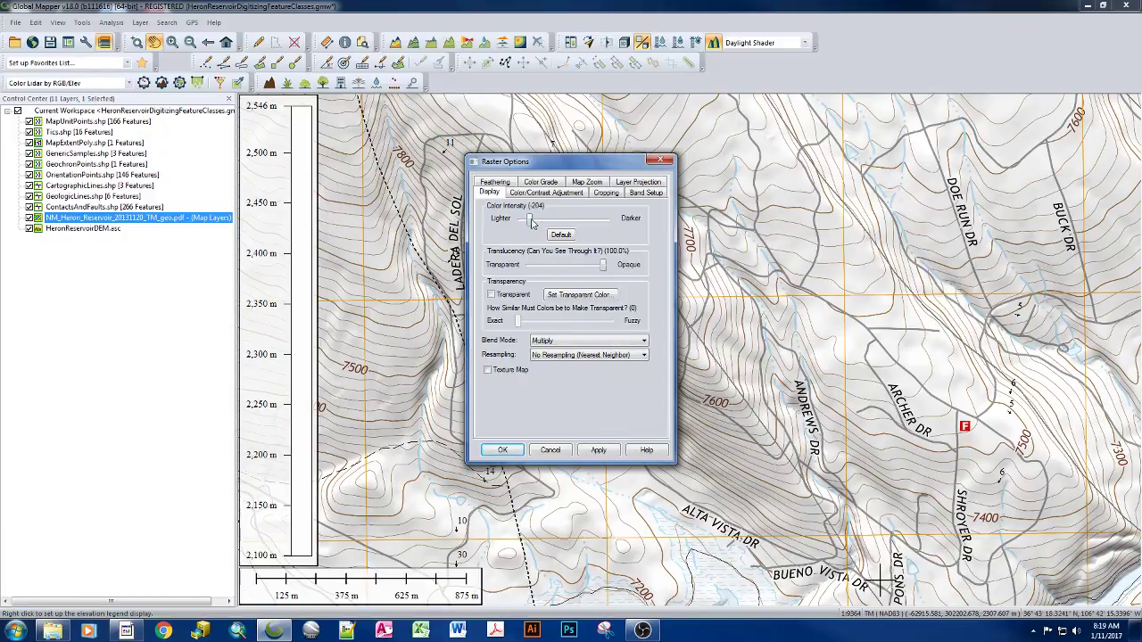
click(596, 449)
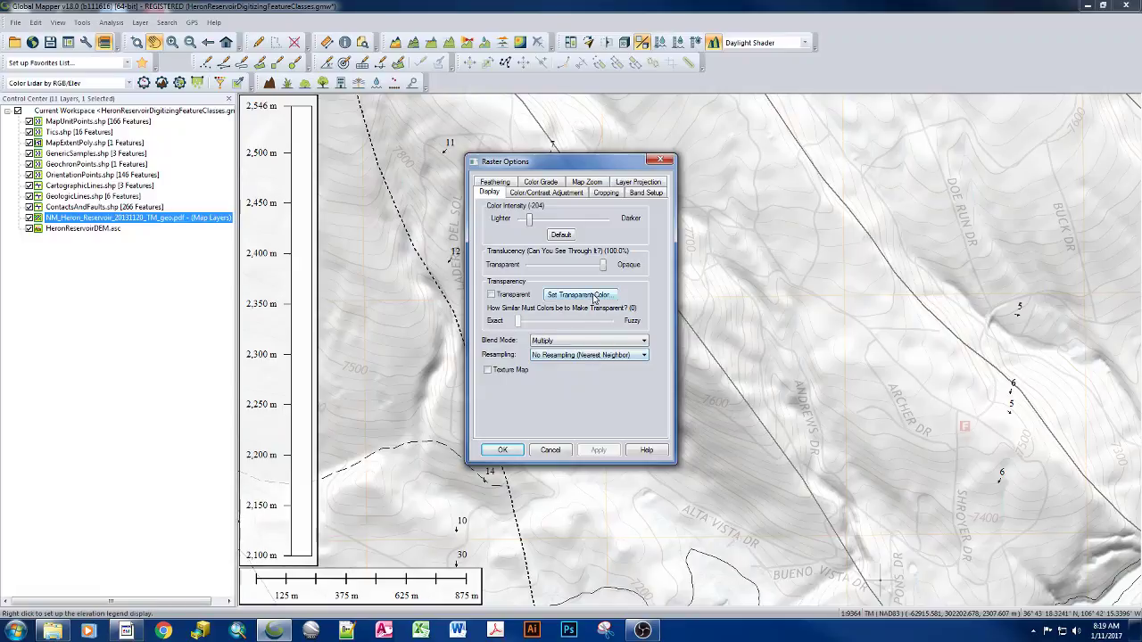
click(551, 221)
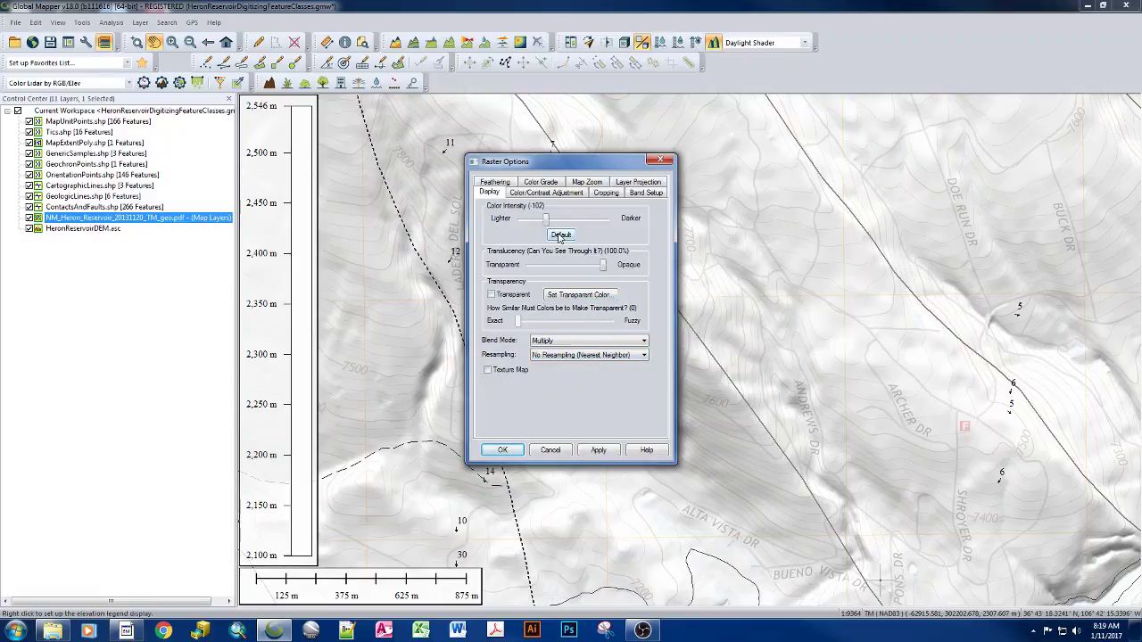
click(599, 449)
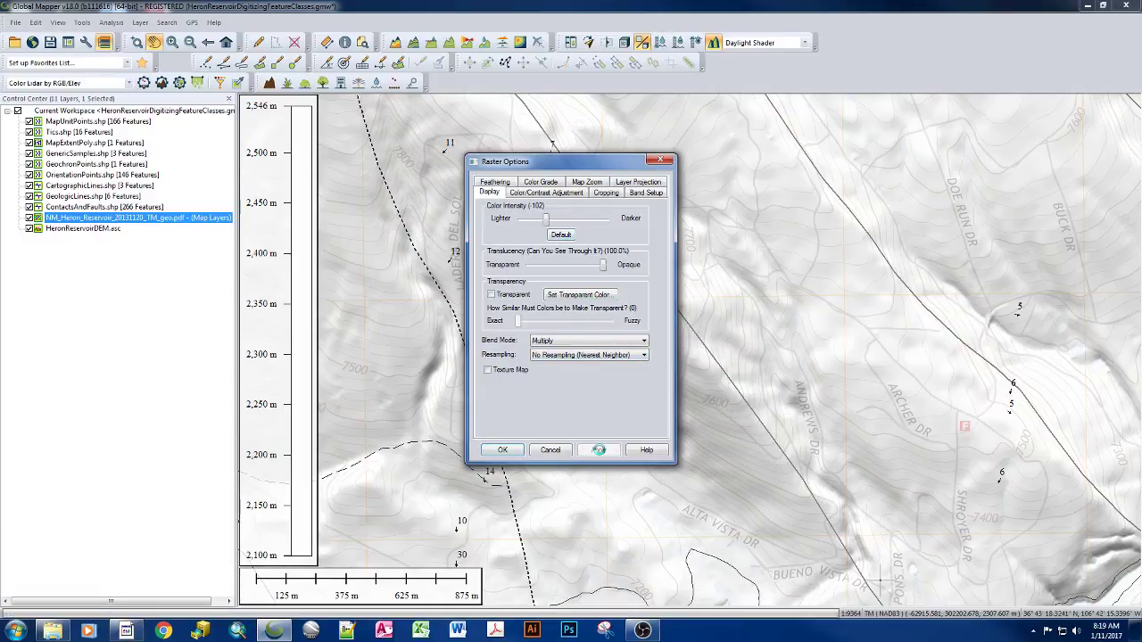
click(571, 236)
Compare 60.2% and 40.2% translucency, settle on 60.2%, and close Raster Options.
click(565, 266)
click(566, 267)
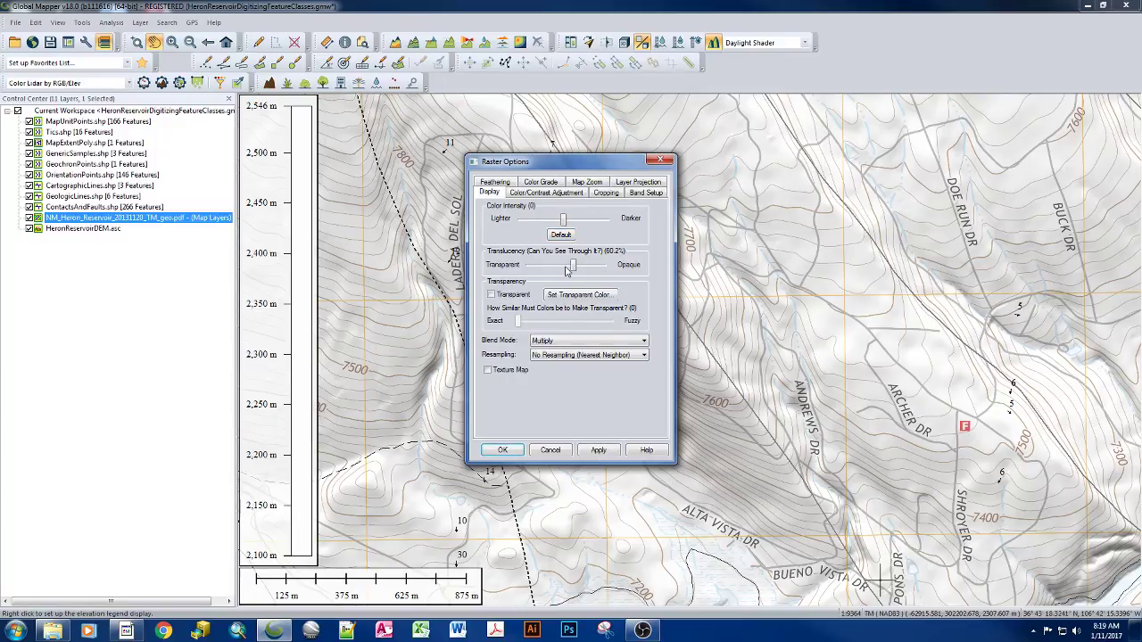
click(606, 450)
click(556, 266)
click(593, 452)
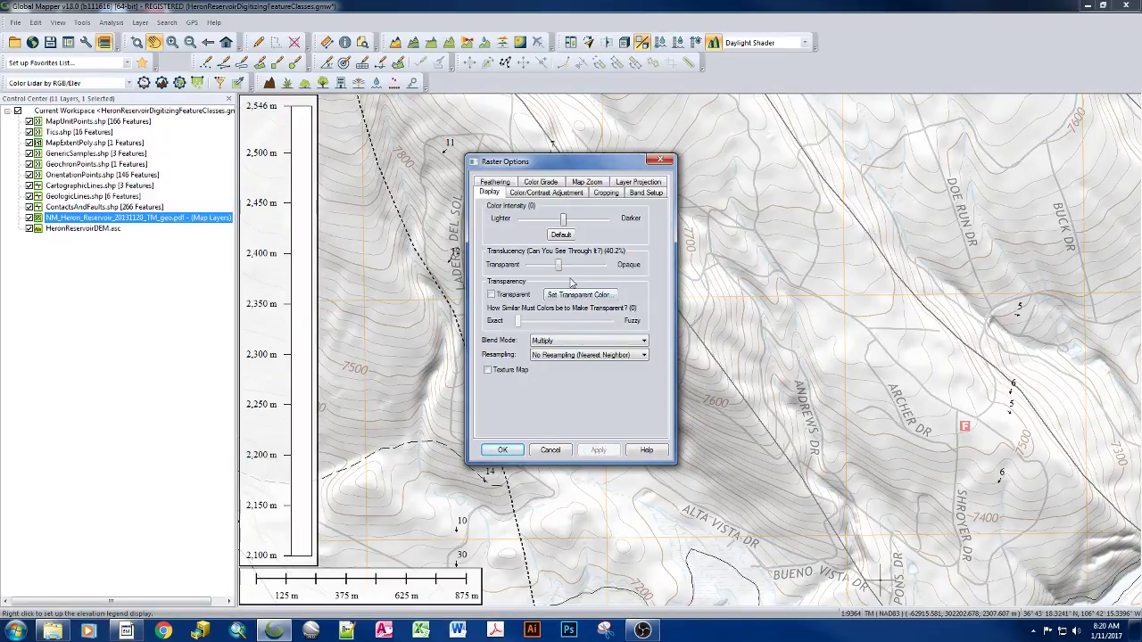
click(568, 269)
click(592, 451)
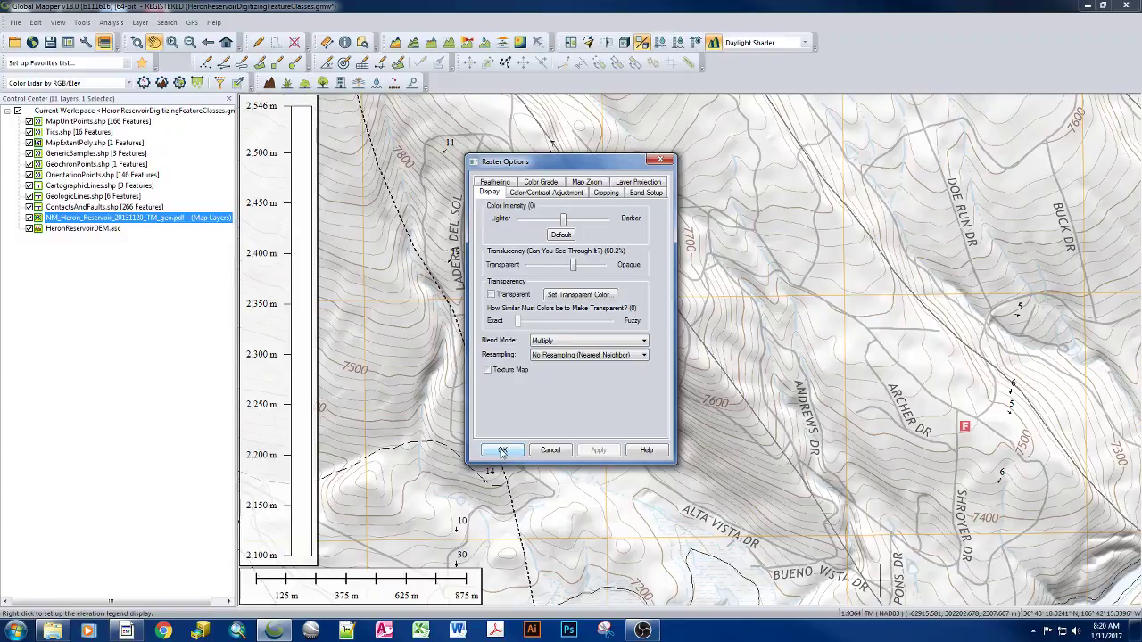
click(503, 450)
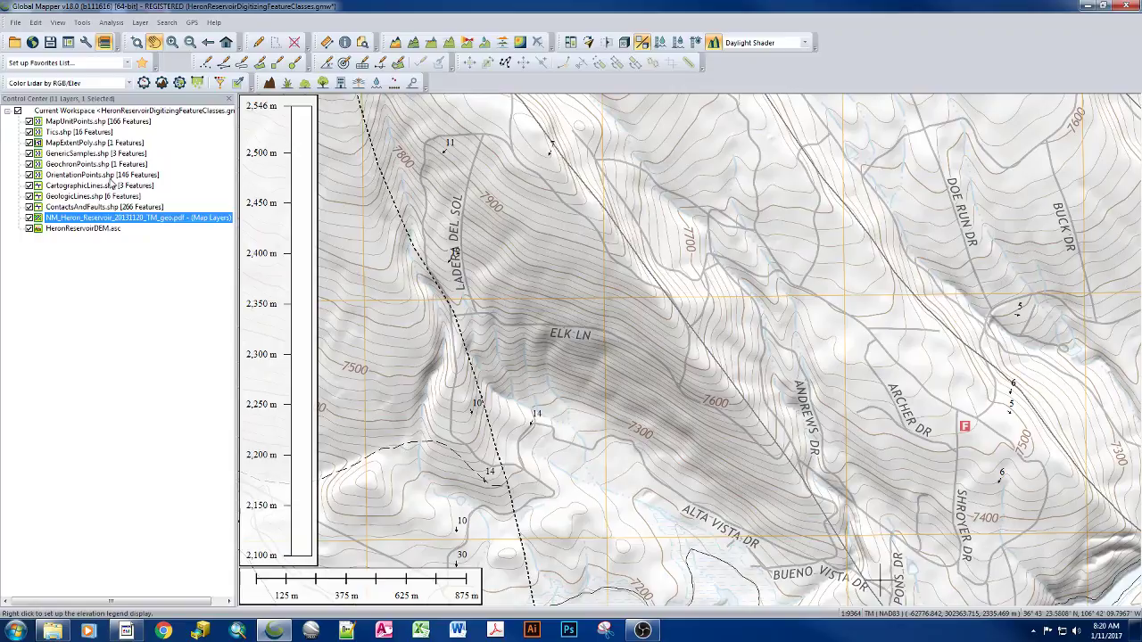
Reload NM_Heron_Reservoir_20131120_TM_geo.pdf with every PDF layer cleared except Images/Orthoimage.
click(17, 47)
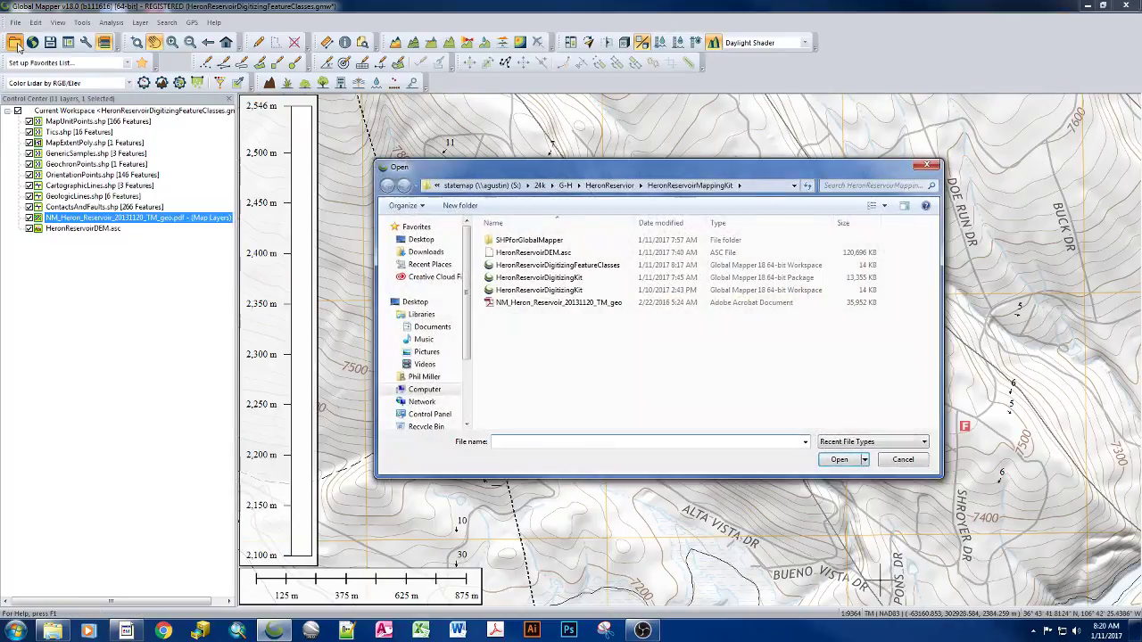
click(505, 304)
double_click(504, 303)
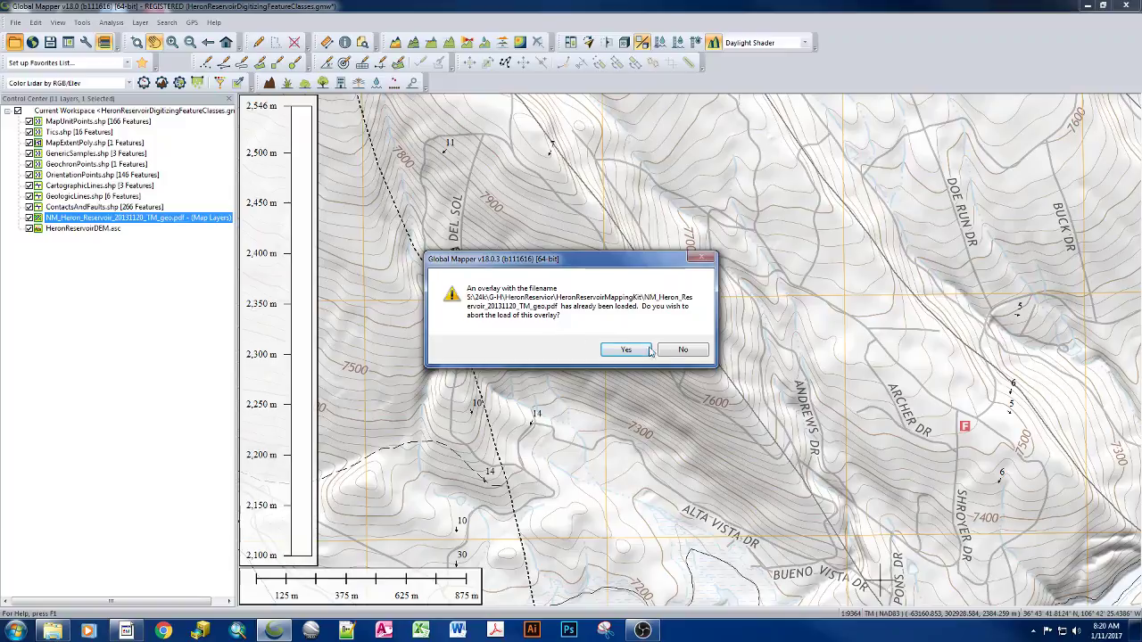
click(681, 349)
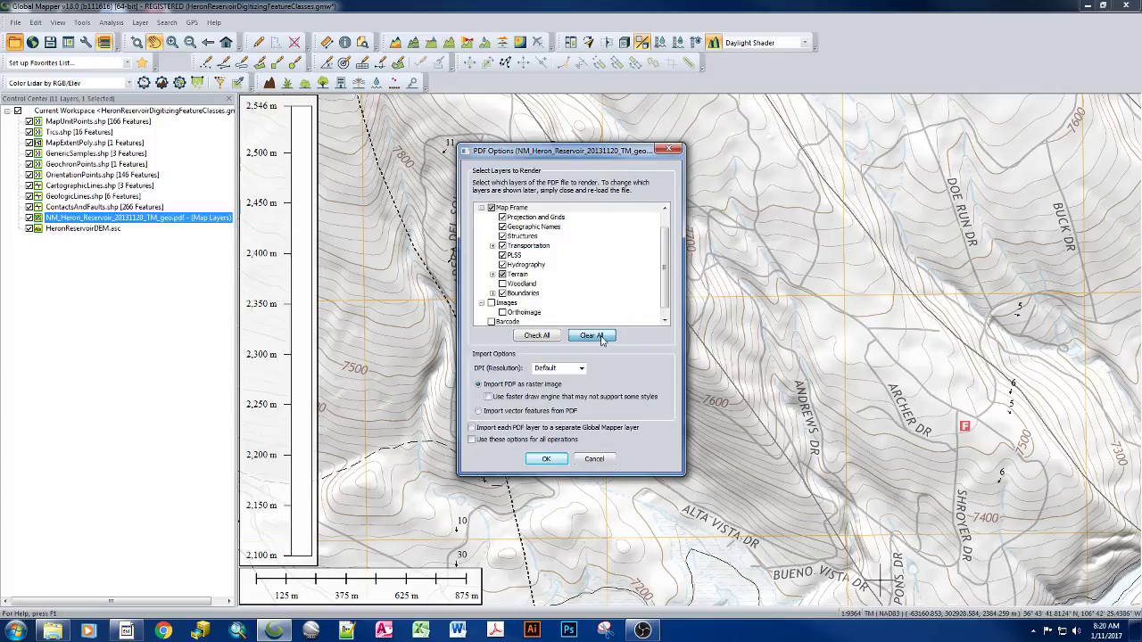
click(596, 337)
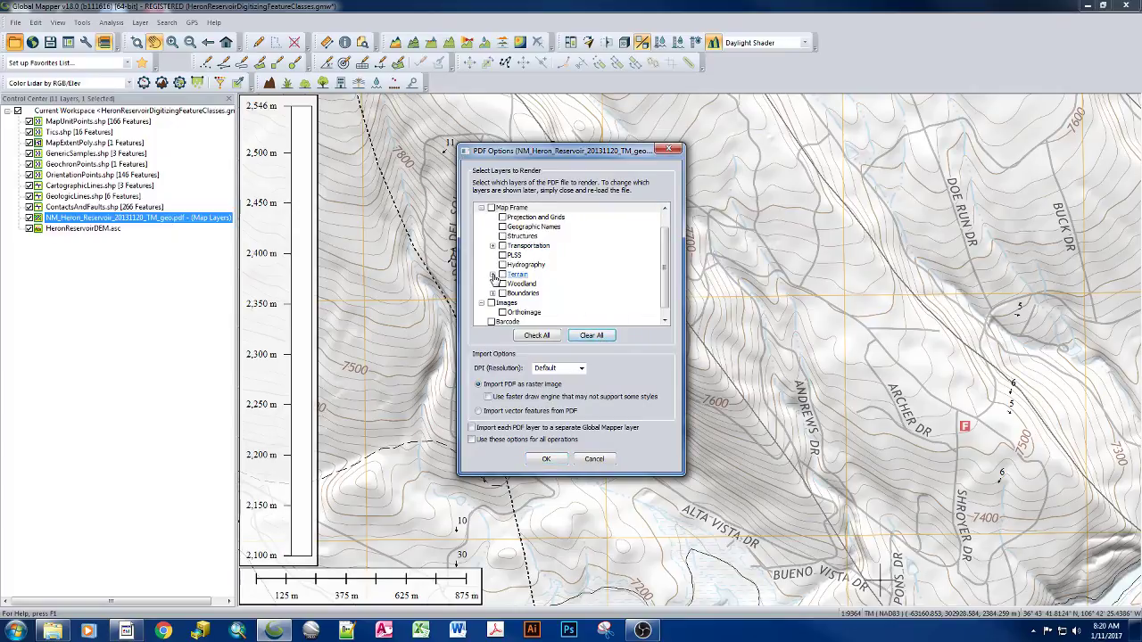
click(491, 304)
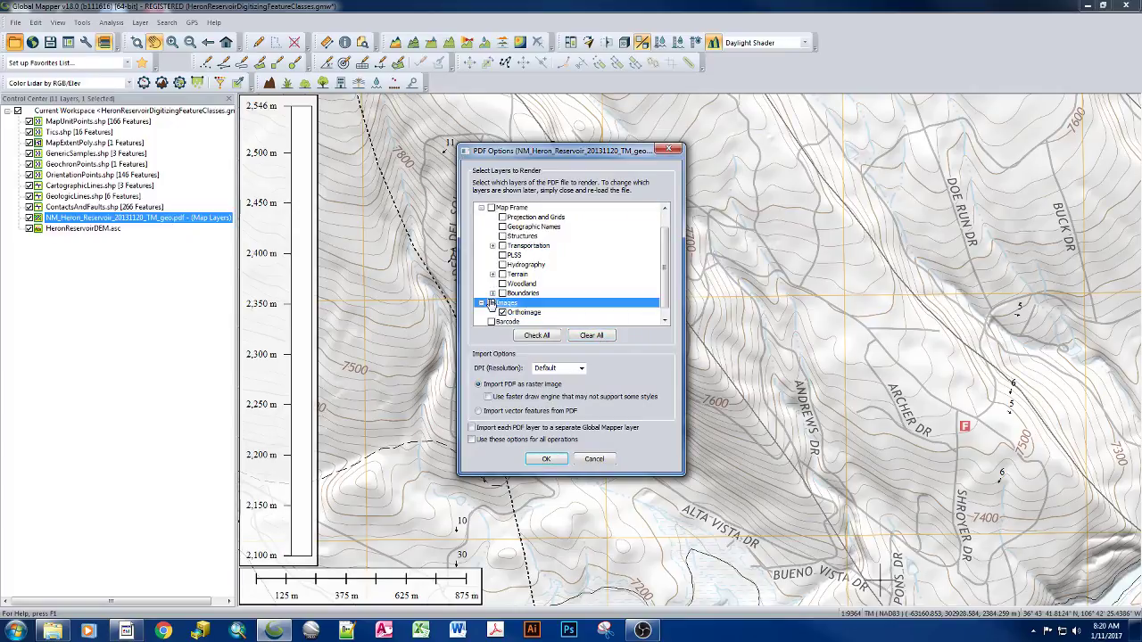
click(545, 460)
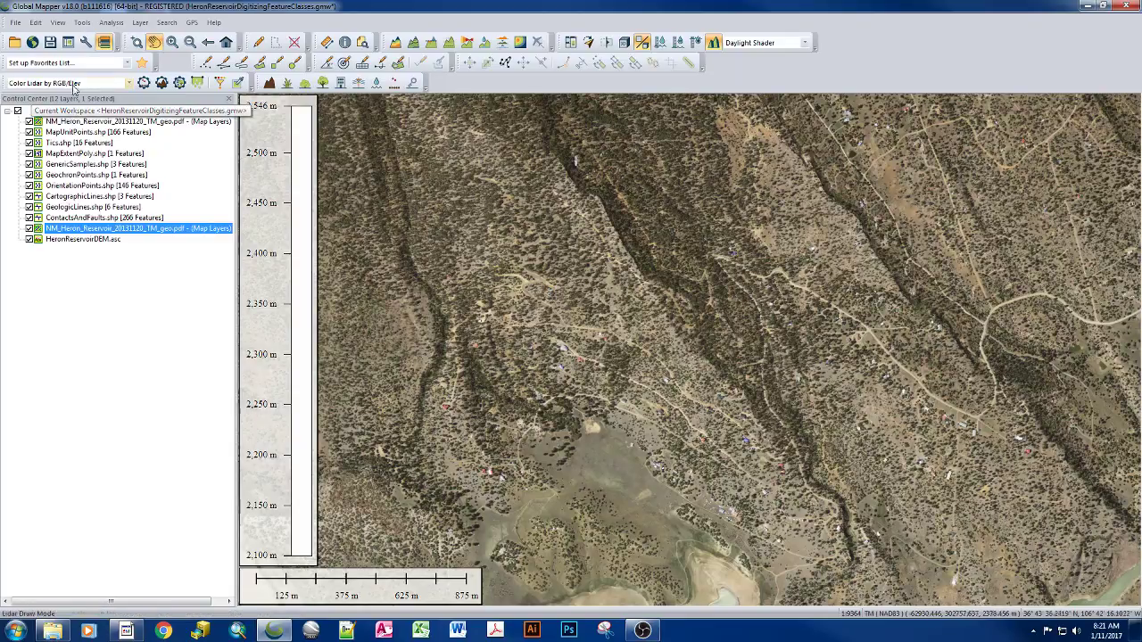
Import the Heron Reservoir PDF again with only Terrain > Shaded Relief selected.
click(14, 42)
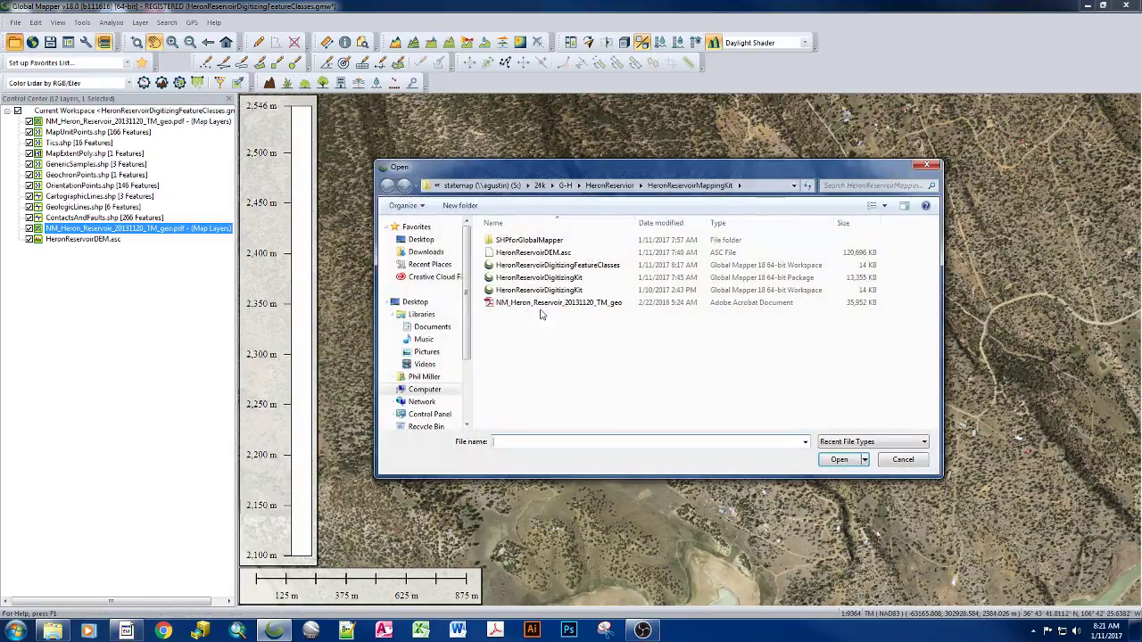
double_click(543, 304)
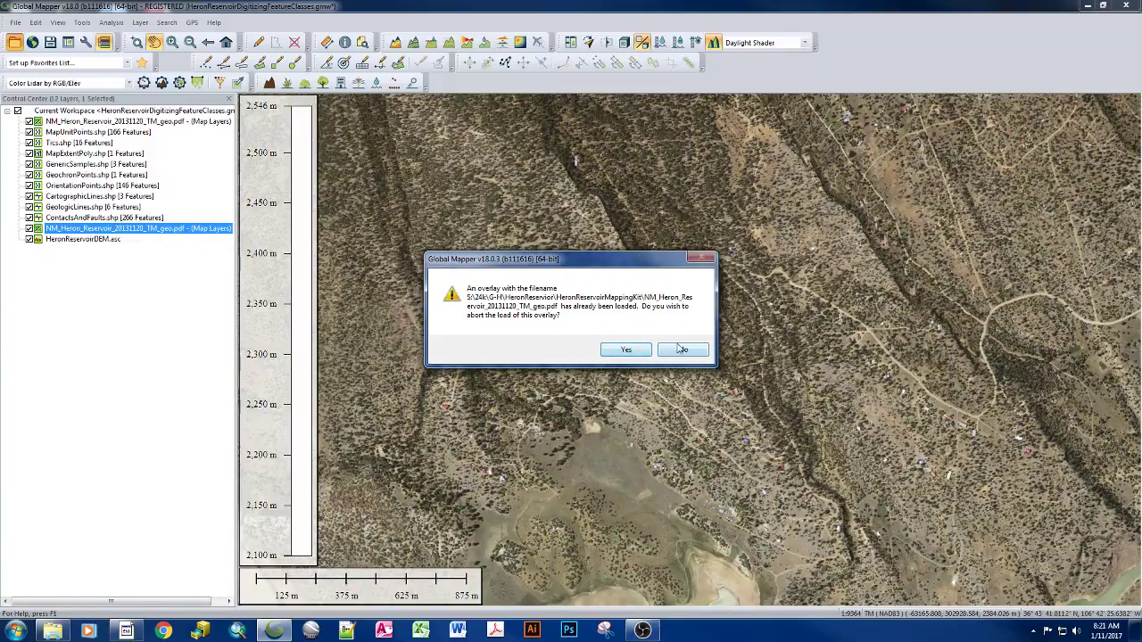
click(681, 350)
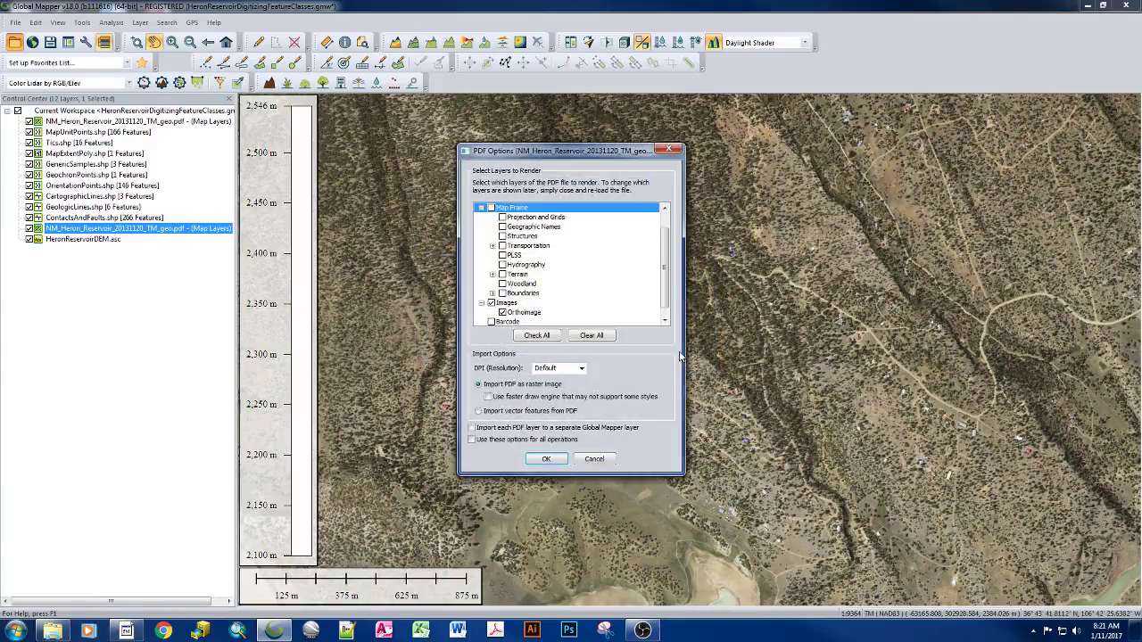
click(491, 305)
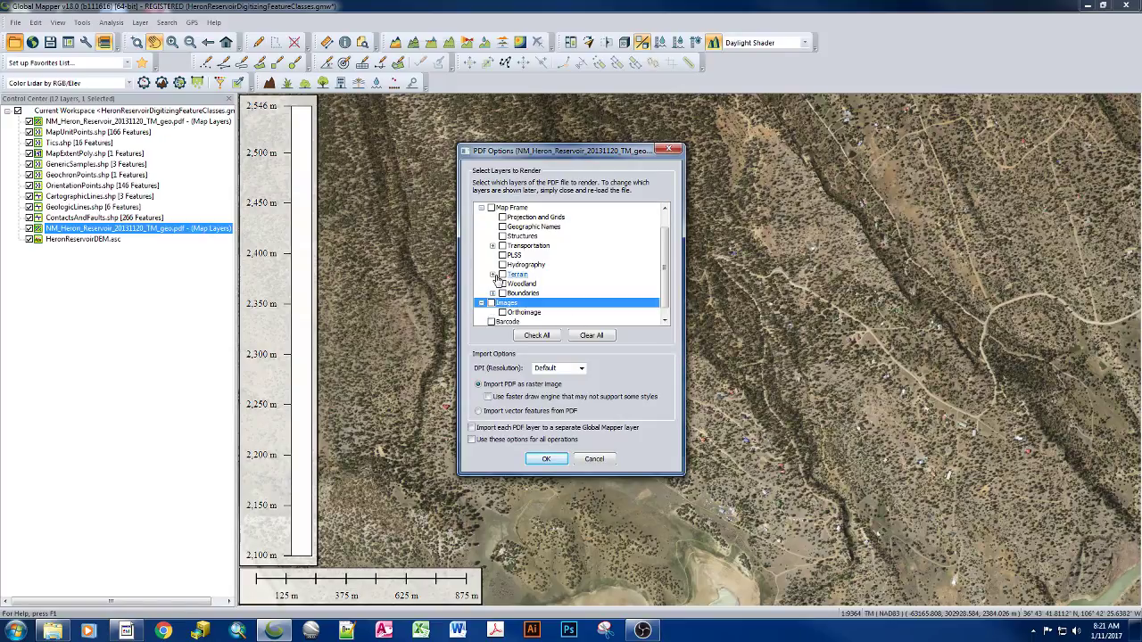
click(492, 274)
click(514, 294)
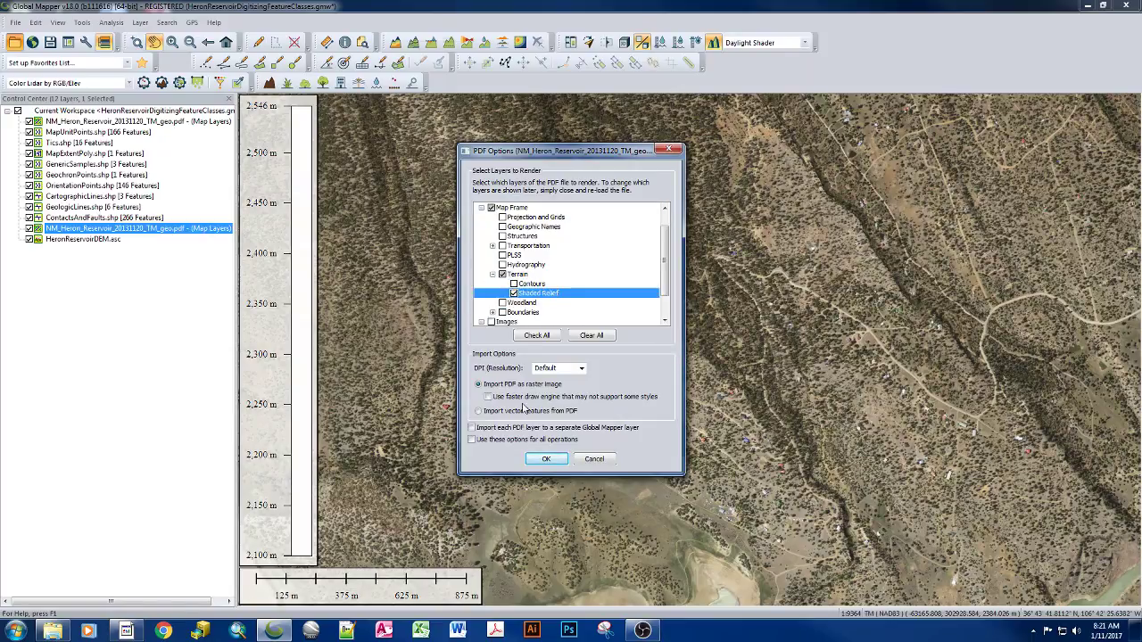
click(544, 460)
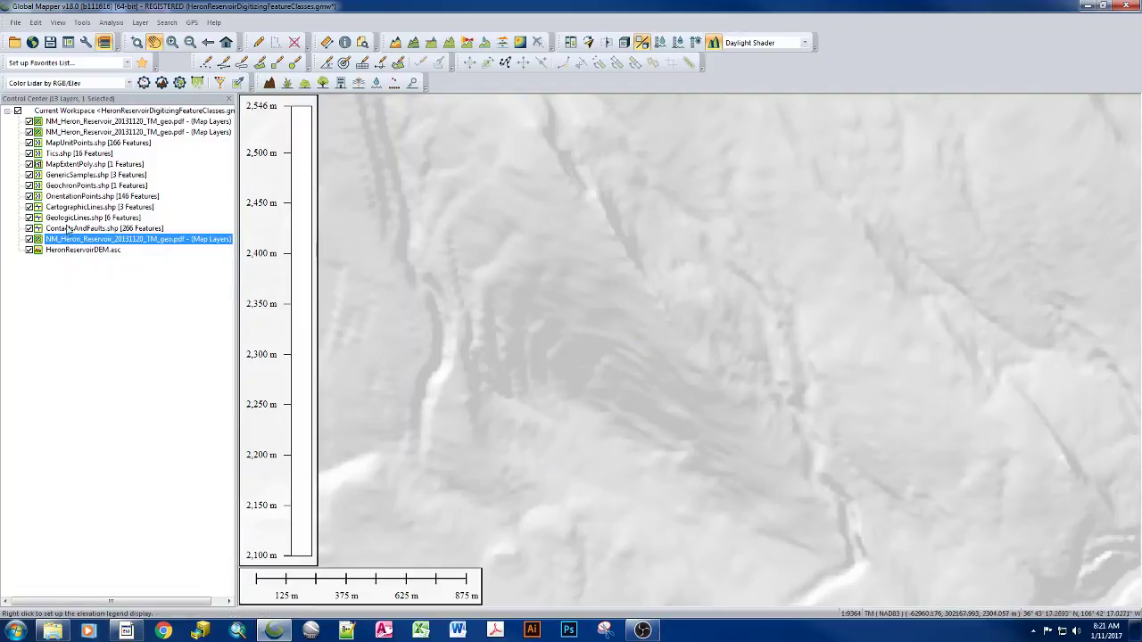
Hide the geology shapefile layers, MapUnitPoints through ContactsAndFaults, and the original topo PDF.
click(40, 133)
click(29, 144)
click(29, 154)
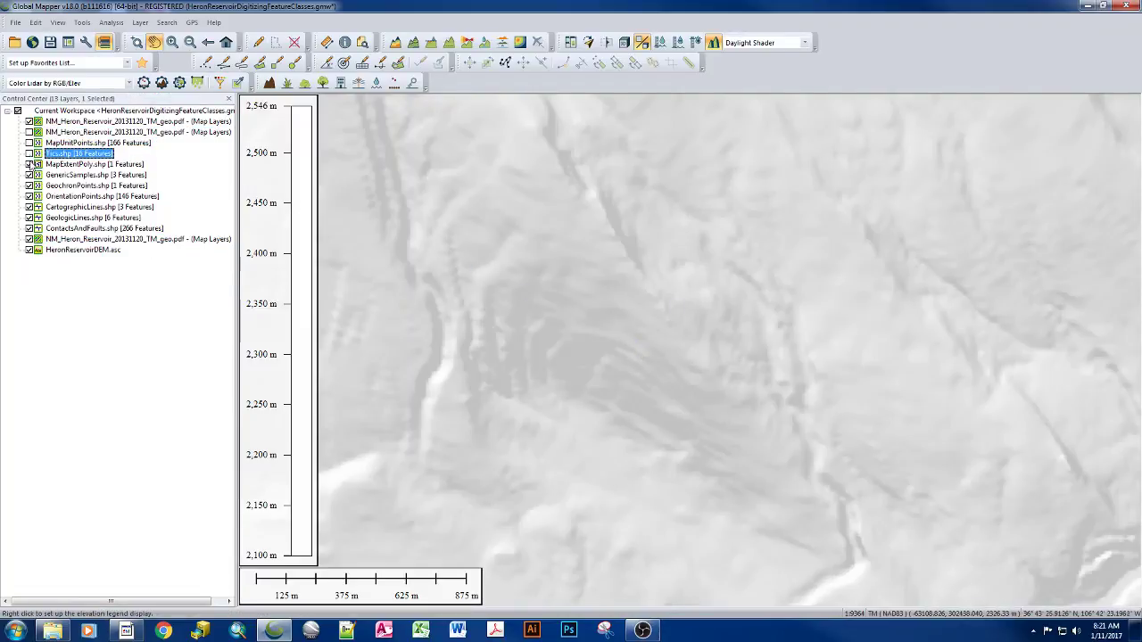
click(28, 164)
click(29, 175)
click(29, 186)
click(28, 197)
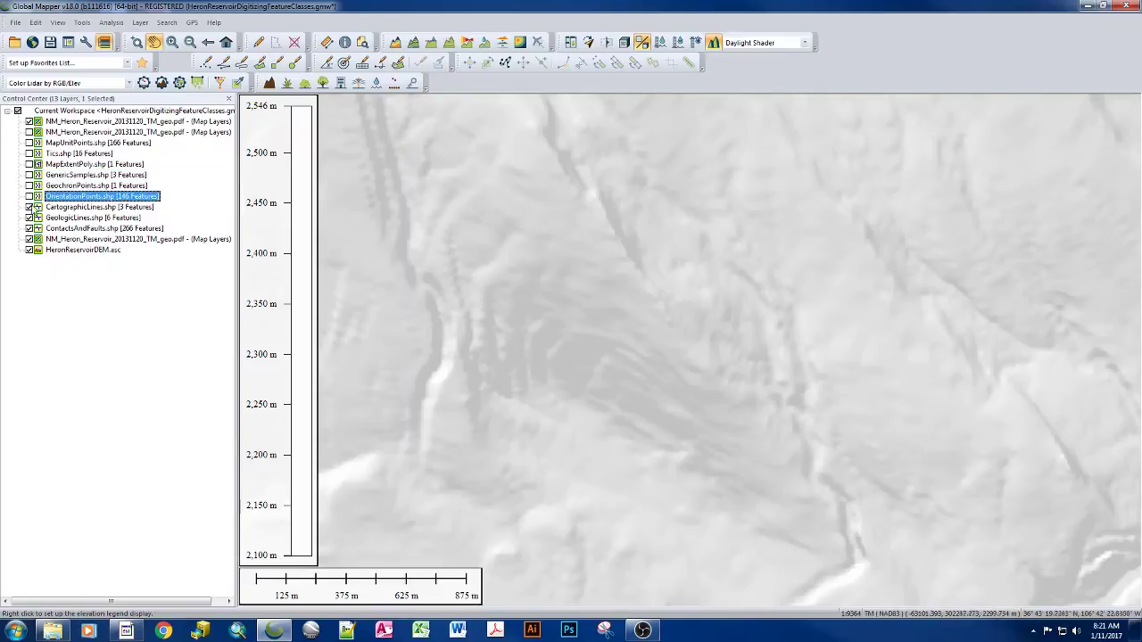
click(28, 207)
click(29, 218)
click(29, 228)
click(35, 240)
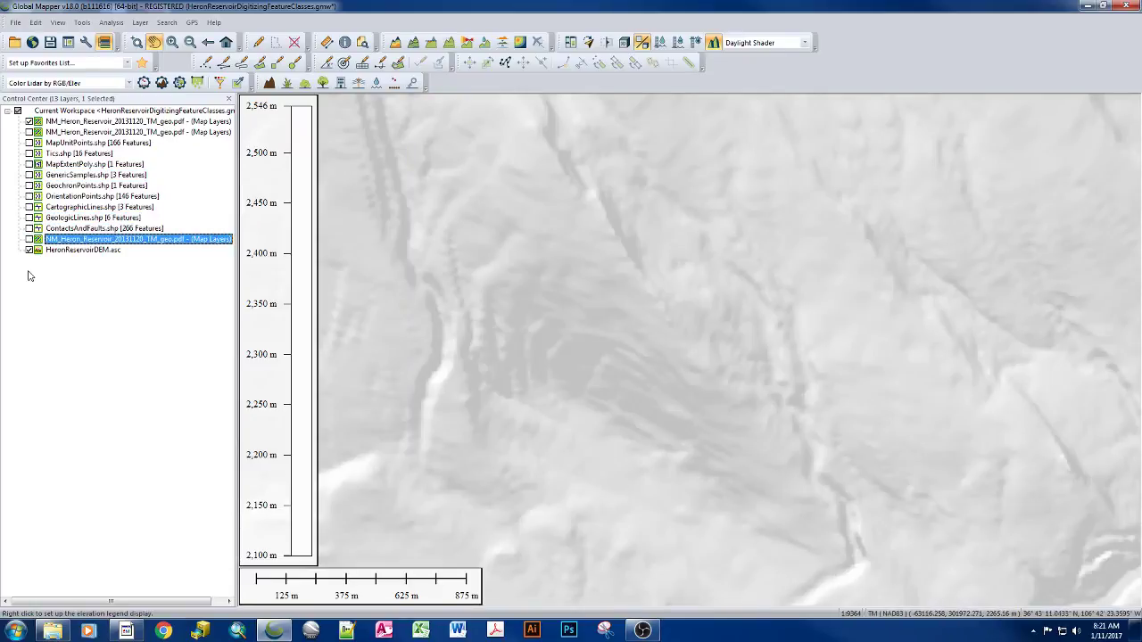
Hide the orthoimage PDF and toggle the shaded relief PDF to compare it with the DEM hillshade.
click(29, 132)
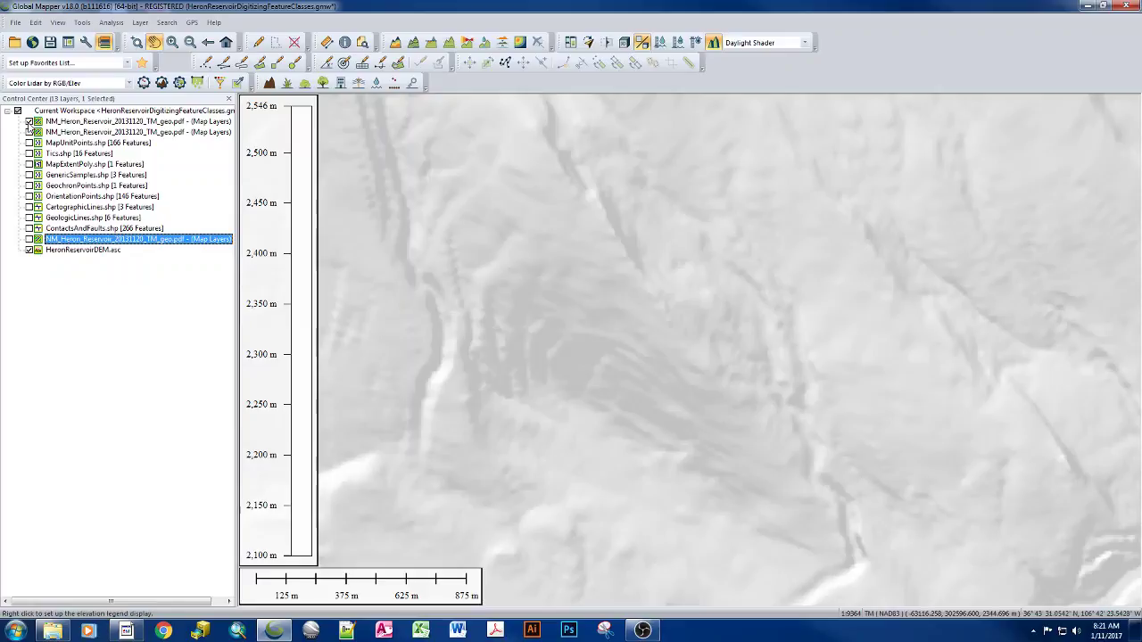
click(28, 121)
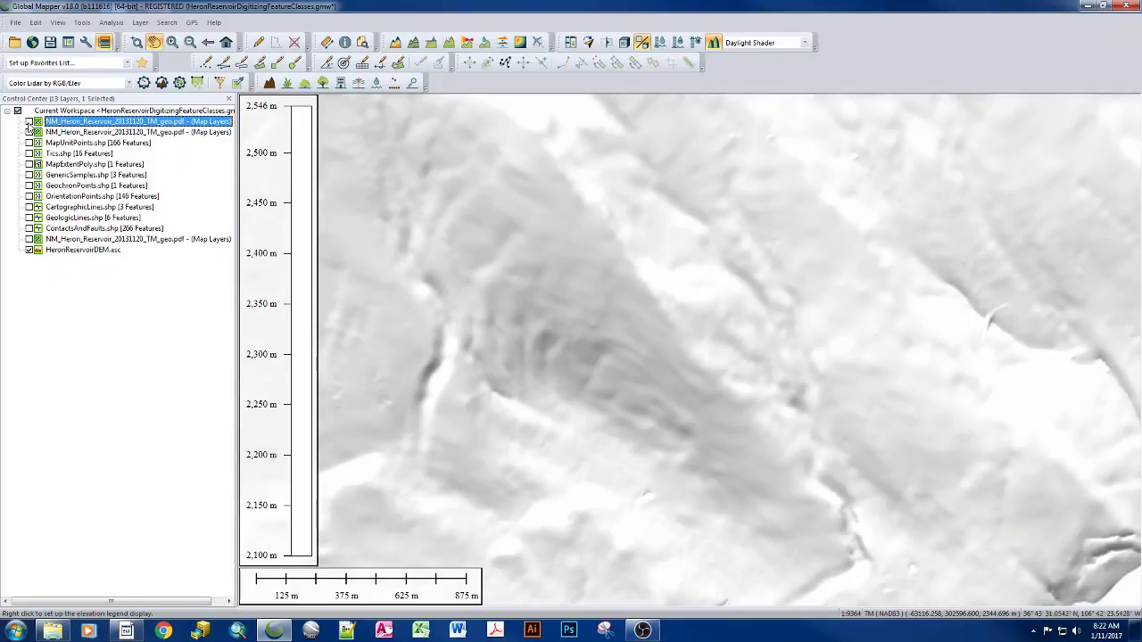
click(28, 121)
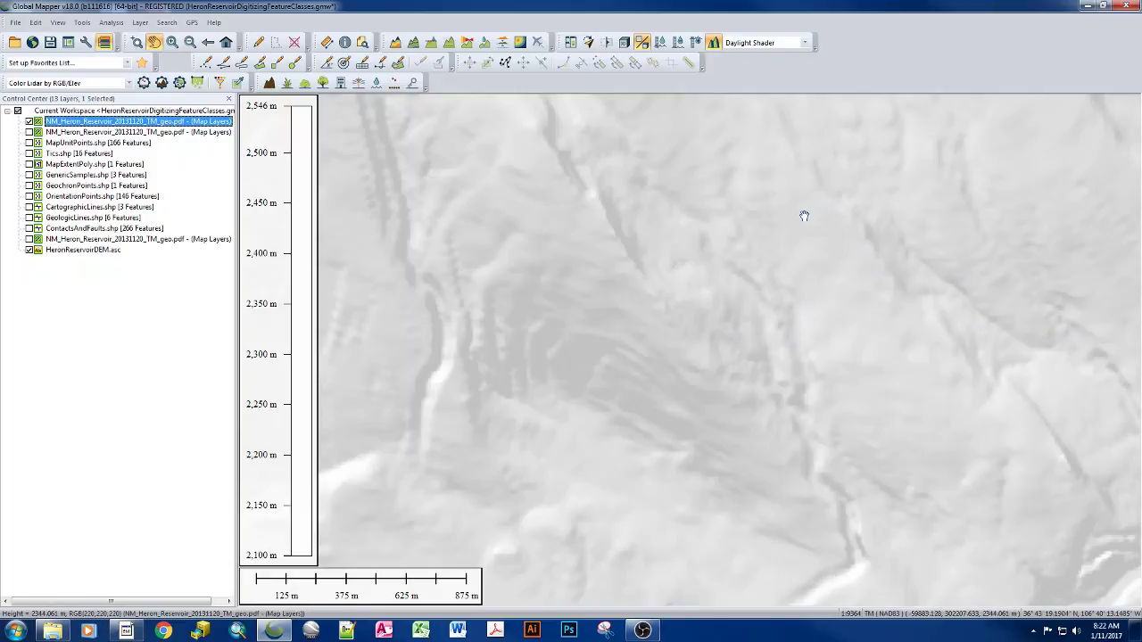
click(29, 122)
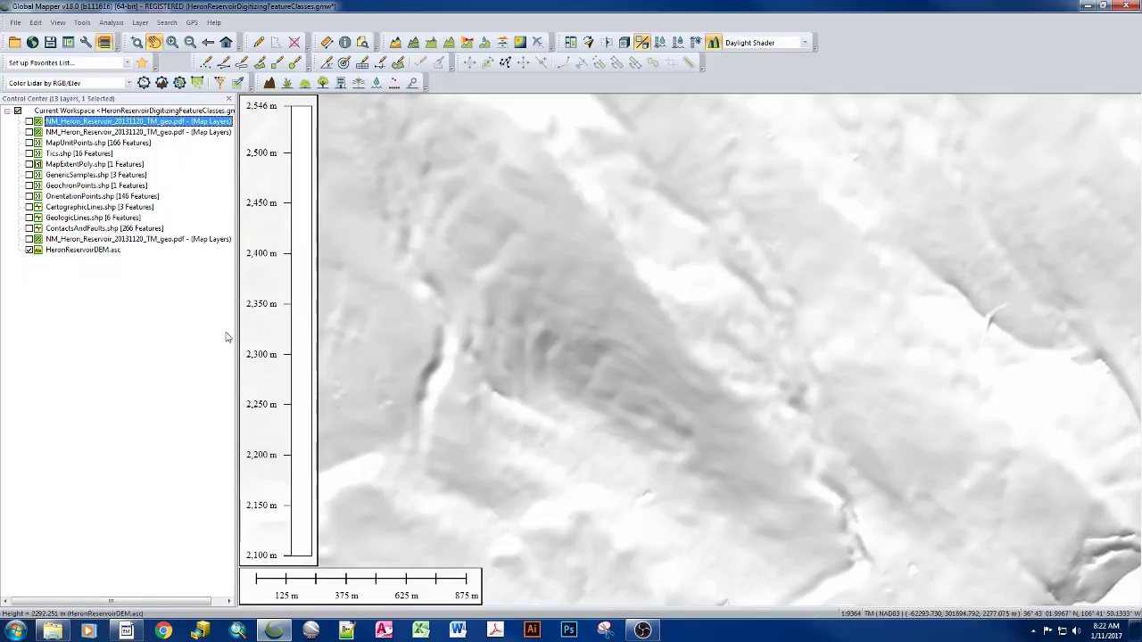
click(90, 250)
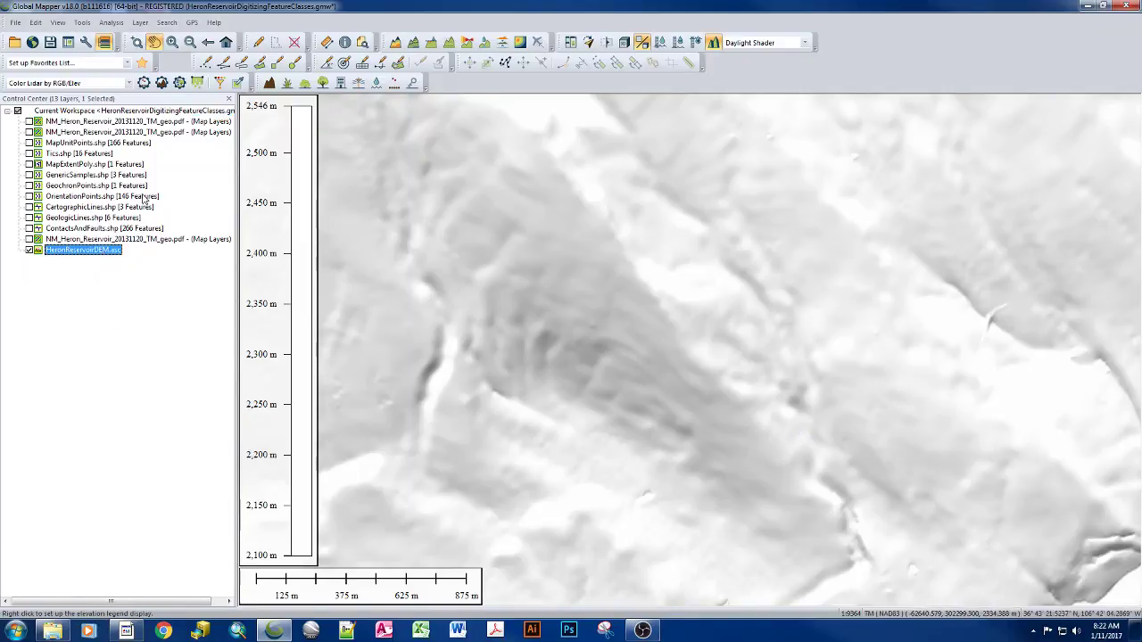
click(29, 122)
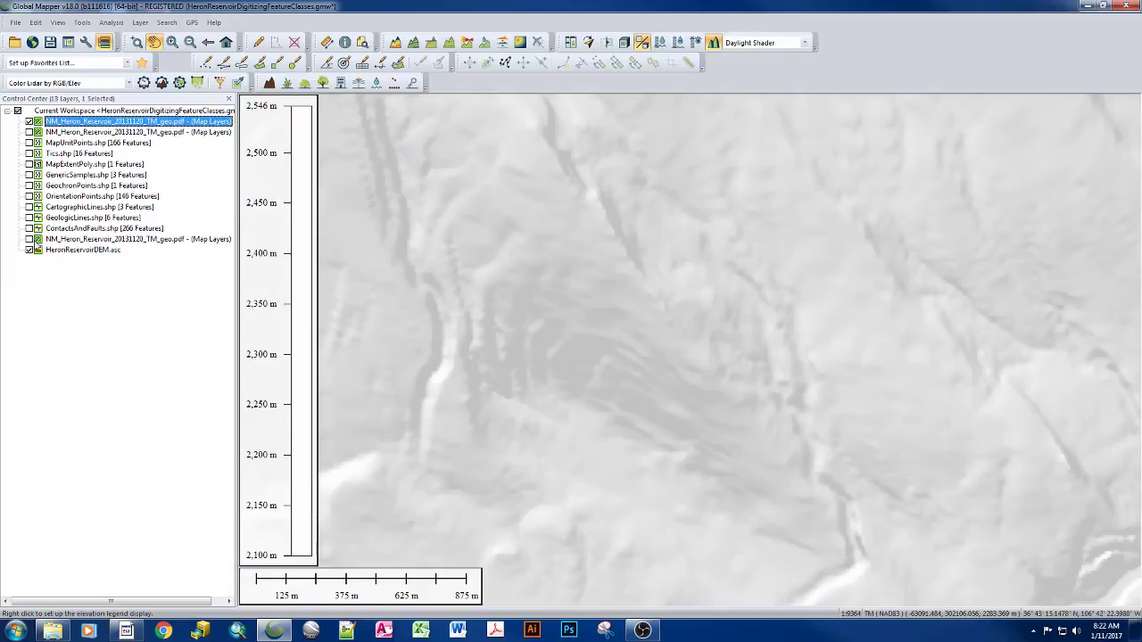
Move the top NM_Heron PDF layer above HeronReservoirDEM and toggle it to compare the hillshading.
click(30, 241)
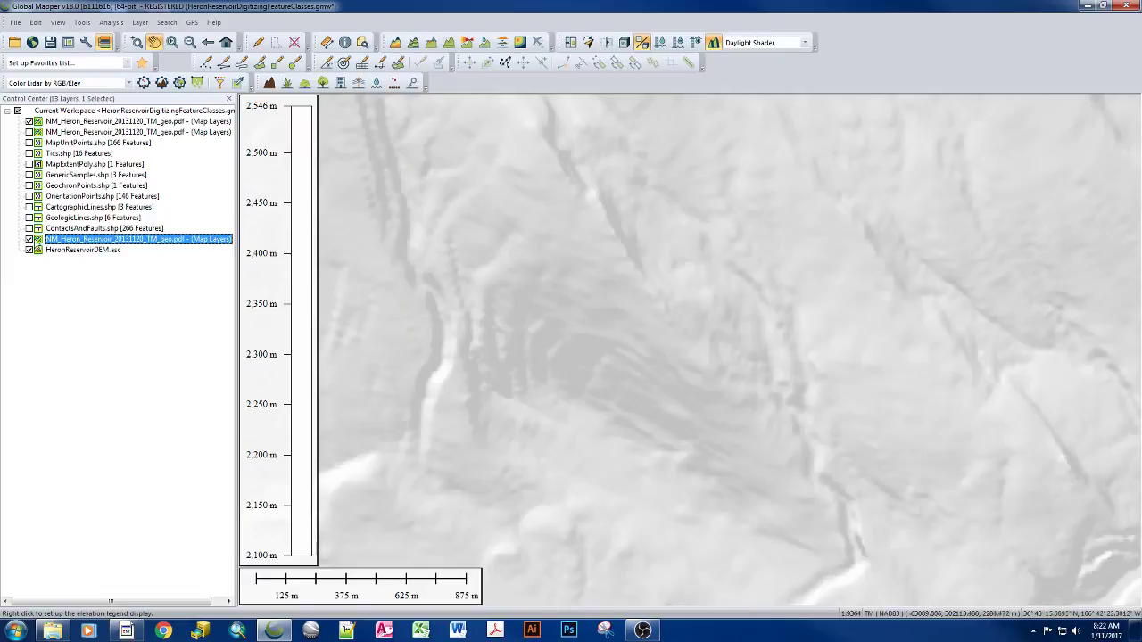
key(Home)
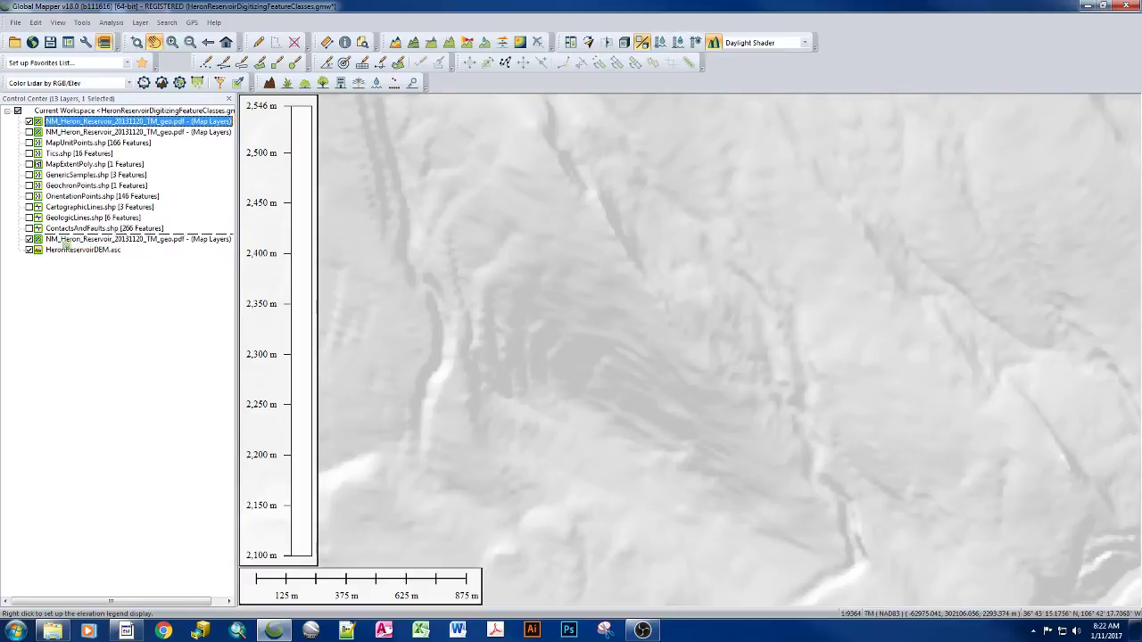
drag(66, 251, 66, 252)
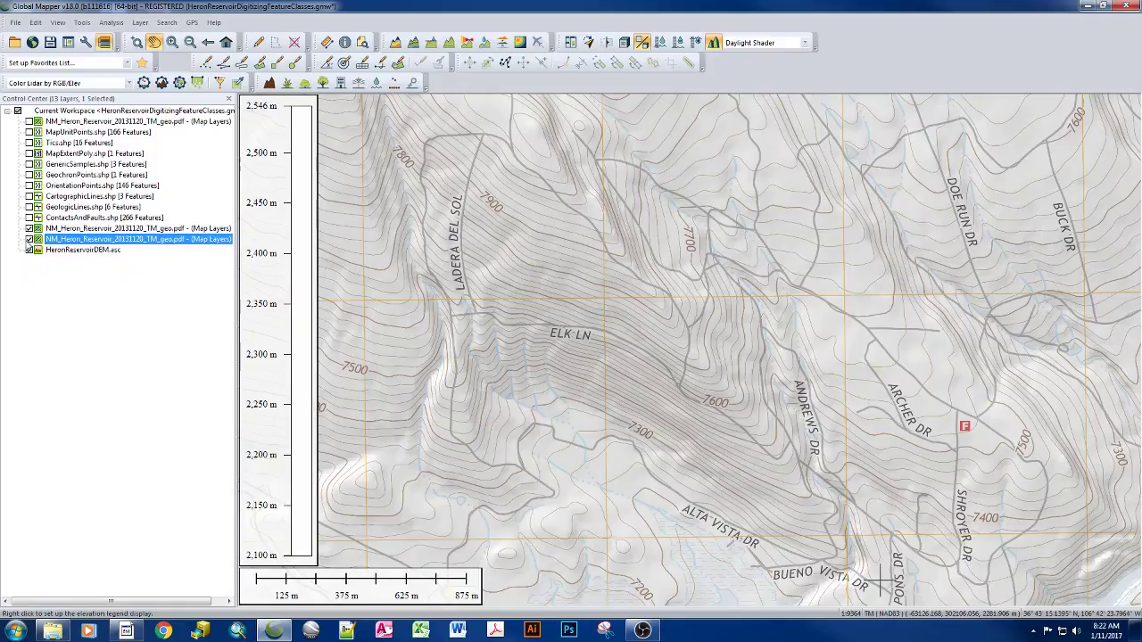
click(29, 240)
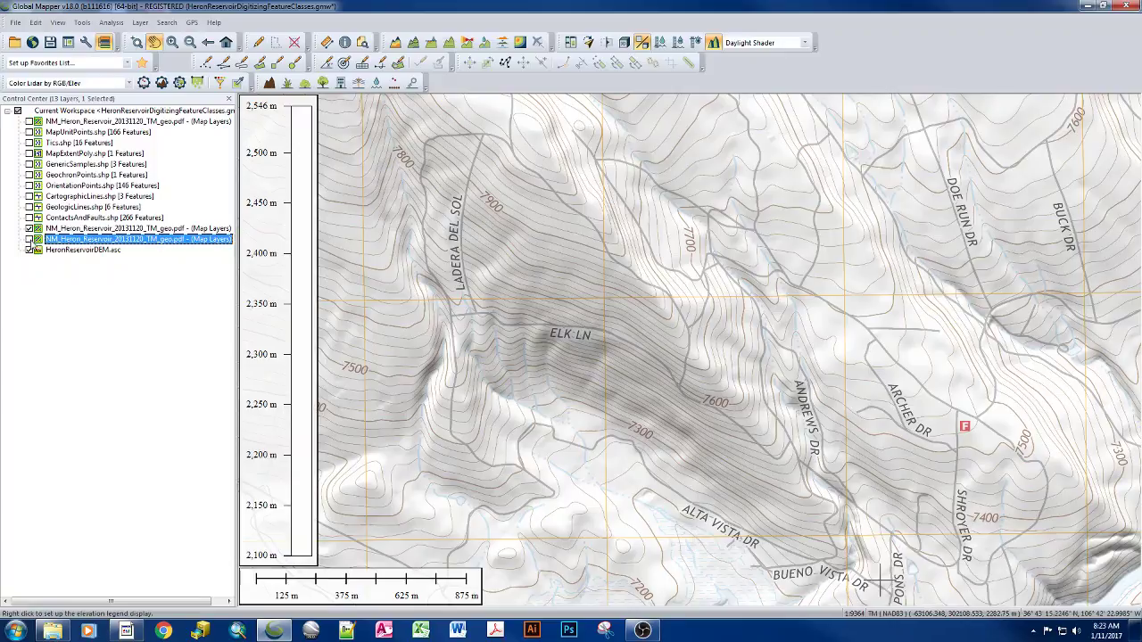
click(31, 240)
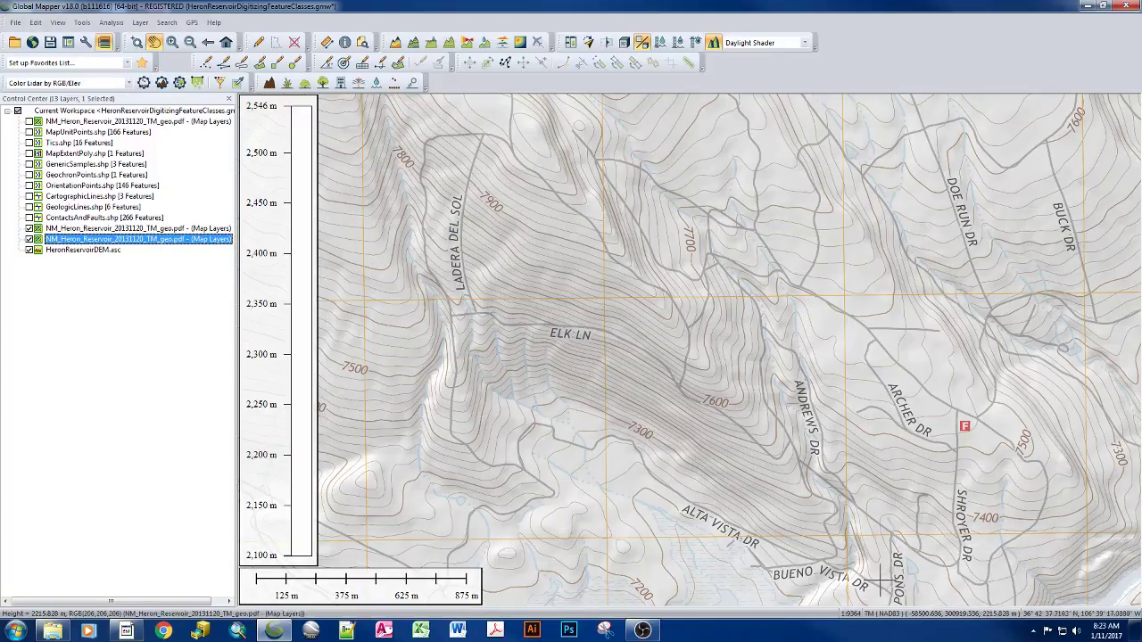
click(30, 240)
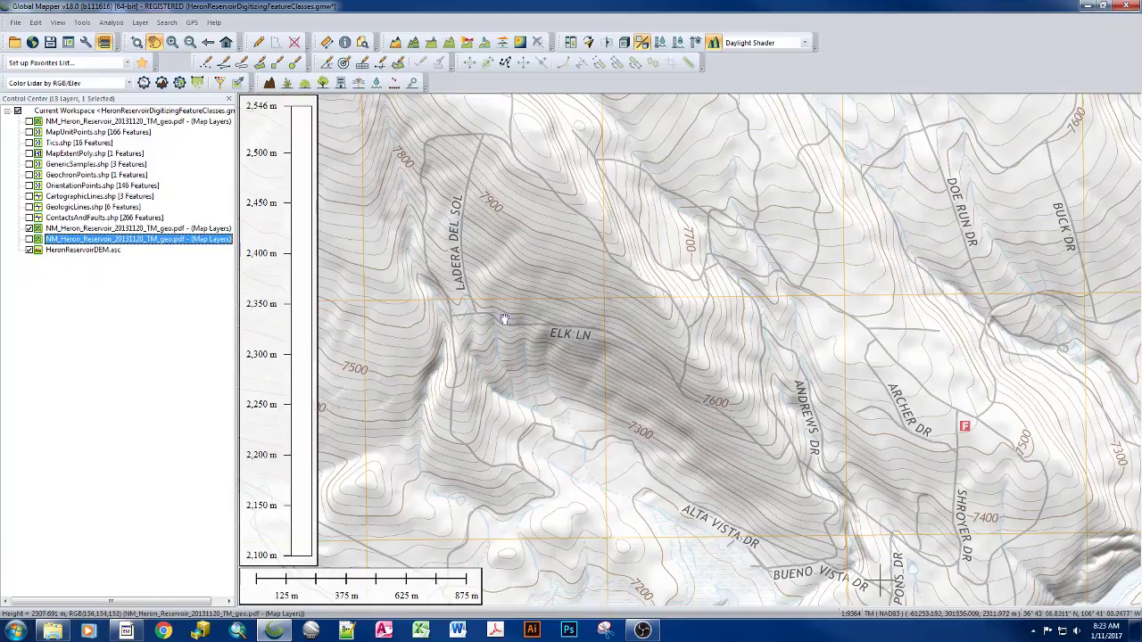
Set the hillshade light azimuth to 45 in Vertical Options and apply it.
click(86, 42)
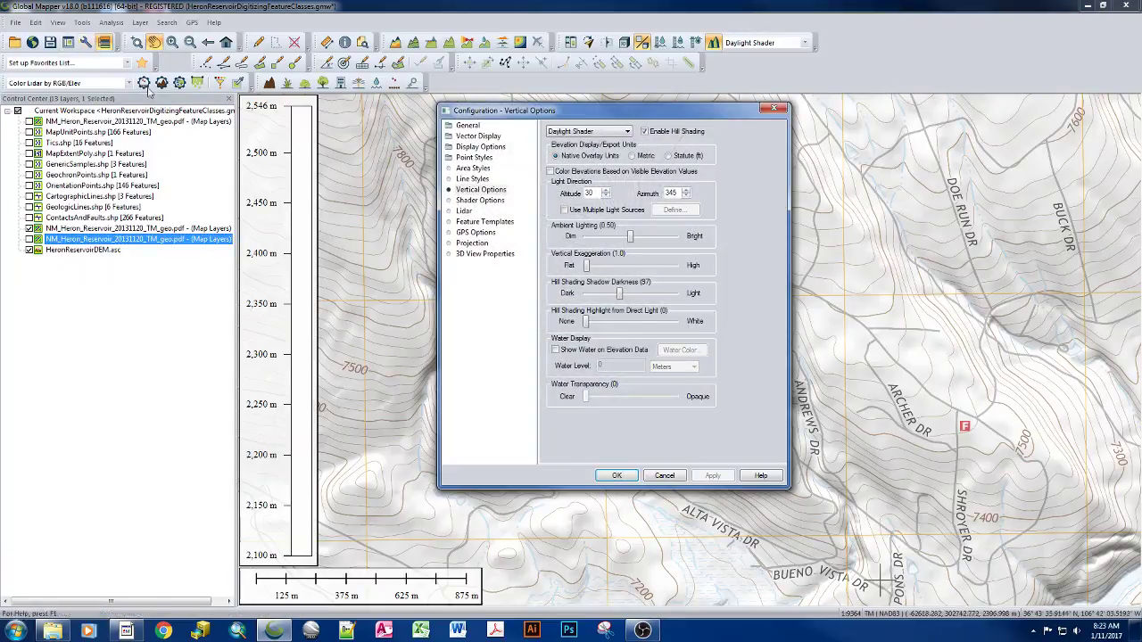
click(470, 200)
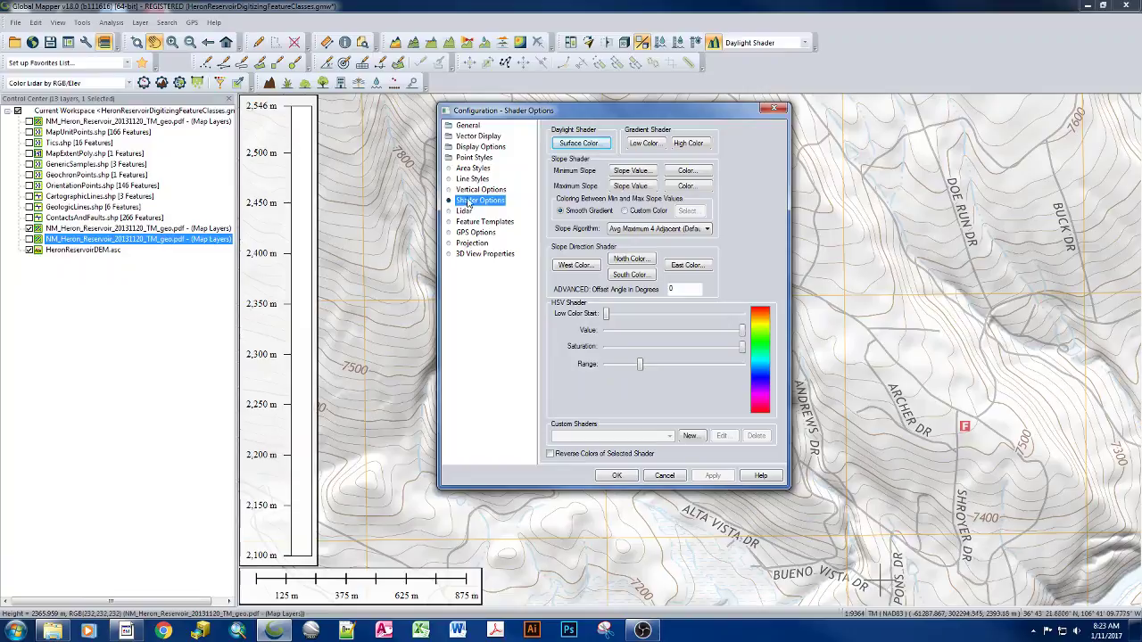
click(468, 191)
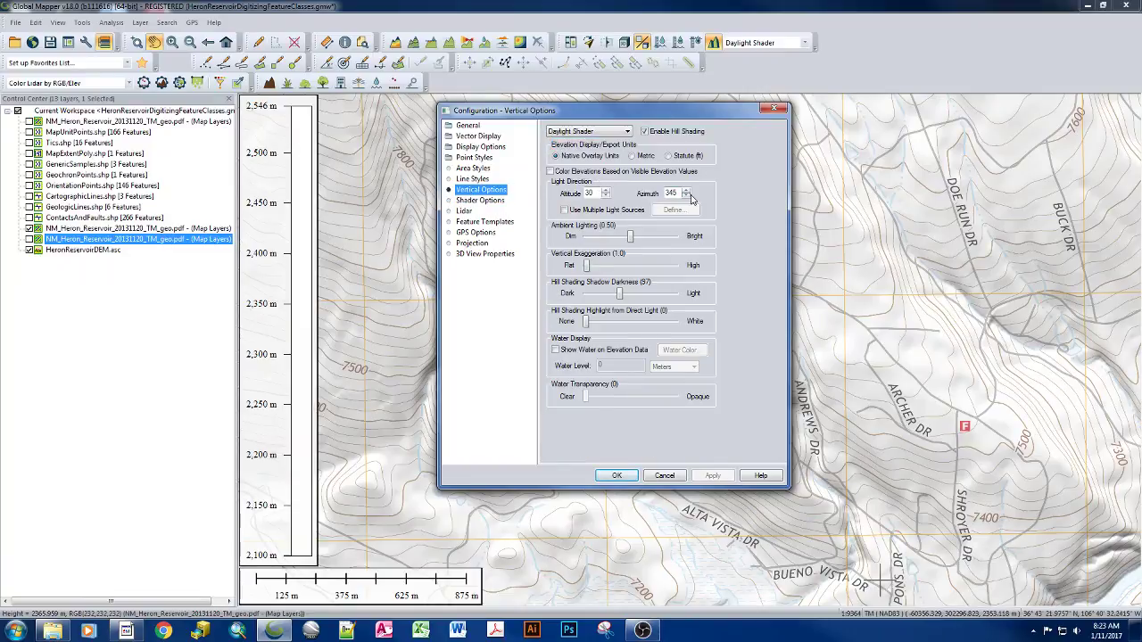
drag(684, 114, 362, 137)
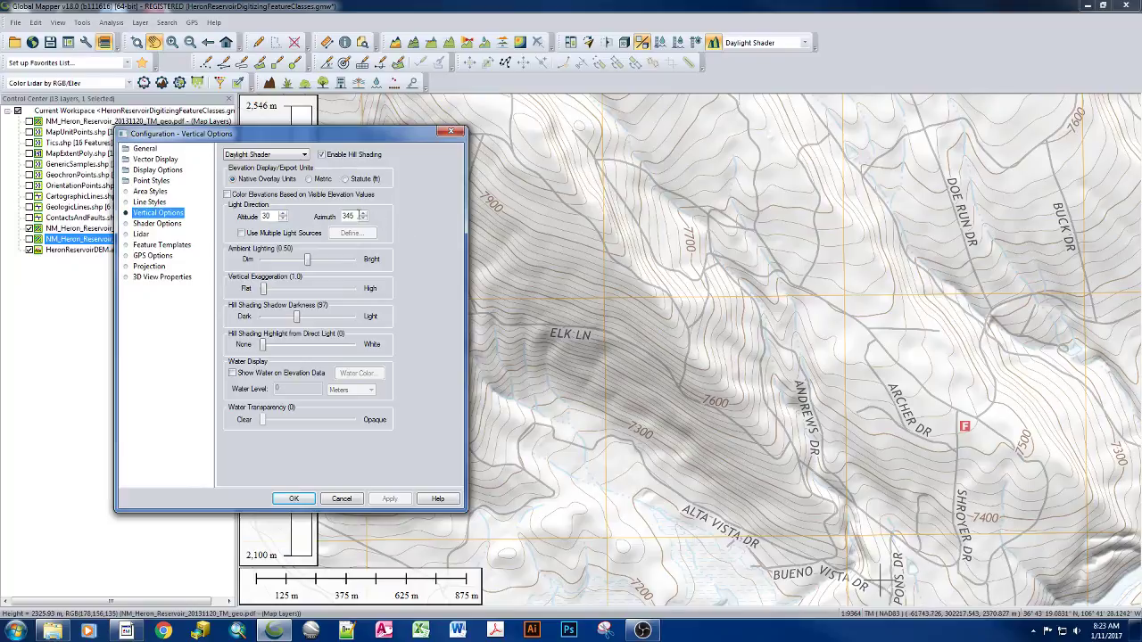
double_click(358, 215)
text(45)
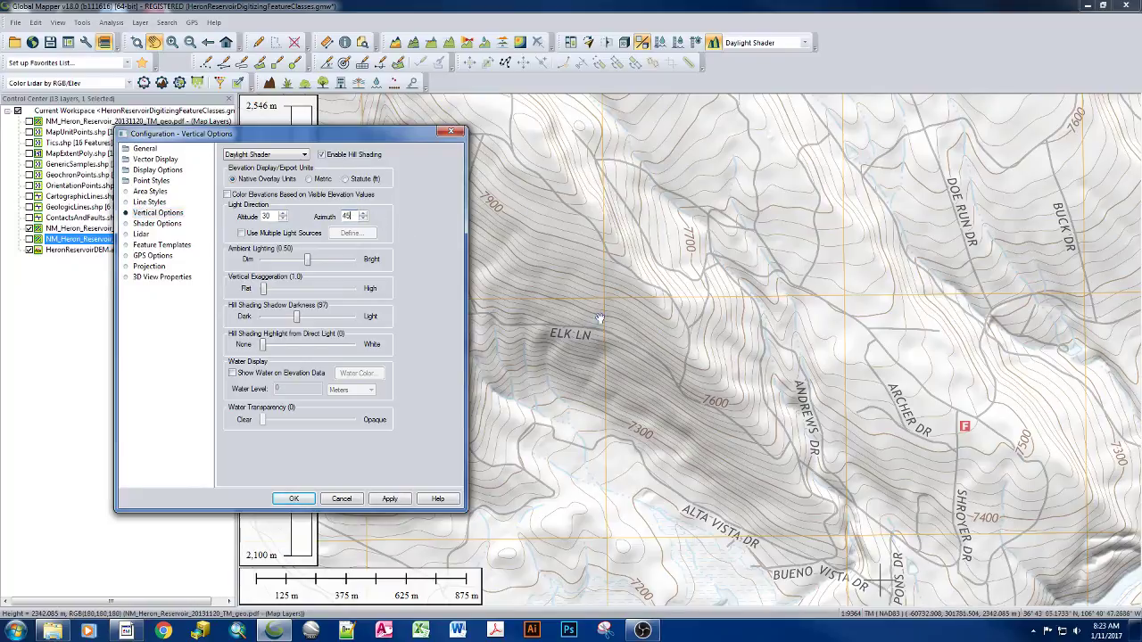
key(alt+a)
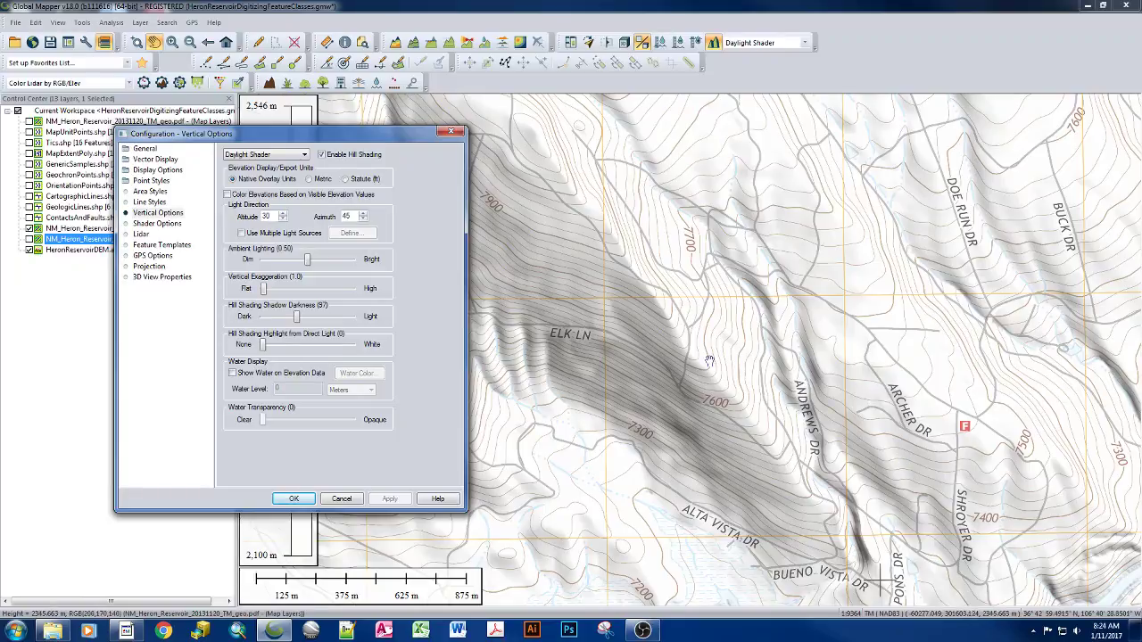
Try a light altitude of 15, then apply an altitude of 30.
double_click(266, 216)
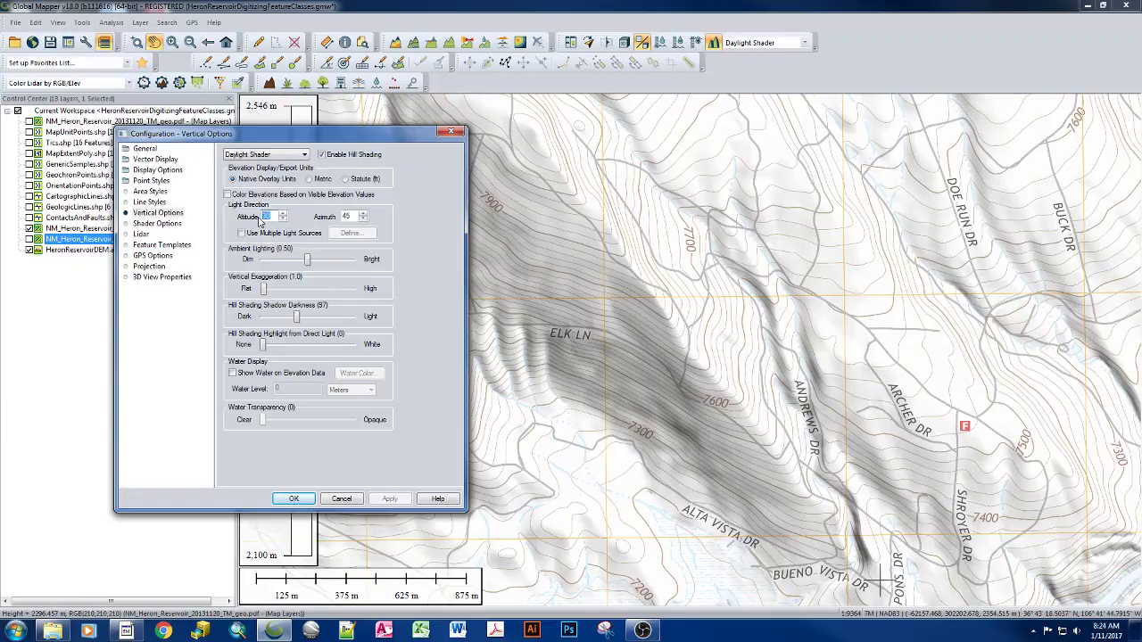
text(15)
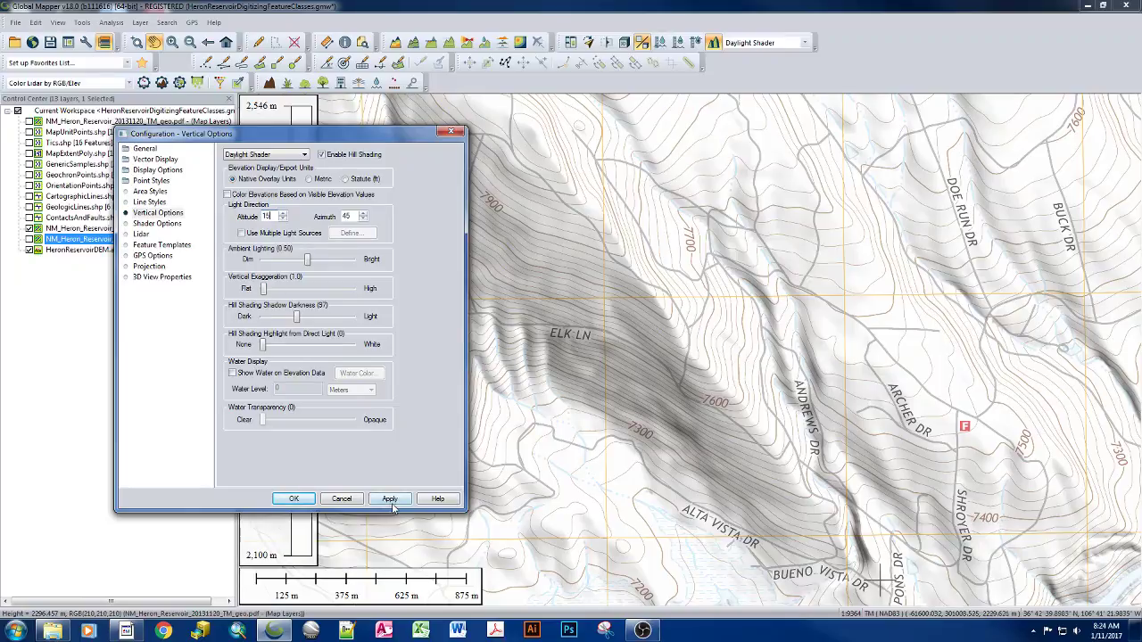
click(390, 498)
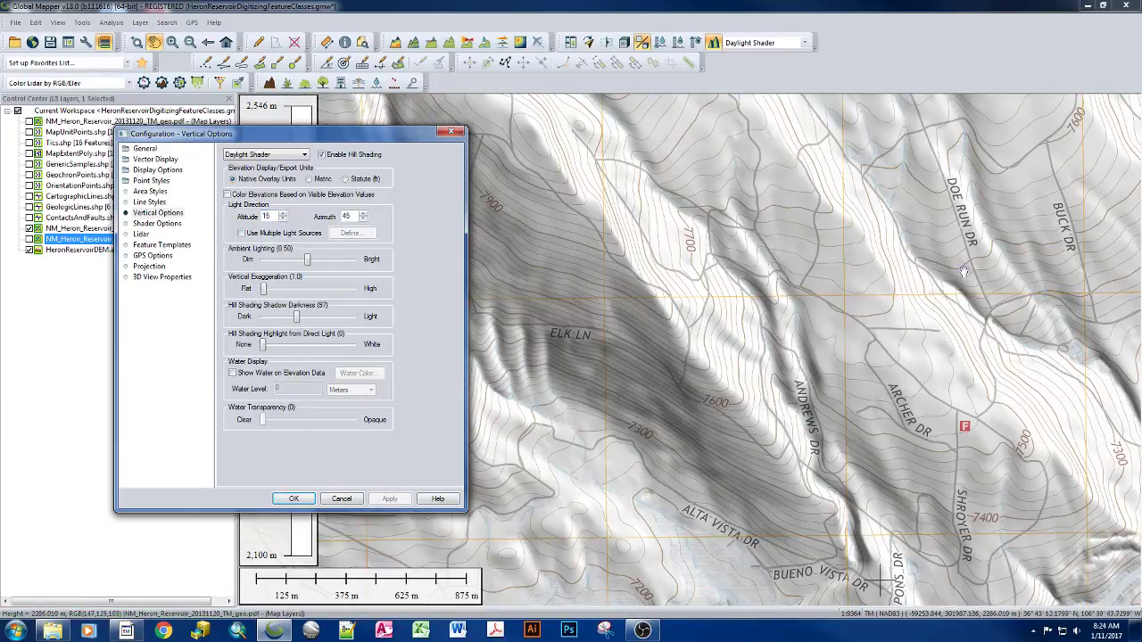
double_click(345, 216)
double_click(274, 216)
text(30)
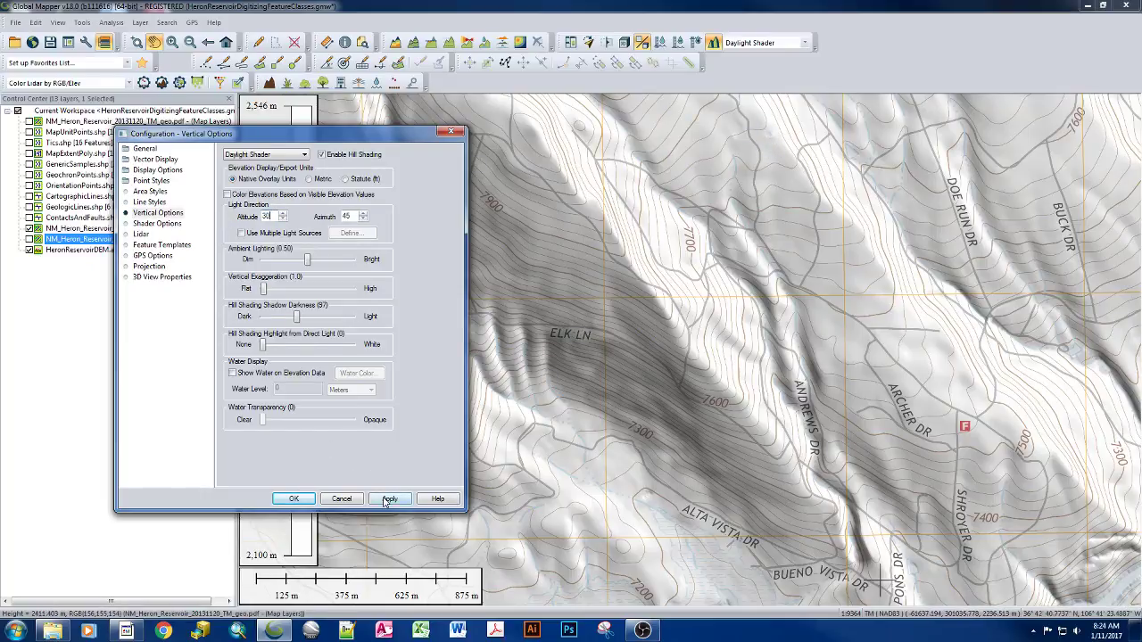
click(389, 499)
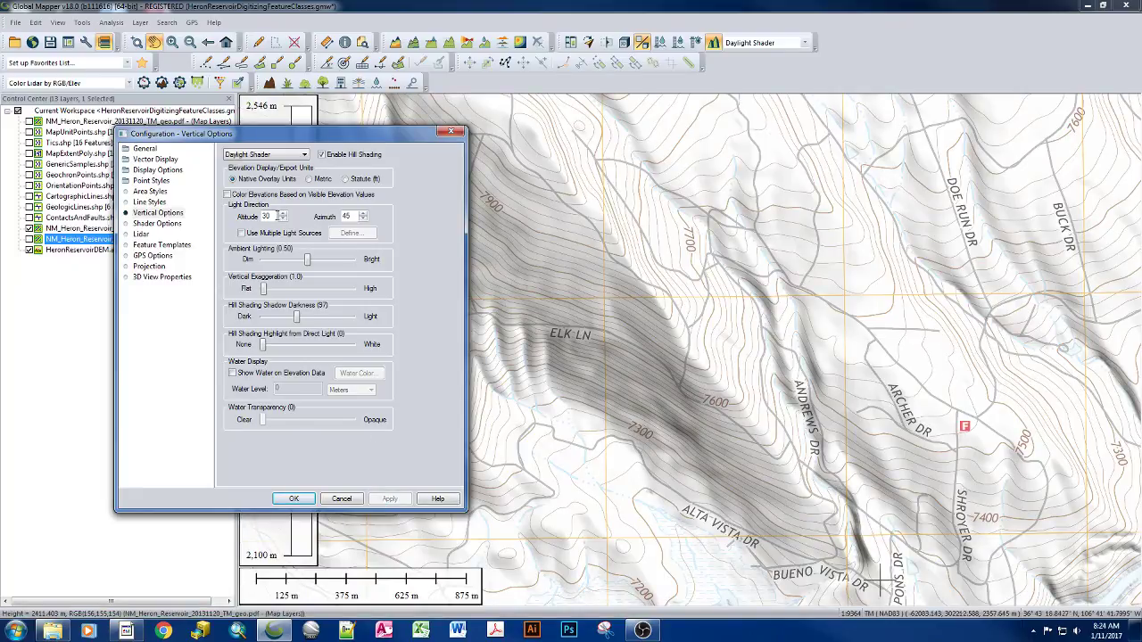
Preview a hillshade altitude of 55, restore 30, and accept the Vertical Options.
drag(275, 216, 241, 227)
text(55)
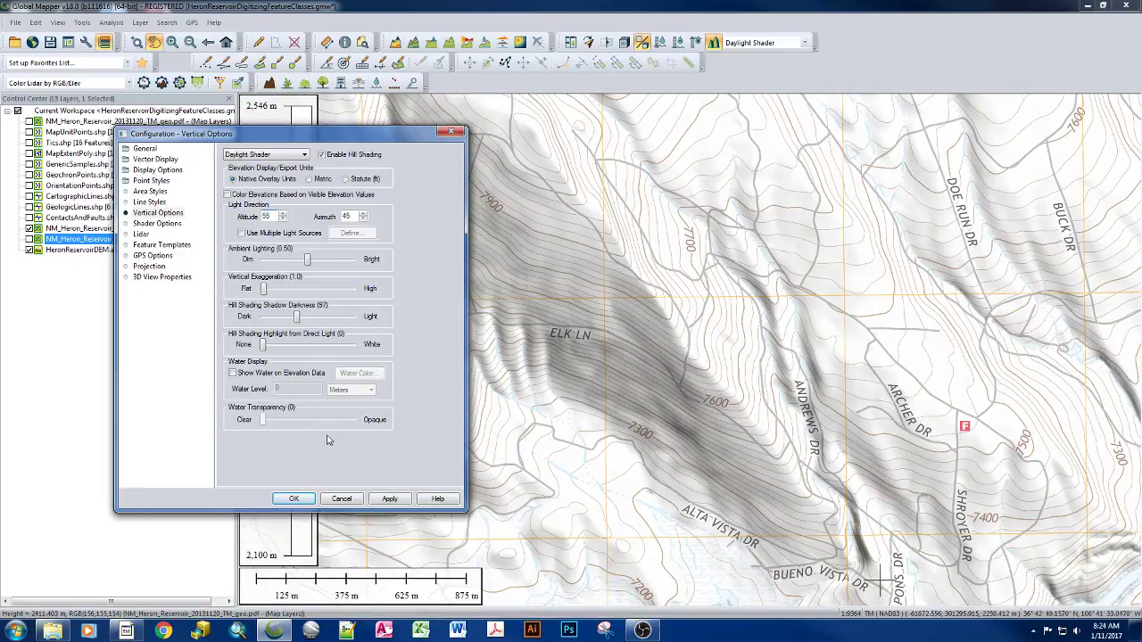
click(388, 498)
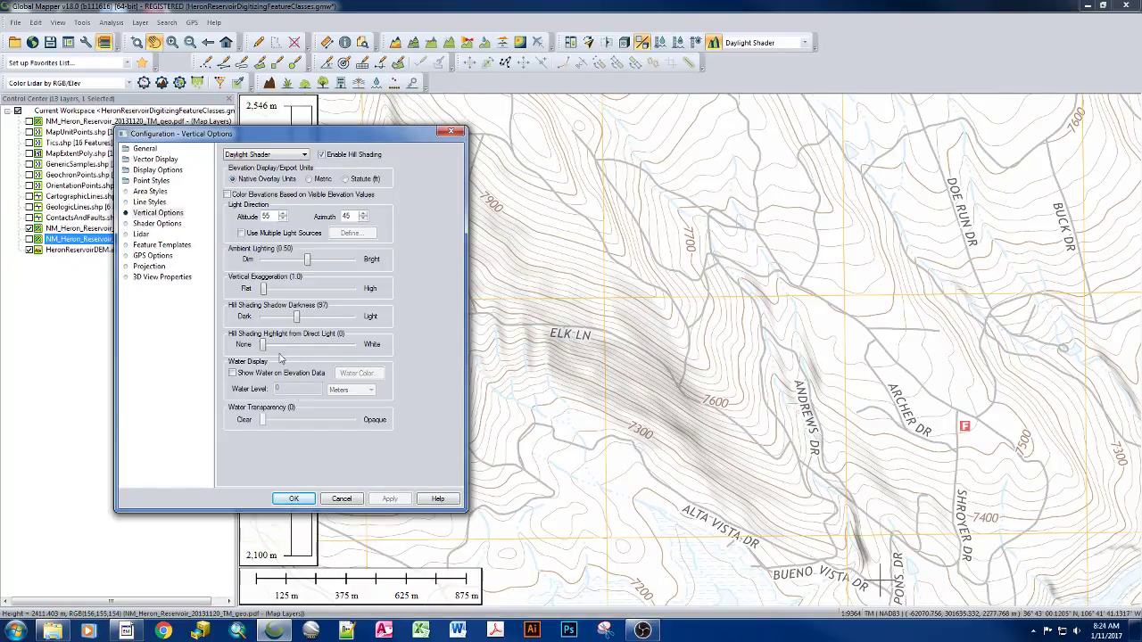
drag(282, 216, 223, 217)
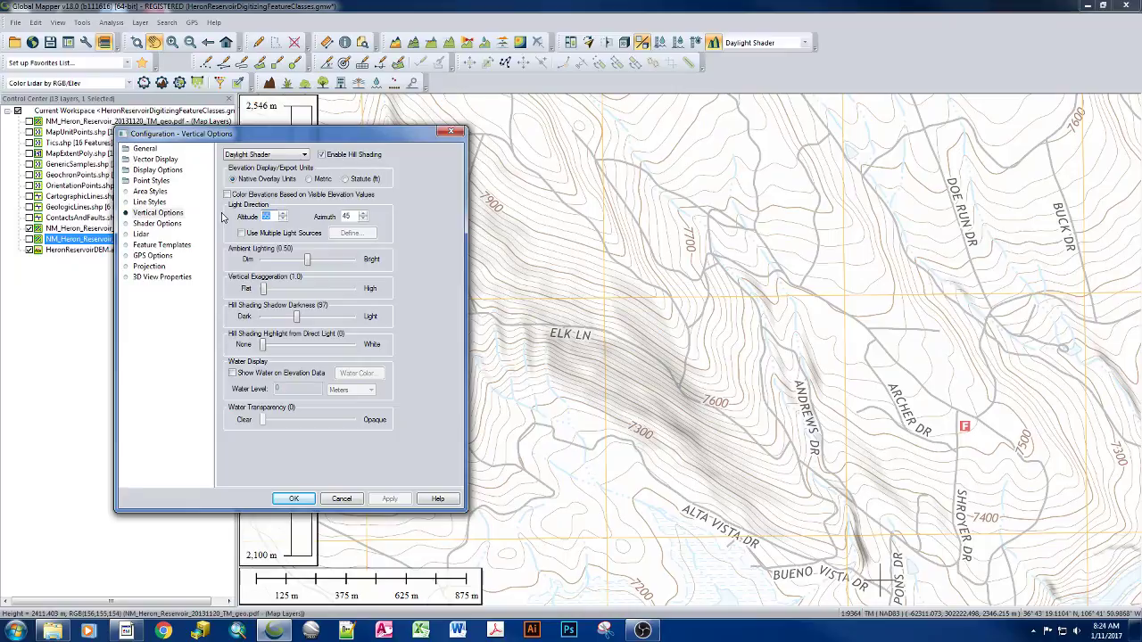
text(30)
click(393, 498)
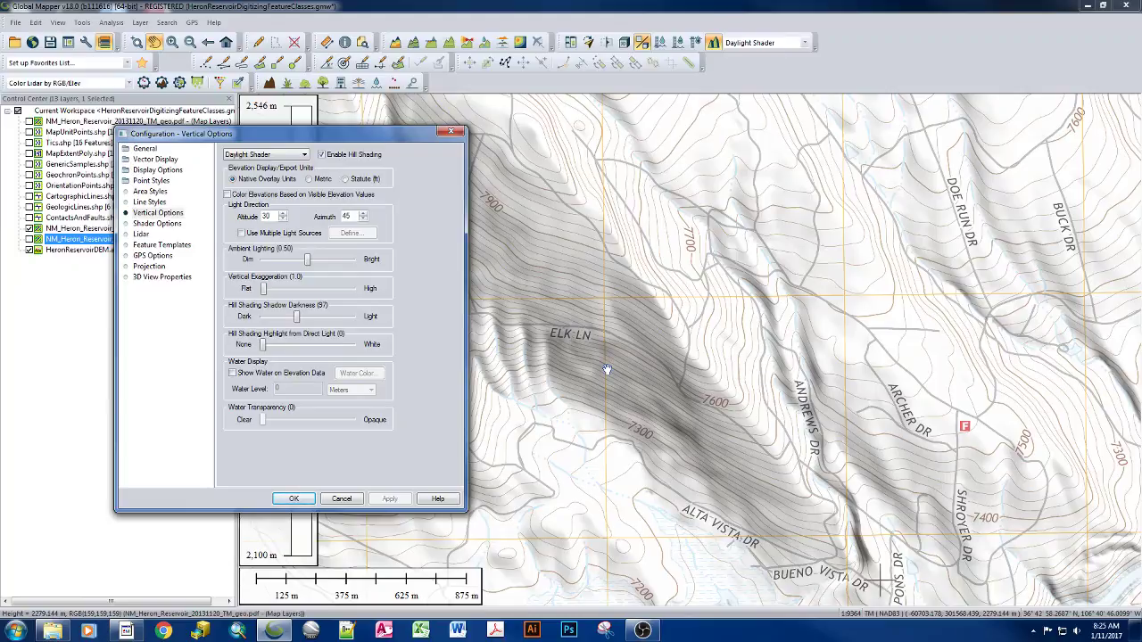
click(295, 499)
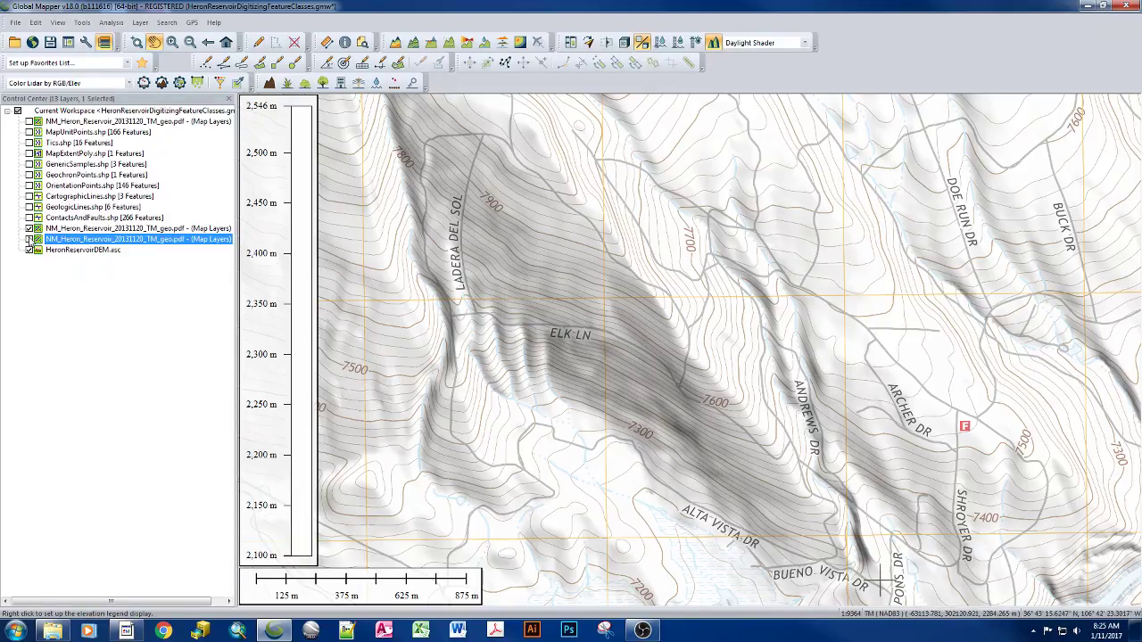
Move the top NM_Heron layer above HeronReservoirDEM and rename it with a (Topo) suffix.
click(29, 239)
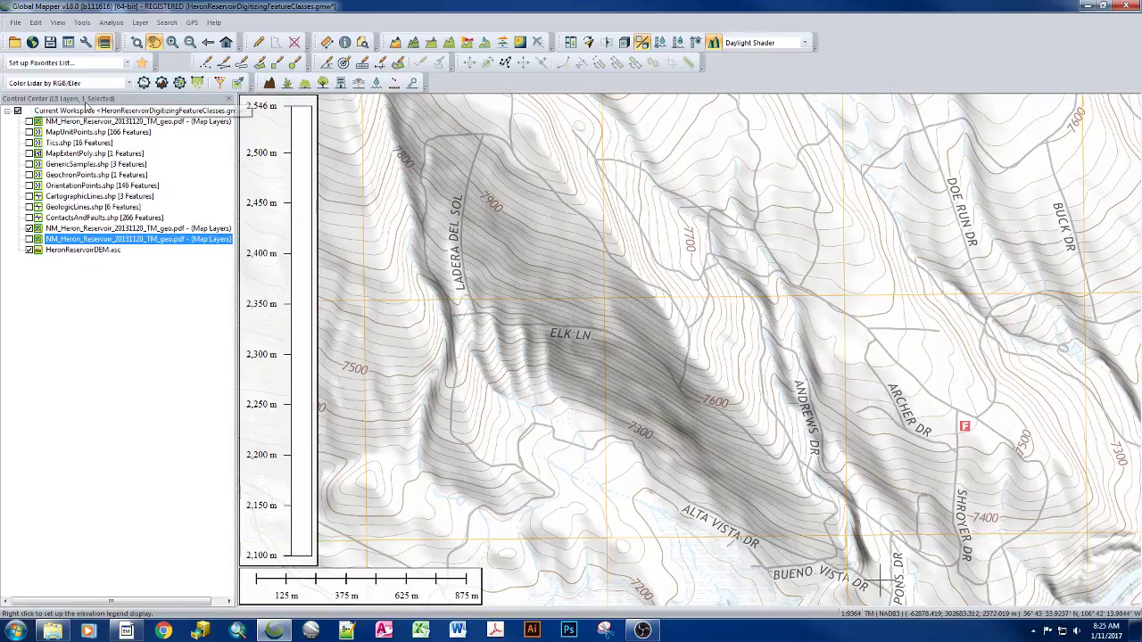
click(78, 122)
drag(77, 122, 79, 242)
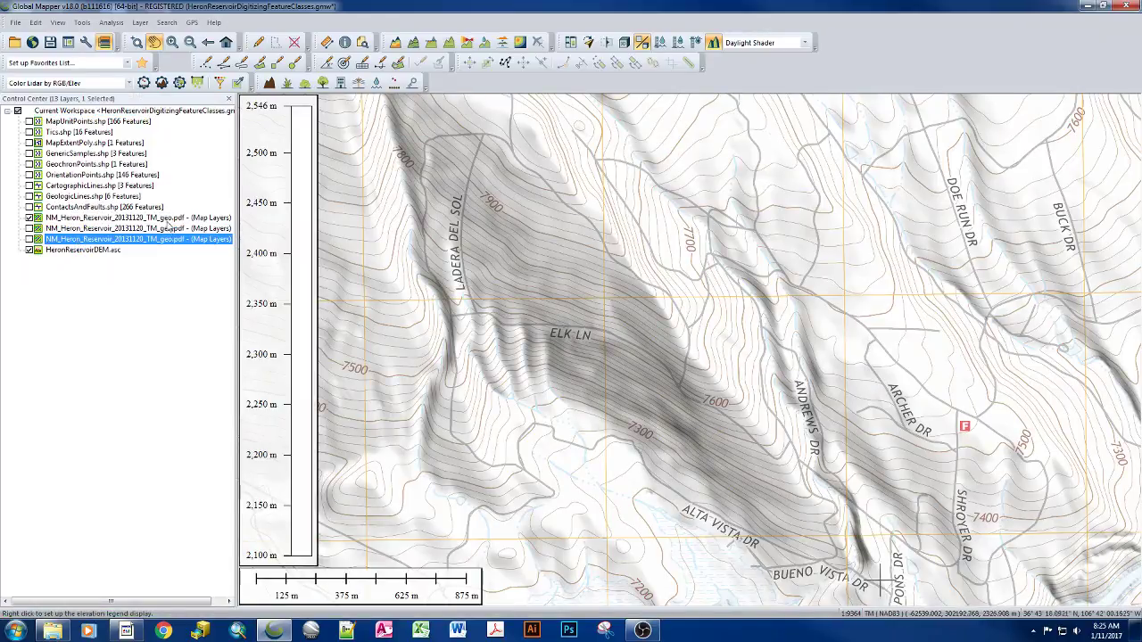
click(168, 220)
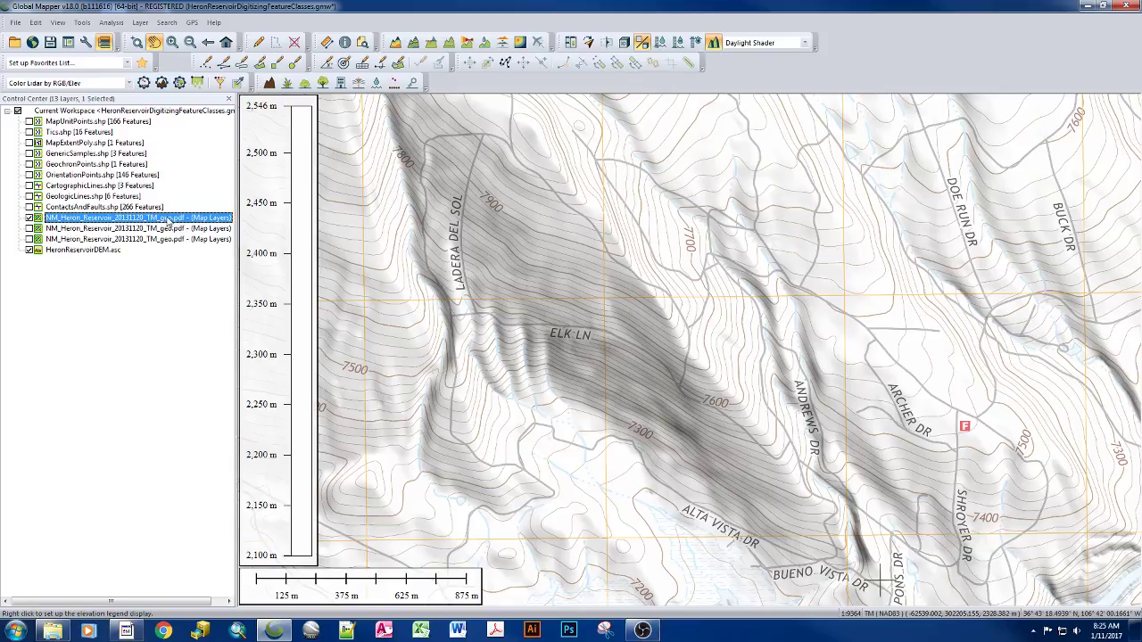
click(168, 219)
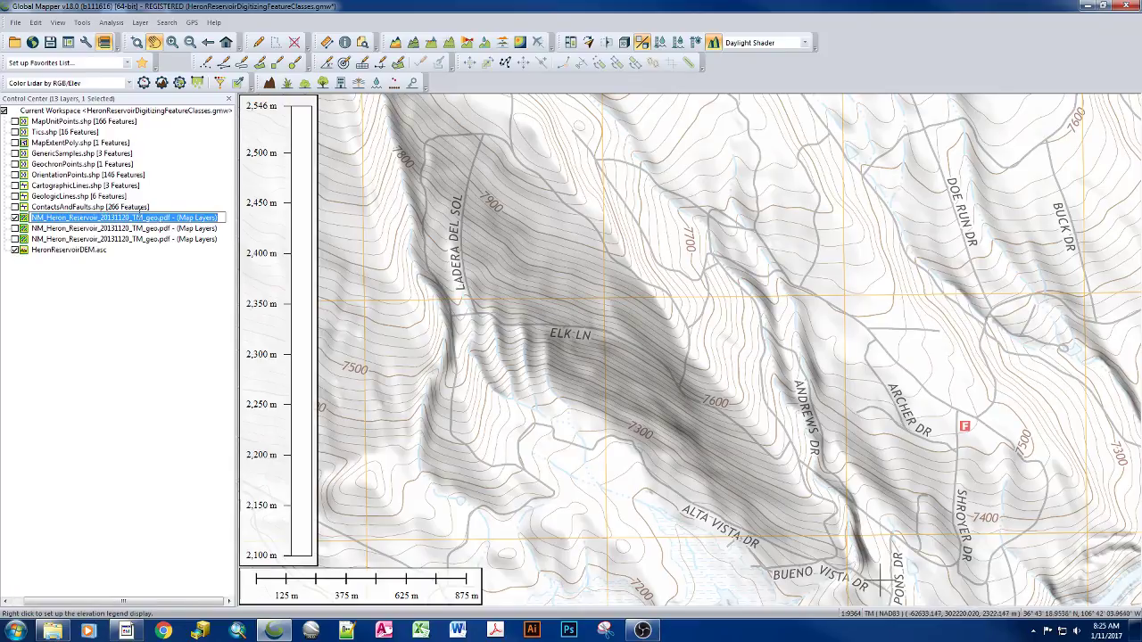
key(Return)
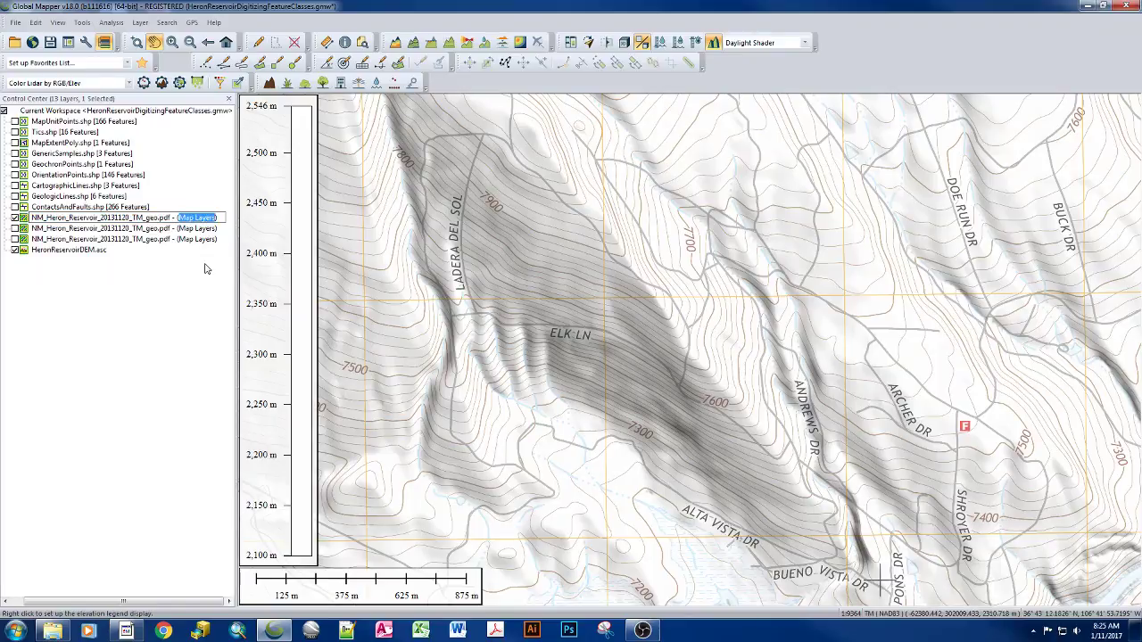
text((Top))
key(Return)
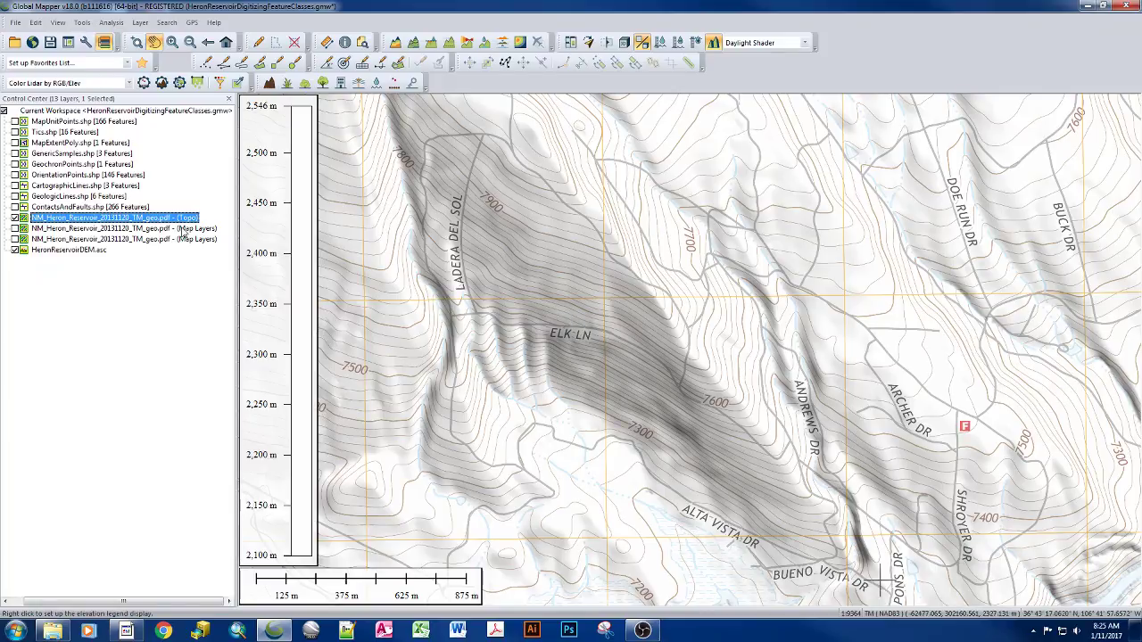
Hide the Topo layer, show the next Map Layers layer, and rename it 30m ShadedRelief.
click(15, 218)
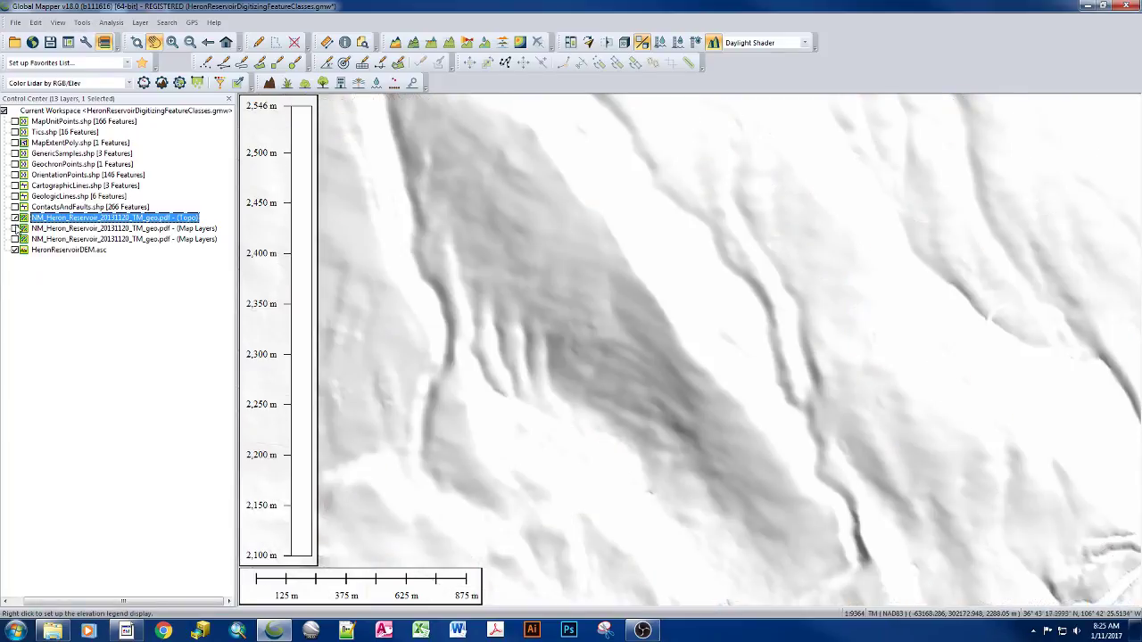
click(14, 229)
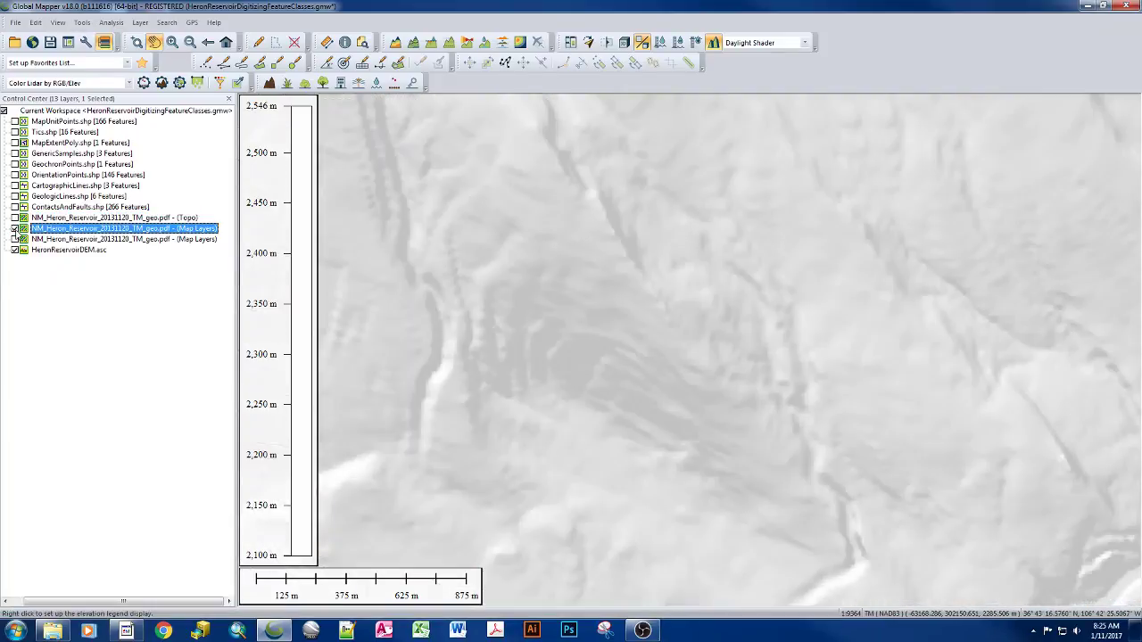
click(180, 229)
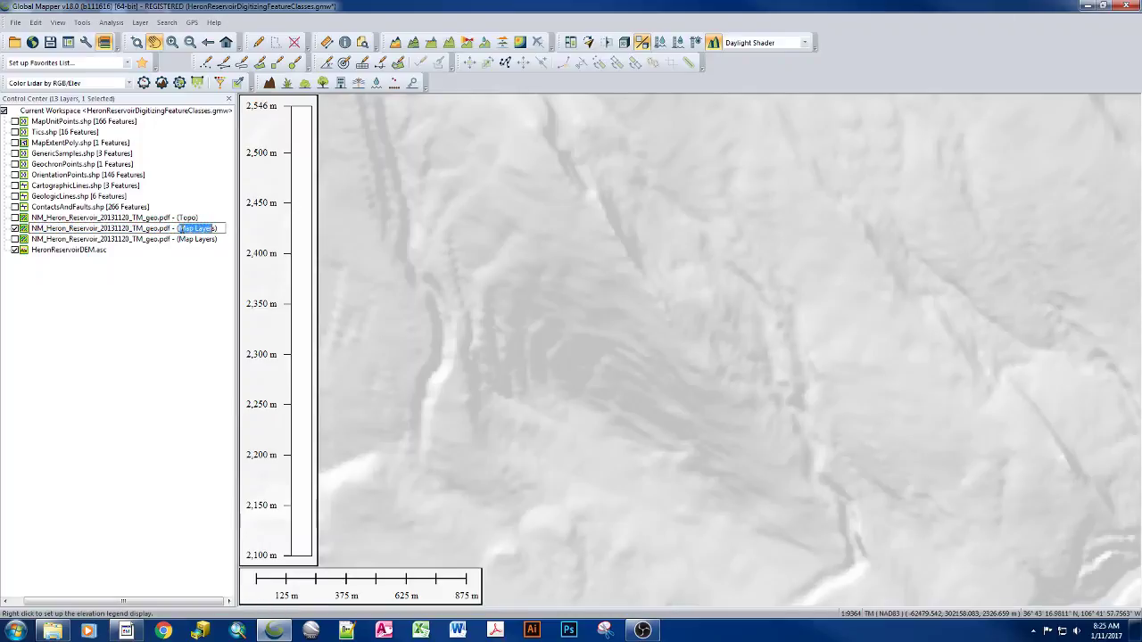
text(S0m ShadedRelief)
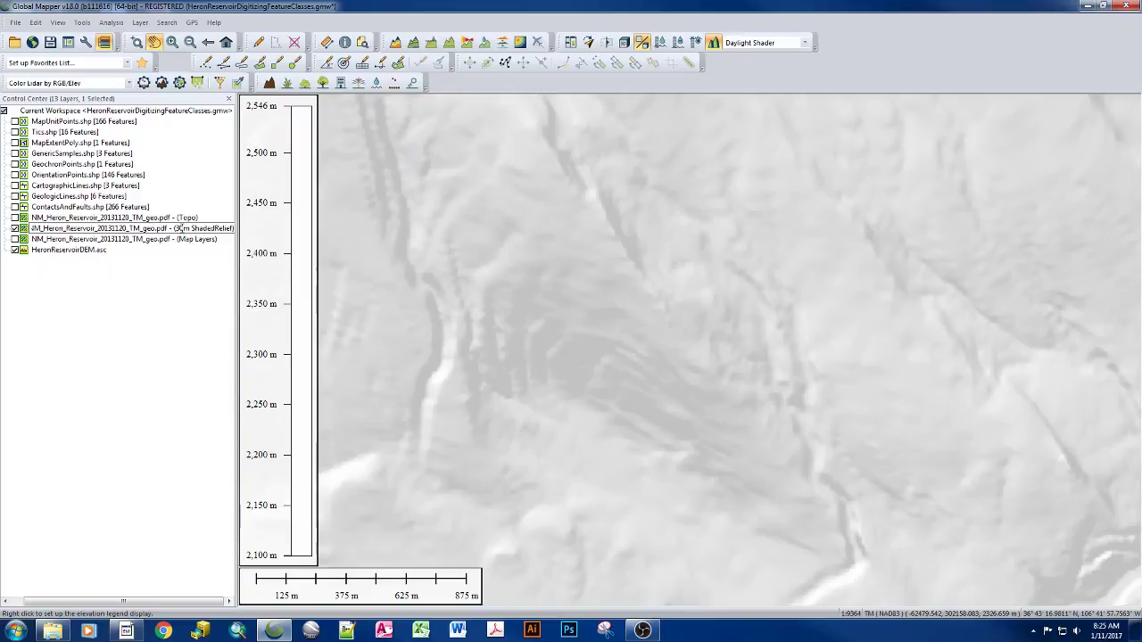
key(Return)
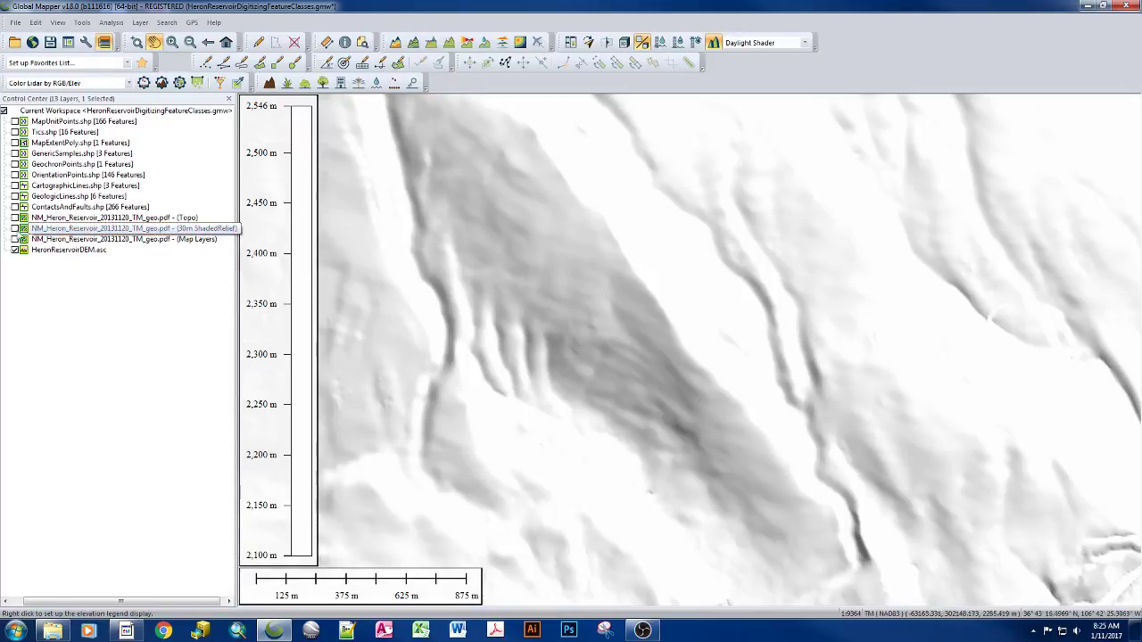
Turn on the aerial imagery Map Layers layer and rename it NAIP2011.
click(23, 239)
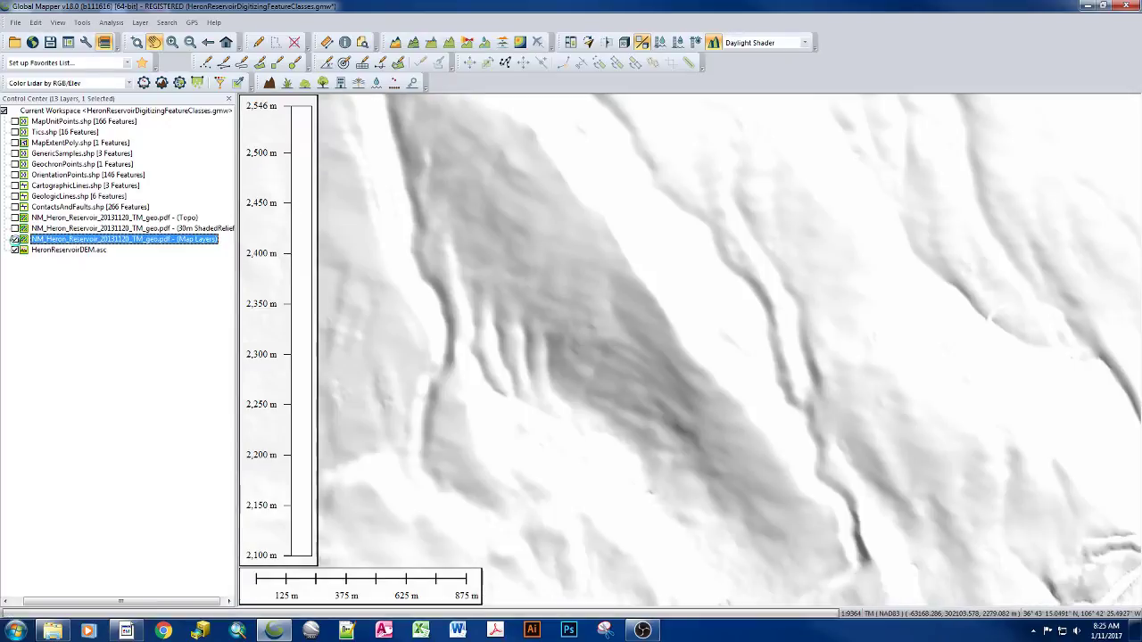
click(175, 239)
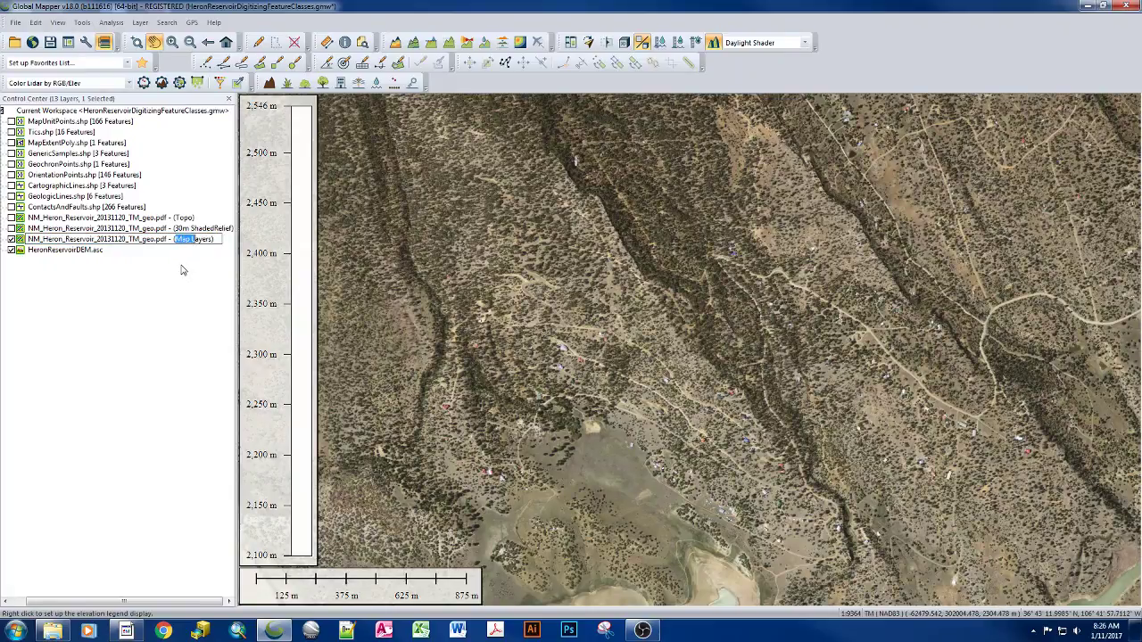
text(NAIP2011)
key(Return)
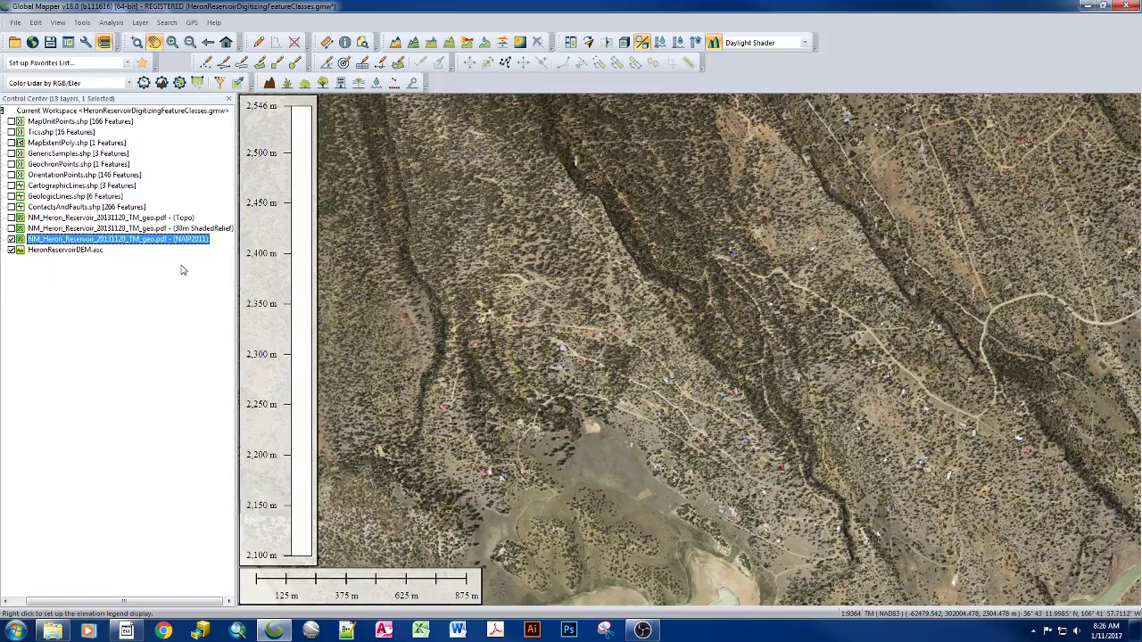
Set the NAIP2011 layer's Raster Options blend mode to Multiply and apply it.
double_click(68, 244)
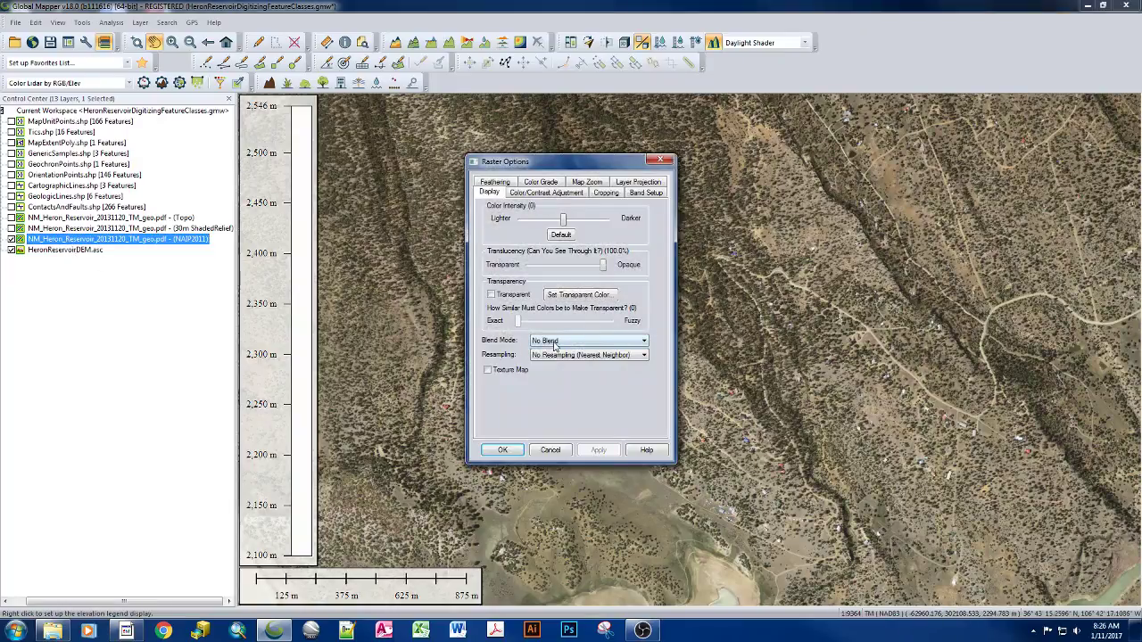
click(554, 346)
click(554, 357)
click(600, 451)
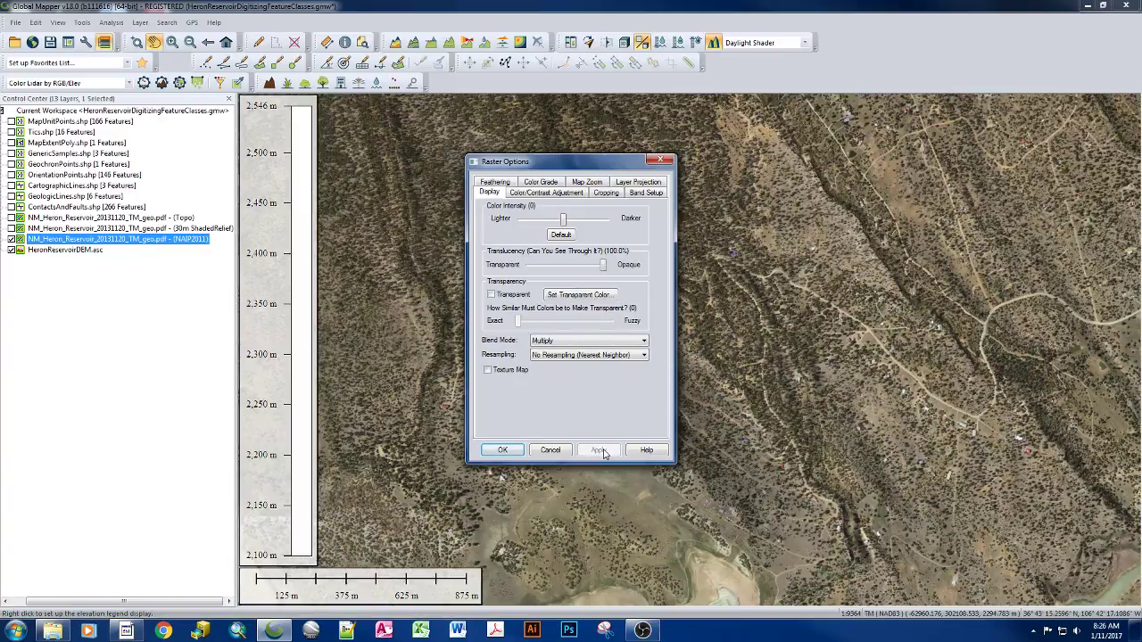
click(502, 450)
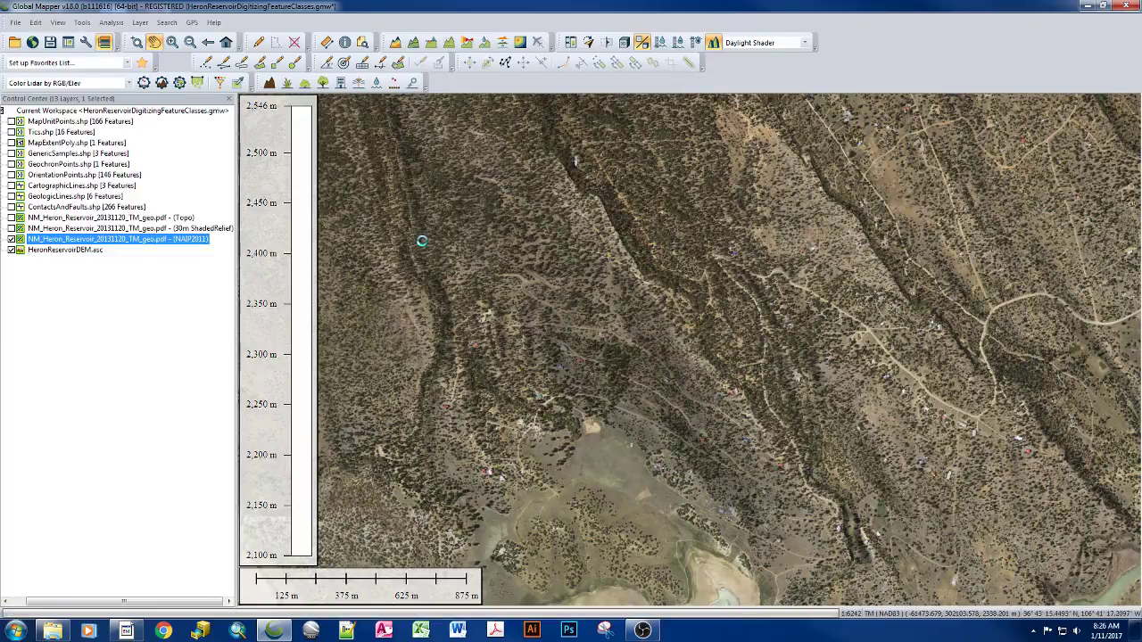
Zoom in on the reservoir channel near the marina and reopen the NAIP2011 Raster Options beside the map.
scroll(422, 241, up, 2)
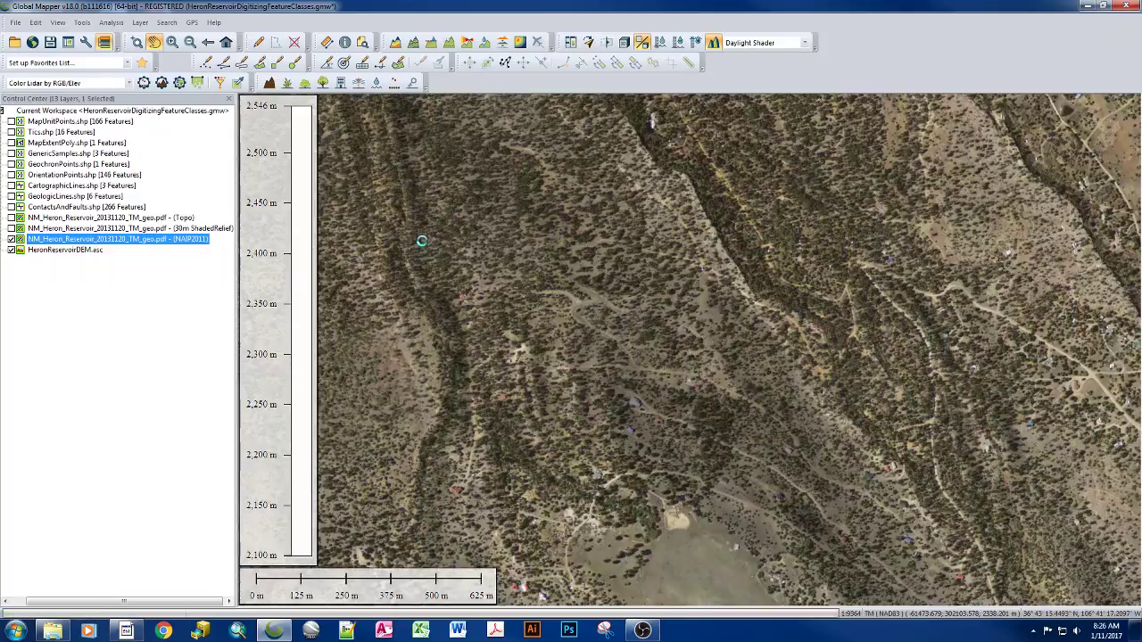
scroll(422, 241, down, 2)
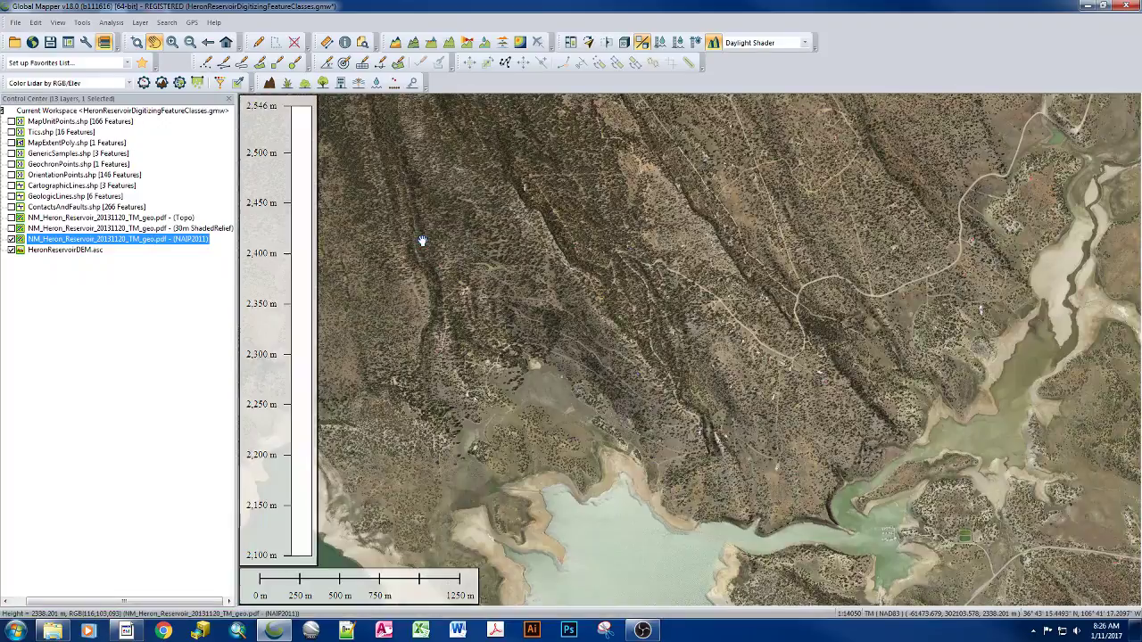
scroll(421, 242, down, 1)
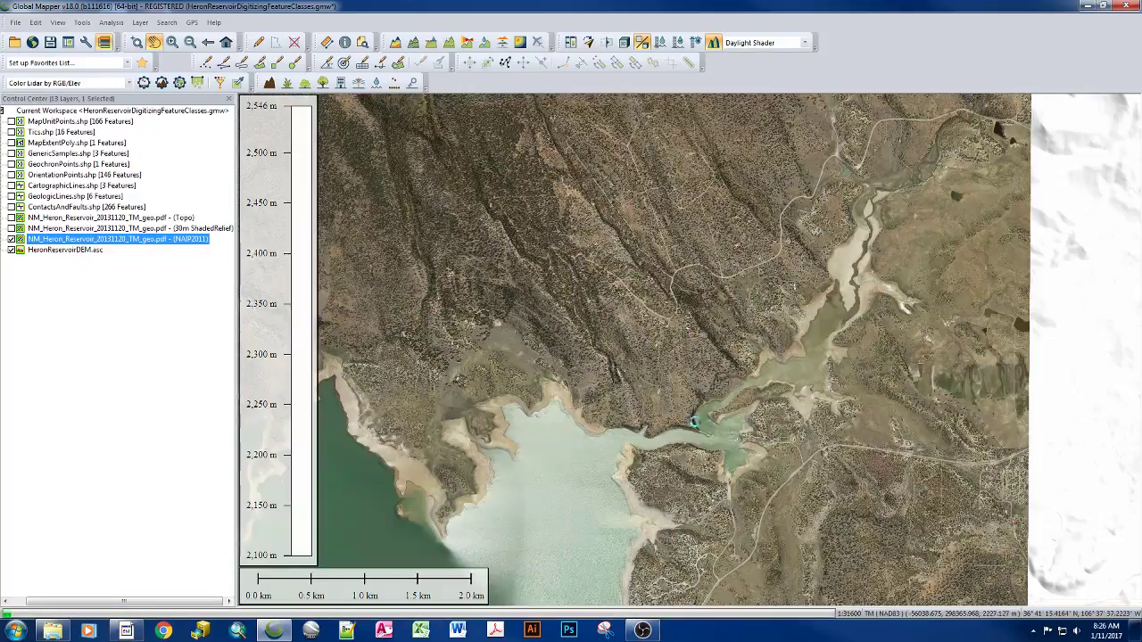
scroll(695, 423, down, 1)
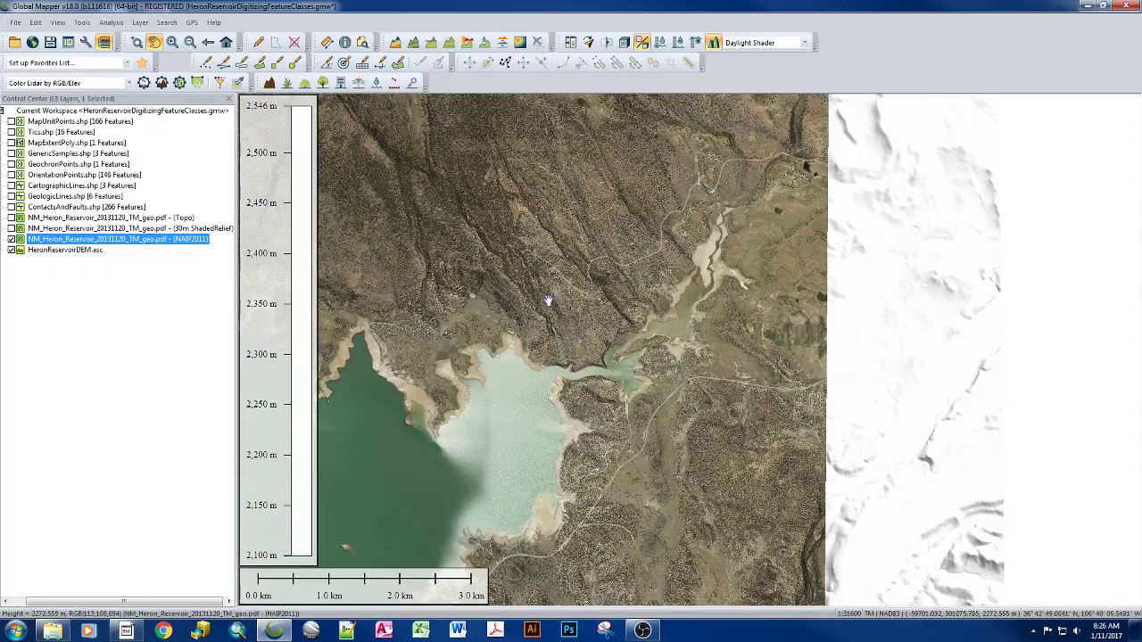
click(171, 42)
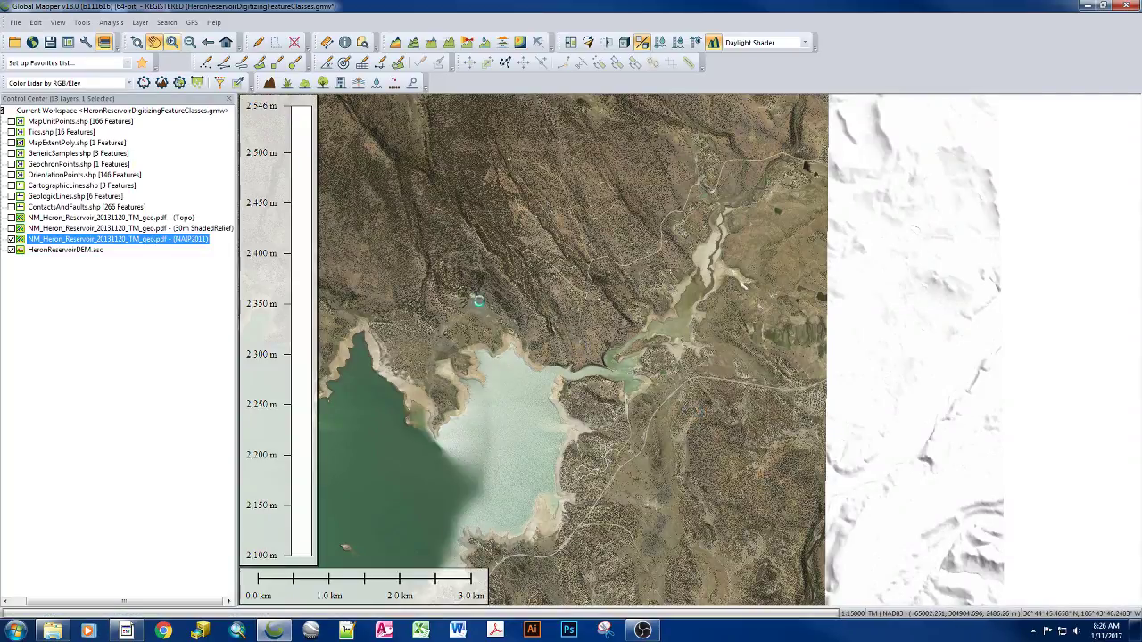
click(478, 300)
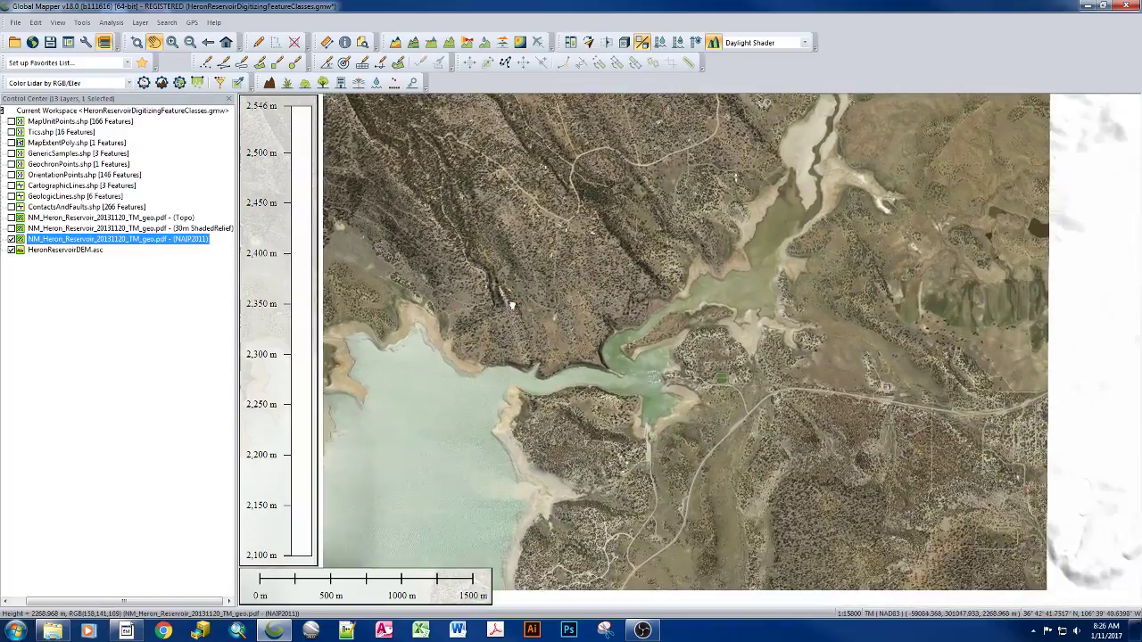
click(512, 306)
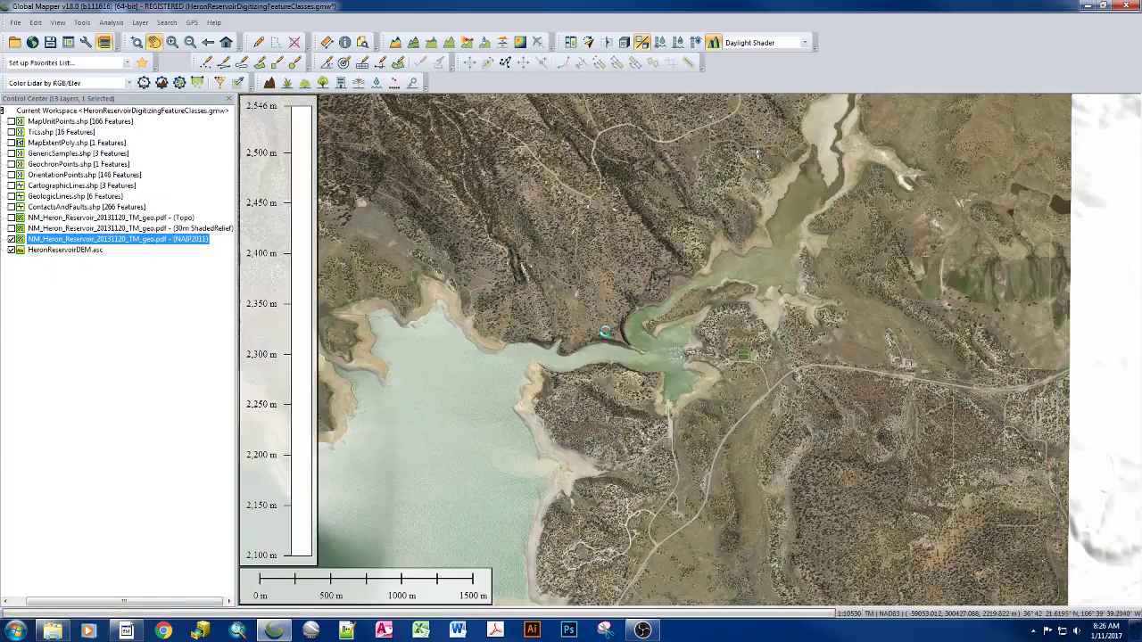
click(605, 331)
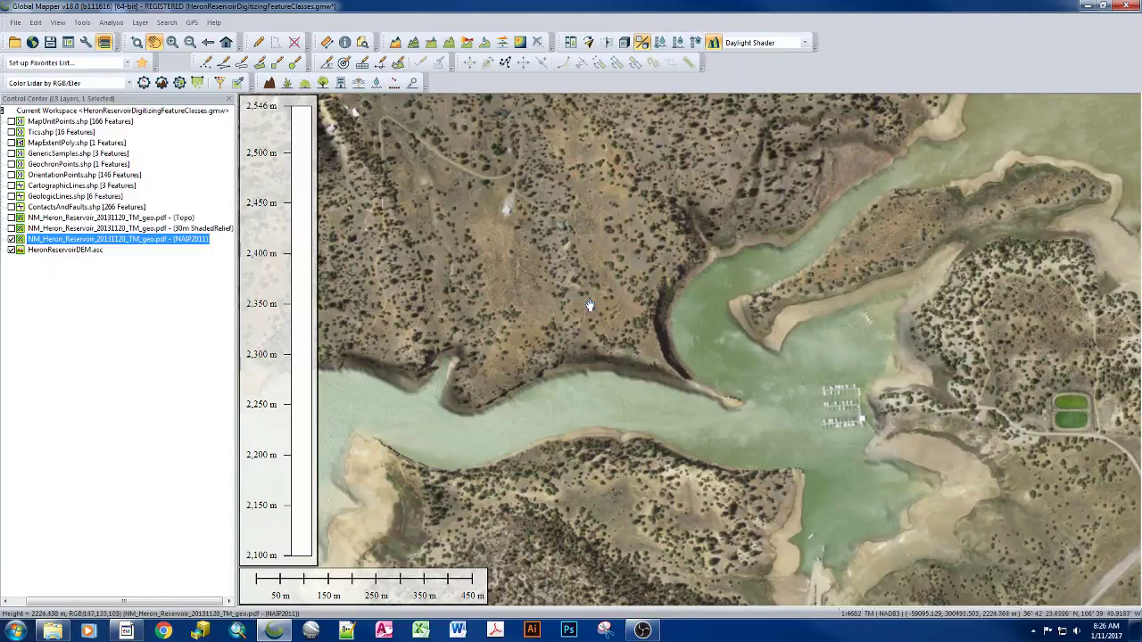
double_click(56, 240)
drag(531, 165, 875, 121)
Switch the NAIP2011 imagery to No Blend and close Raster Options.
click(886, 294)
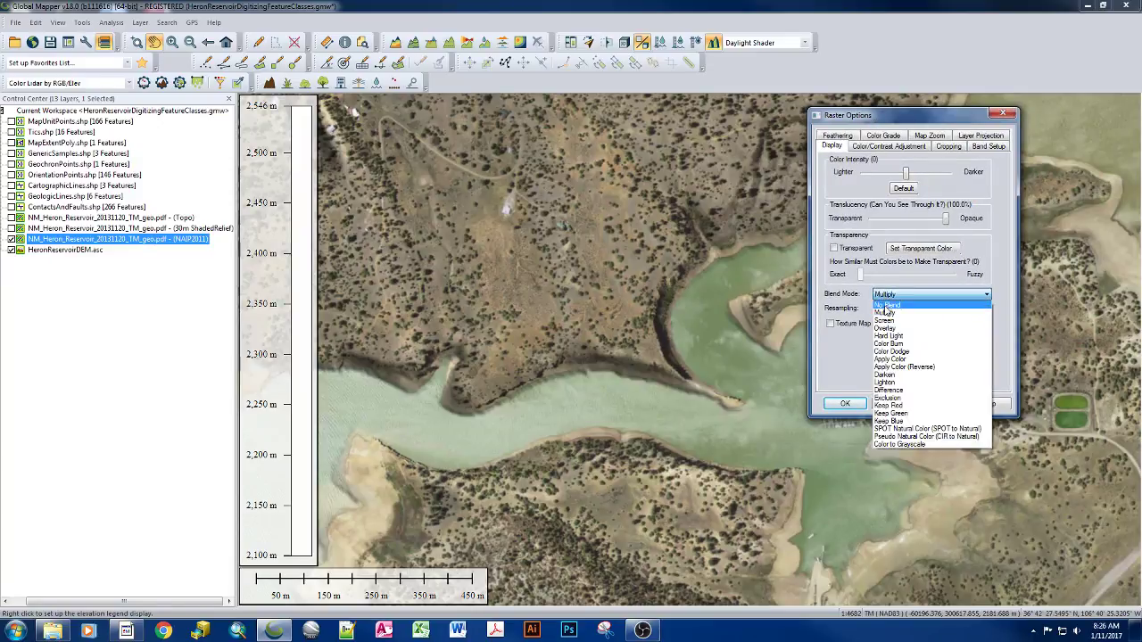
click(886, 305)
click(845, 403)
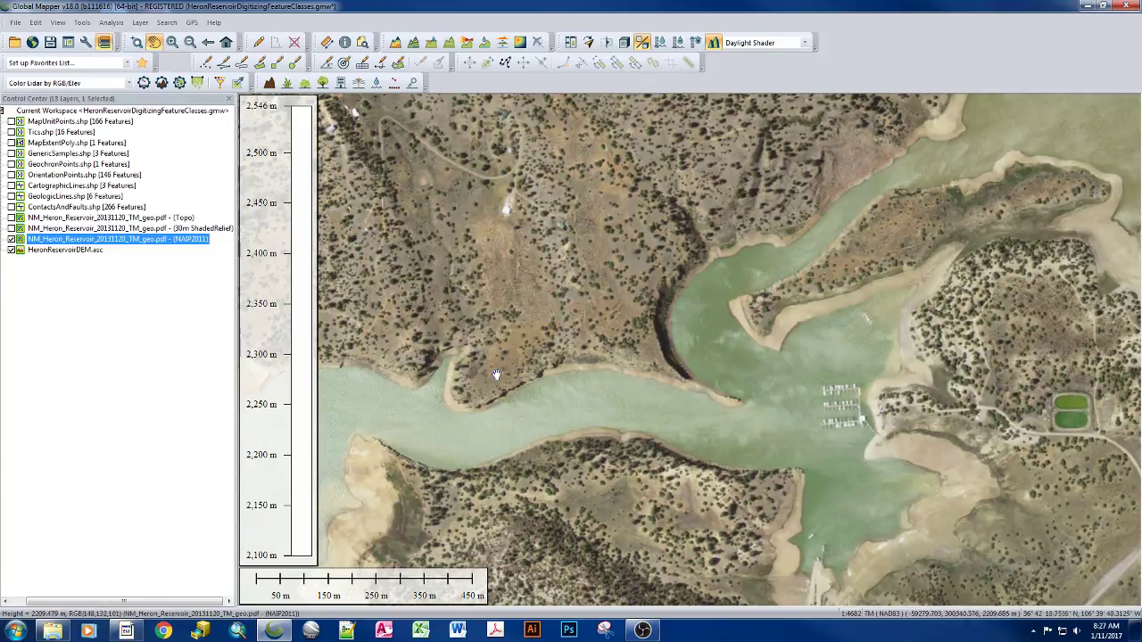
Set the NAIP2011 imagery back to Multiply blending and apply it.
double_click(116, 239)
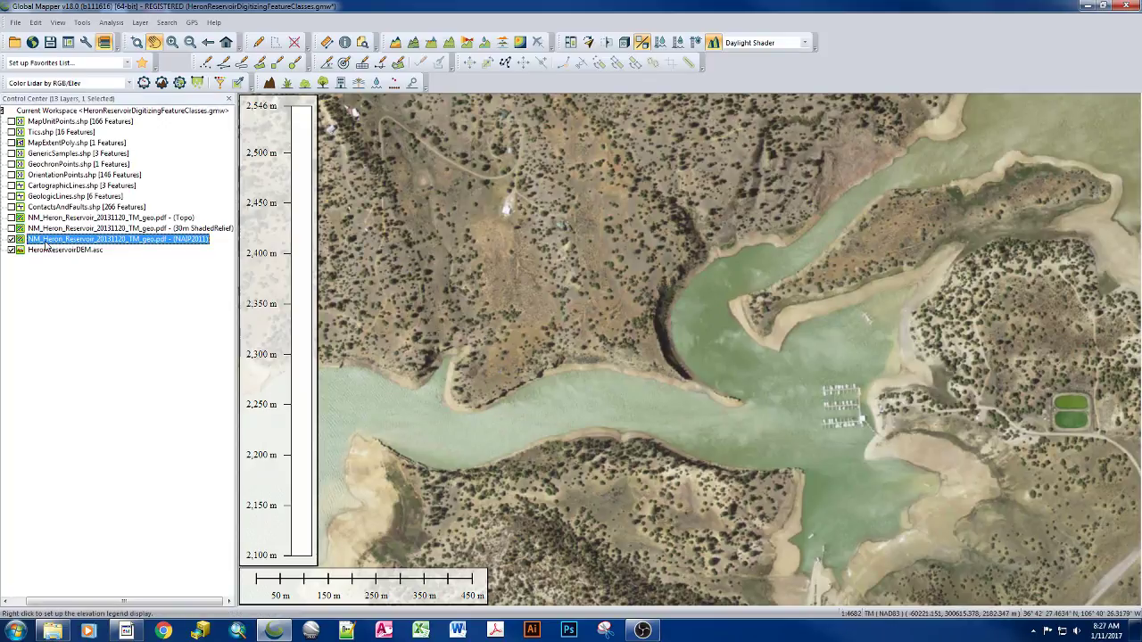
click(544, 340)
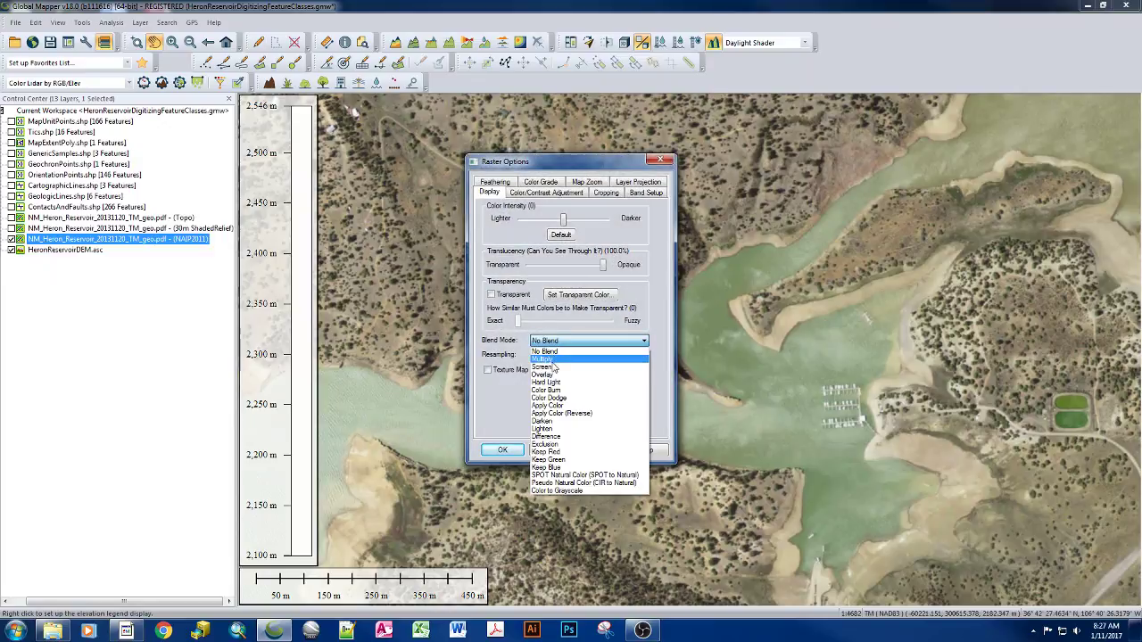
click(546, 357)
click(610, 454)
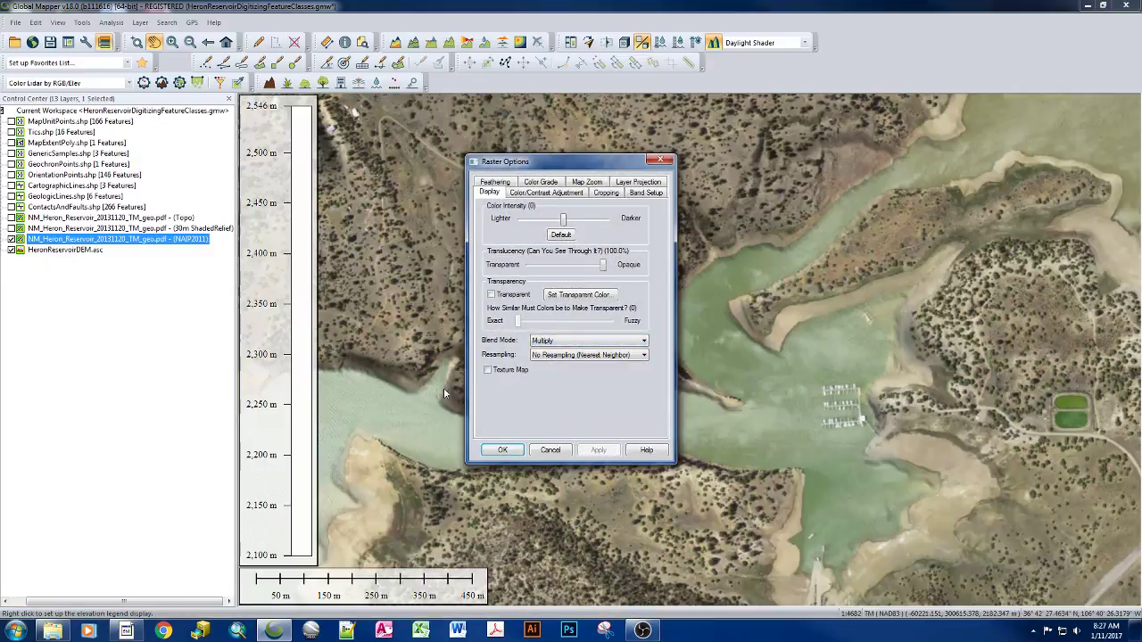
click(504, 451)
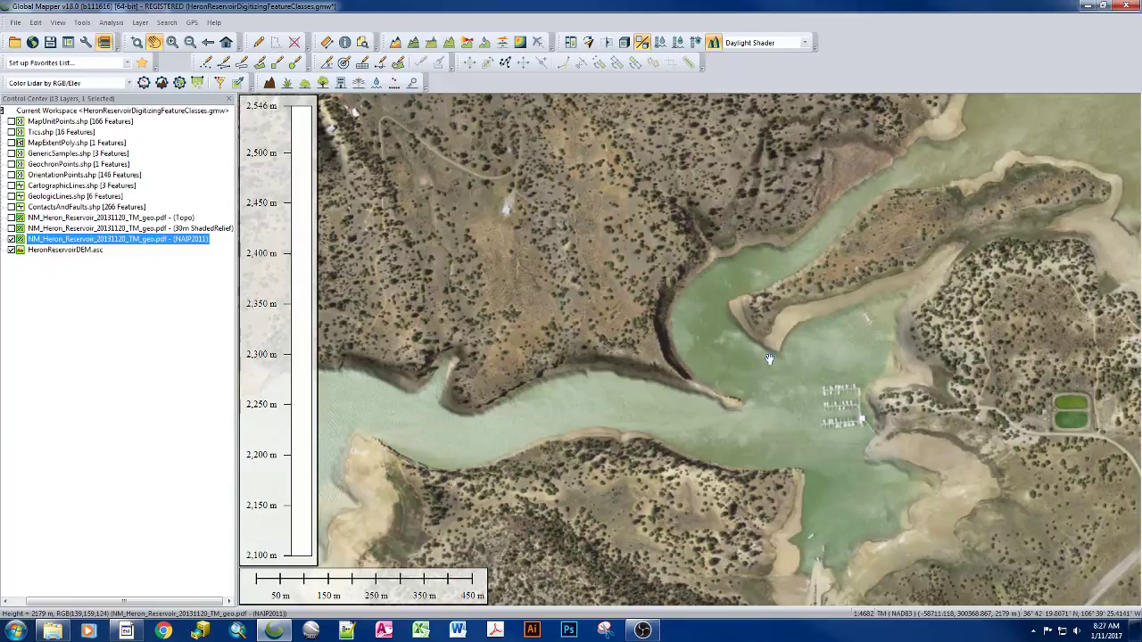
Zoom out four wheel steps to frame the whole reservoir and the hillshade past the imagery edge.
scroll(703, 354, down, 1)
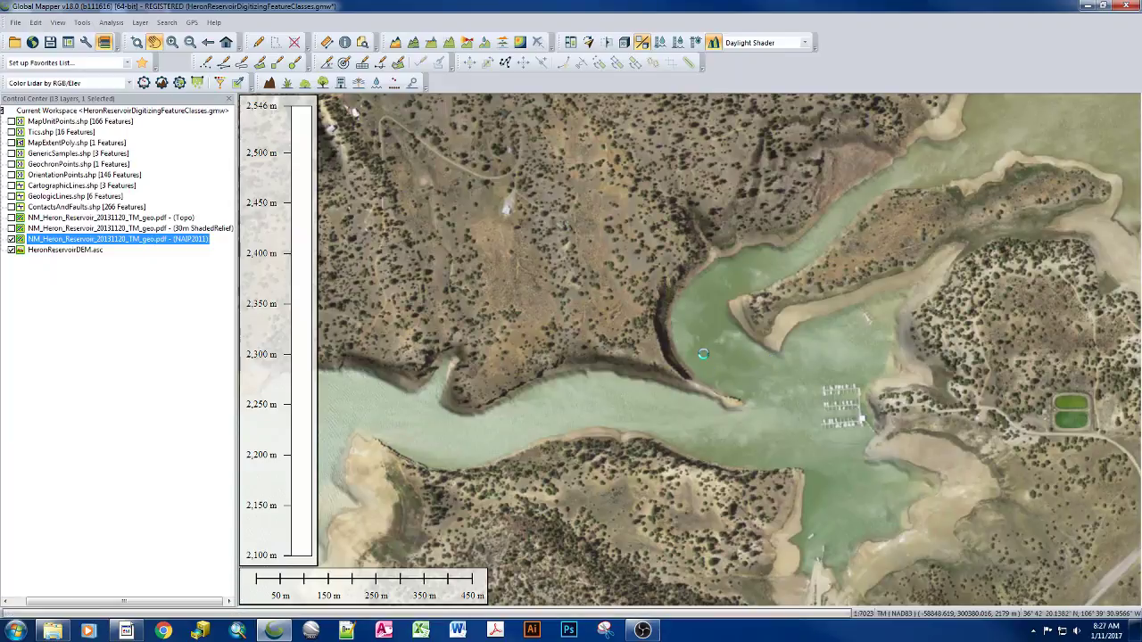
scroll(703, 354, down, 1)
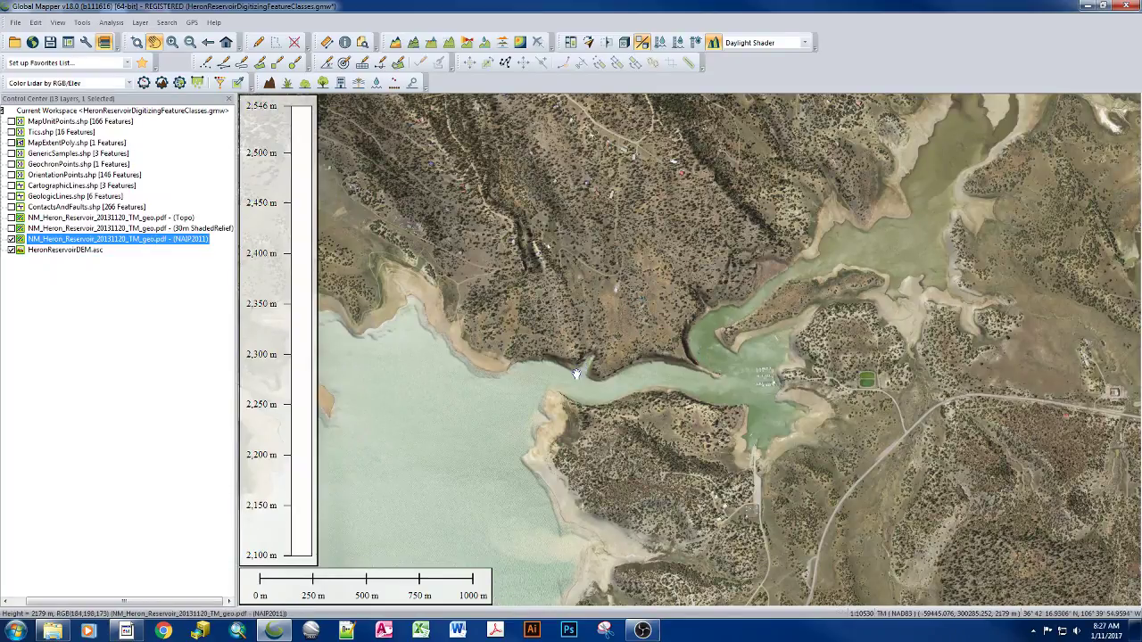
scroll(585, 366, down, 1)
scroll(575, 374, down, 1)
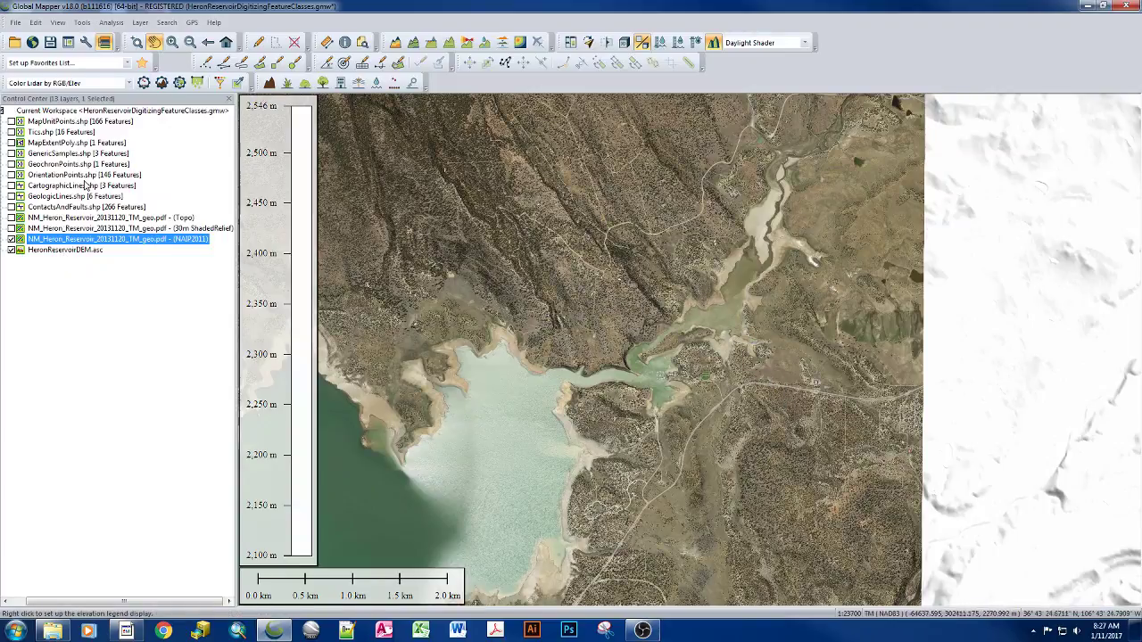
Change the hill-shading light azimuth from 45 to 345 degrees.
click(86, 42)
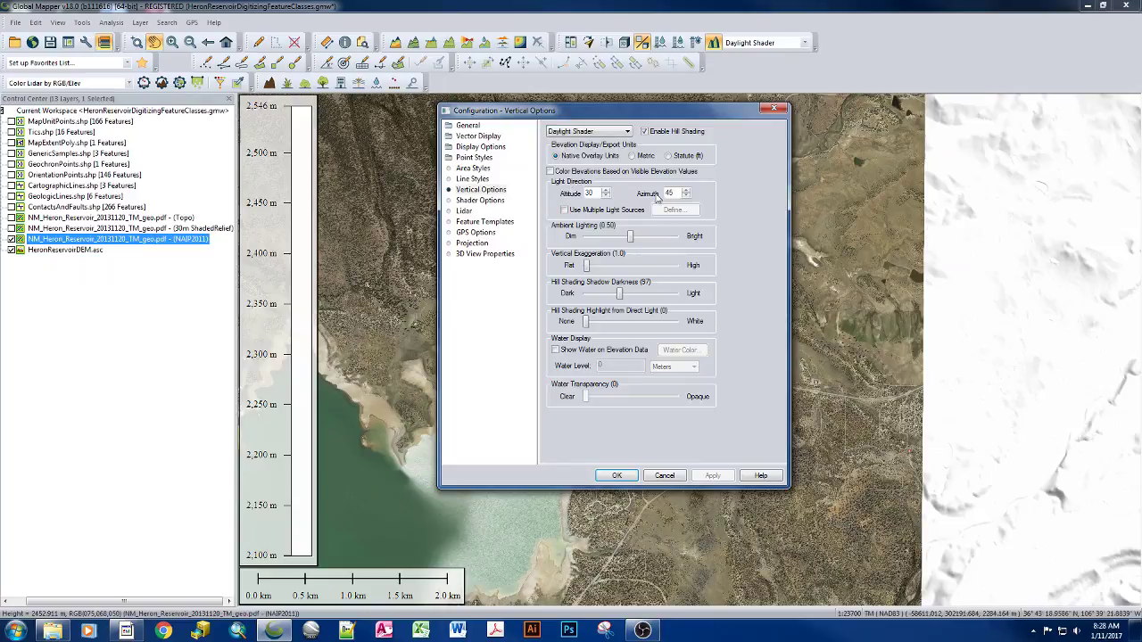
click(657, 198)
text(3)
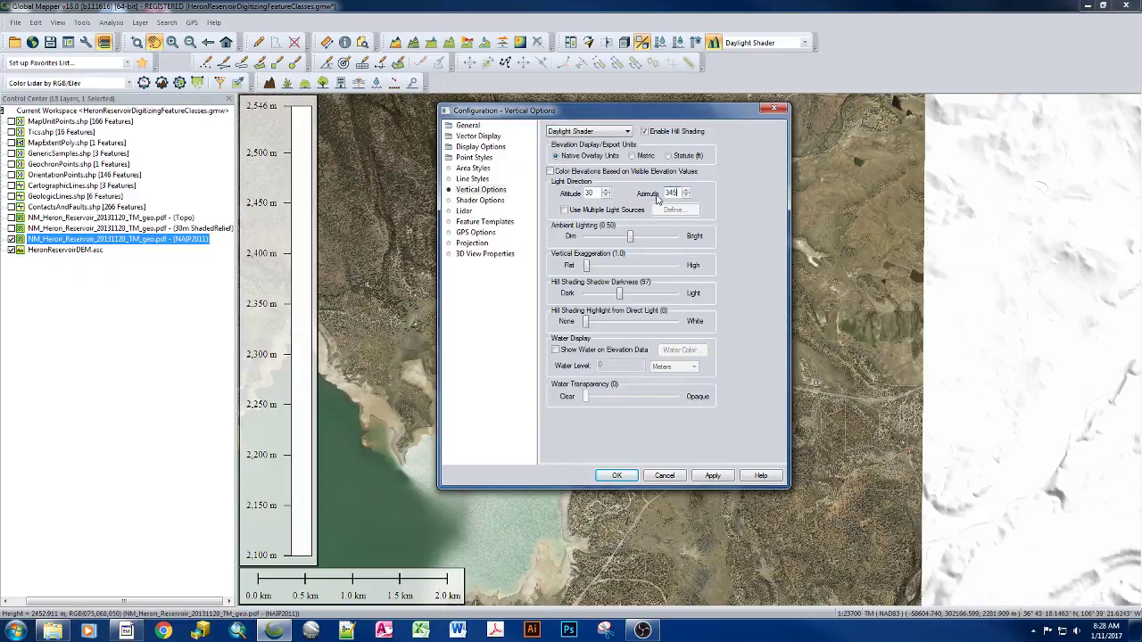
click(618, 475)
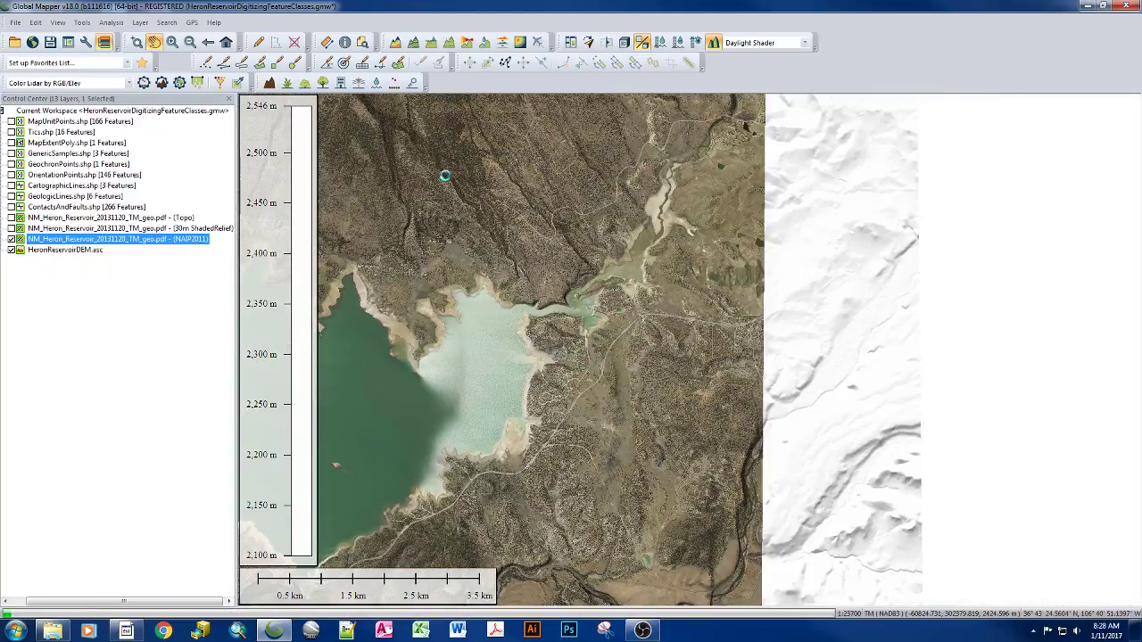
Zoom in on the hillside north of the reservoir with its dirt roads and houses.
scroll(444, 175, up, 1)
scroll(445, 176, up, 1)
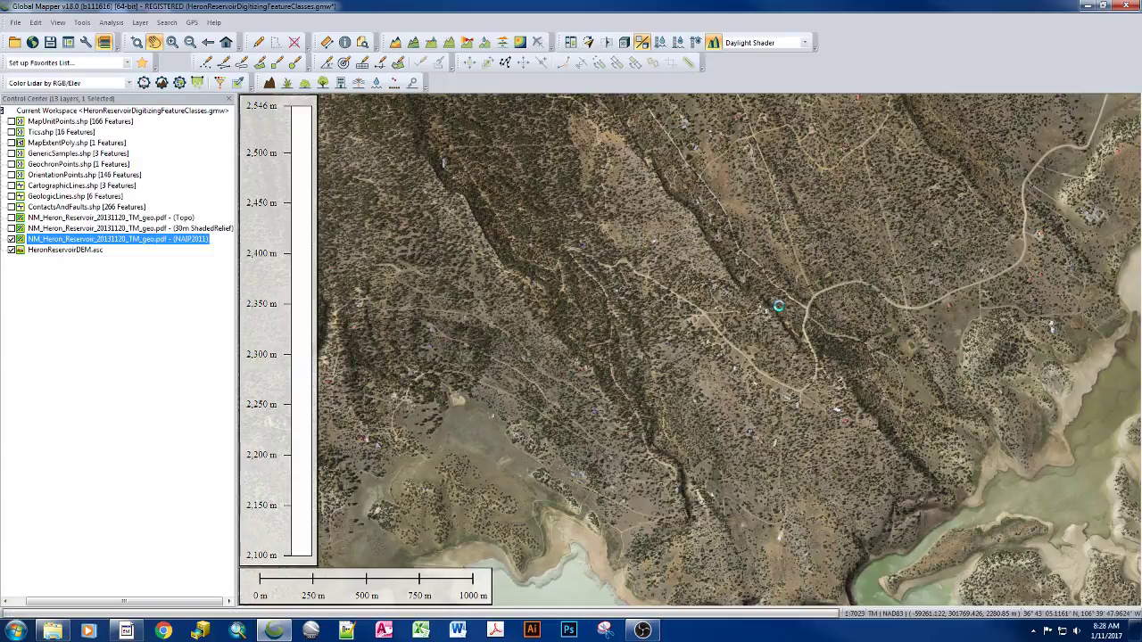
scroll(778, 306, up, 1)
scroll(787, 292, up, 1)
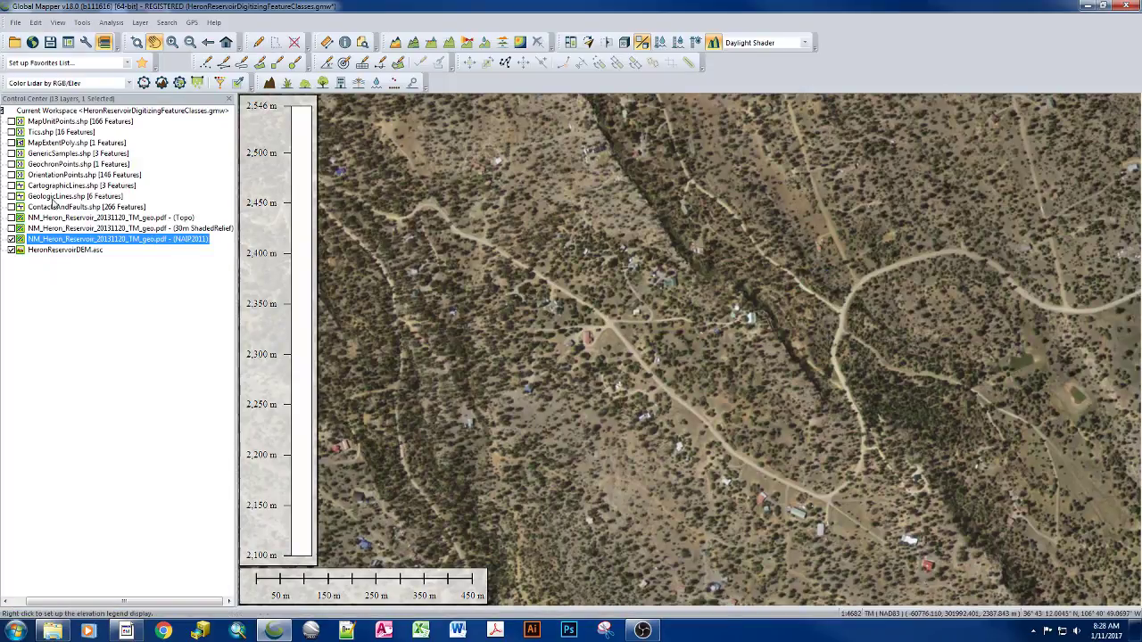
Try 60% and 80% translucency on the NAIP2011 imagery, then apply 100% opacity and close.
double_click(60, 240)
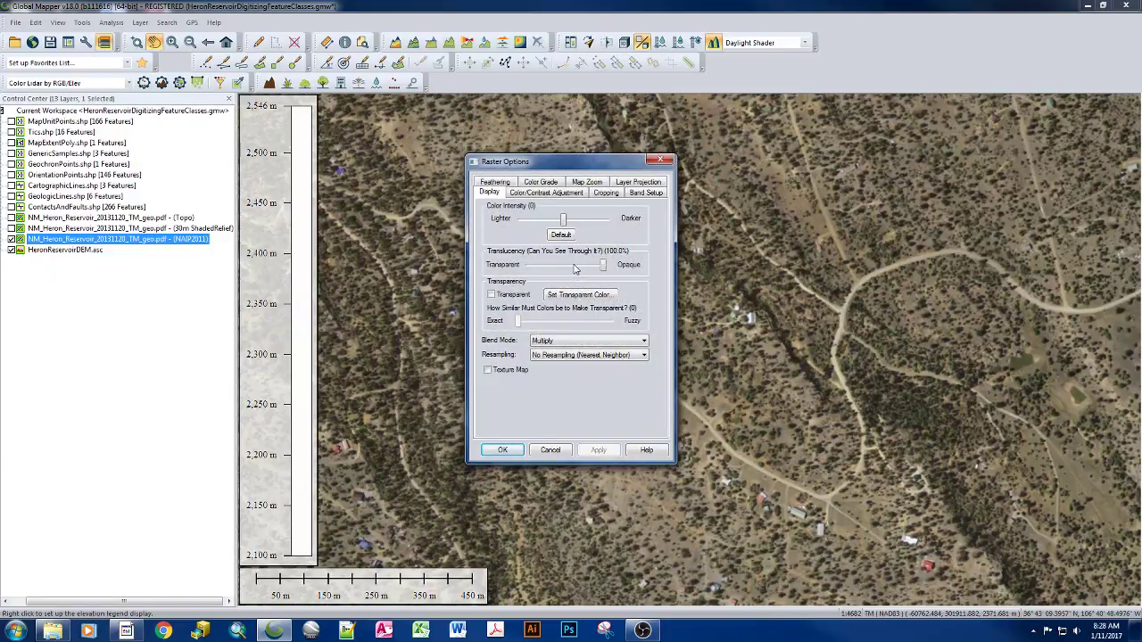
click(575, 266)
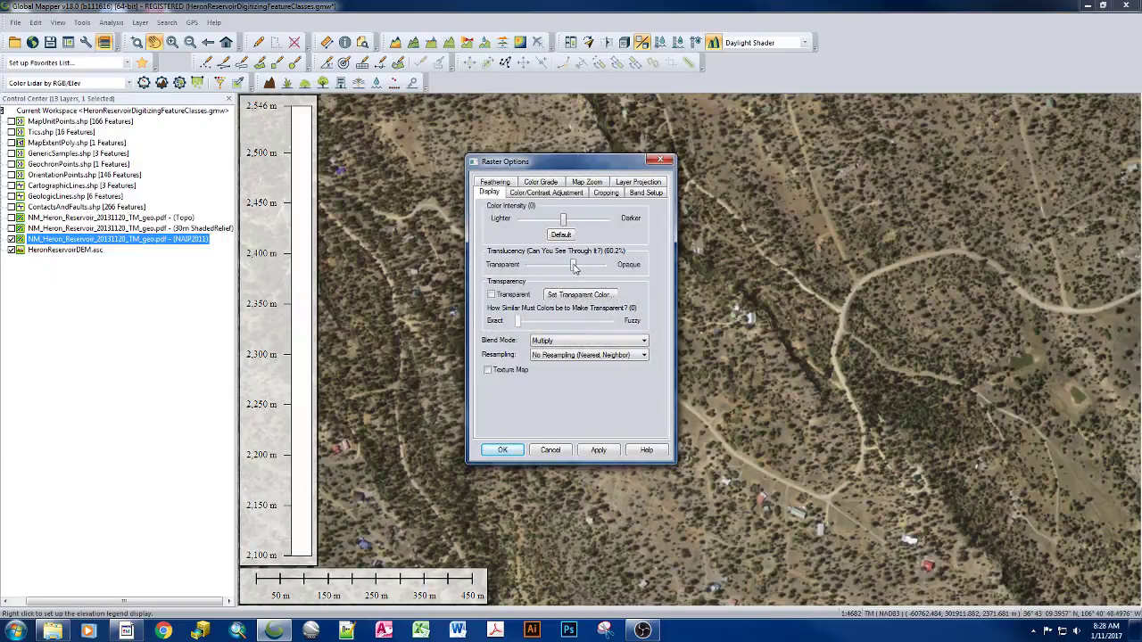
click(598, 451)
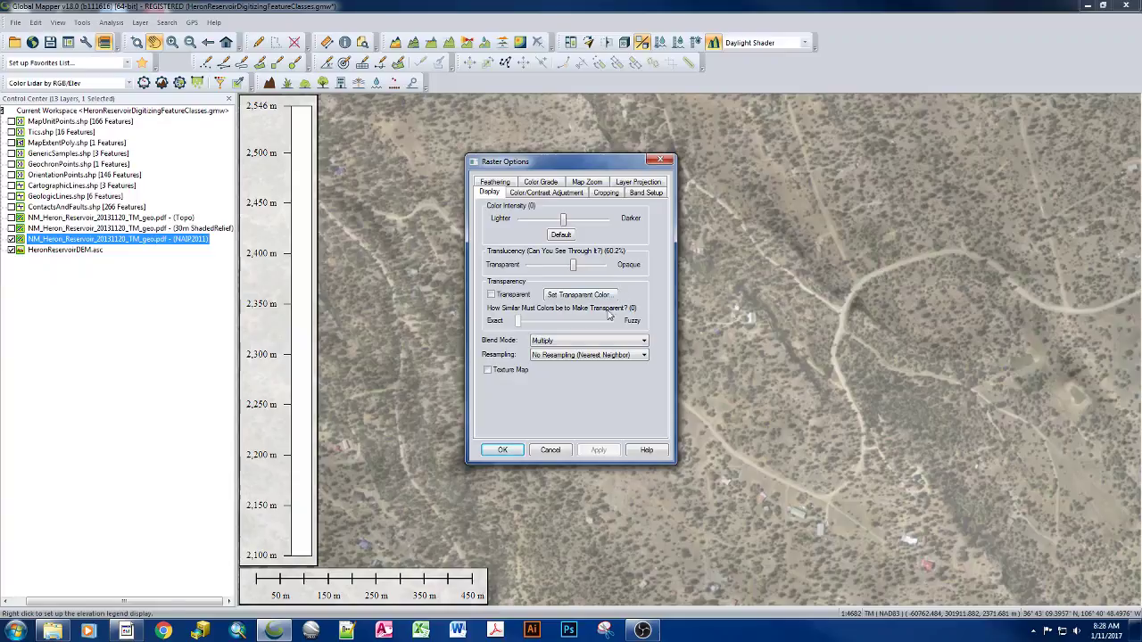
click(586, 268)
click(592, 452)
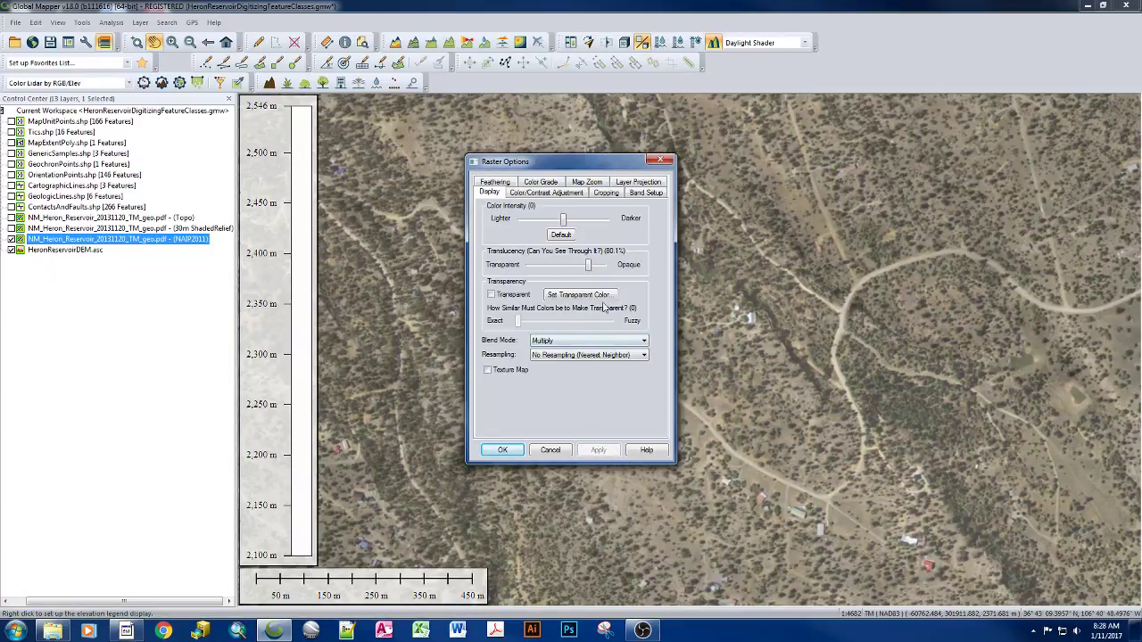
click(599, 268)
click(606, 450)
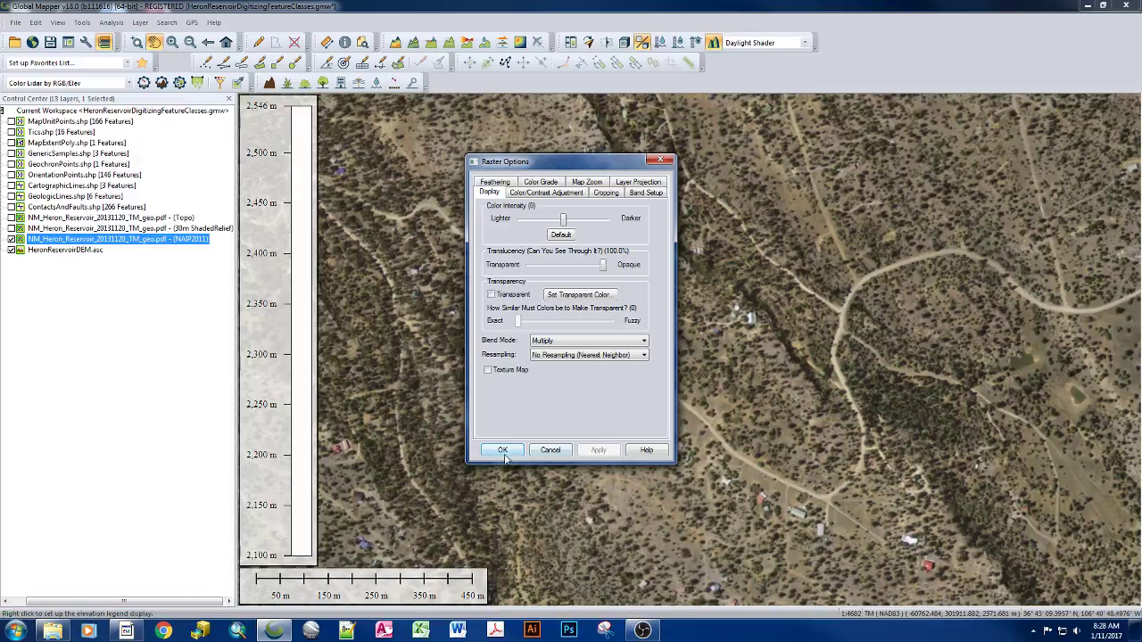
click(501, 451)
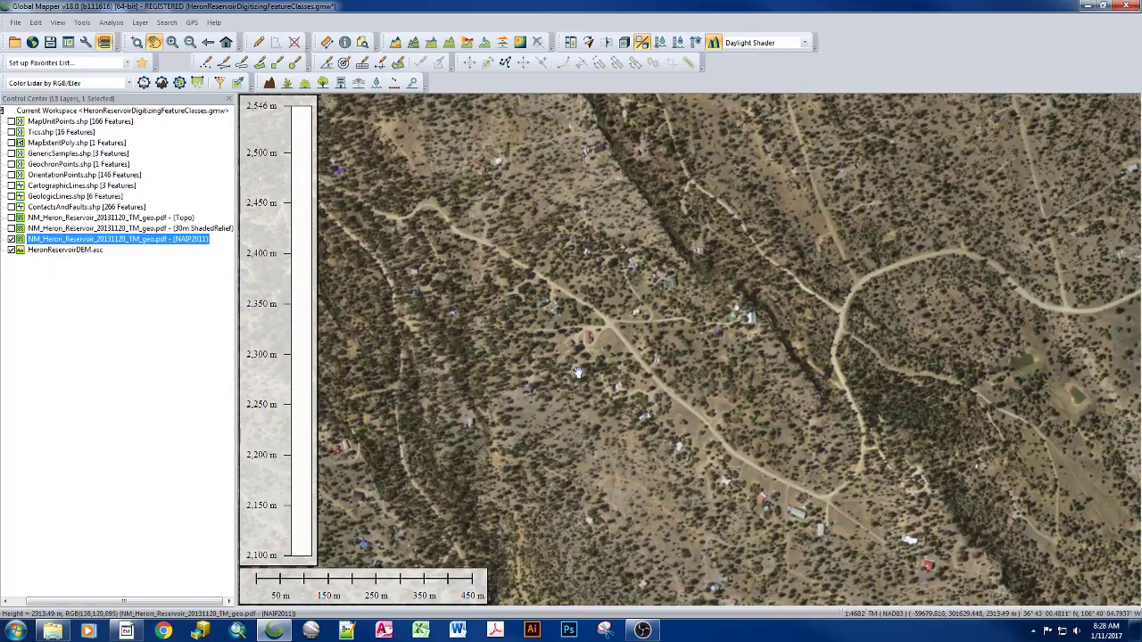
Zoom out to show the reservoir's arms and the wooded hillside north of them.
scroll(578, 373, up, 2)
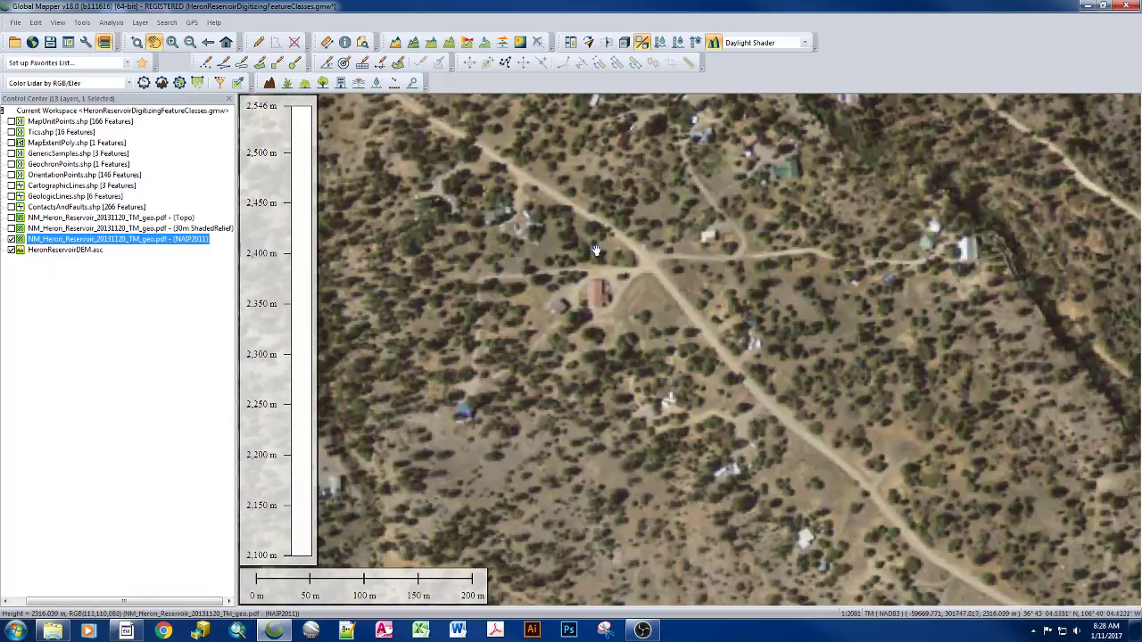
scroll(589, 239, down, 1)
scroll(589, 239, down, 2)
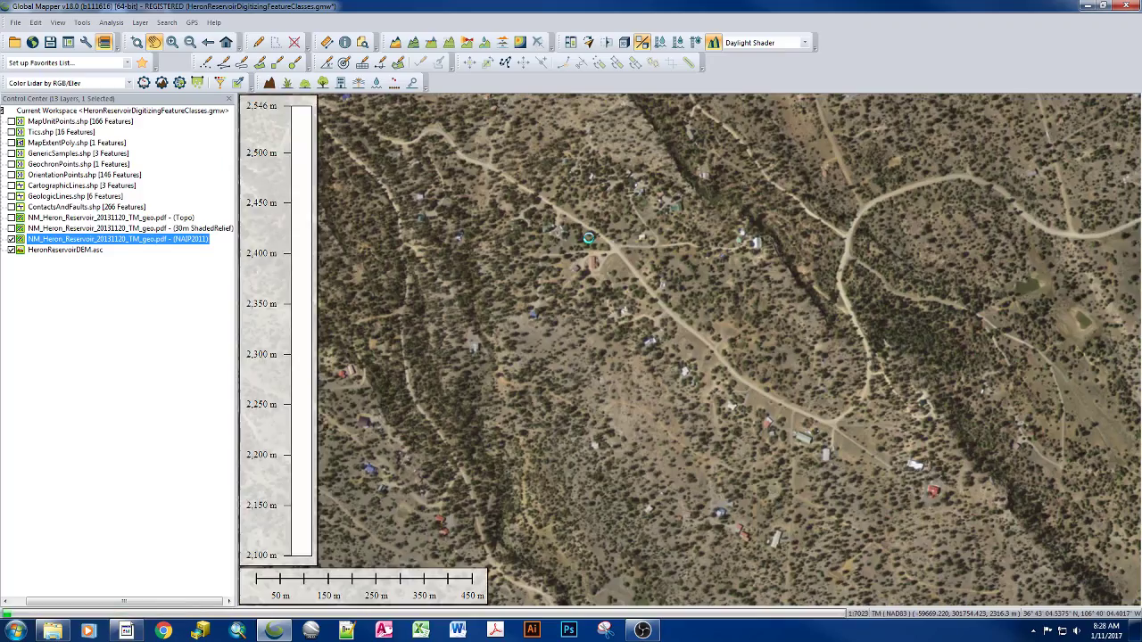
scroll(589, 239, down, 2)
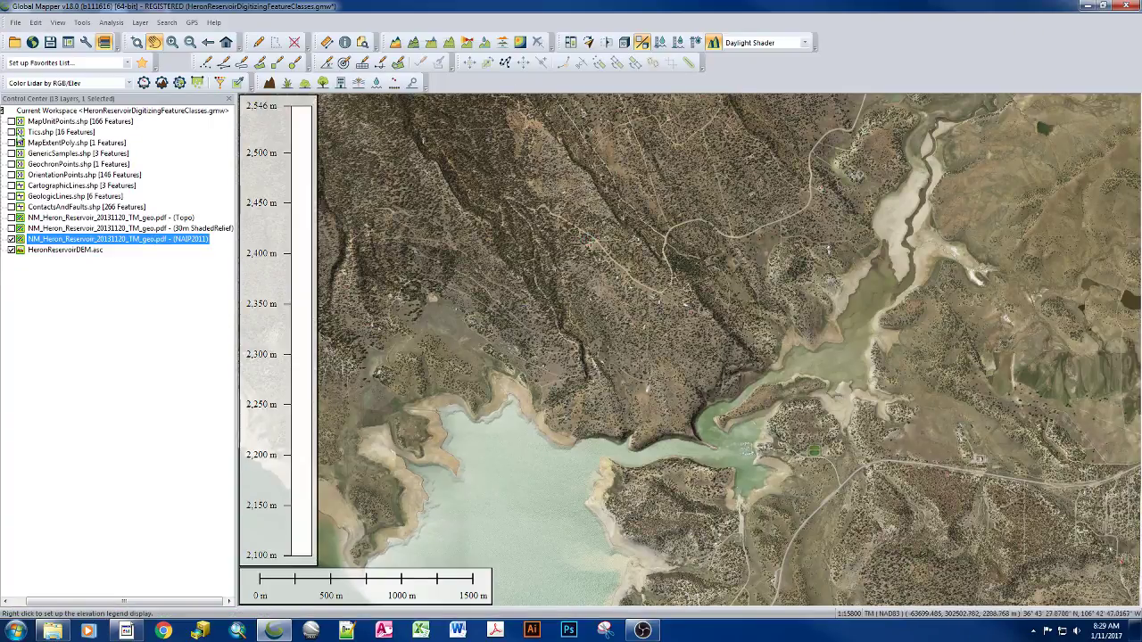
Turn on the layers from MapUnitPoints through ContactsAndFaults, plus Topo and 30m ShadedRelief.
click(11, 122)
click(10, 132)
click(11, 143)
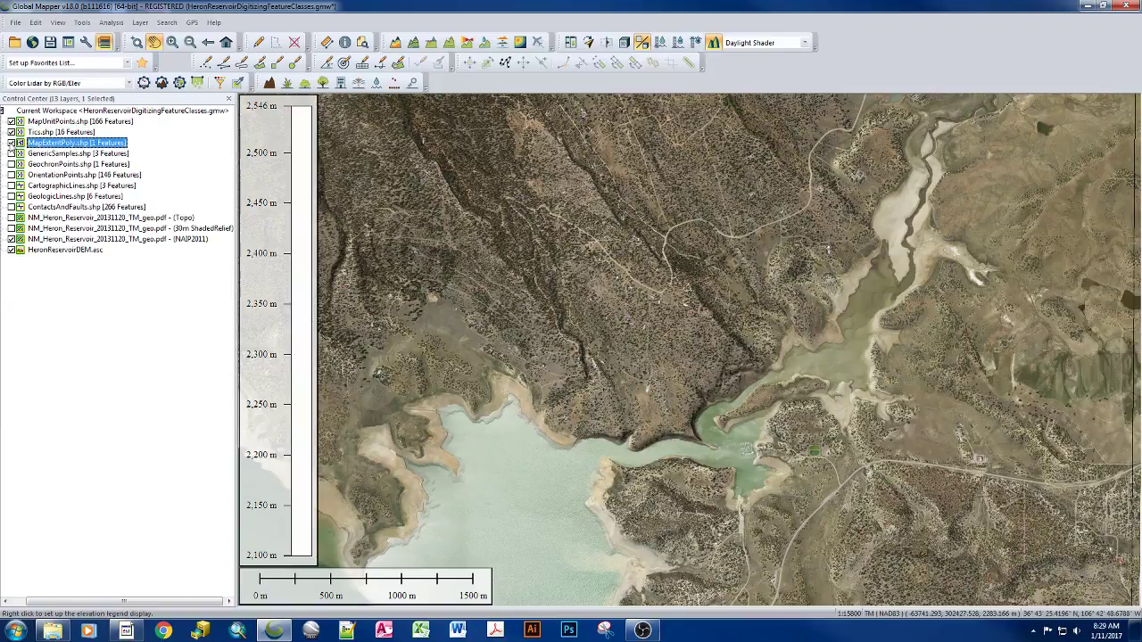
click(10, 154)
click(11, 164)
click(11, 175)
click(11, 186)
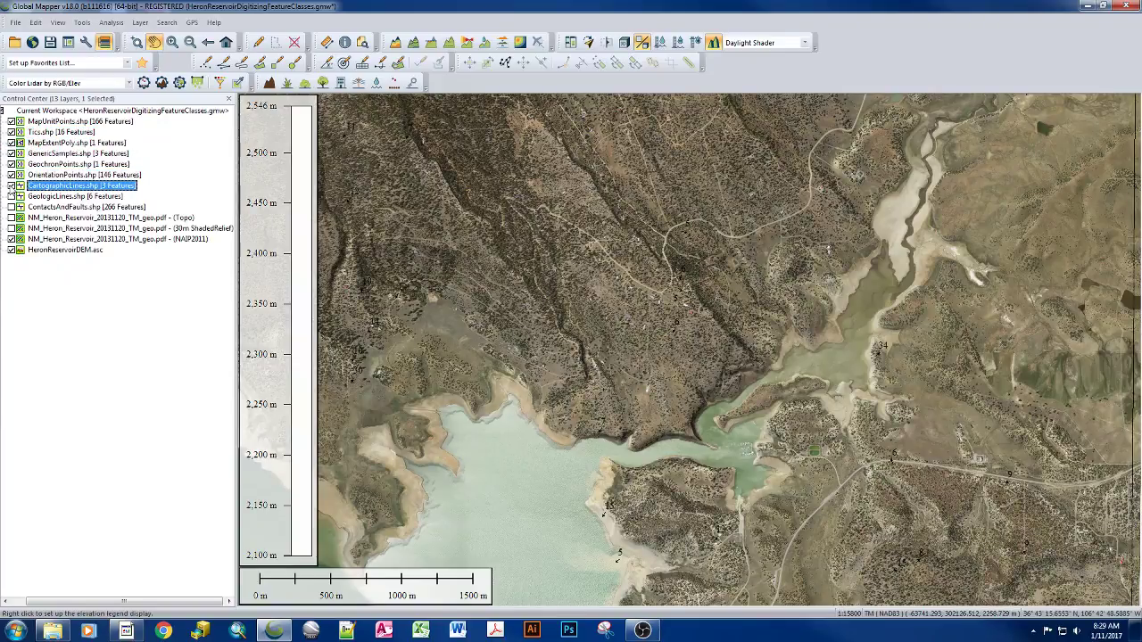
click(11, 197)
click(11, 207)
click(11, 217)
click(11, 229)
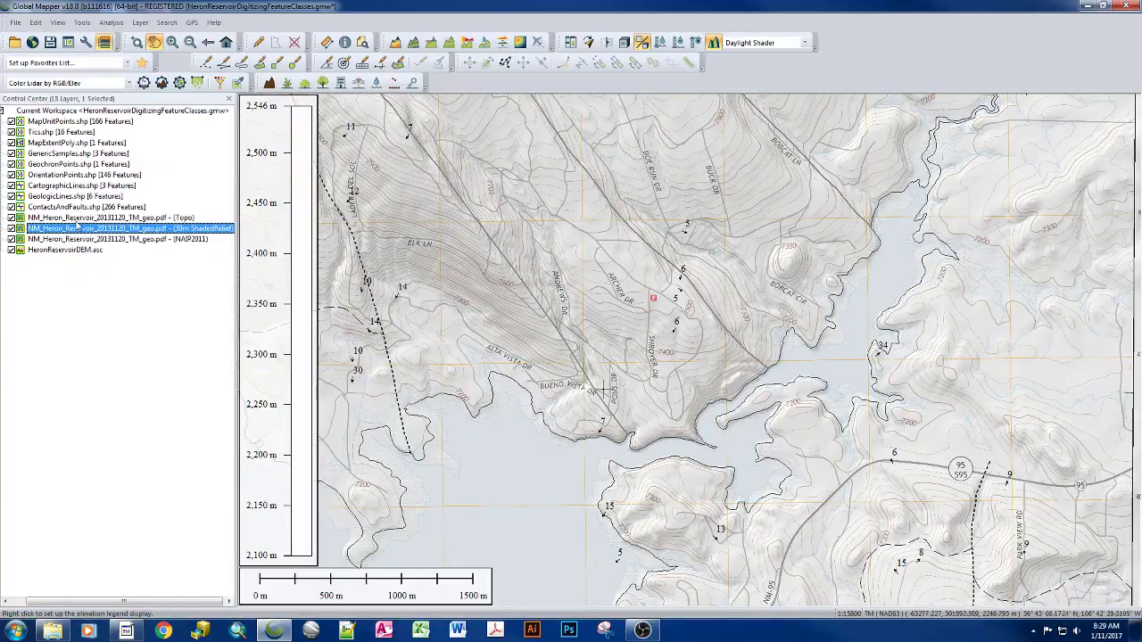
Select MapUnitPoints through ContactsAndFaults and toggle their visibility off and back on.
click(69, 209)
shift+click(67, 123)
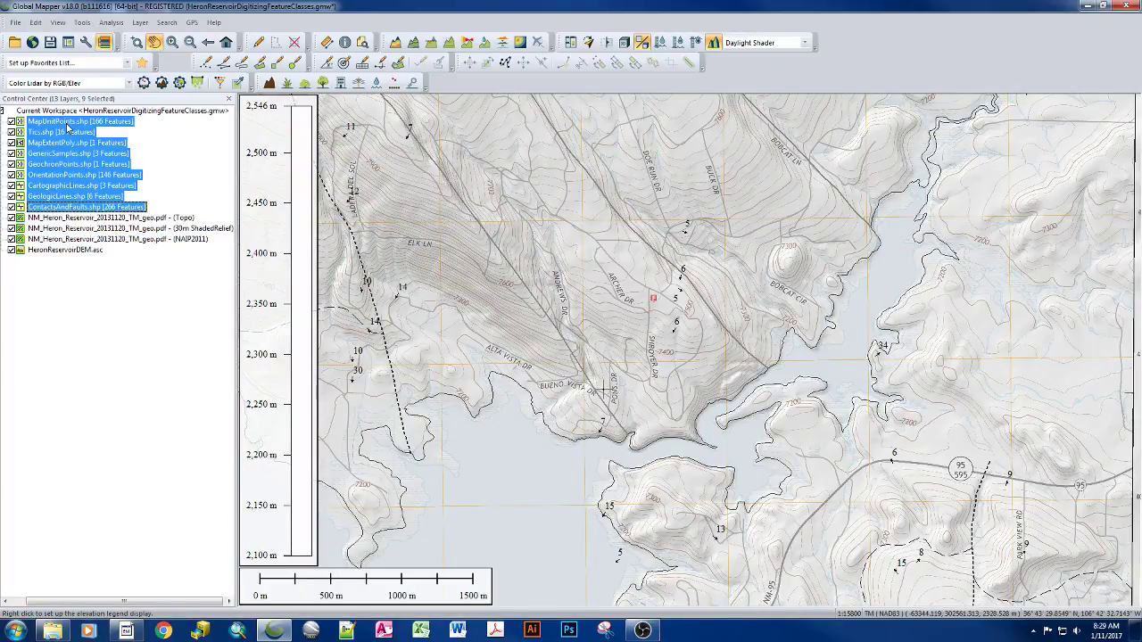
click(11, 121)
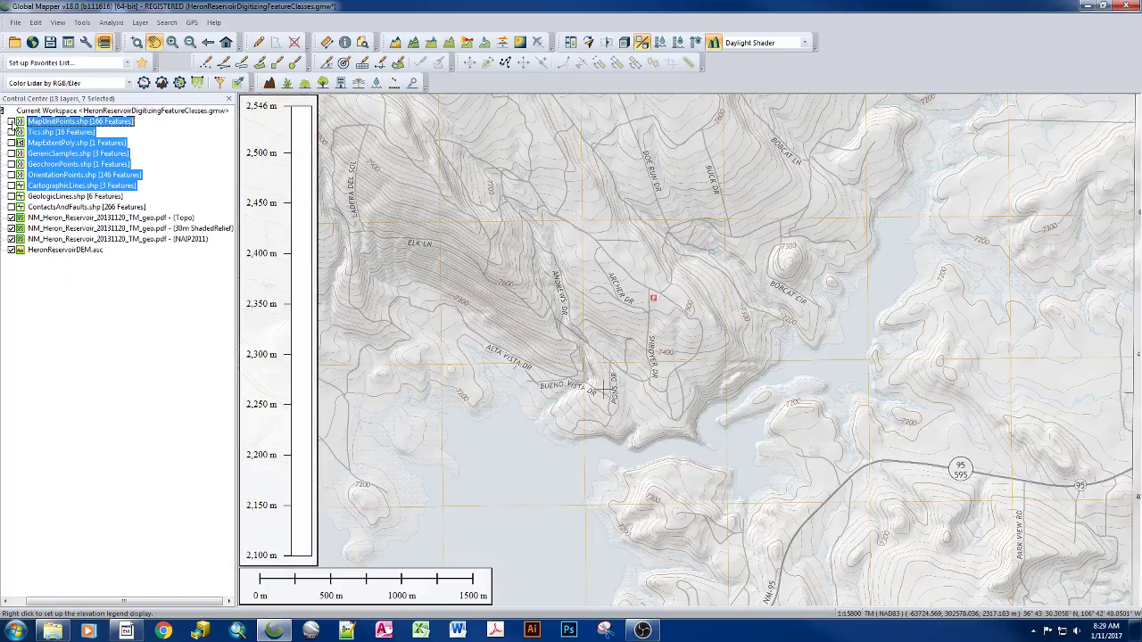
click(11, 122)
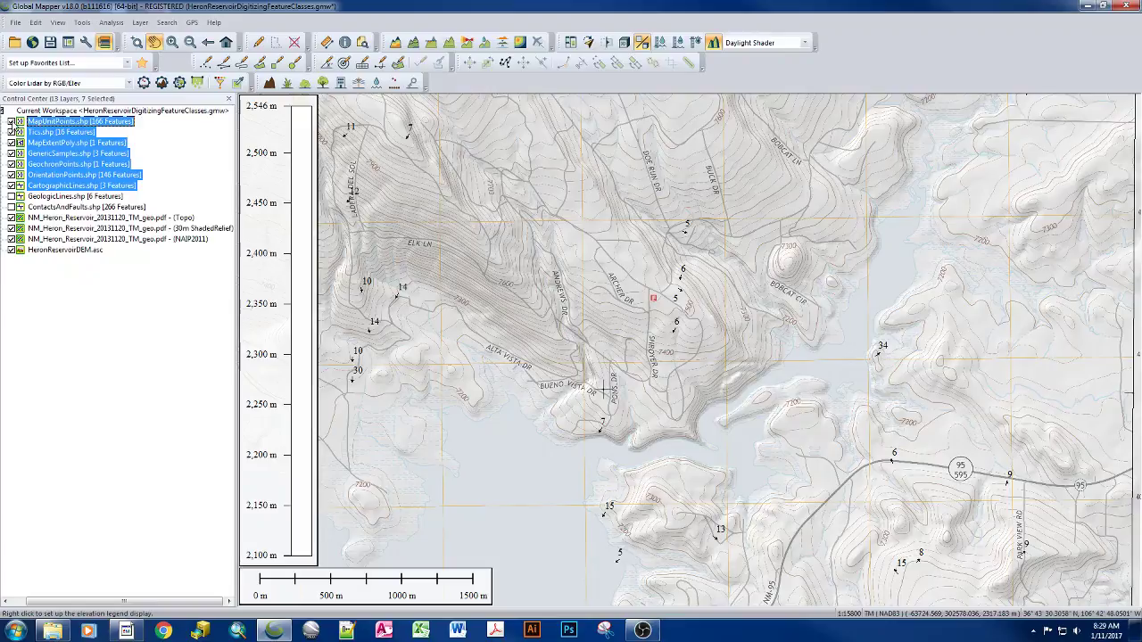
click(10, 125)
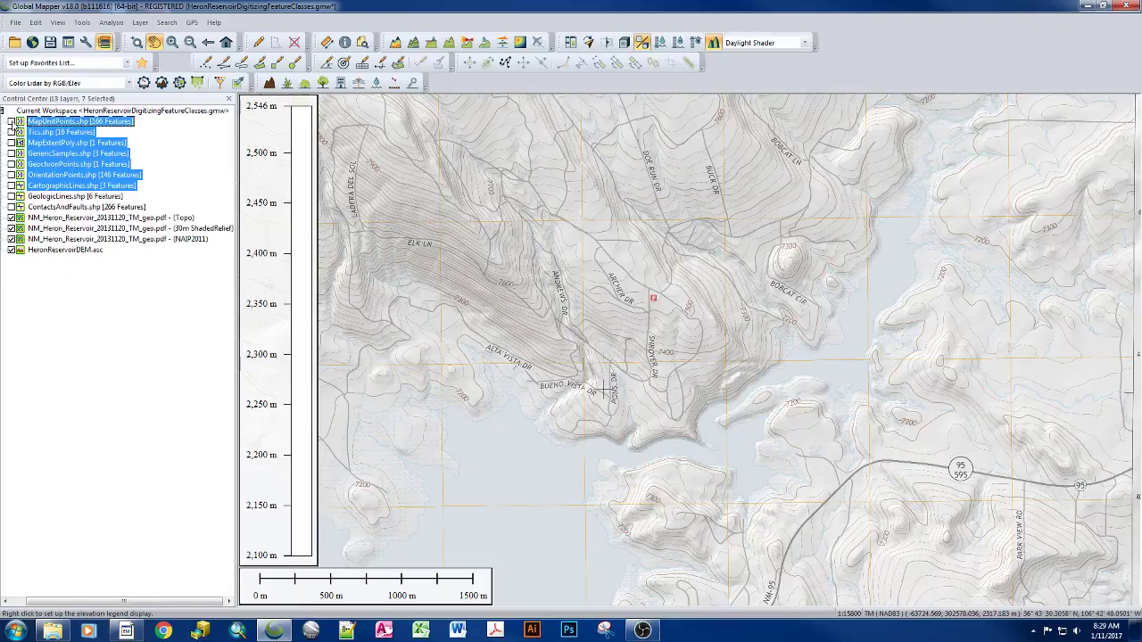
click(10, 207)
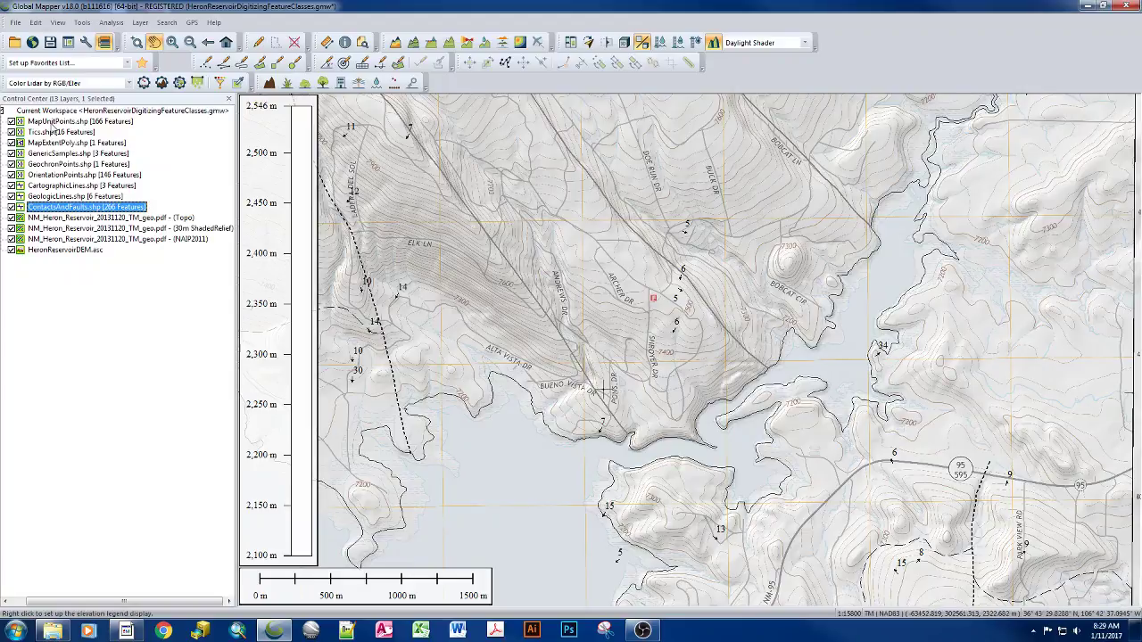
Toggle MapUnitPoints through CartographicLines off and on, then reselect through ContactsAndFaults.
drag(51, 126, 51, 186)
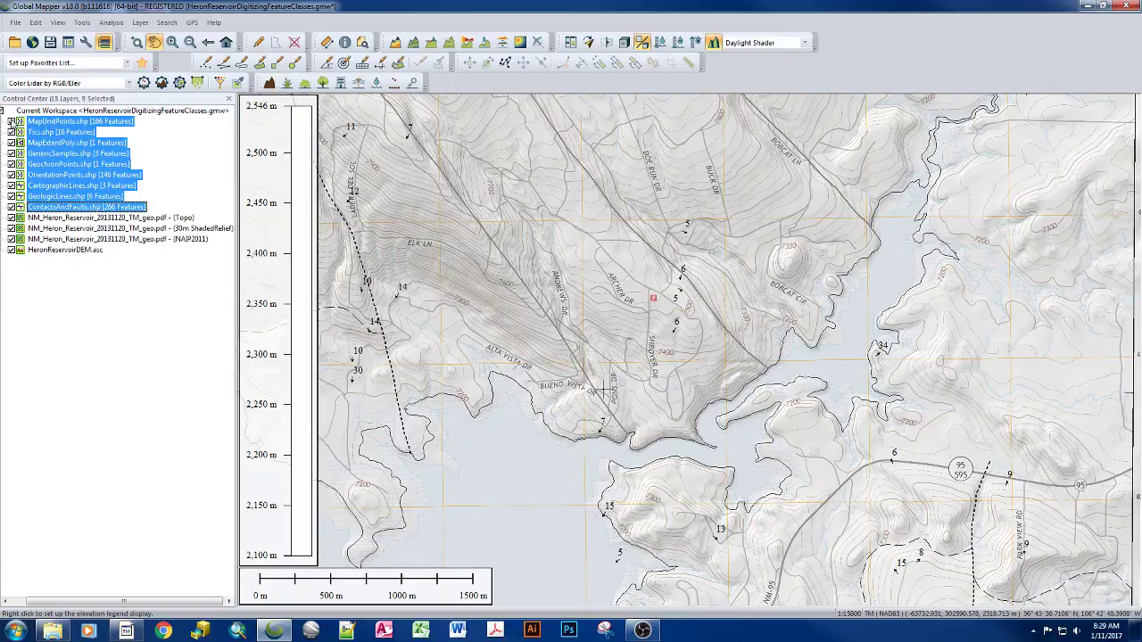
click(11, 121)
click(11, 122)
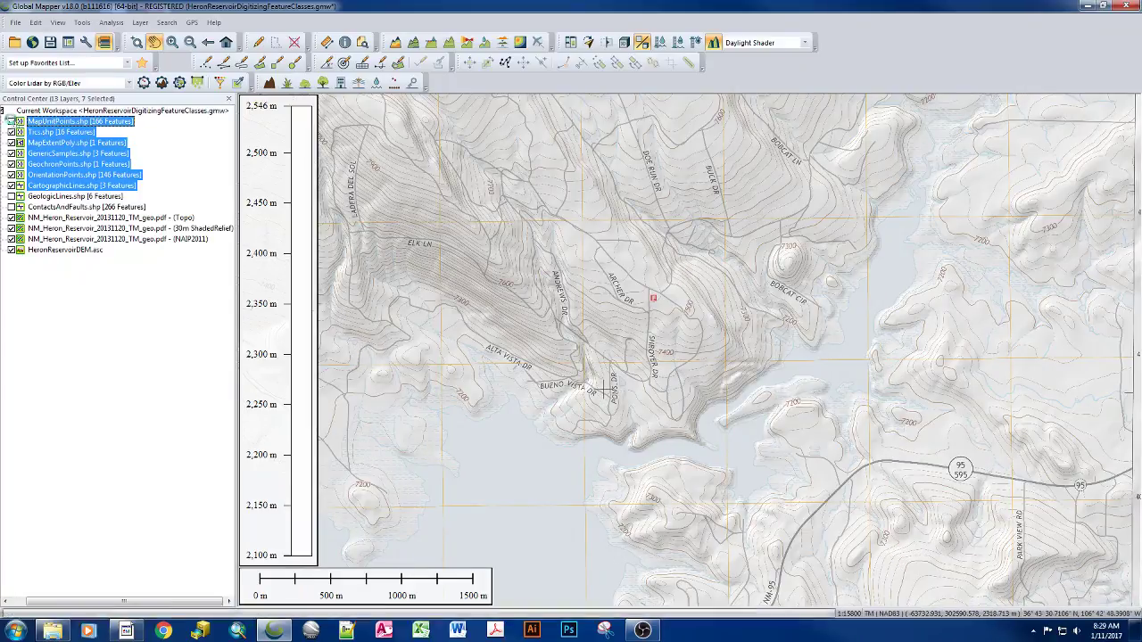
click(11, 207)
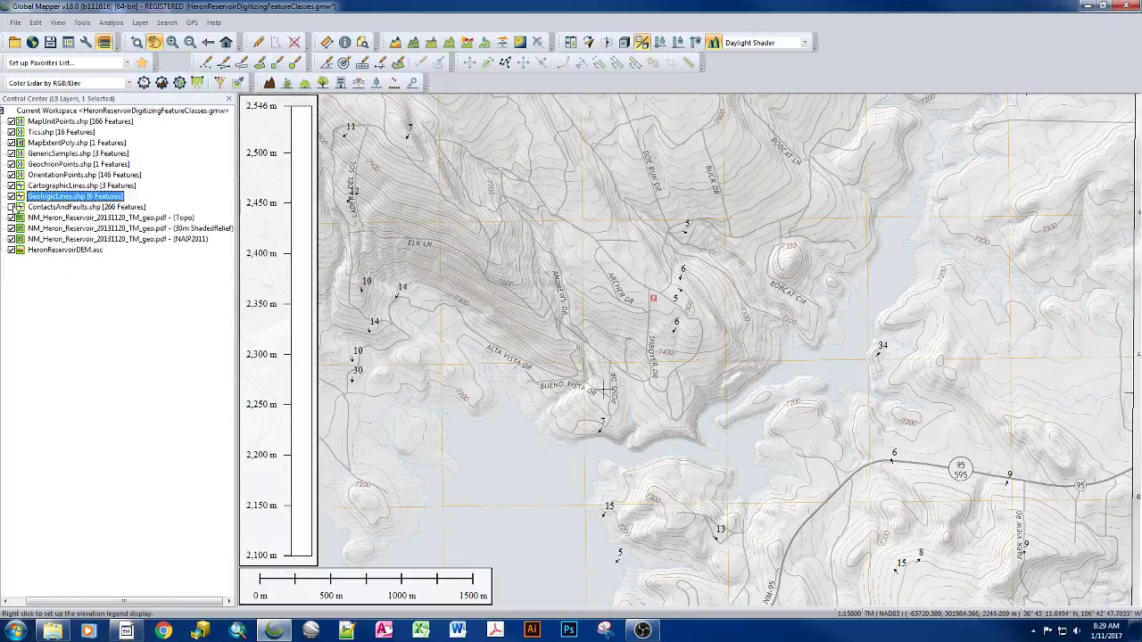
shift+click(54, 124)
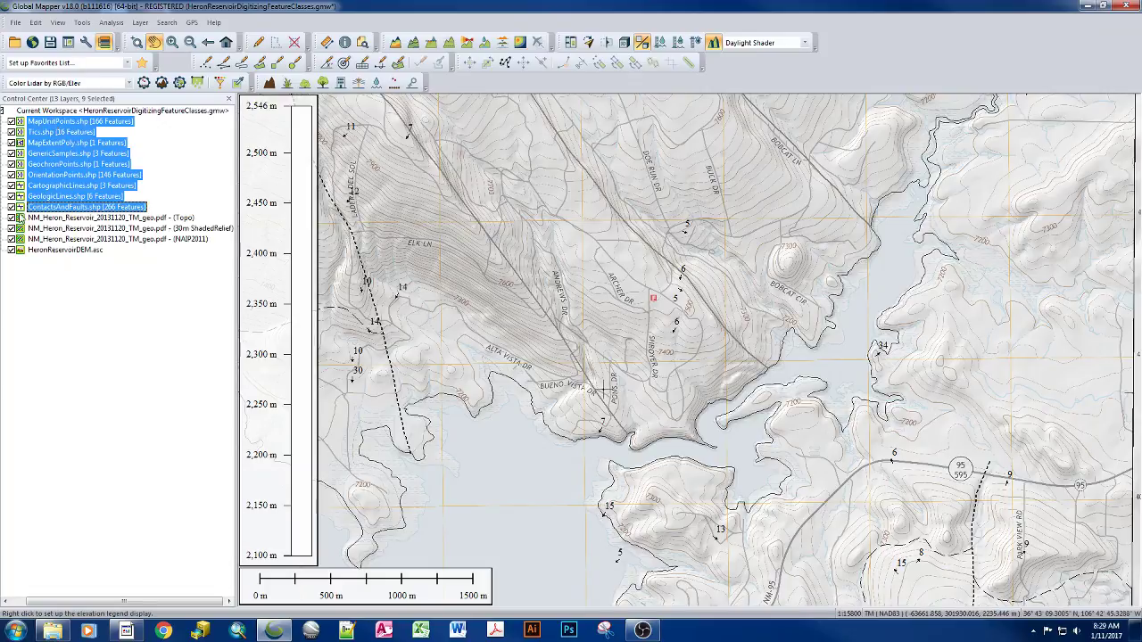
Dismiss the selected layers' context menu unused and switch off the 30m ShadedRelief layer.
right_click(55, 205)
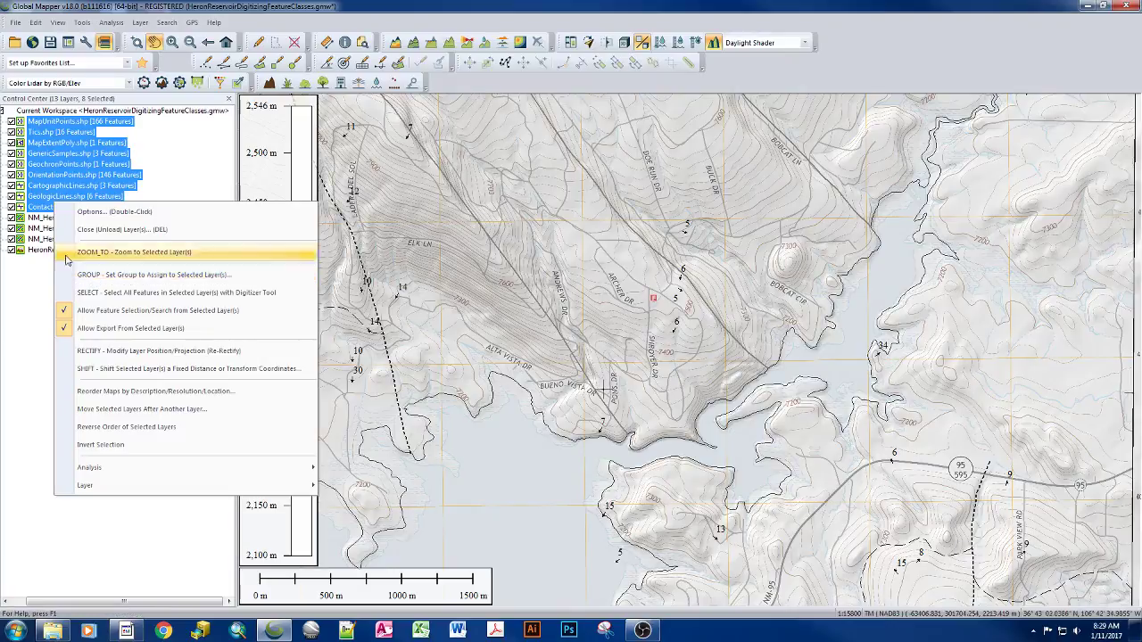
click(42, 310)
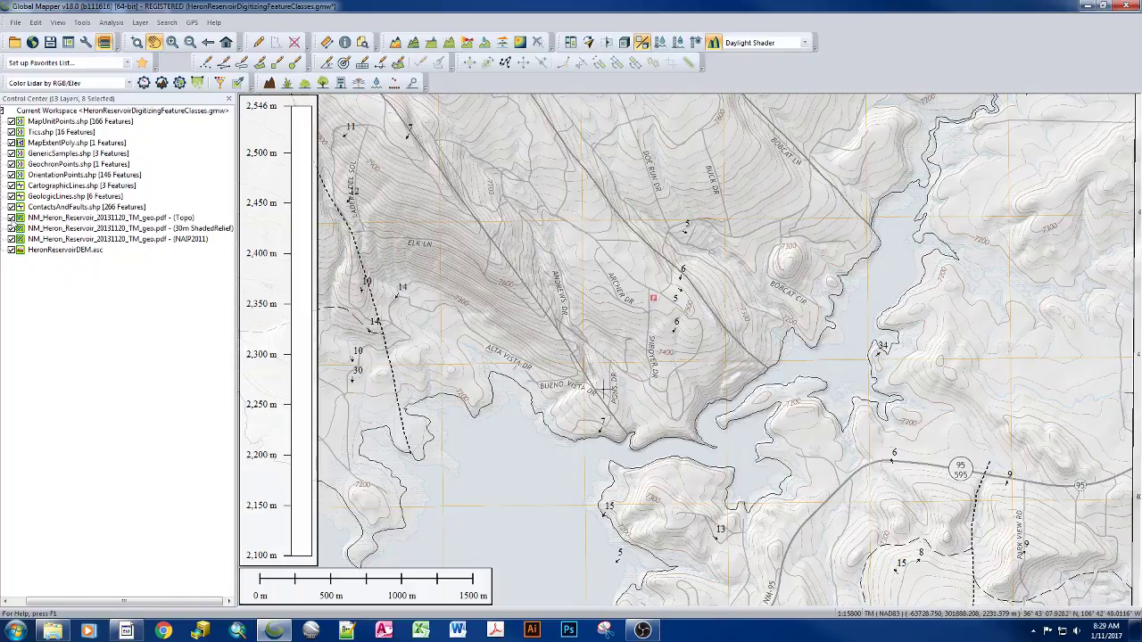
click(11, 228)
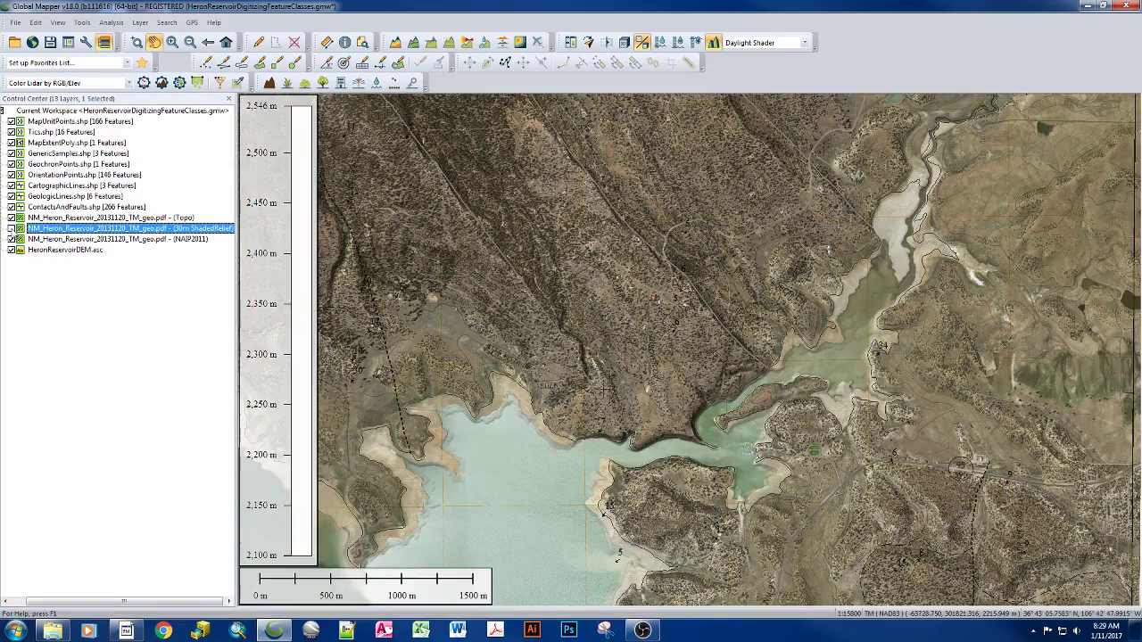
Briefly show then hide 30m ShadedRelief, and pan the map south toward the shoreline.
click(11, 228)
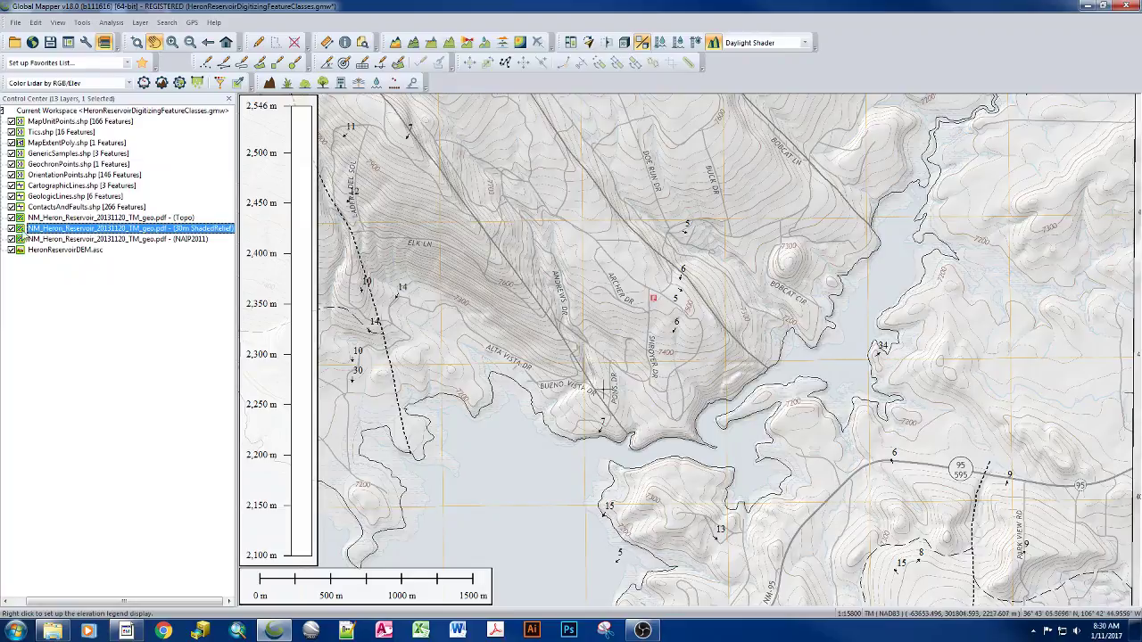
click(11, 229)
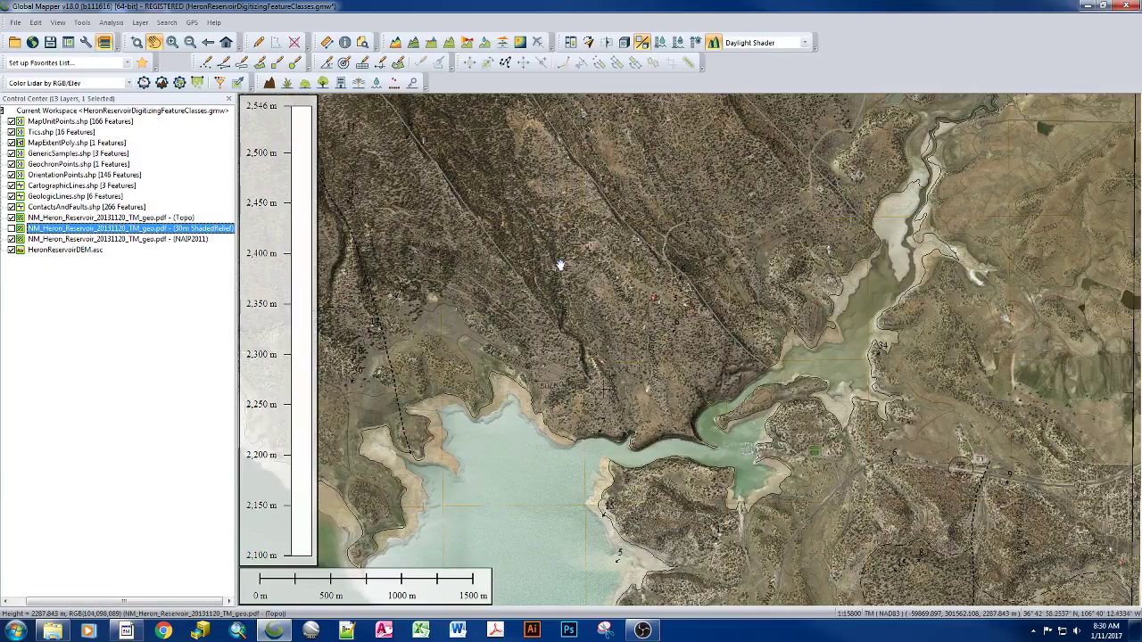
drag(546, 232, 523, 207)
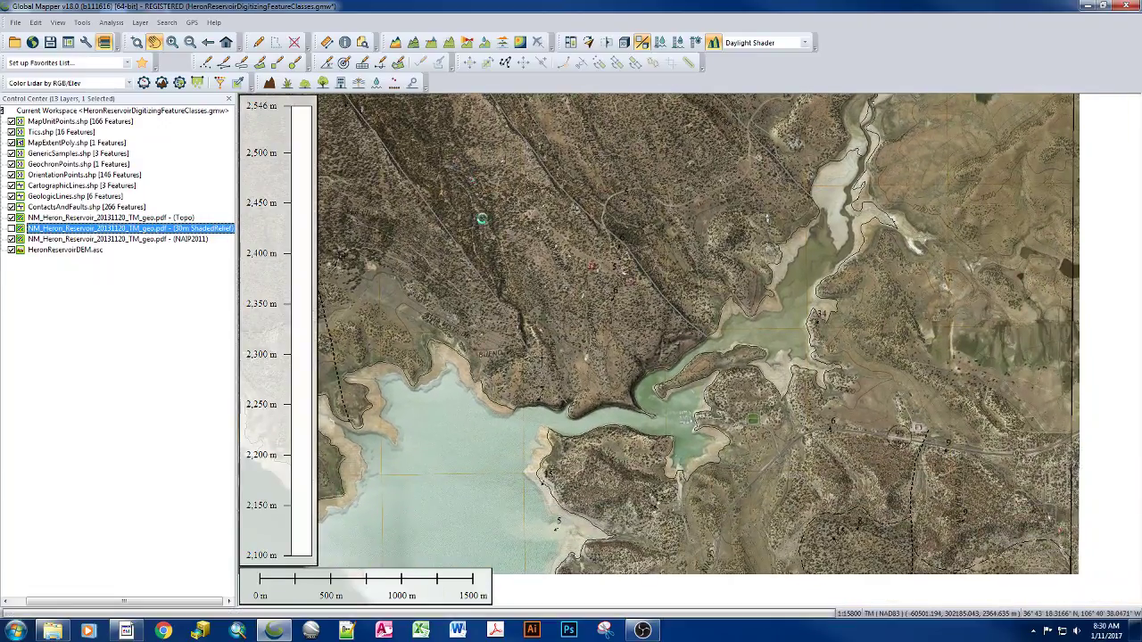
drag(660, 361, 650, 272)
drag(644, 413, 640, 348)
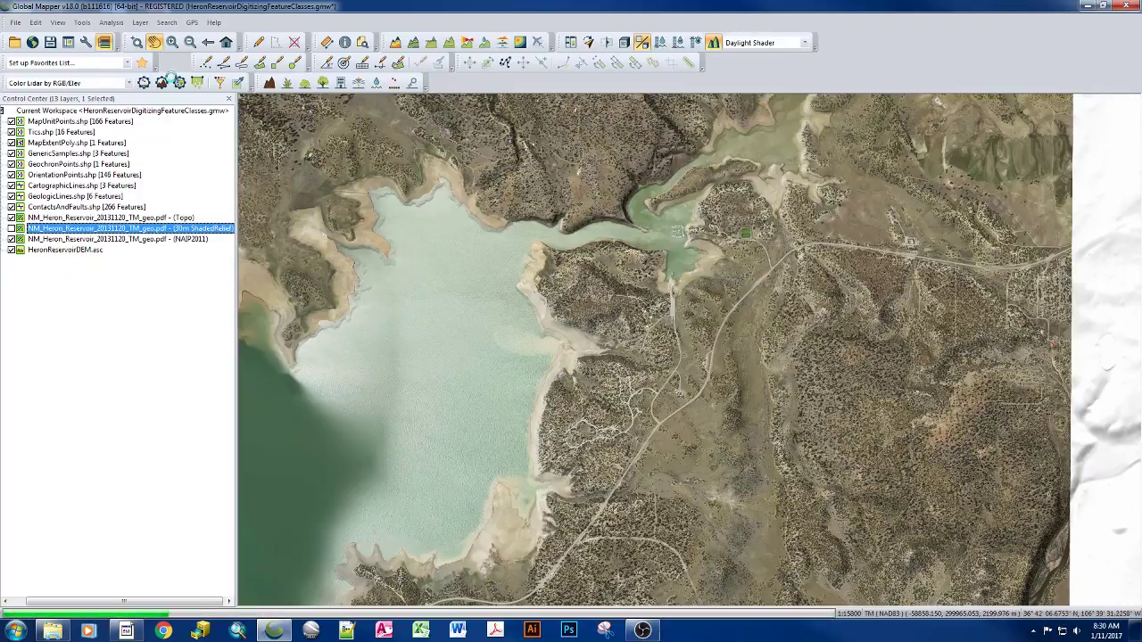
Zoom in on the shoreline and shift the view north-west.
click(171, 42)
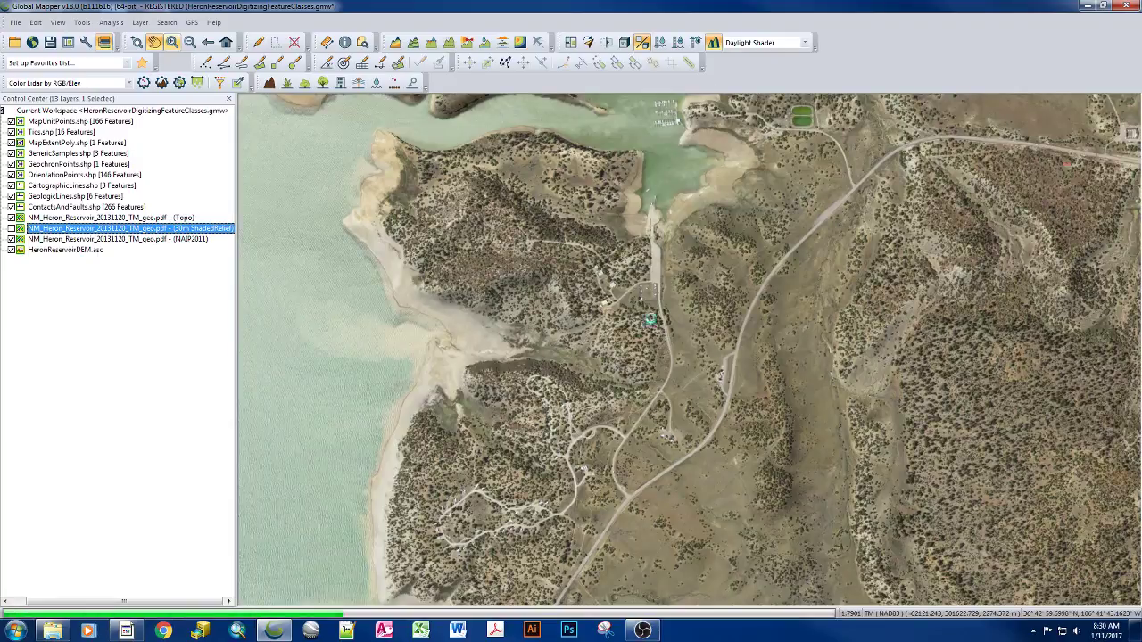
key(Up)
key(Left)
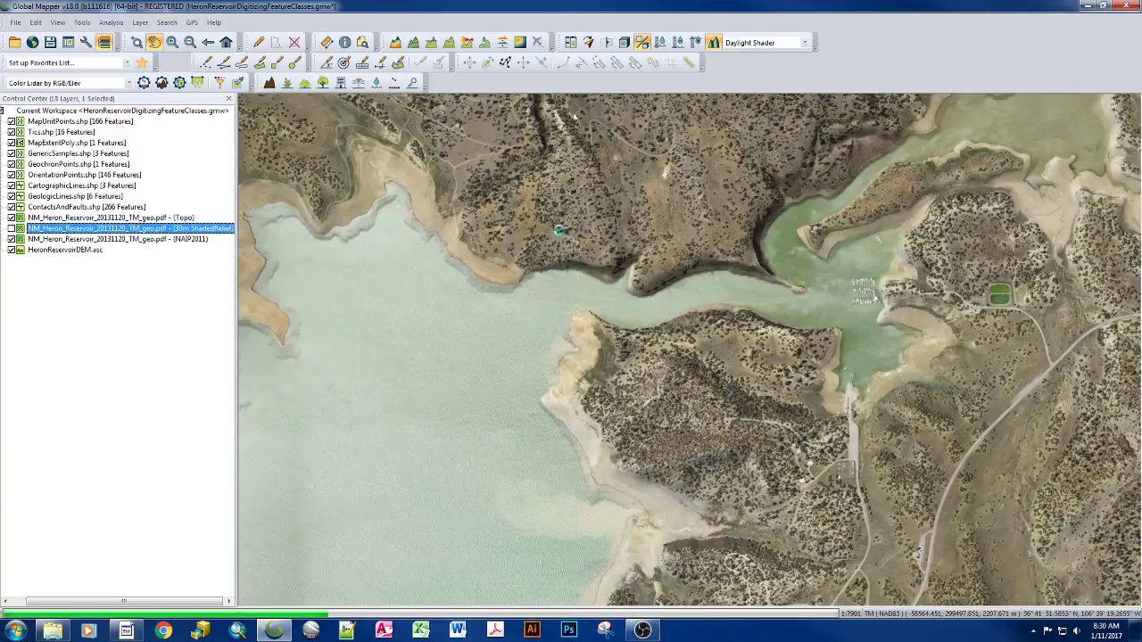
key(Page_Up)
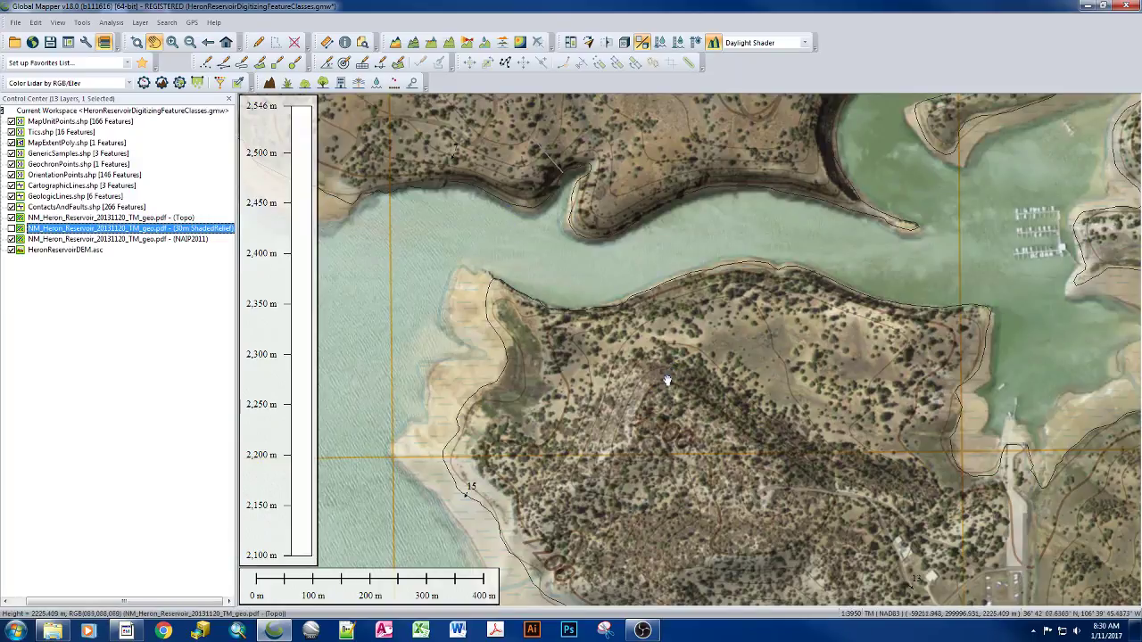
scroll(640, 289, up, 2)
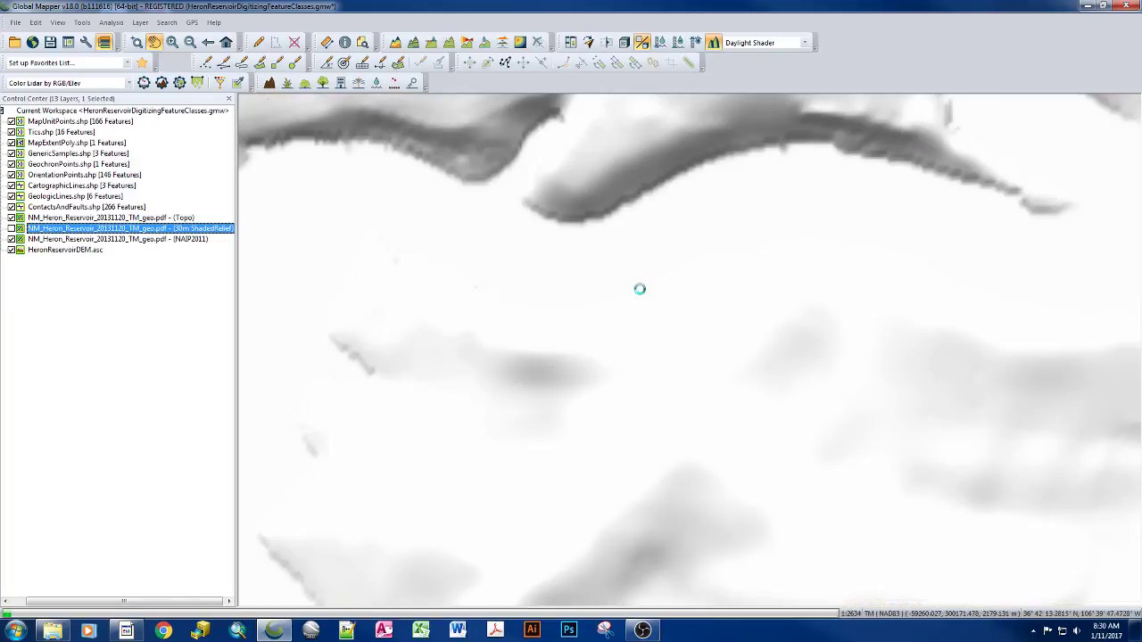
scroll(639, 289, up, 1)
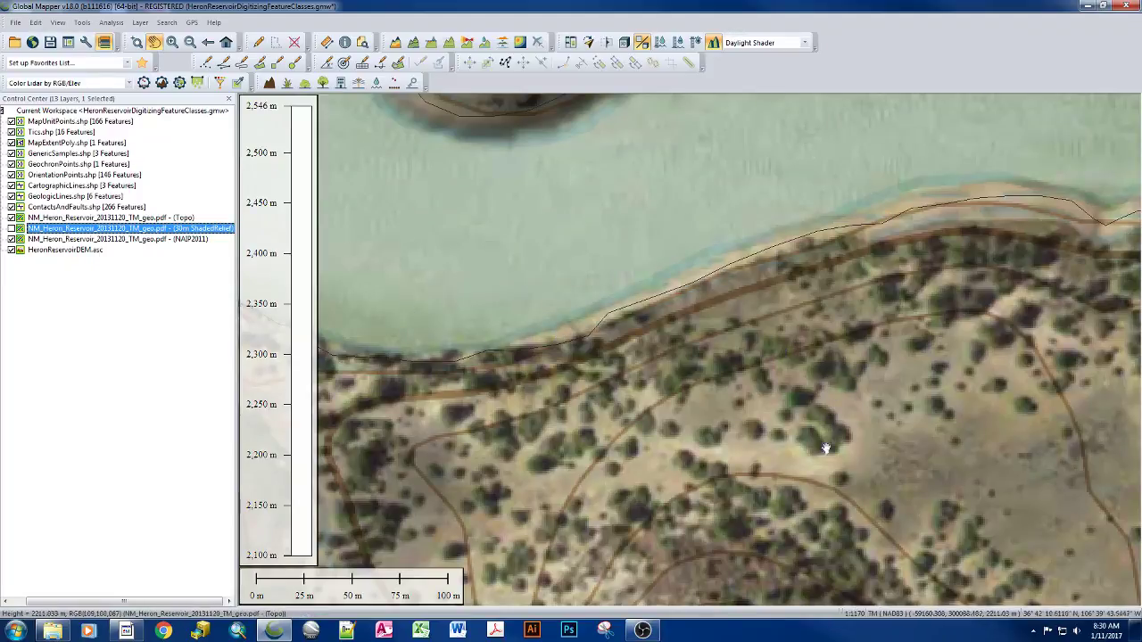
Zoom out from 1:2634 to about 1:13330 over the wider reservoir basin.
scroll(724, 343, down, 2)
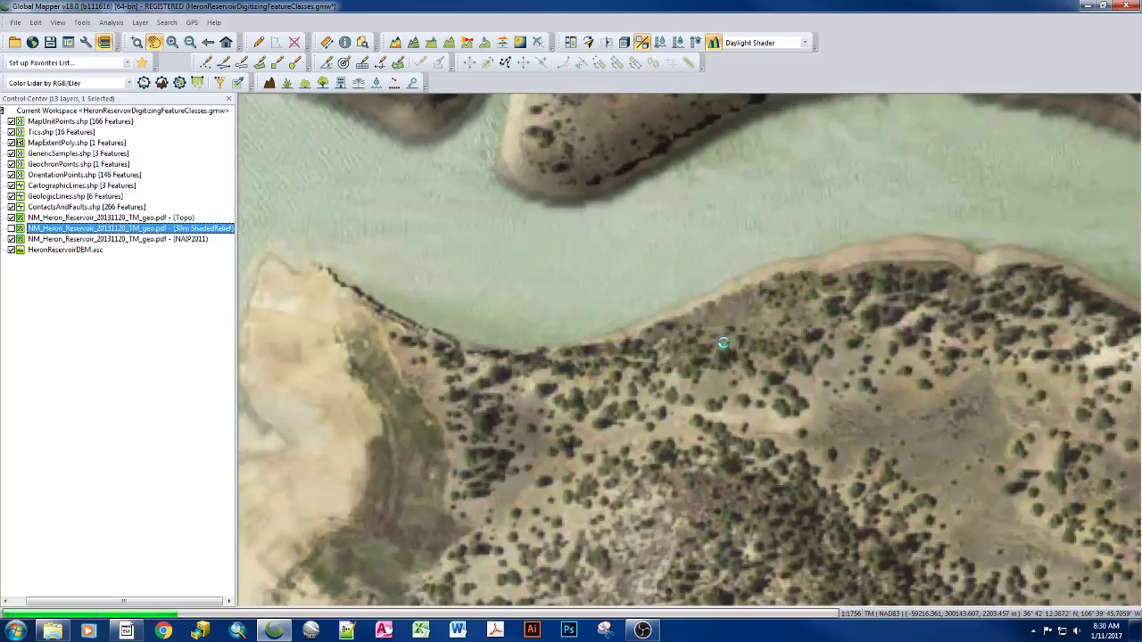
scroll(724, 343, down, 2)
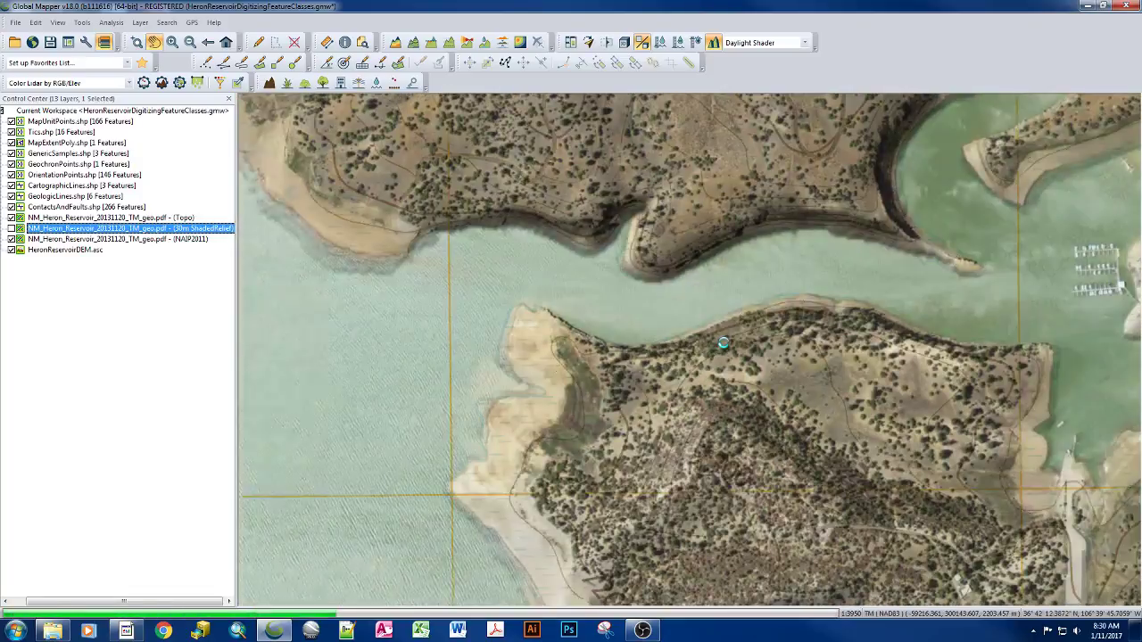
scroll(723, 343, down, 1)
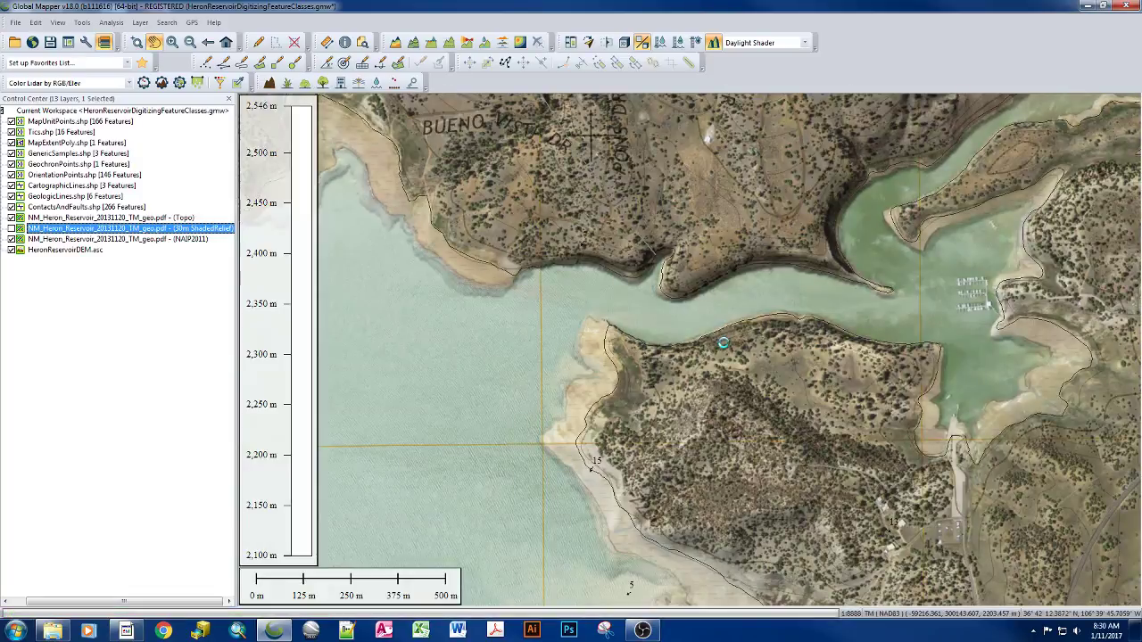
scroll(724, 343, down, 1)
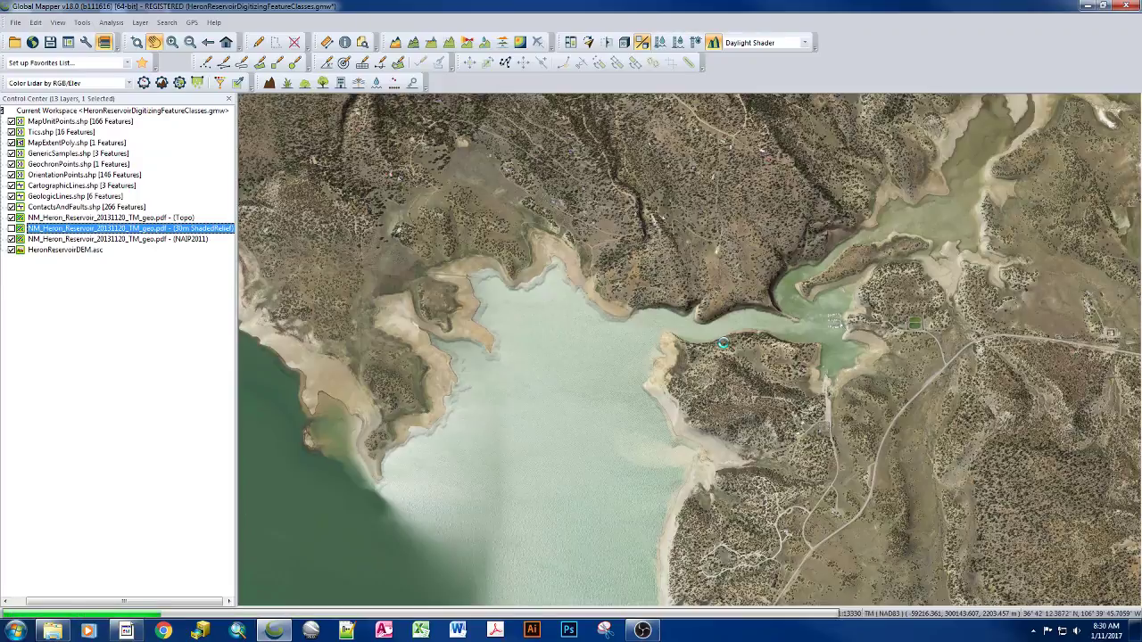
Zoom to the full extent of HeronReservoirDEM.asc, then select the GeochronPoints layer.
right_click(42, 253)
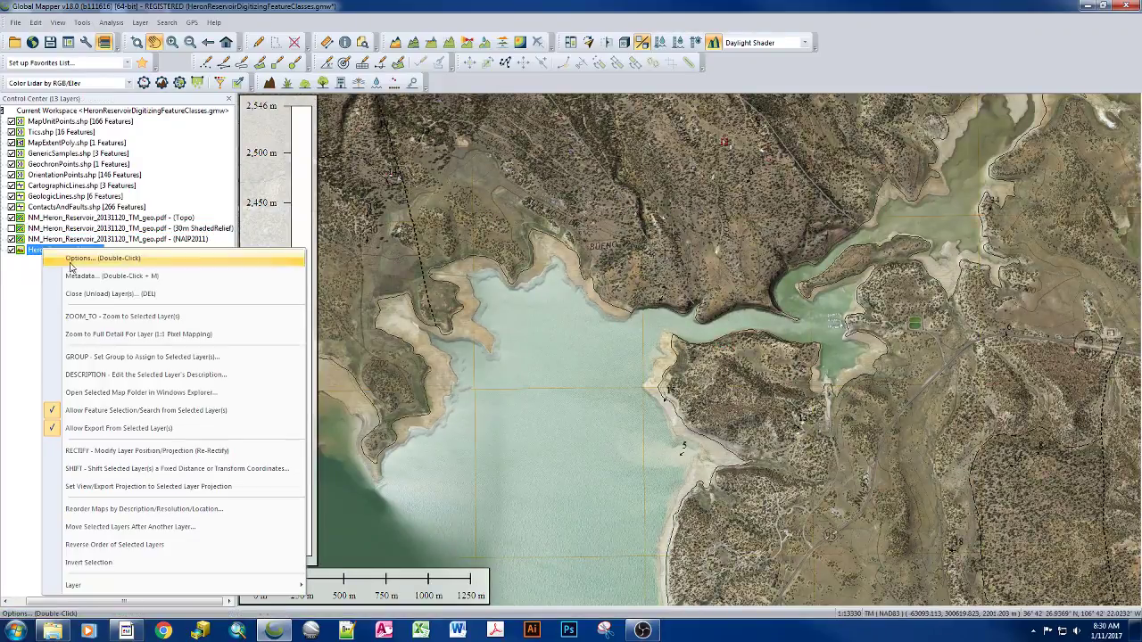
click(73, 319)
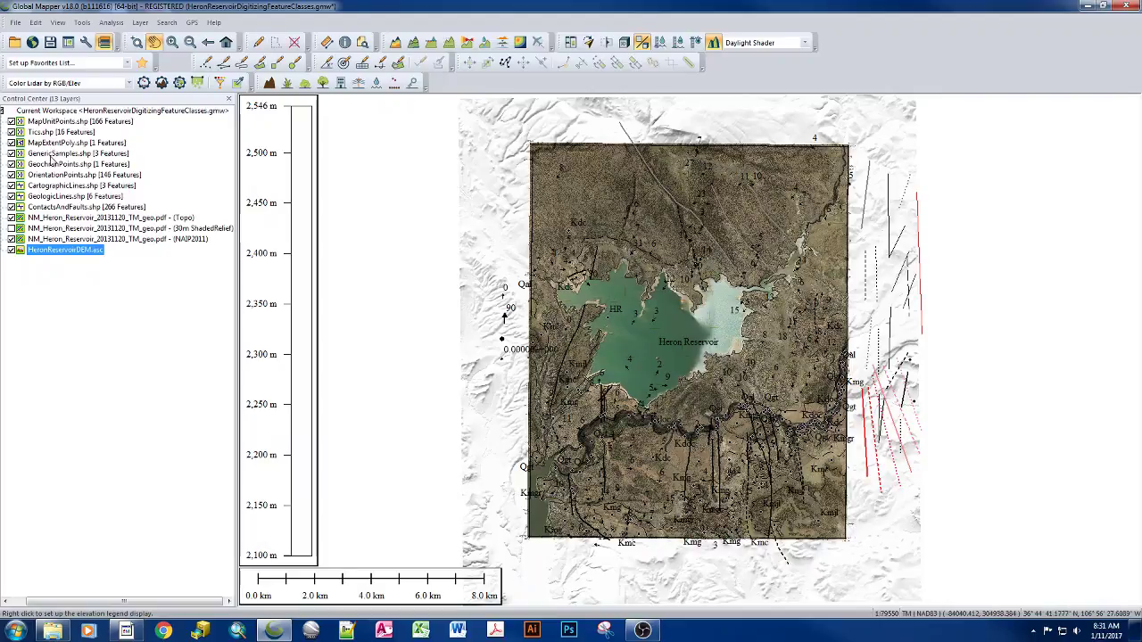
click(52, 165)
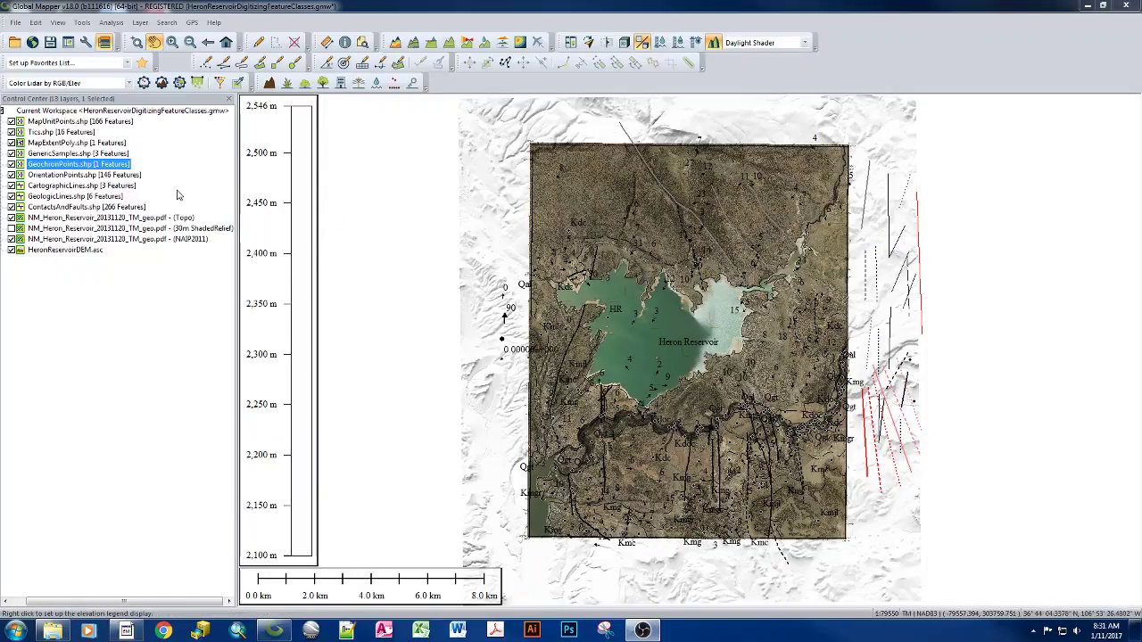
Review GeologicLines and ContactsAndFaults line styles without changes, then start a new map layout.
double_click(56, 196)
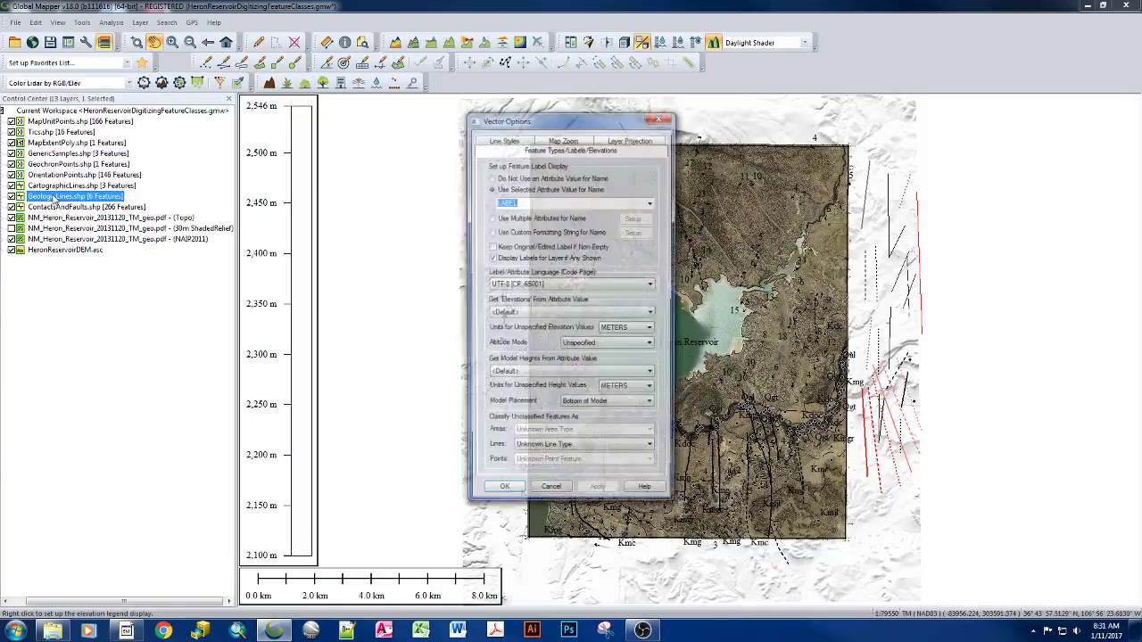
click(505, 140)
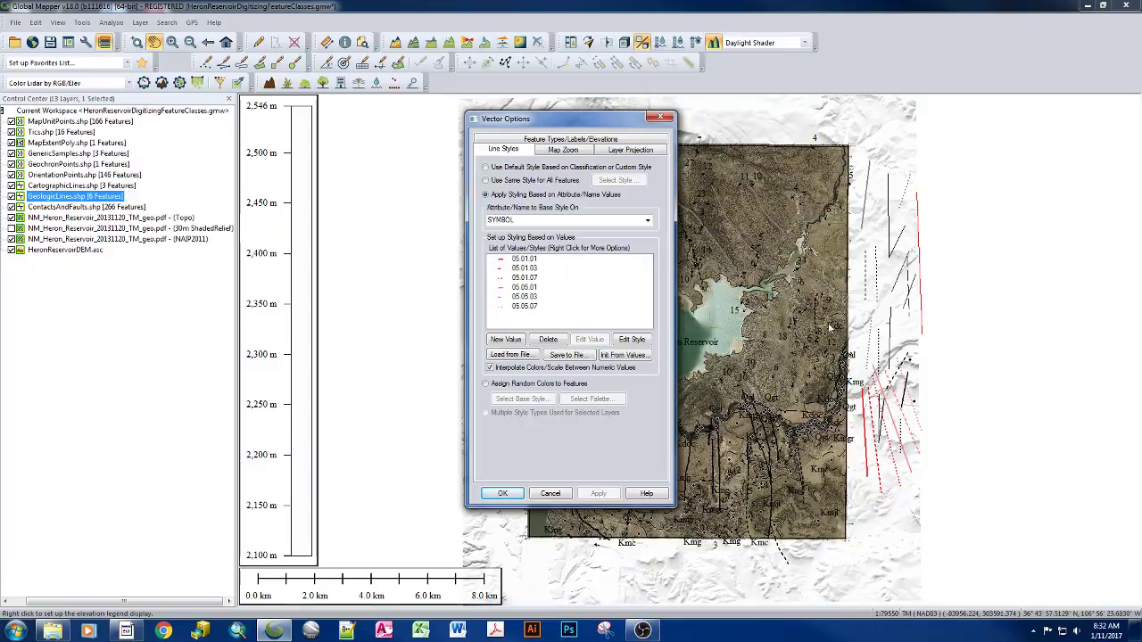
click(564, 496)
double_click(86, 207)
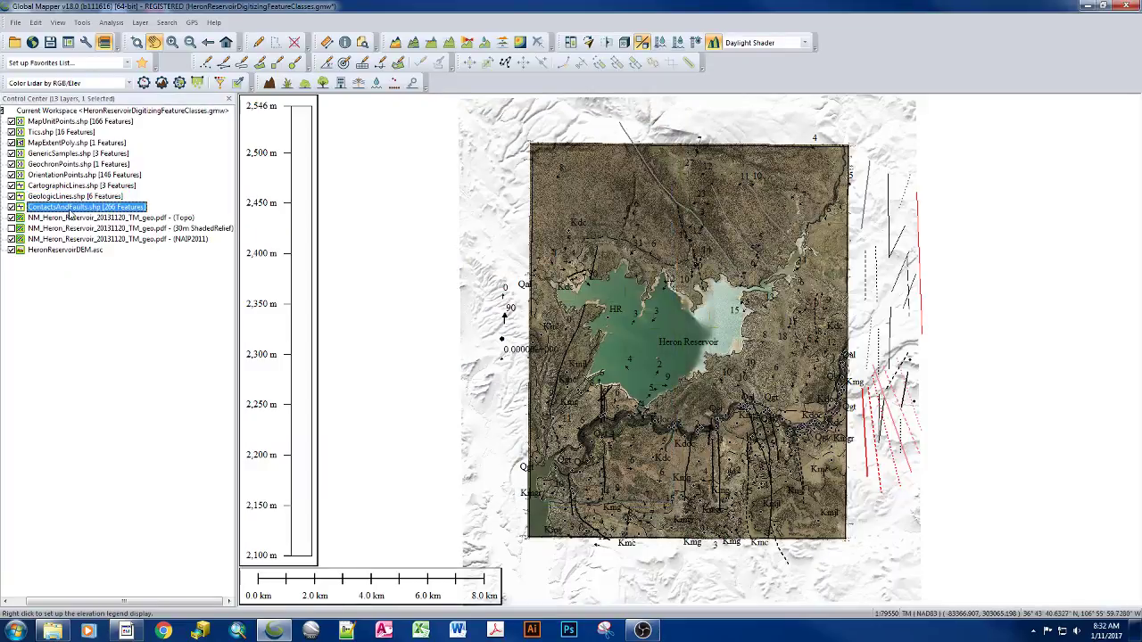
click(503, 140)
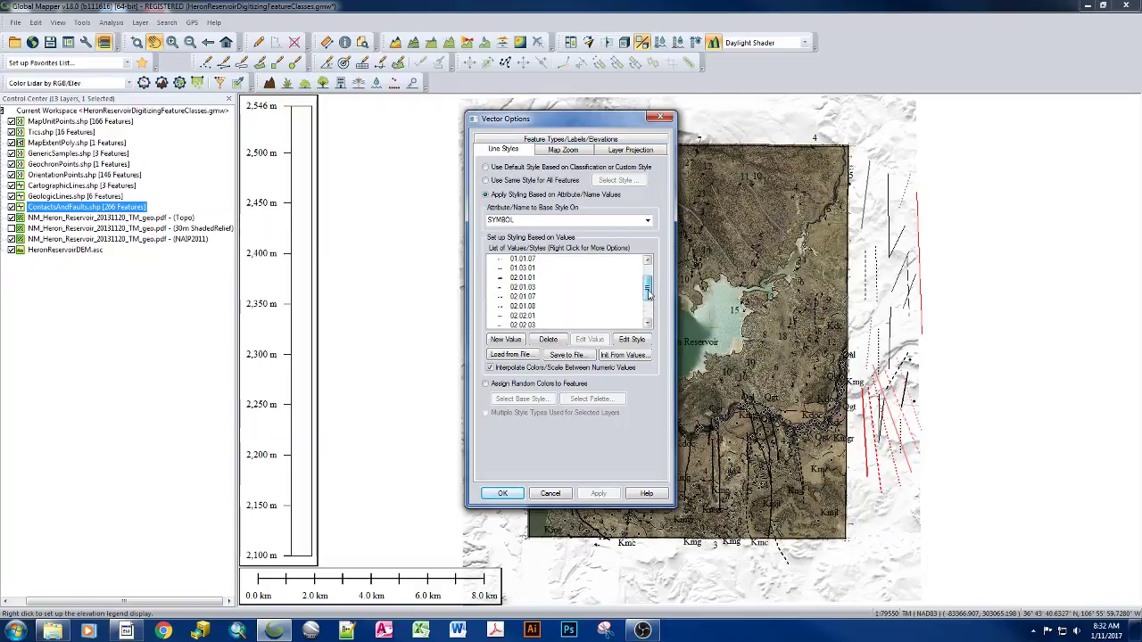
click(558, 492)
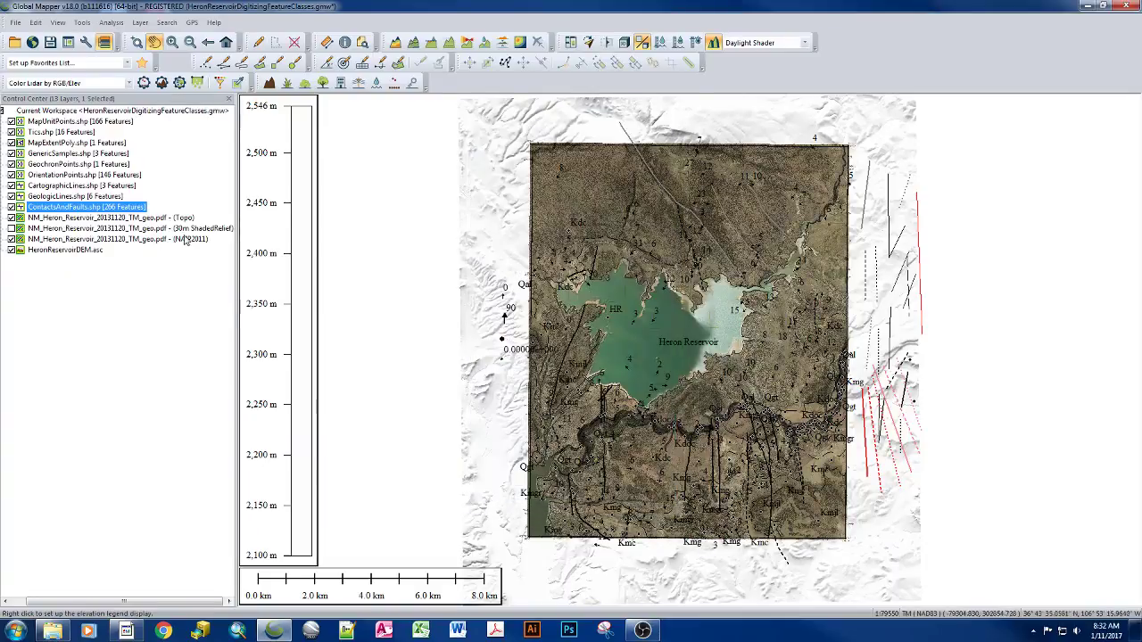
click(68, 41)
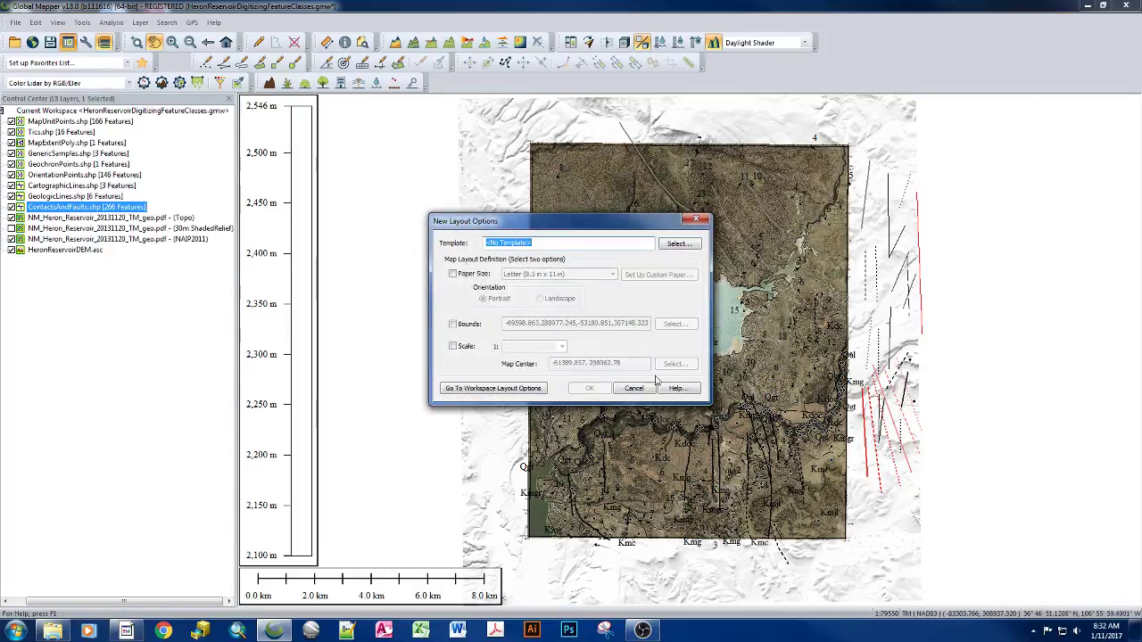
Close the layout options, digitize a trial line, and browse its feature type and layer lists.
click(636, 388)
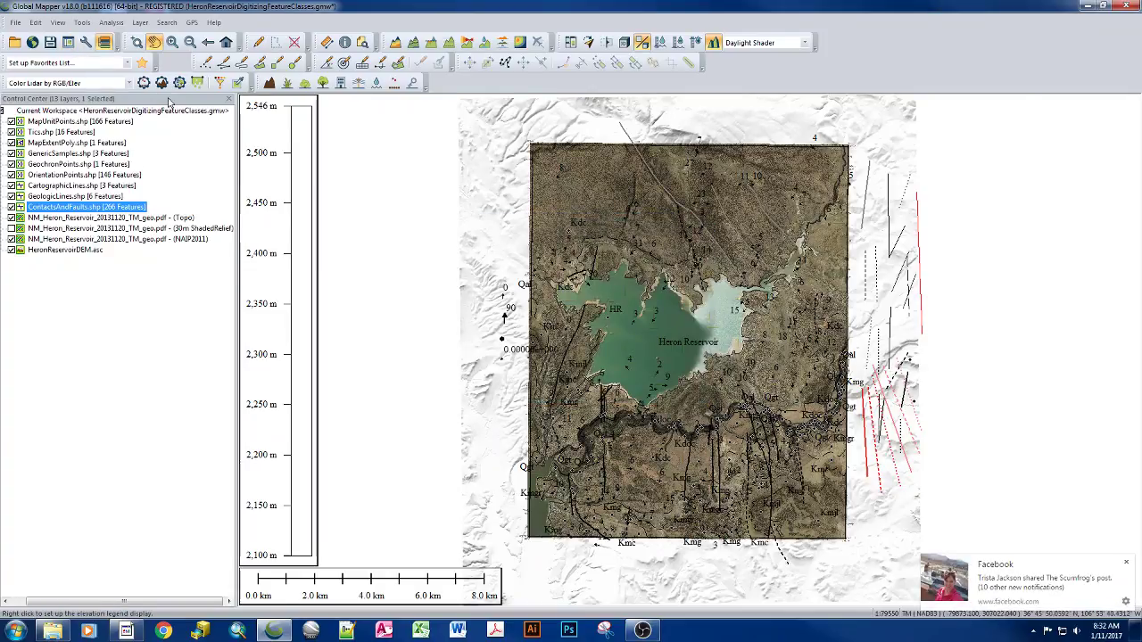
click(223, 62)
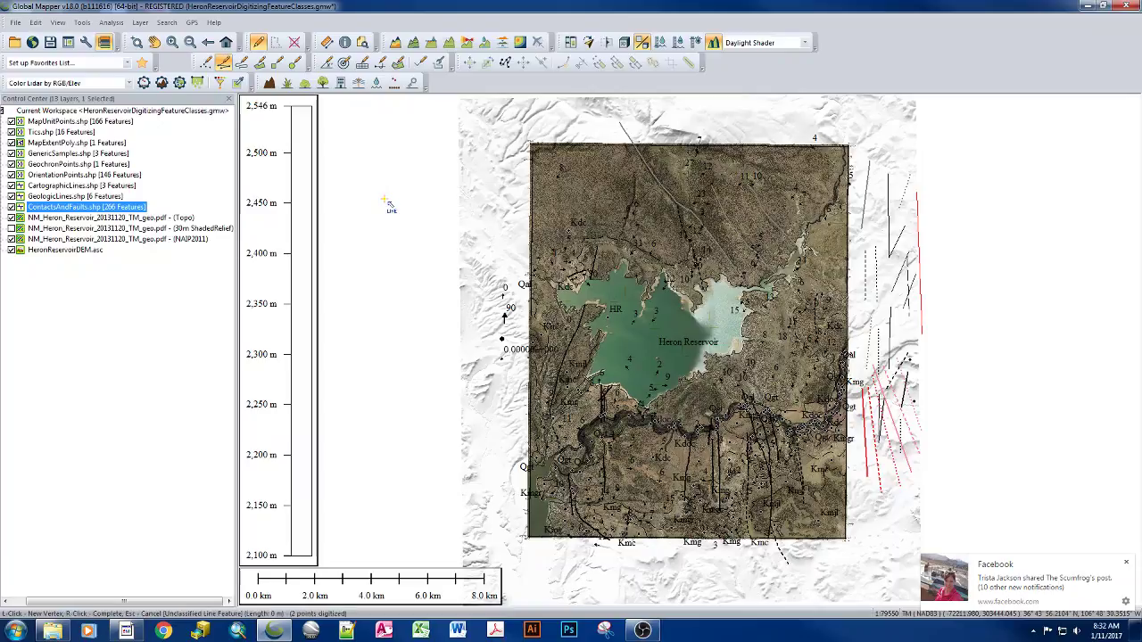
right_click(390, 206)
click(471, 153)
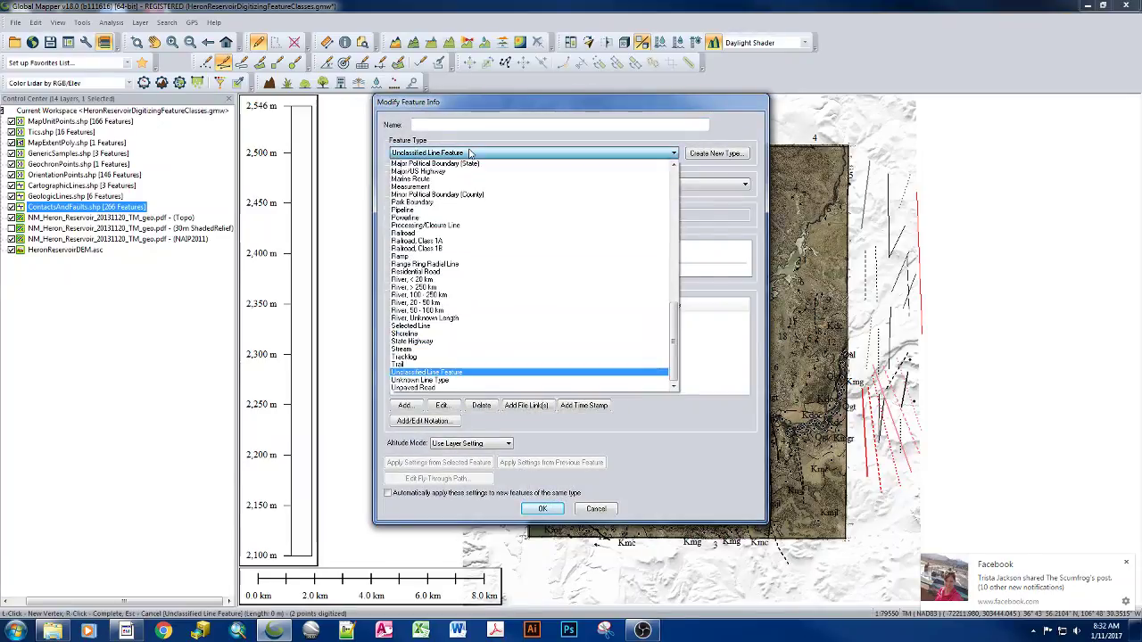
click(471, 153)
click(461, 184)
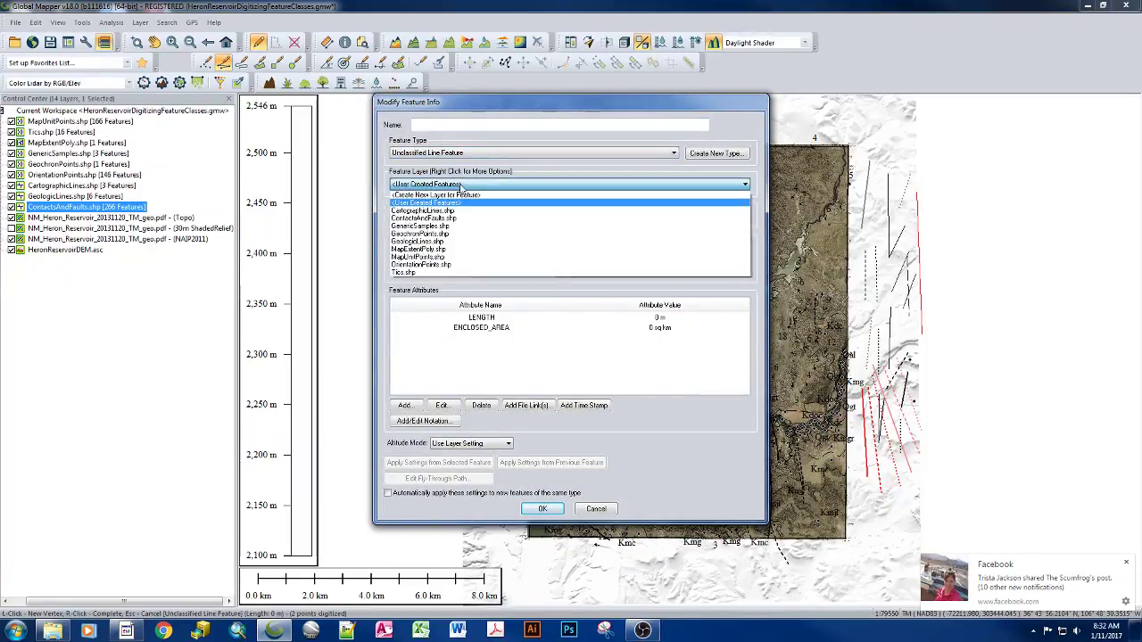
click(461, 184)
click(462, 153)
scroll(454, 211, up, 10)
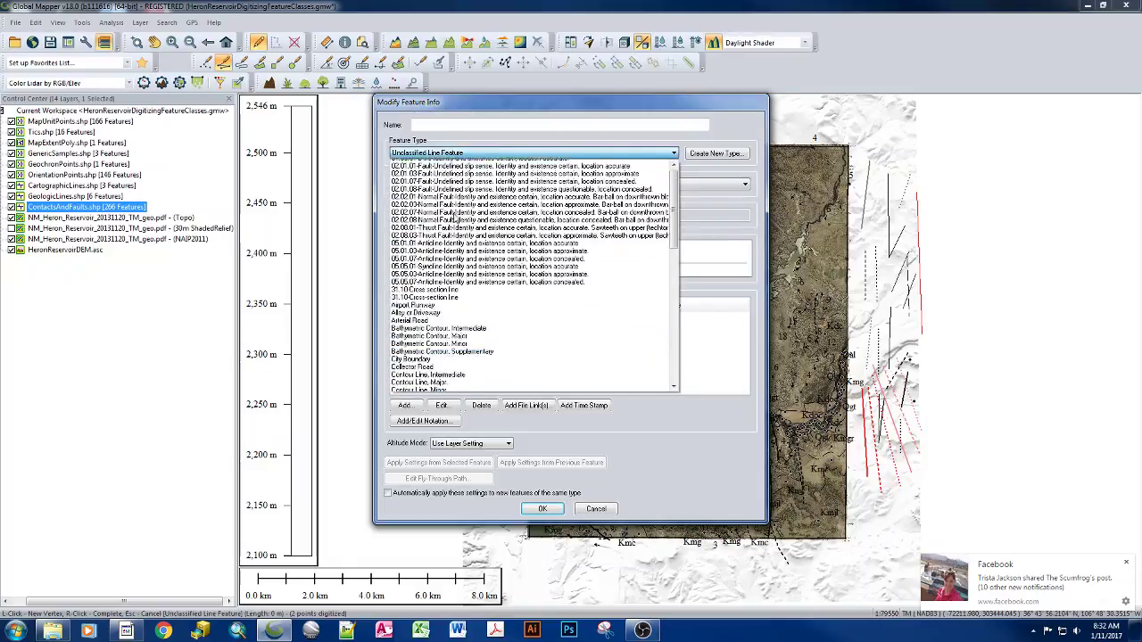
scroll(455, 216, up, 2)
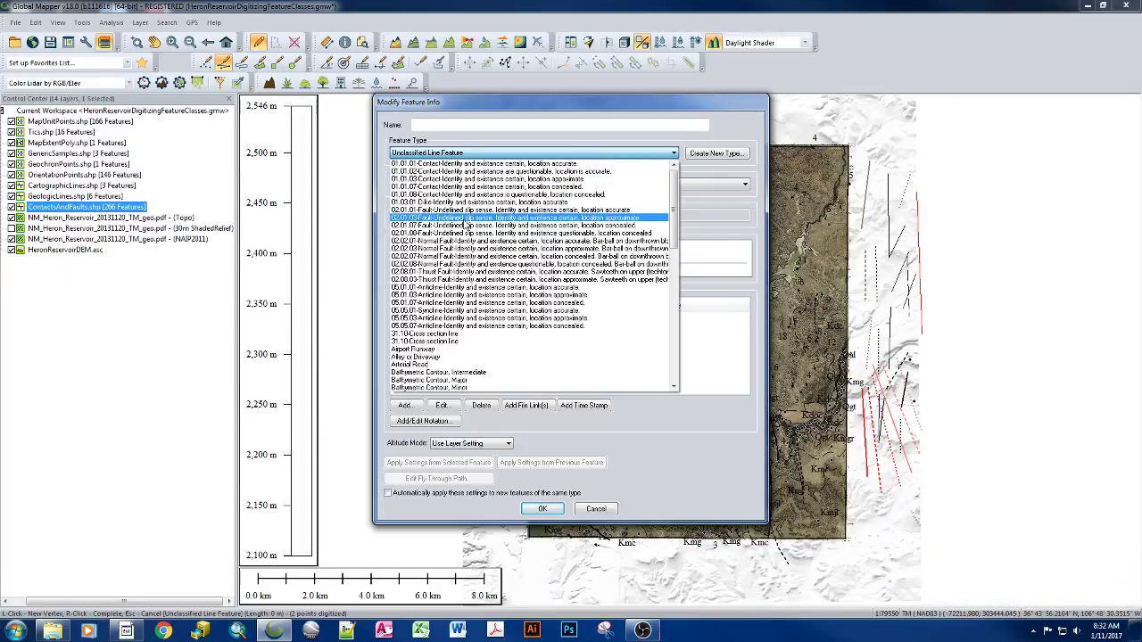
click(149, 260)
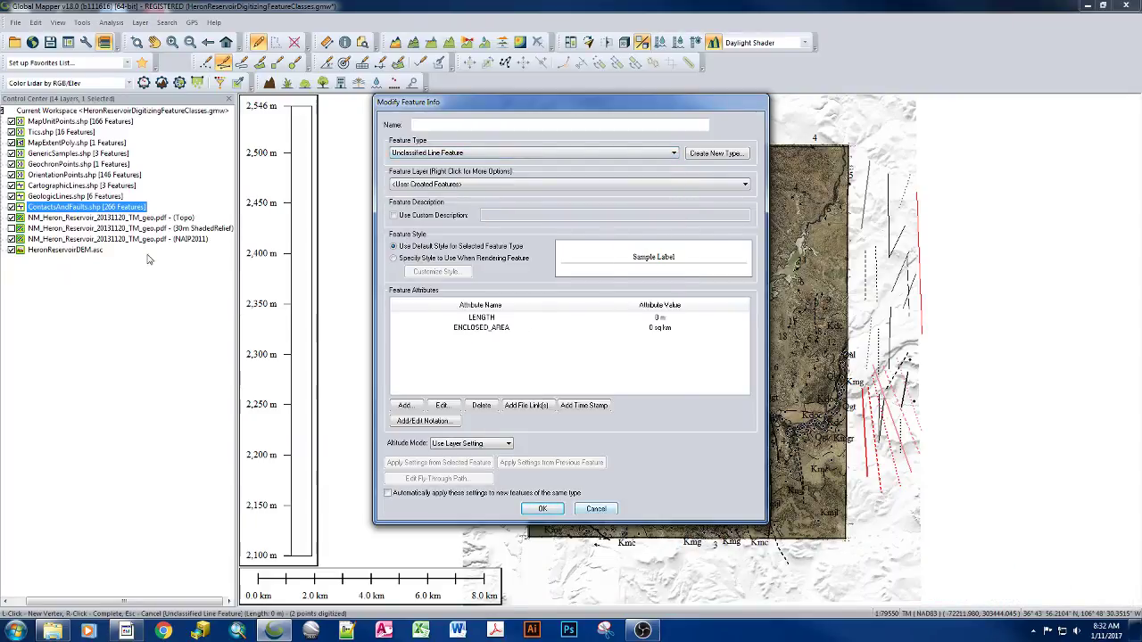
Discard the trial line feature and open the ContactsAndFaults display options.
click(592, 511)
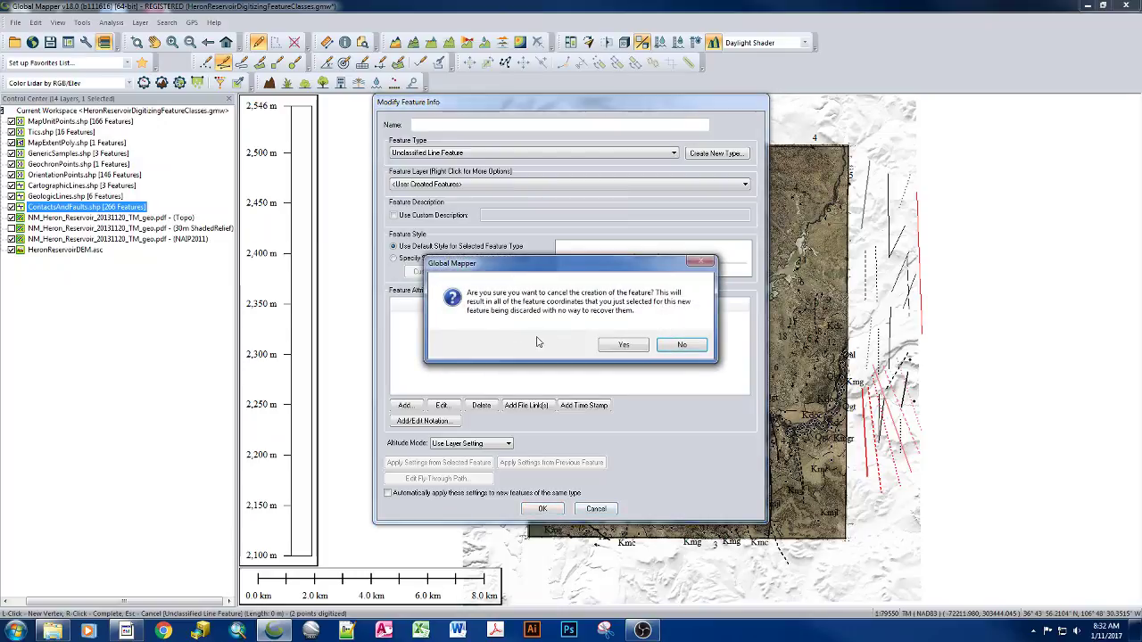
click(618, 343)
double_click(49, 208)
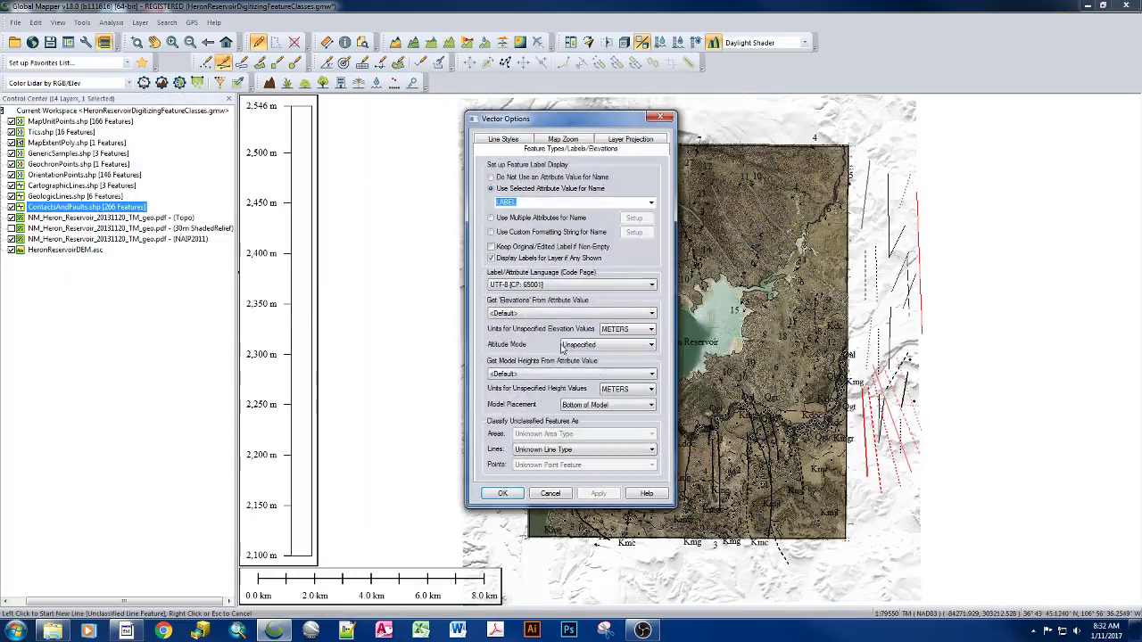
Review the ContactsAndFaults line styles by SYMBOL value, then cancel the Vector Options.
click(502, 140)
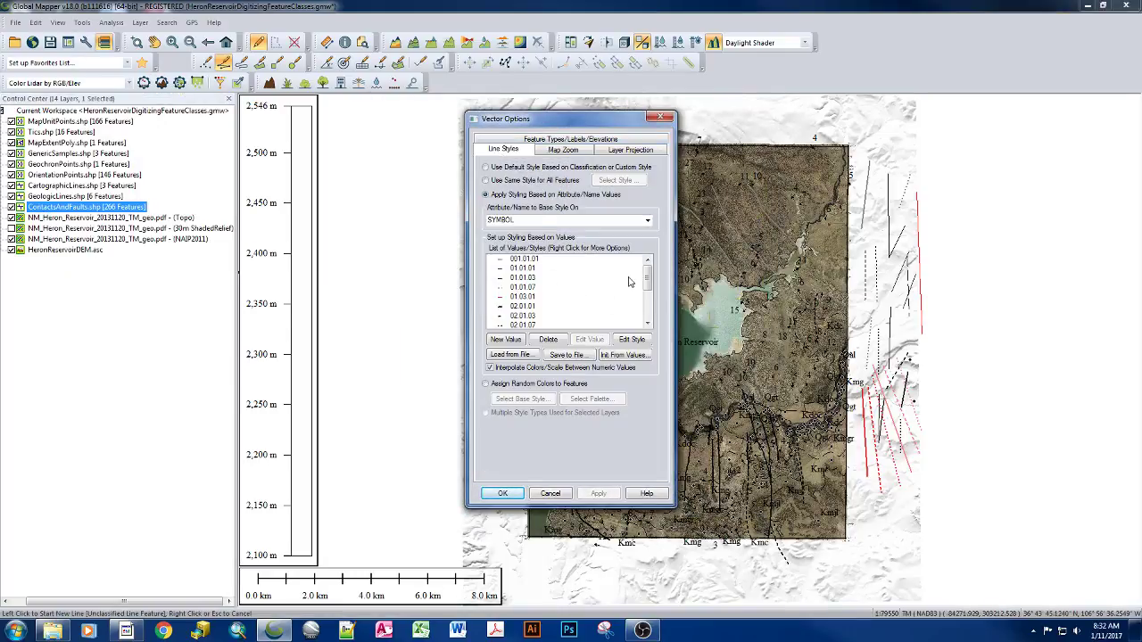
mouse_move(647, 272)
mouse_down()
mouse_move(648, 315)
mouse_move(647, 272)
mouse_up()
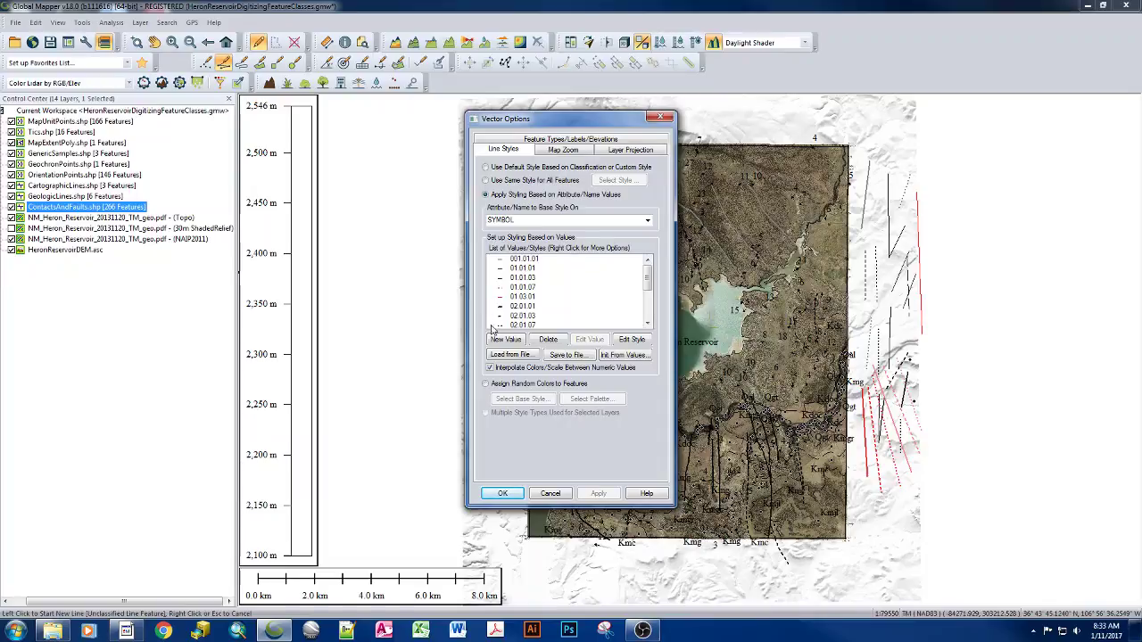
click(552, 492)
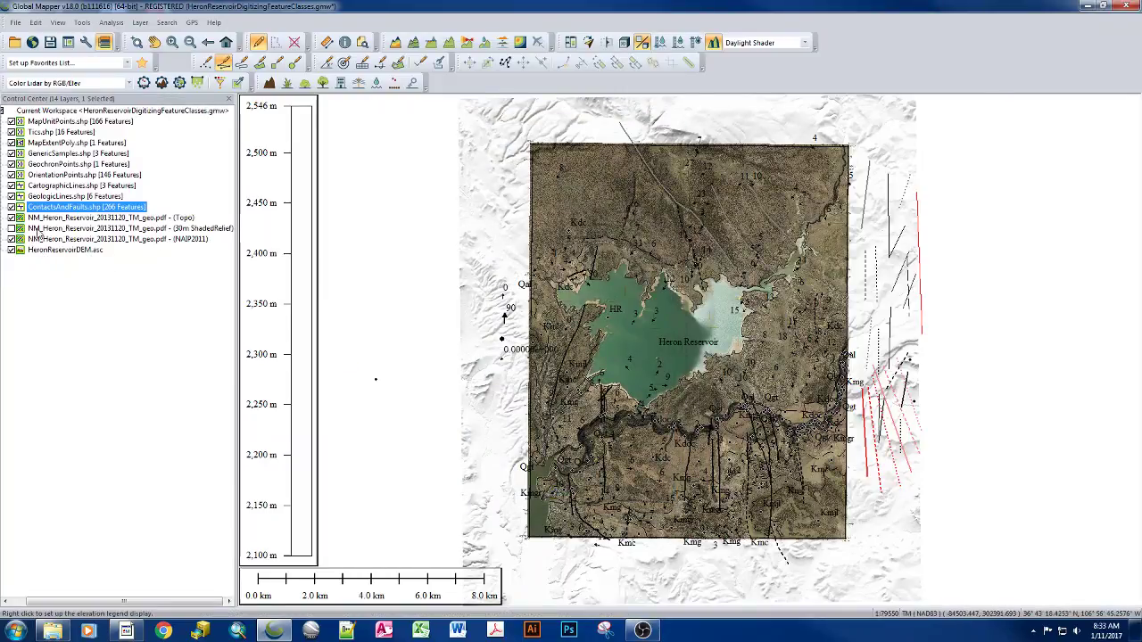
click(84, 220)
double_click(83, 219)
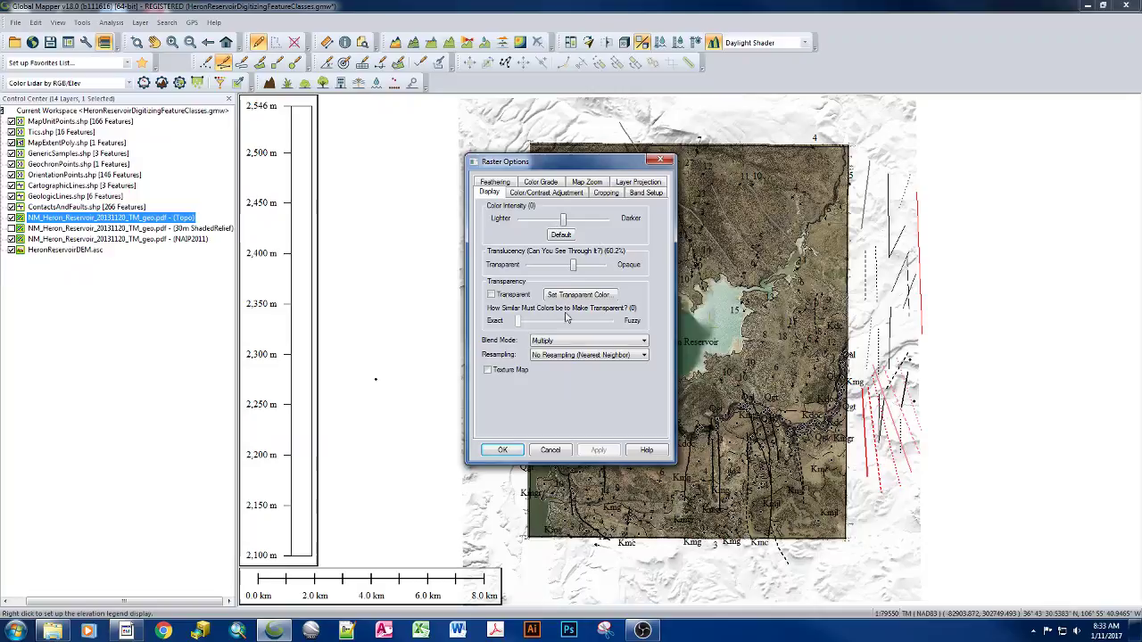
click(555, 451)
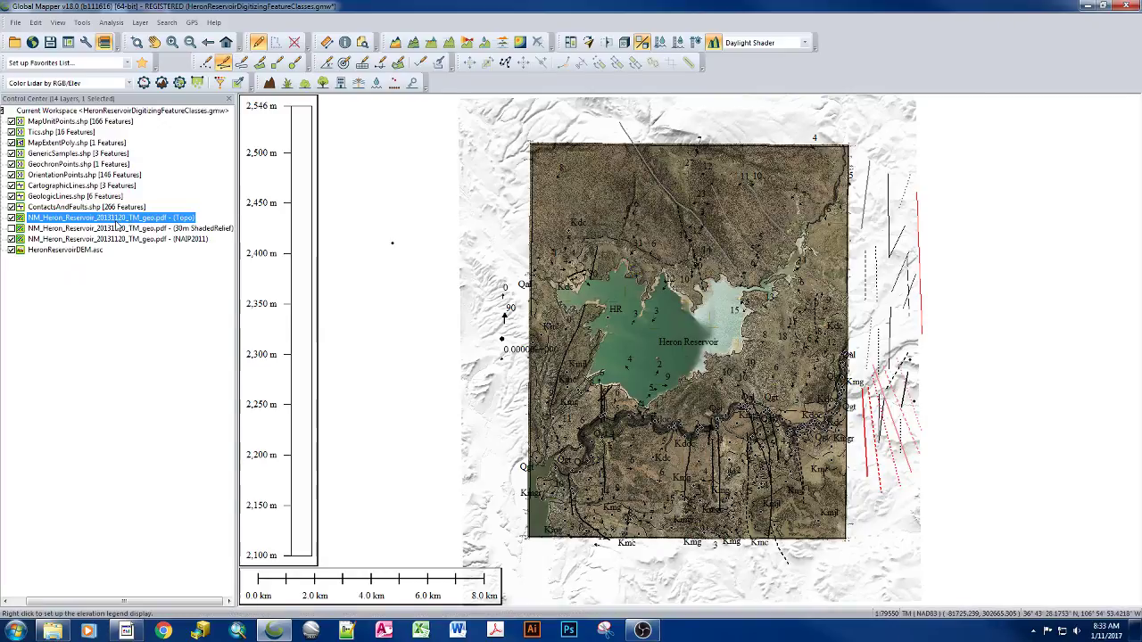
key(F2)
key(Escape)
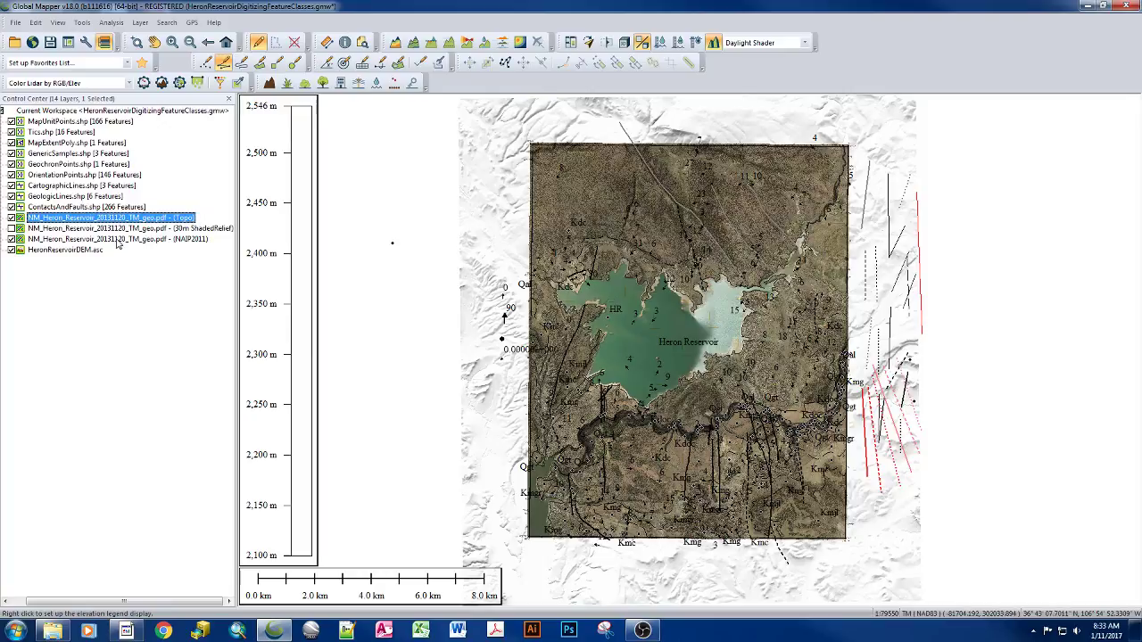
shift+click(117, 241)
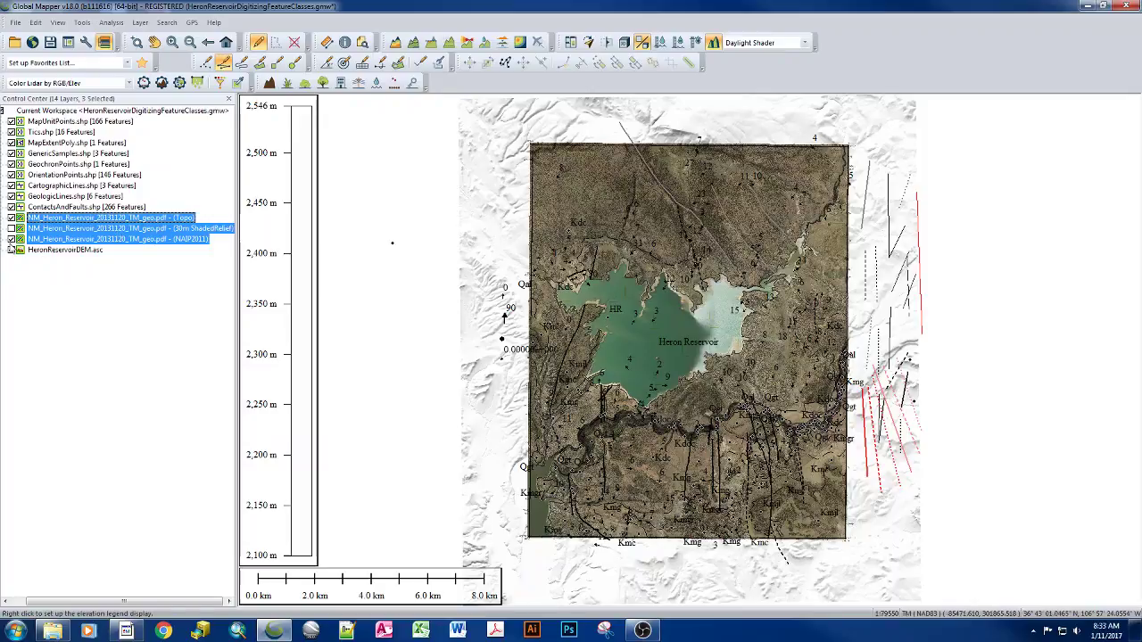
Toggle the NAIP2011 imagery layer off, back on, and off again.
click(11, 239)
click(11, 239)
click(12, 239)
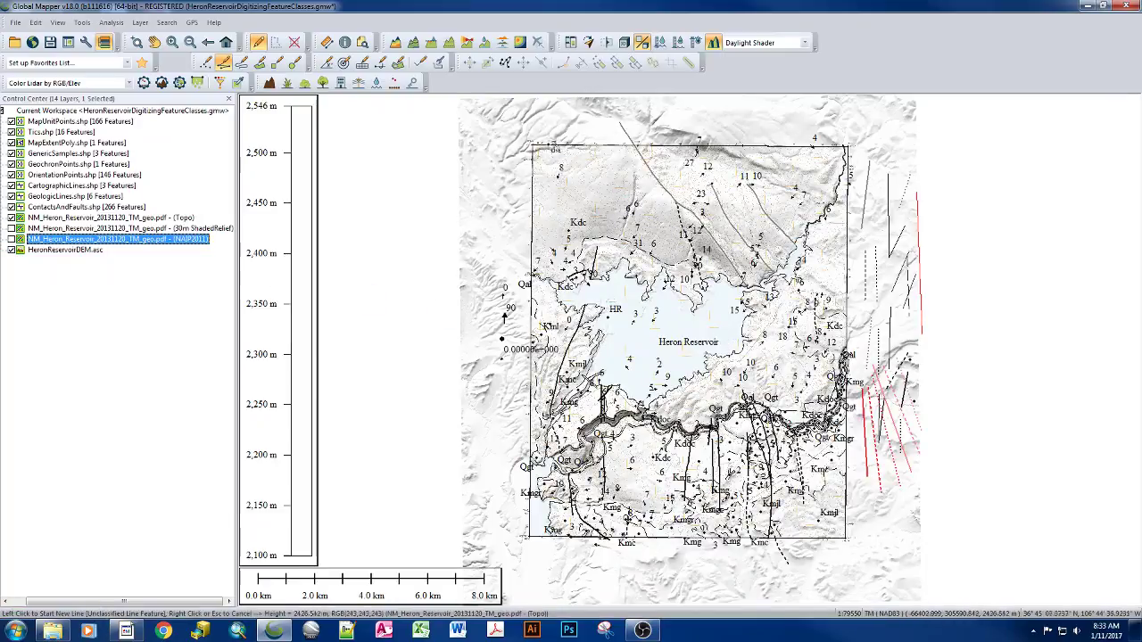
Draw a two-vertex test line across the map, then cancel and discard it.
click(685, 259)
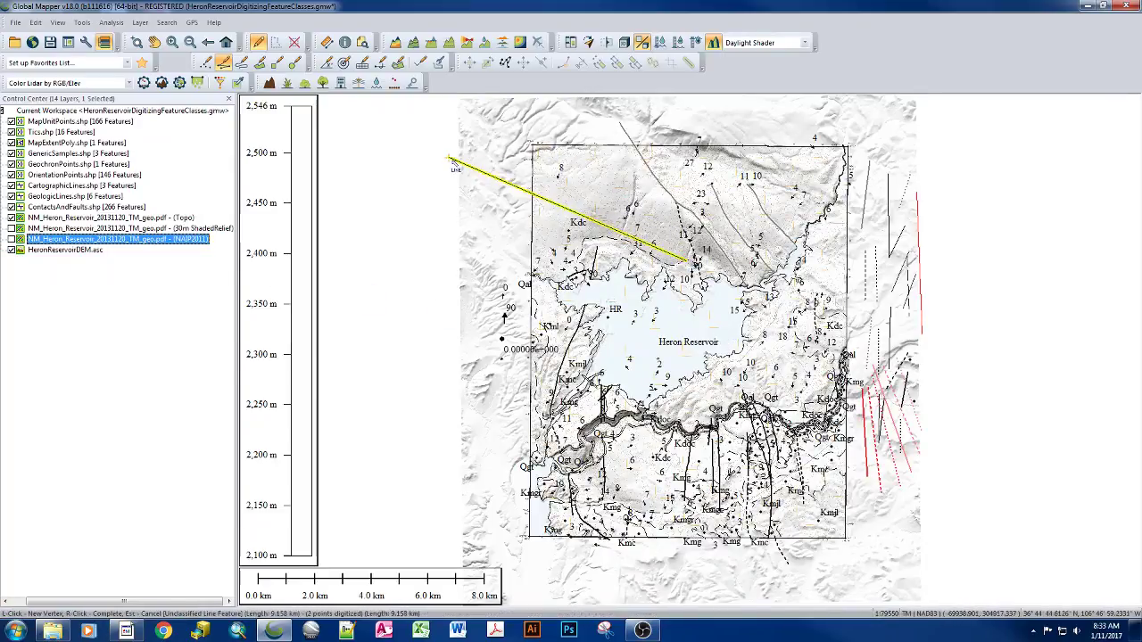
click(449, 156)
right_click(451, 158)
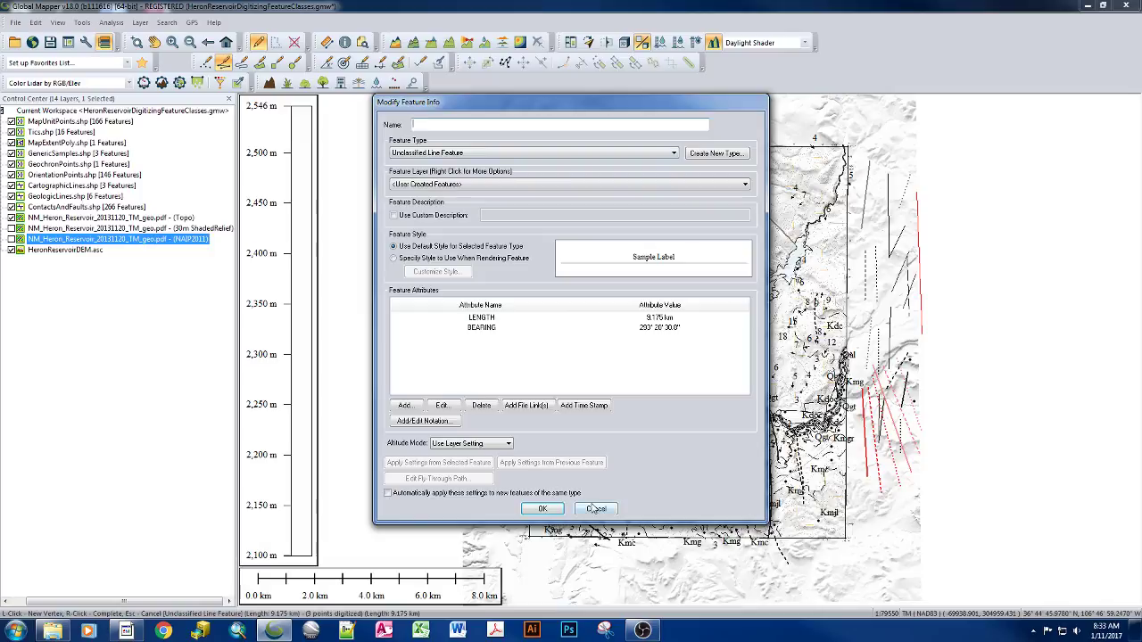
click(596, 508)
click(624, 345)
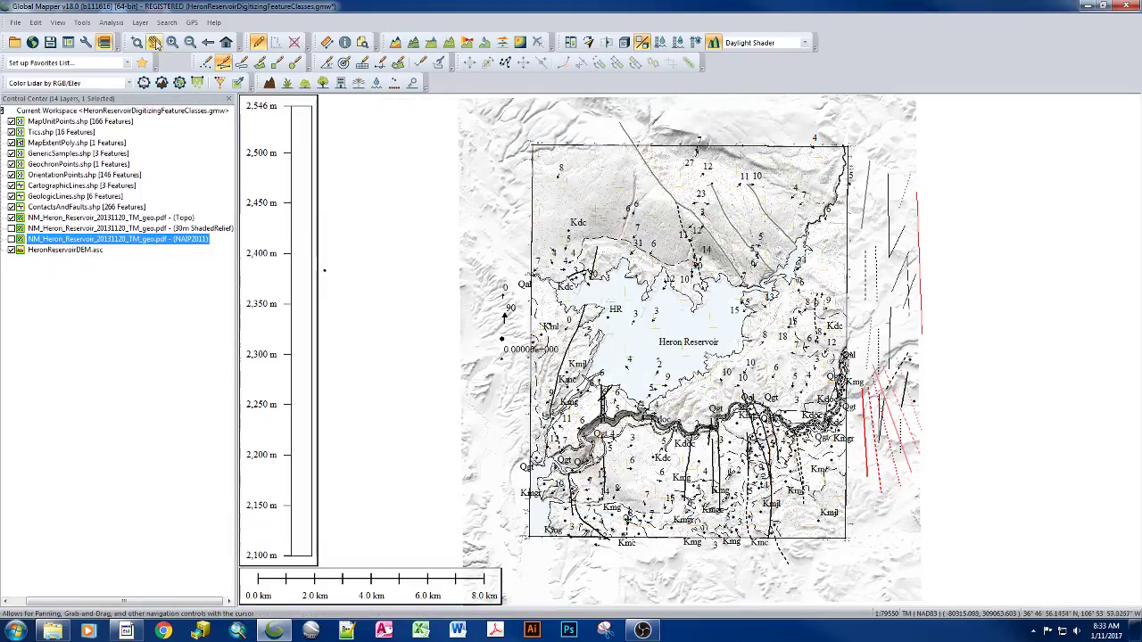
Zoom onto the northern hillside, show NAIP2011 imagery and hide 30m ShadedRelief.
drag(553, 189, 477, 184)
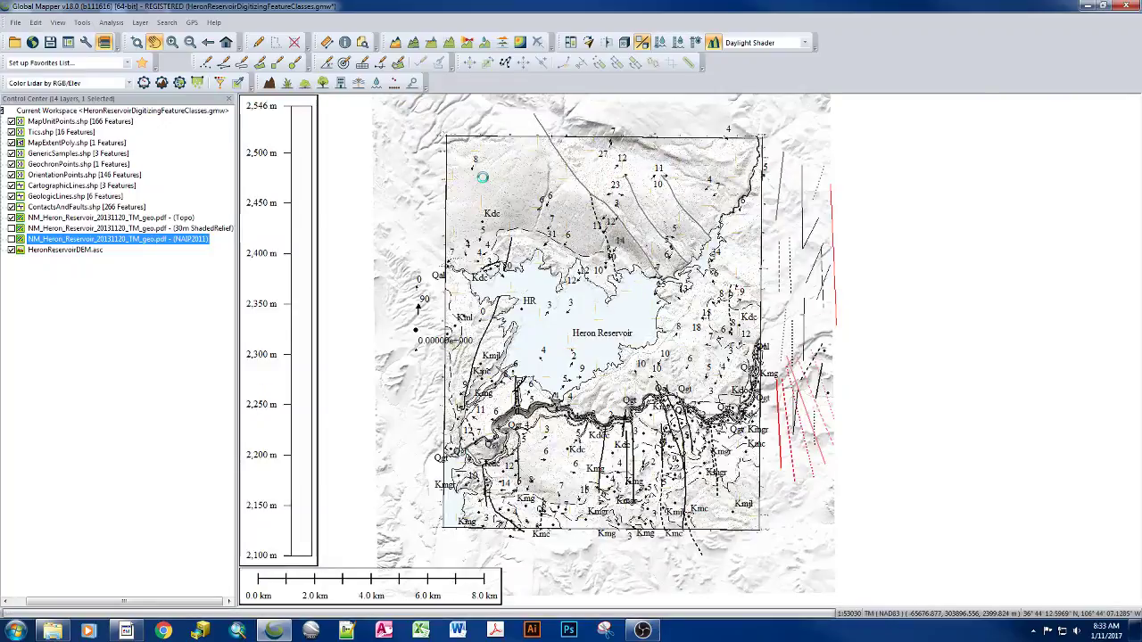
scroll(482, 177, up, 2)
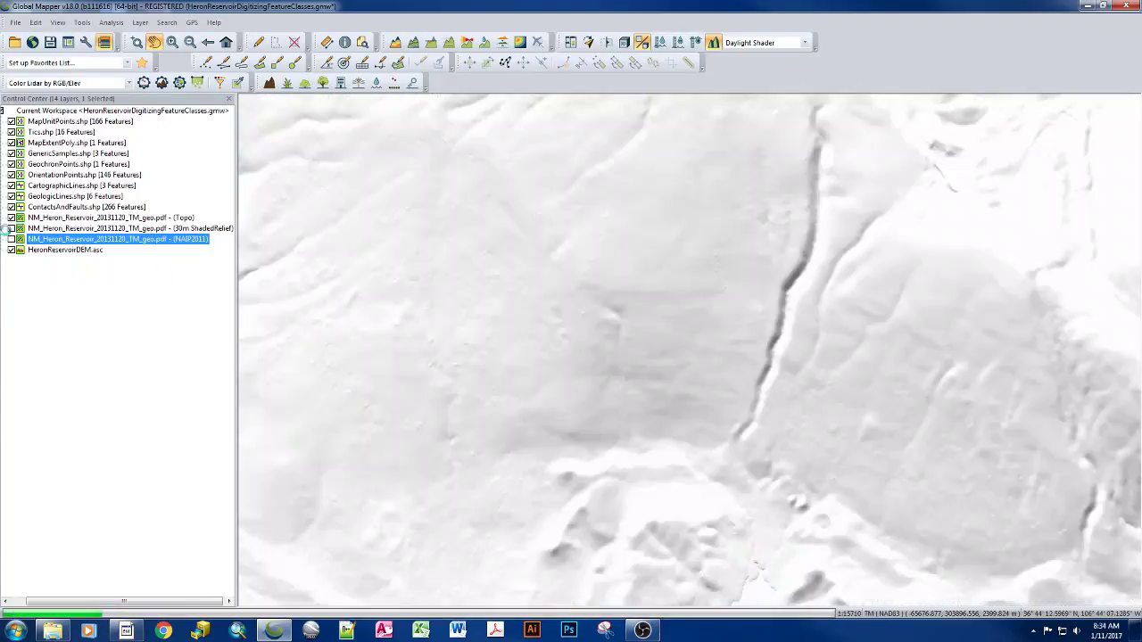
click(10, 240)
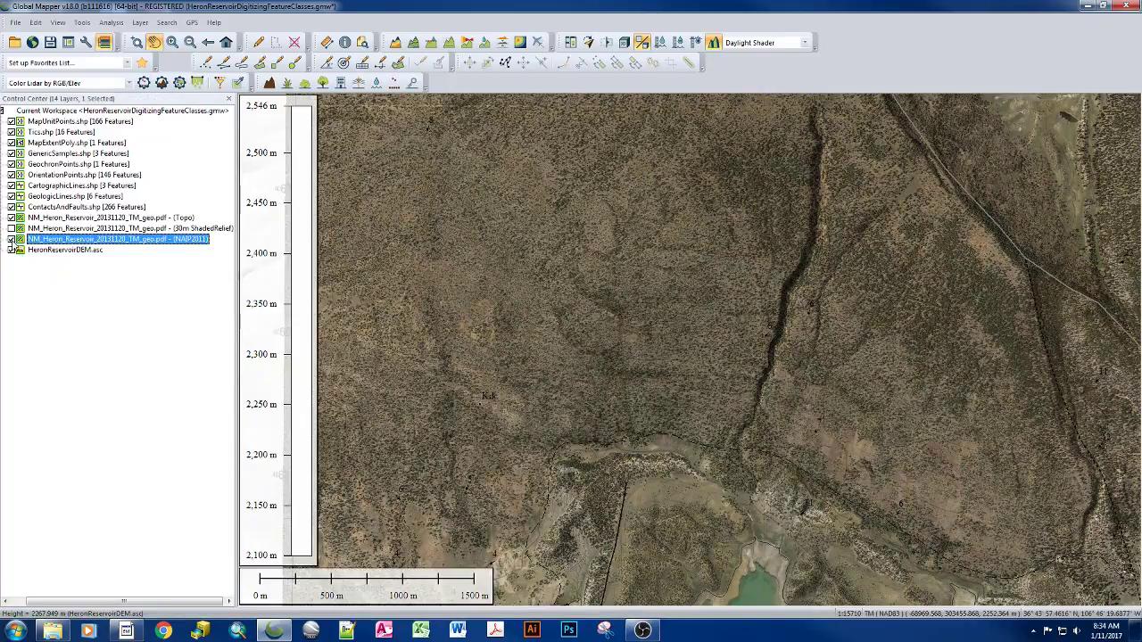
click(10, 229)
Raise the Topo layer's translucency from 60.2% to 100% opaque and apply it.
double_click(70, 220)
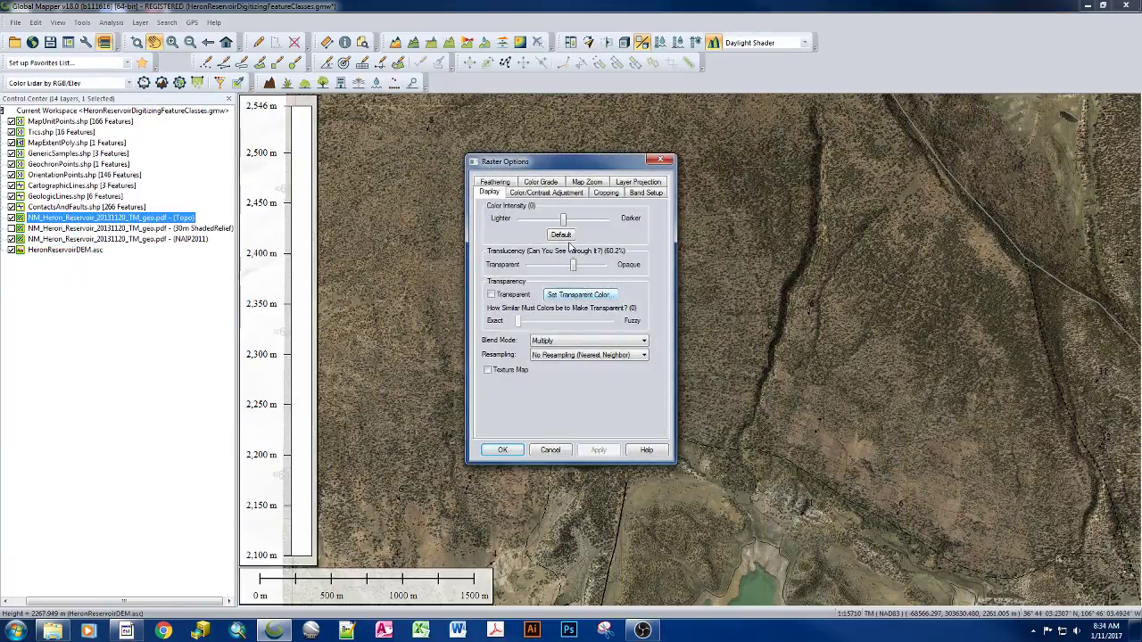
drag(574, 267, 623, 273)
click(599, 450)
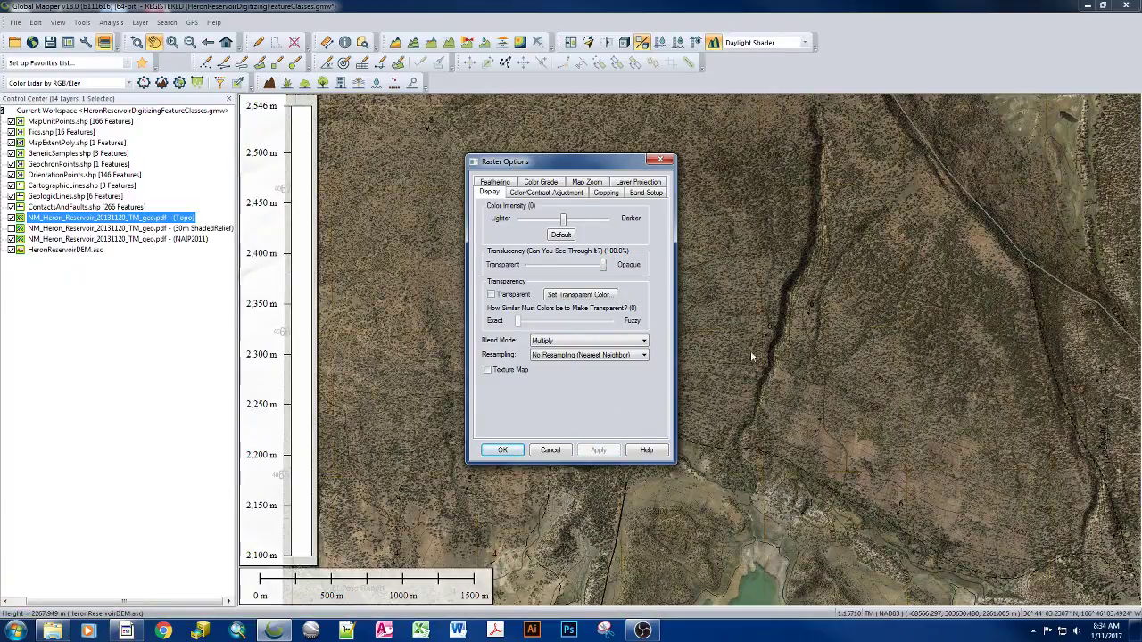
click(503, 450)
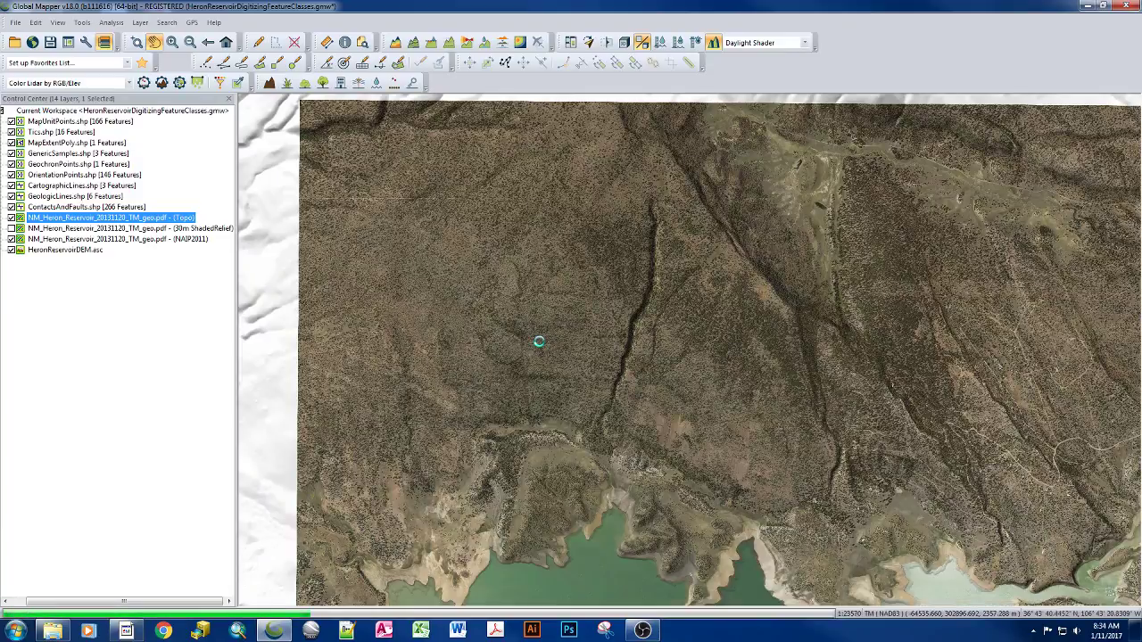
scroll(539, 342, down, 1)
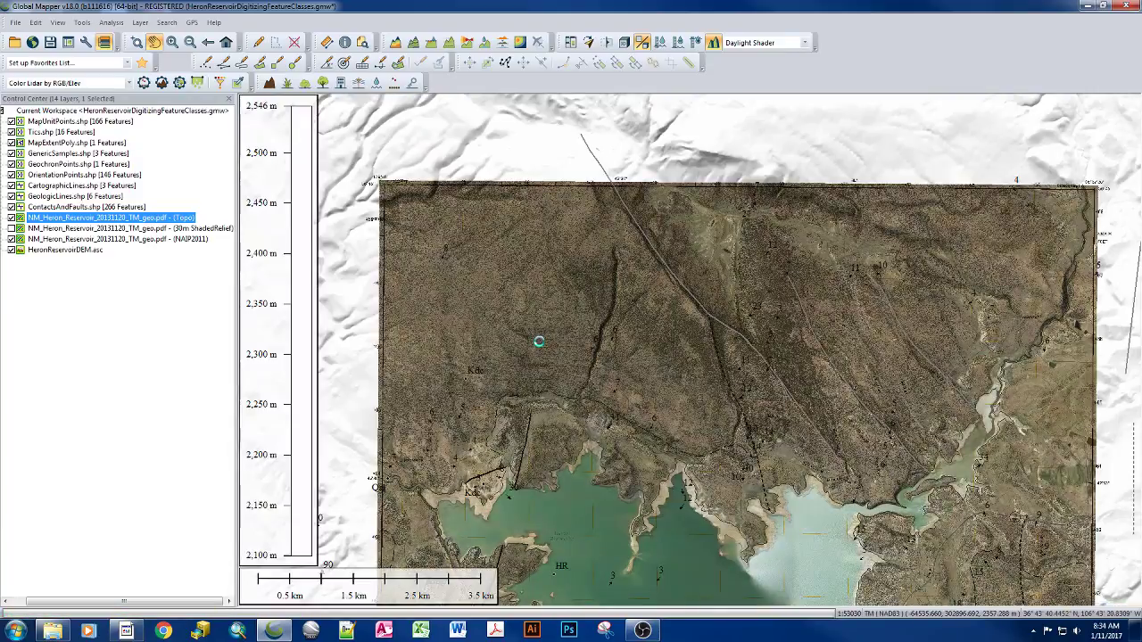
scroll(539, 342, up, 2)
scroll(539, 342, up, 1)
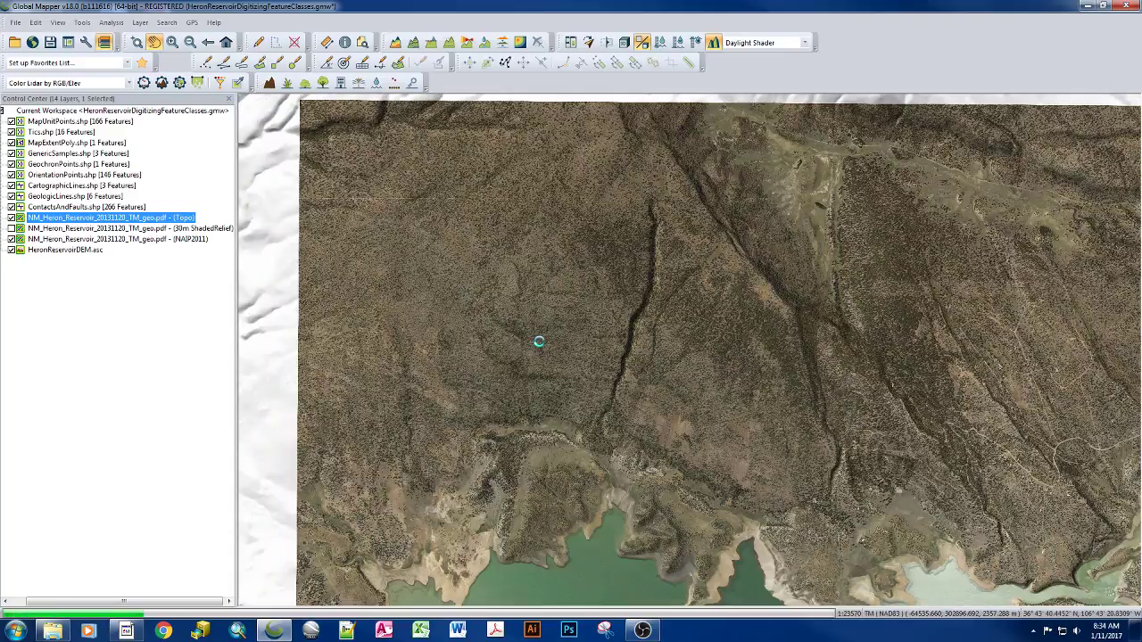
scroll(539, 342, up, 1)
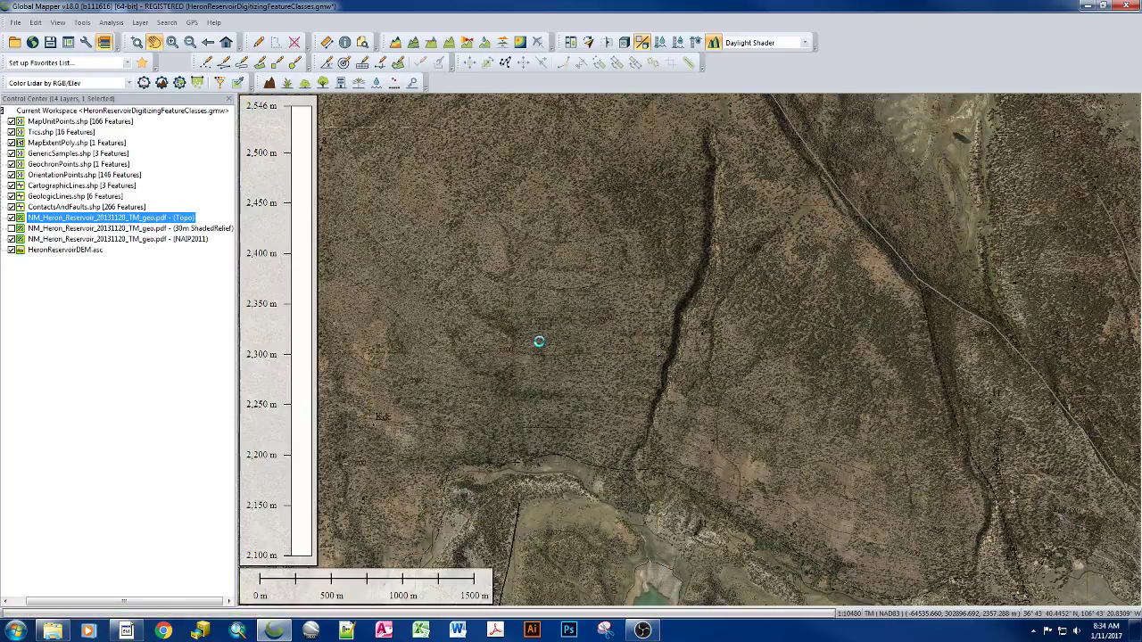
scroll(539, 342, up, 1)
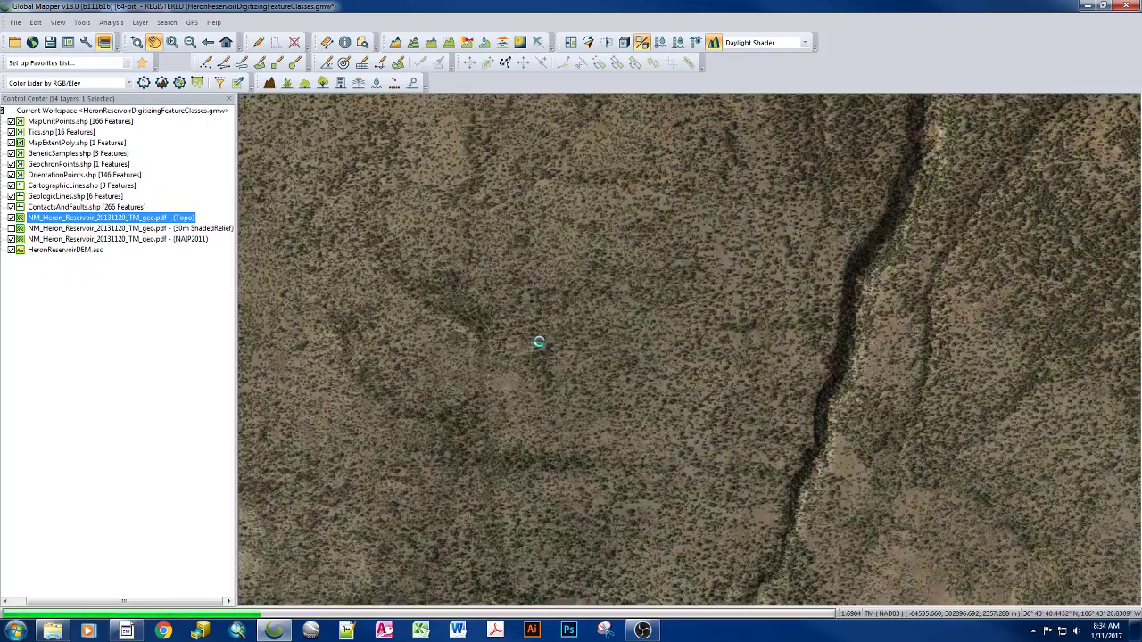
scroll(539, 342, up, 1)
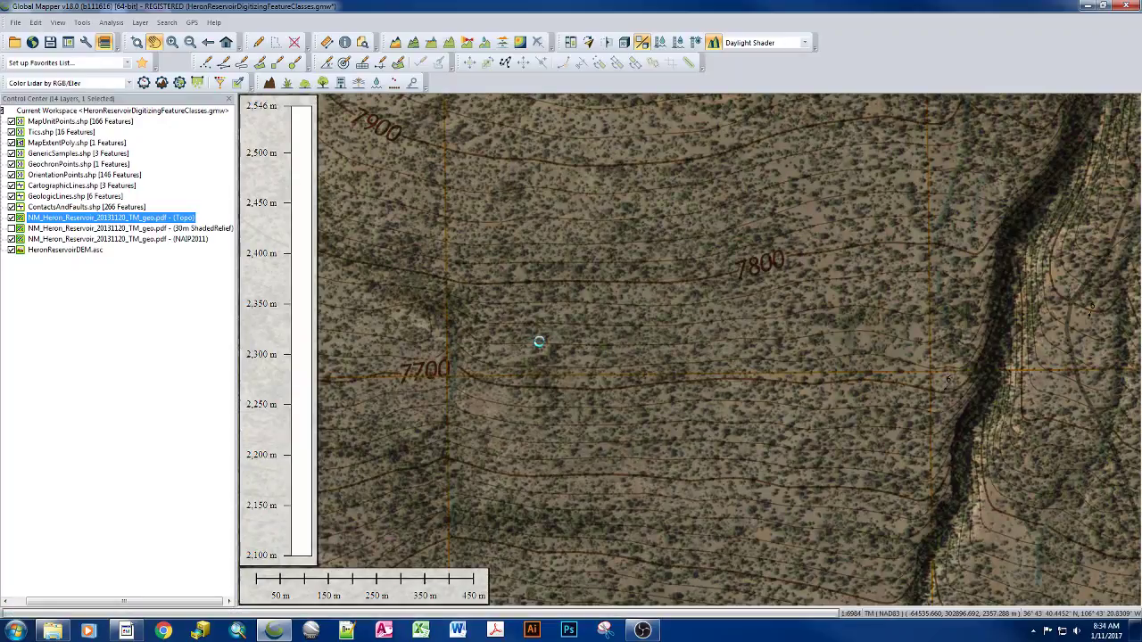
scroll(539, 341, down, 1)
scroll(539, 341, down, 1)
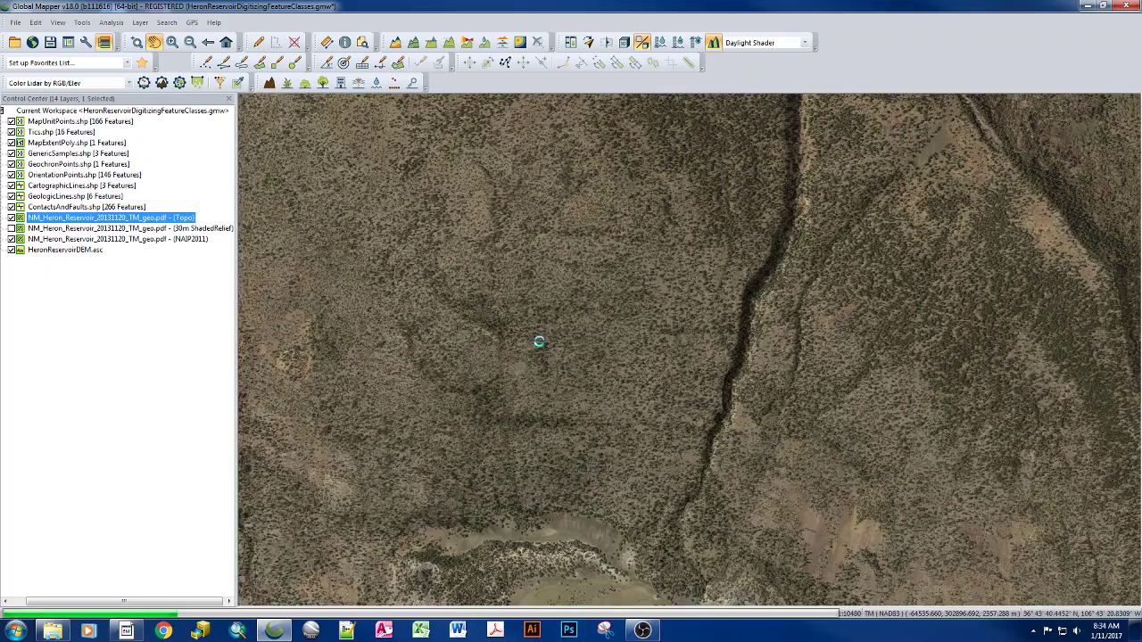
scroll(539, 342, down, 1)
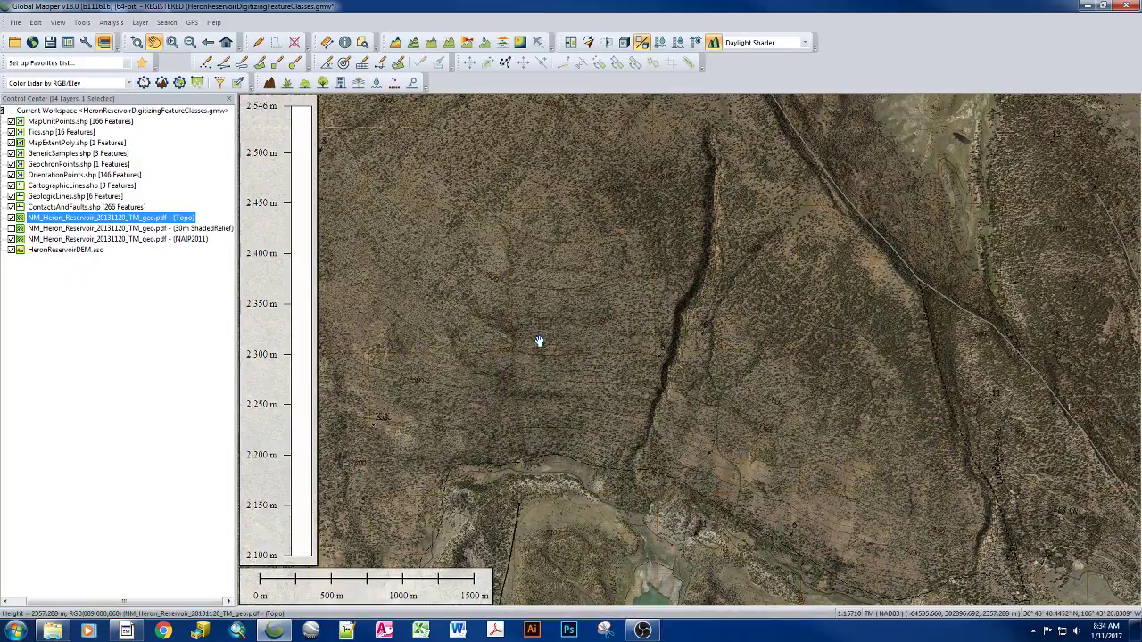
Set the NAIP2011 imagery layer's translucency to 80.1% so contours show through.
double_click(113, 240)
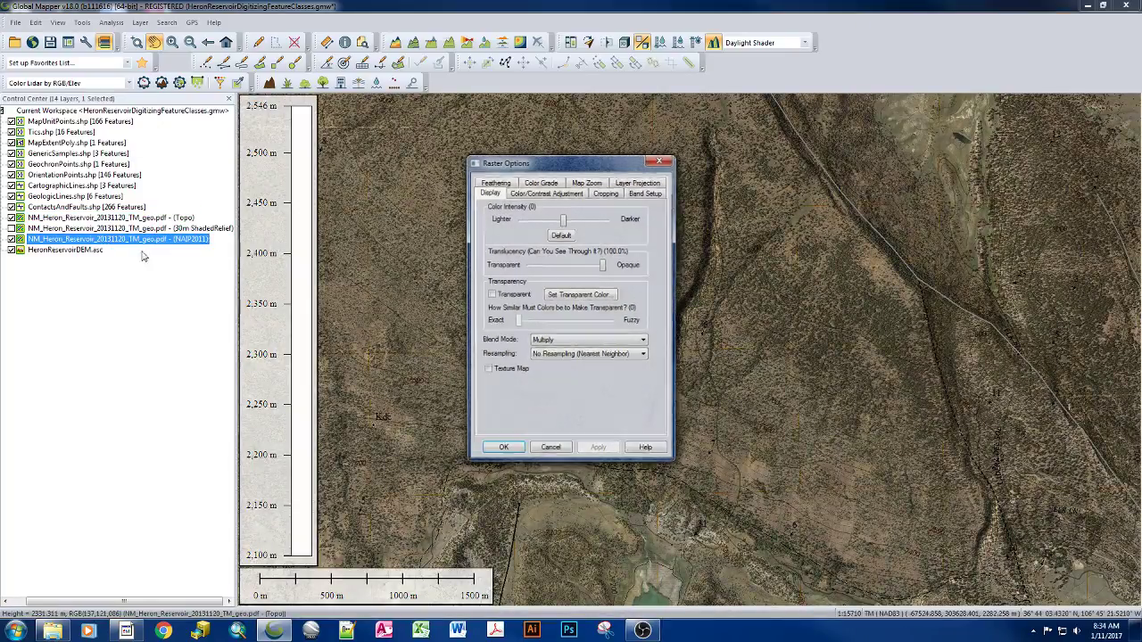
click(561, 273)
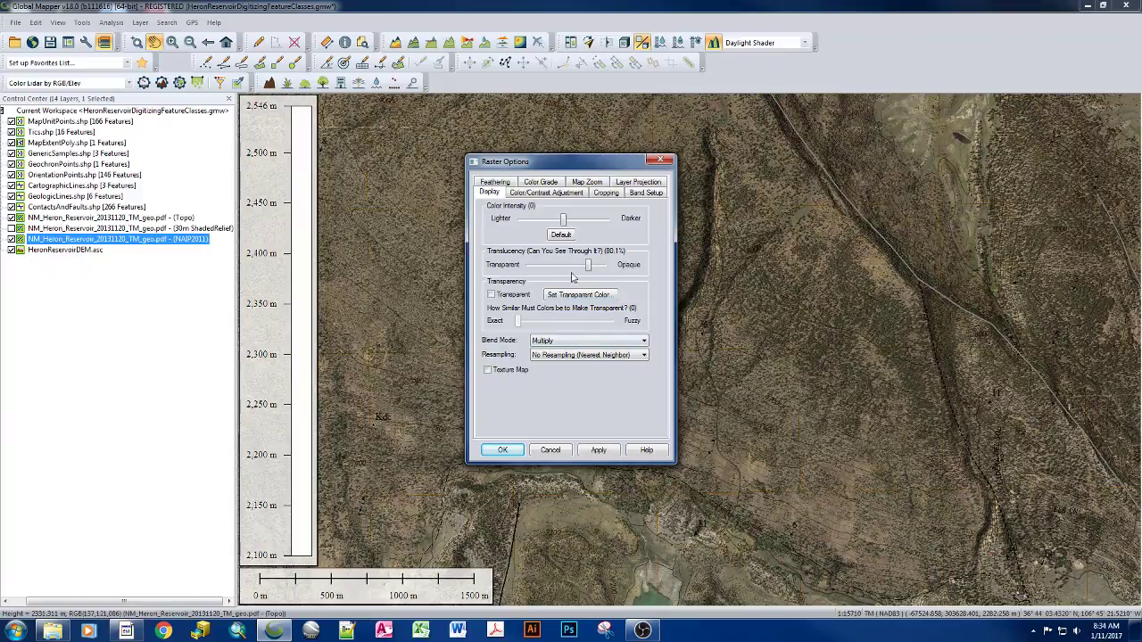
click(502, 452)
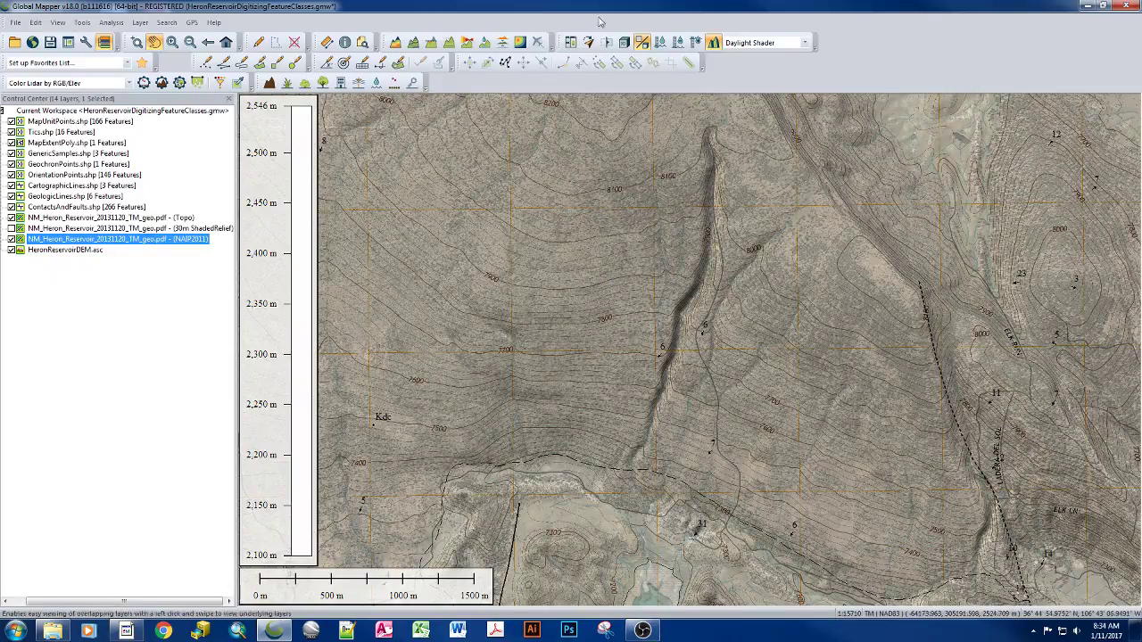
right_click(62, 250)
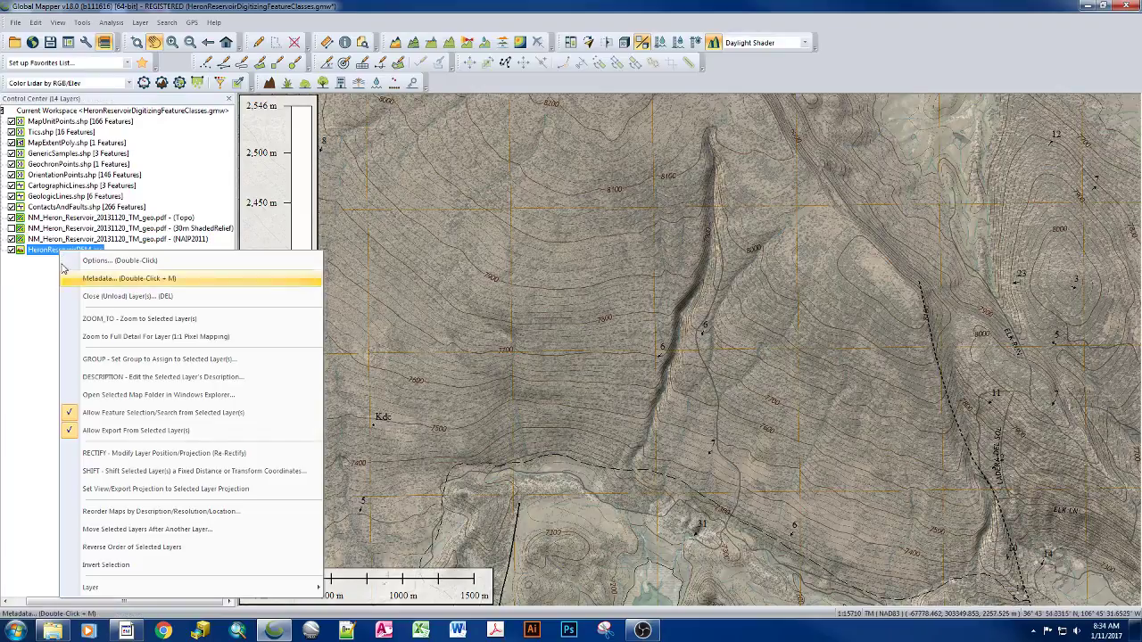
Zoom to HeronReservoirDEM.asc's full extent and select all workspace layers.
click(99, 320)
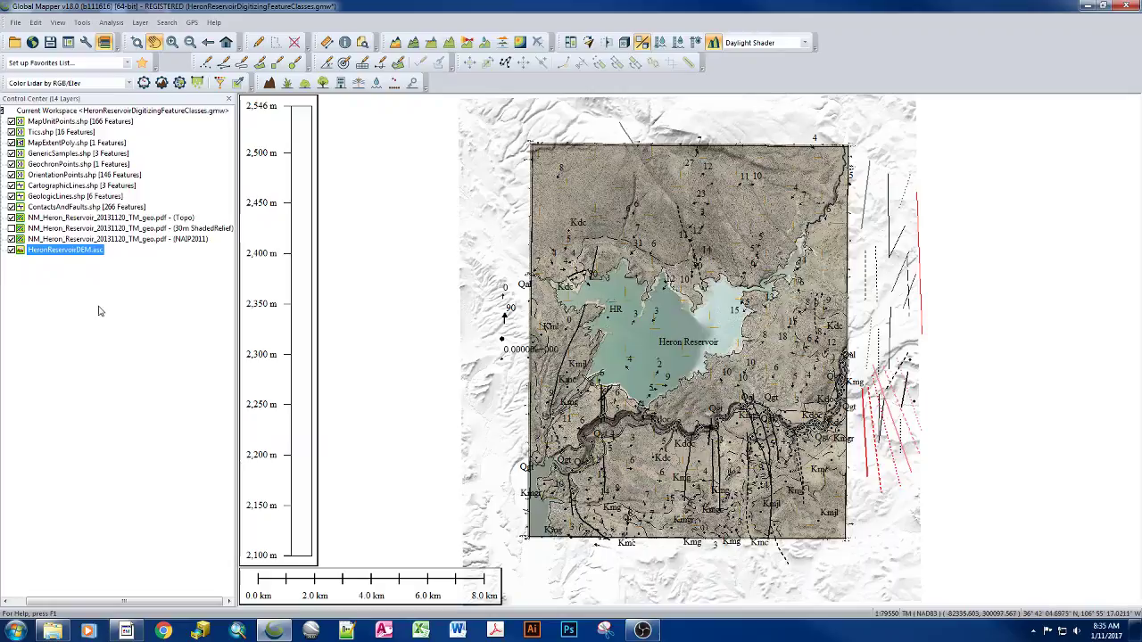
click(71, 112)
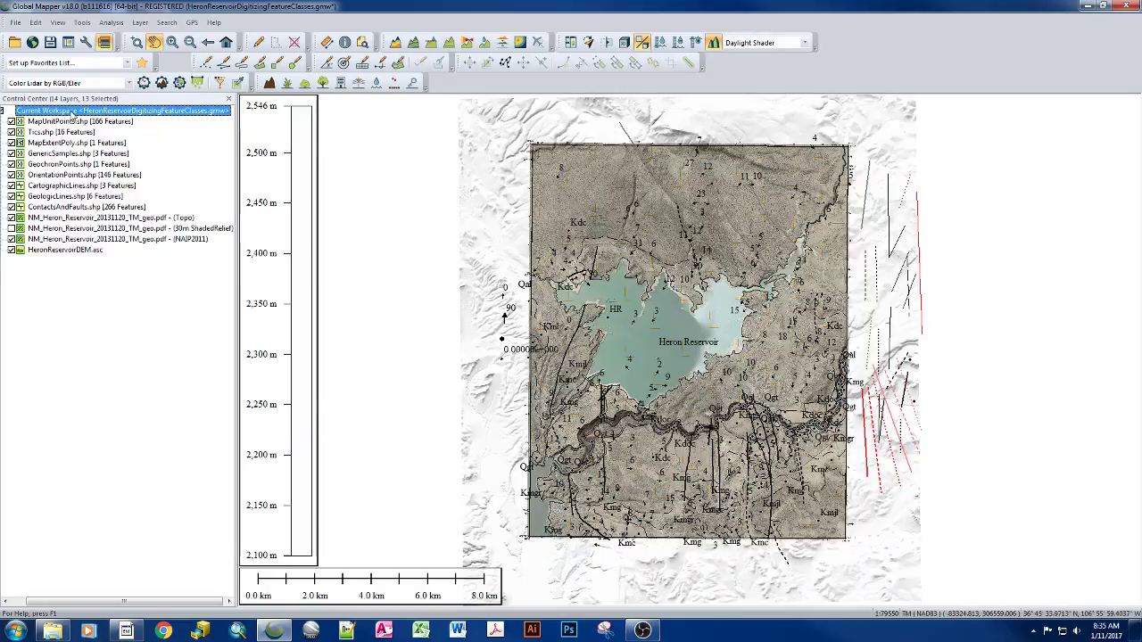
Dismiss the workspace options menu and clear the layer selection.
right_click(71, 113)
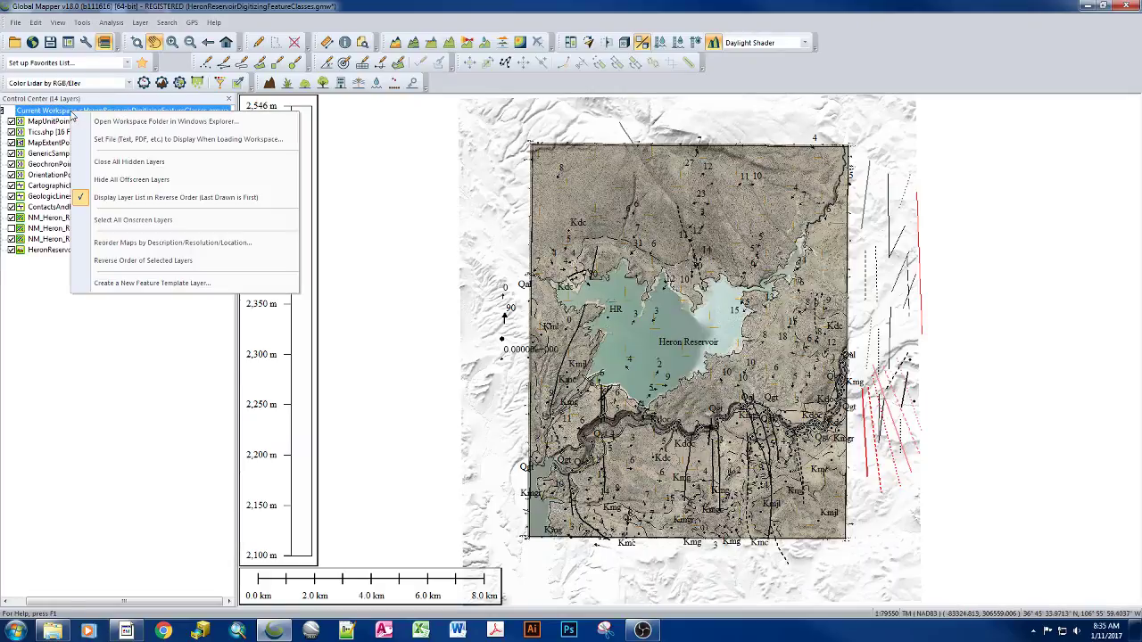
click(44, 252)
click(39, 264)
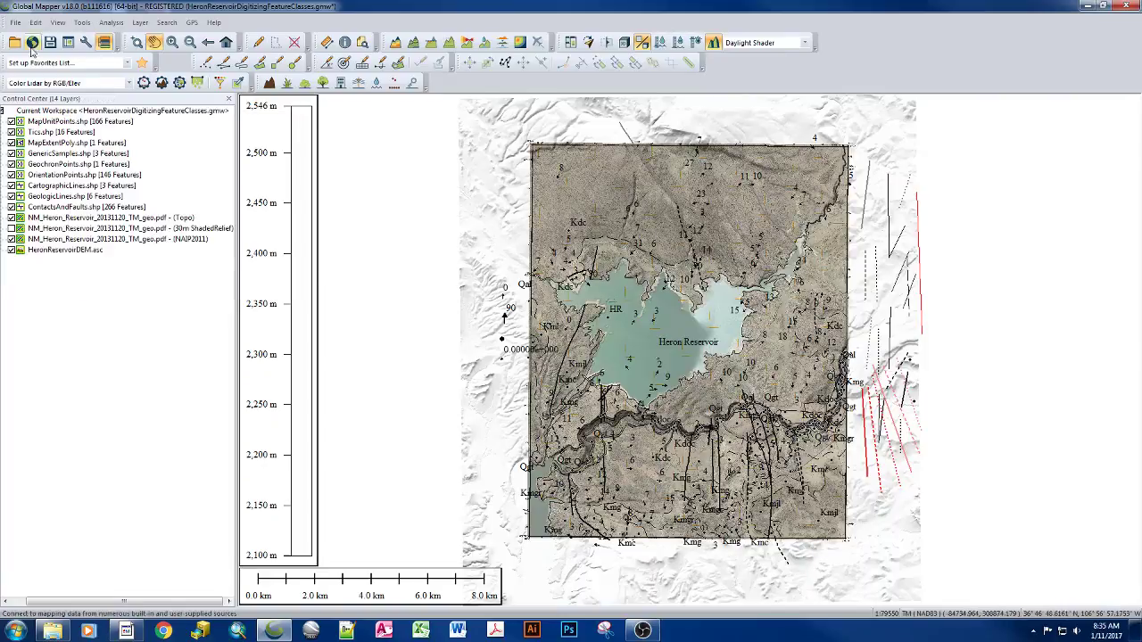
Load TierraAmarilla_GM-19_NAD27 from the Repository > Rasters > GM-19 folder.
click(14, 42)
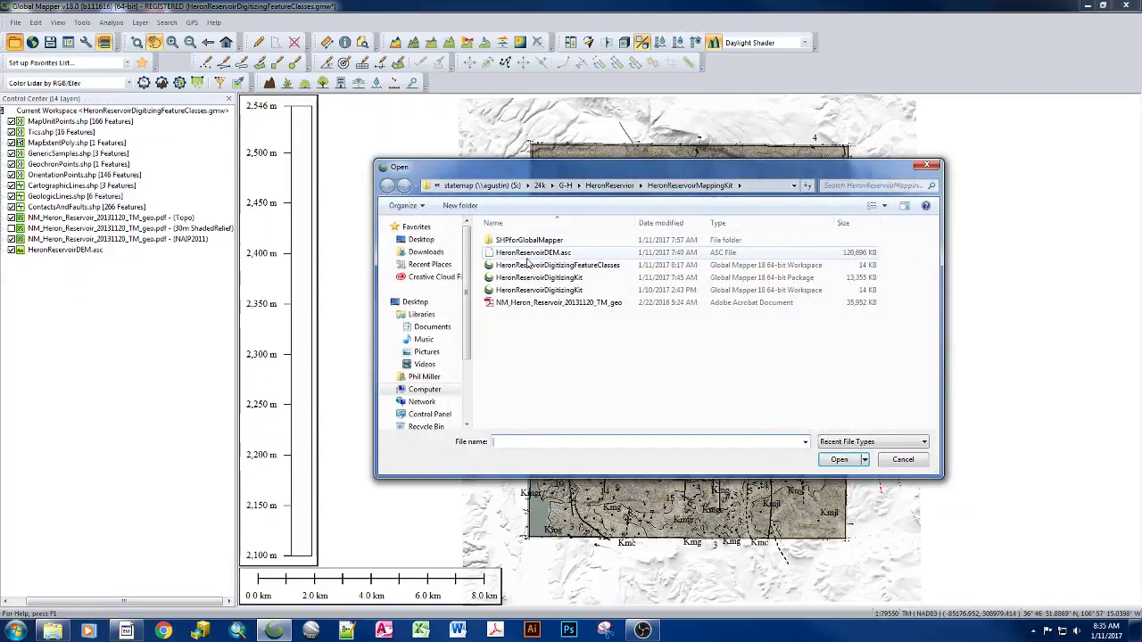
click(603, 189)
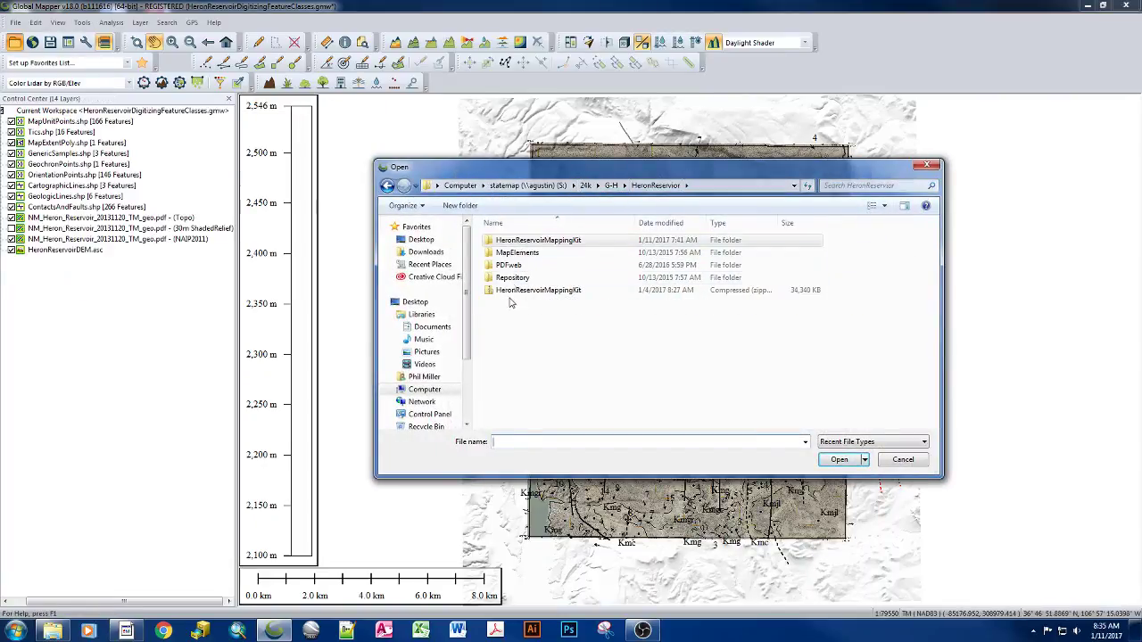
double_click(510, 278)
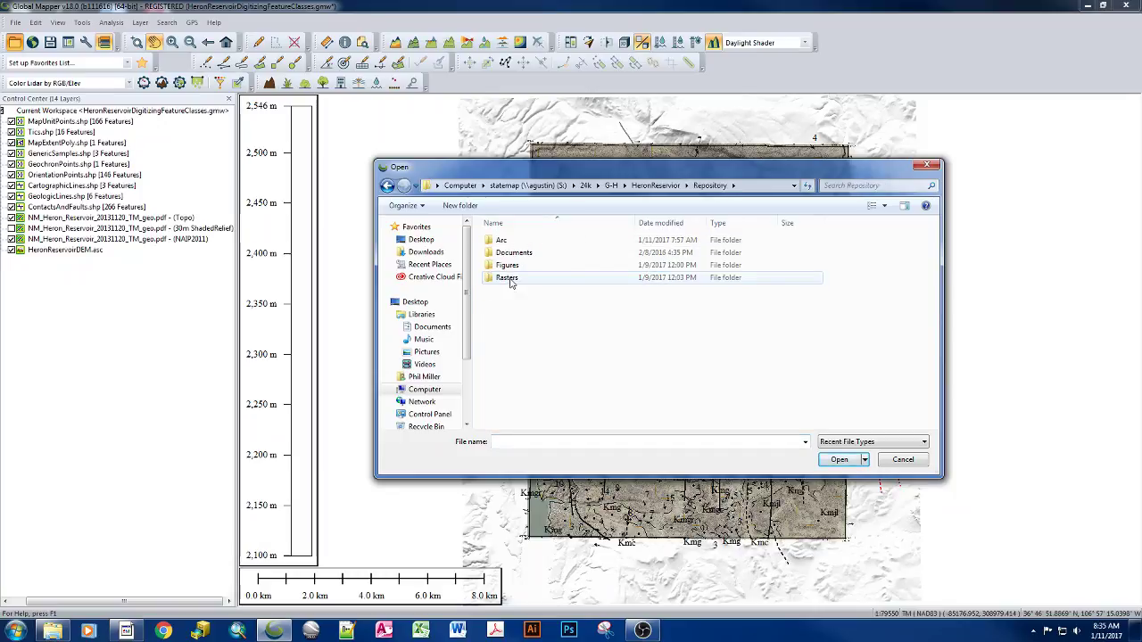
double_click(509, 279)
double_click(507, 253)
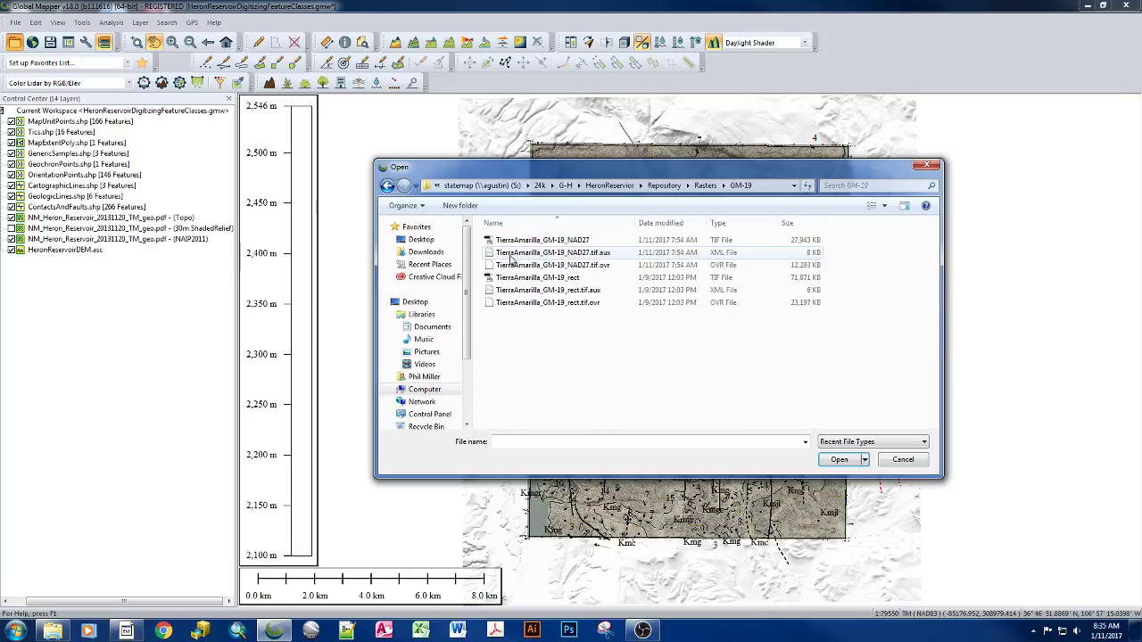
click(513, 242)
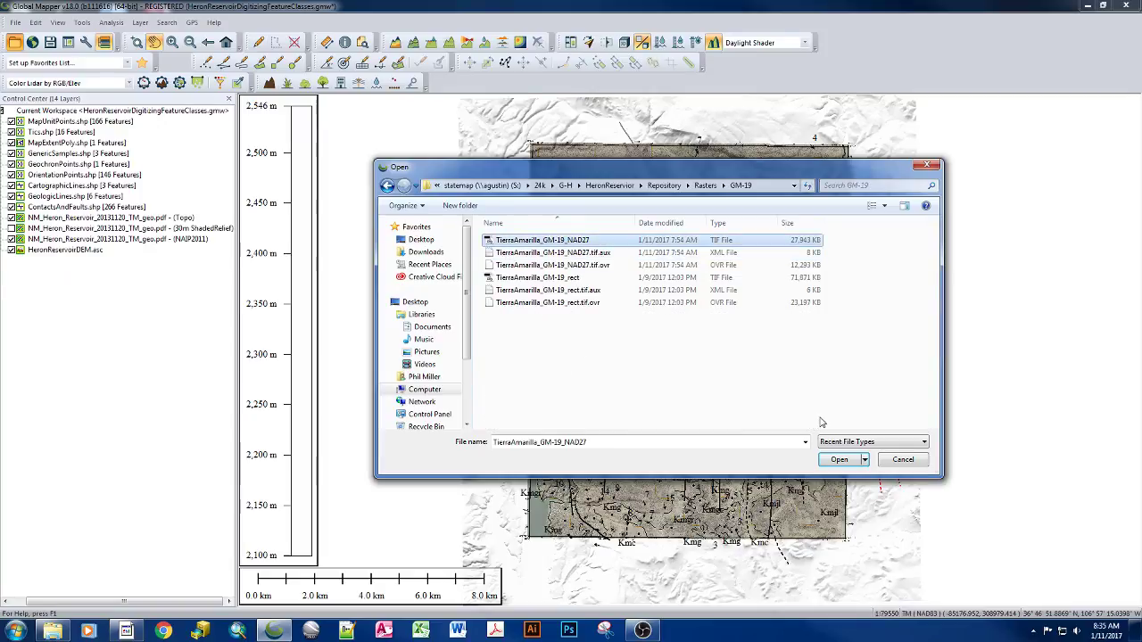
click(839, 461)
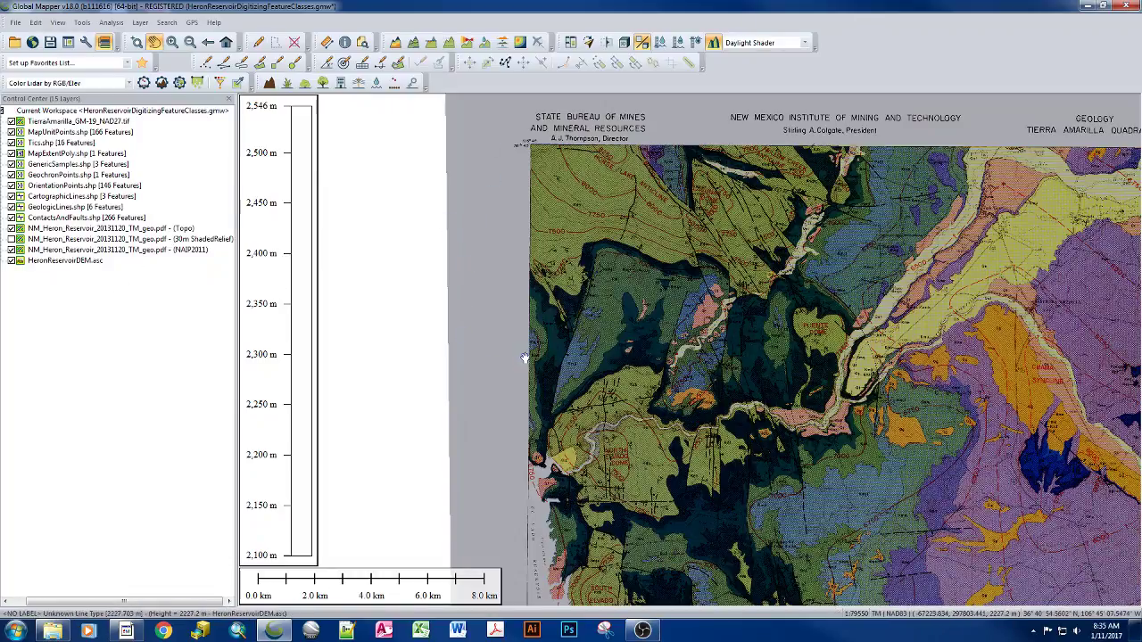
Place TierraAmarilla_GM-19_NAD27.tif directly above HeronReservoirDEM.asc and open its Raster Options.
click(52, 122)
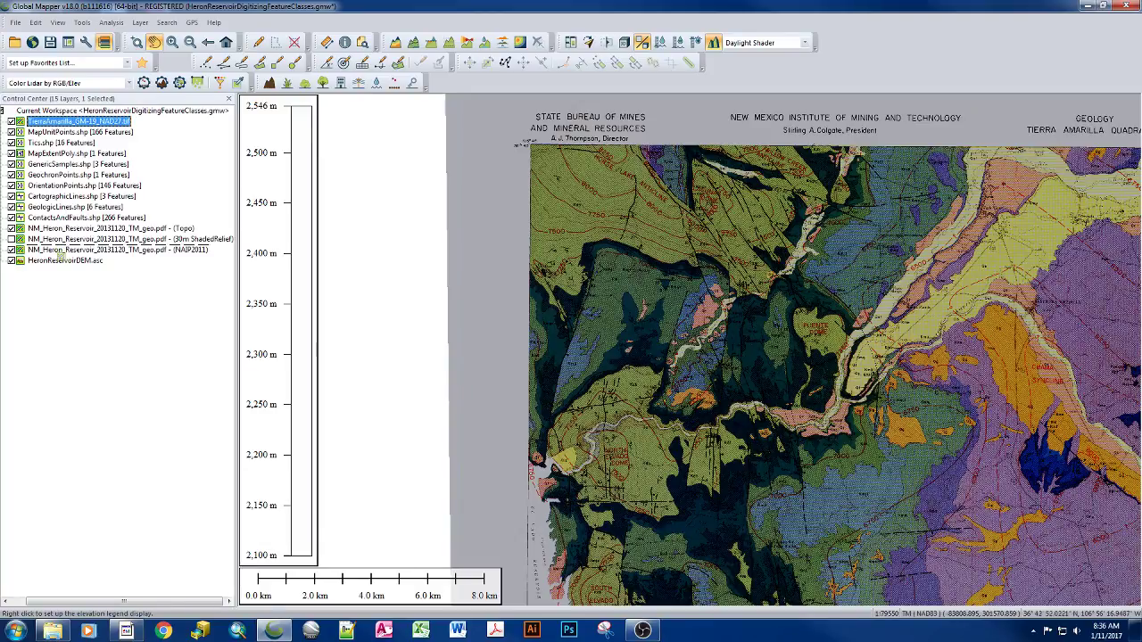
drag(59, 261, 52, 255)
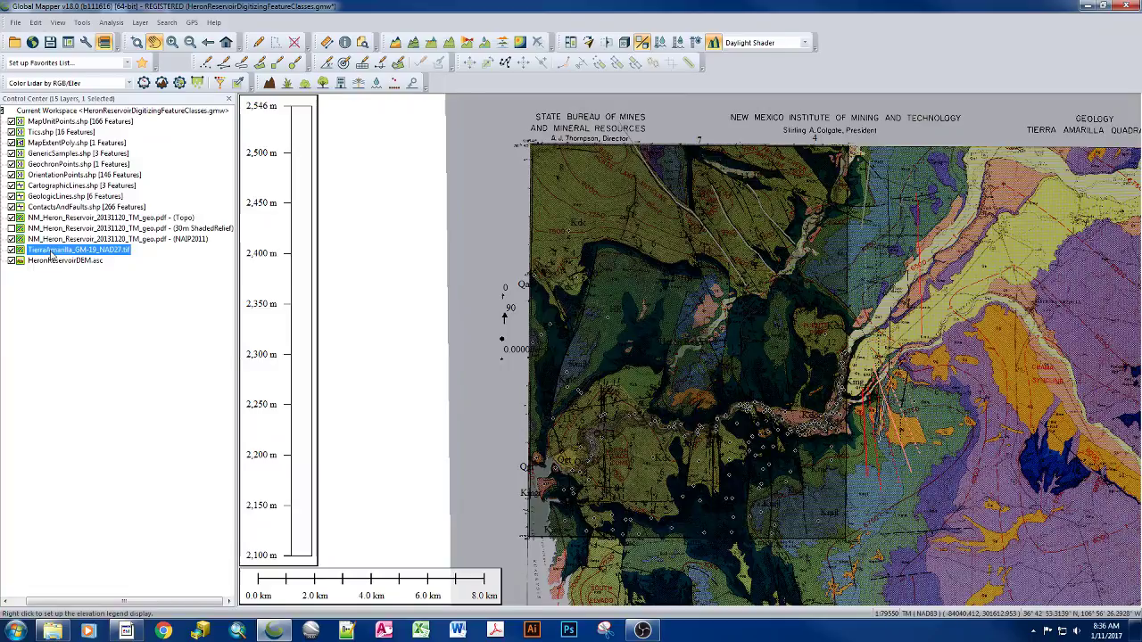
double_click(51, 253)
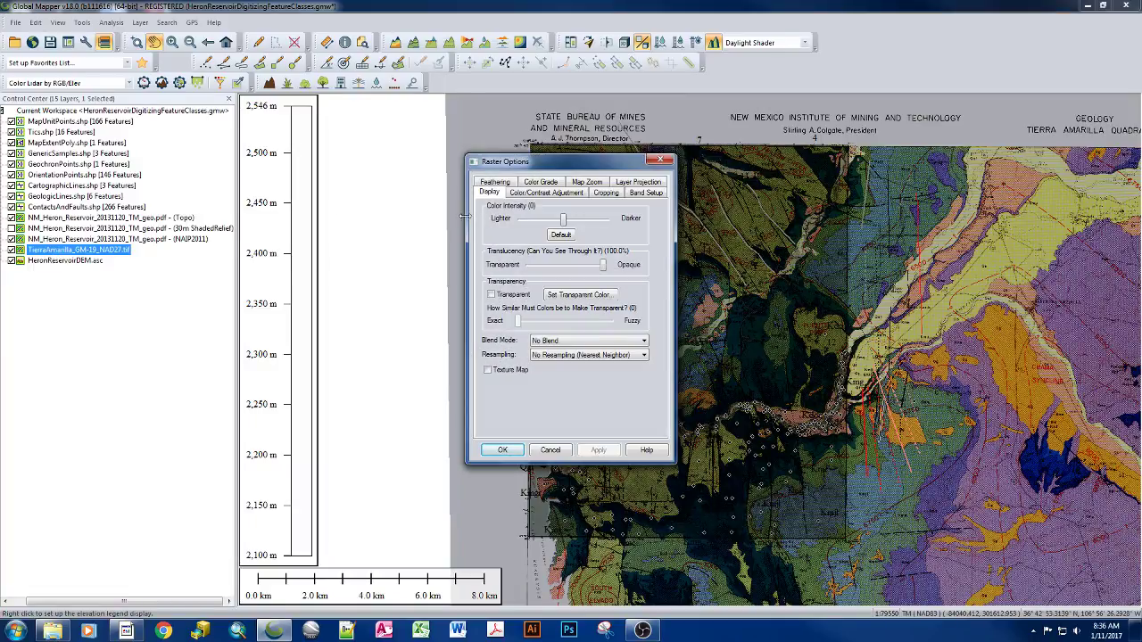
Apply a Linear (Min/Max) stretch, compare with No Contrast Adjustment, then keep the stretch.
click(541, 194)
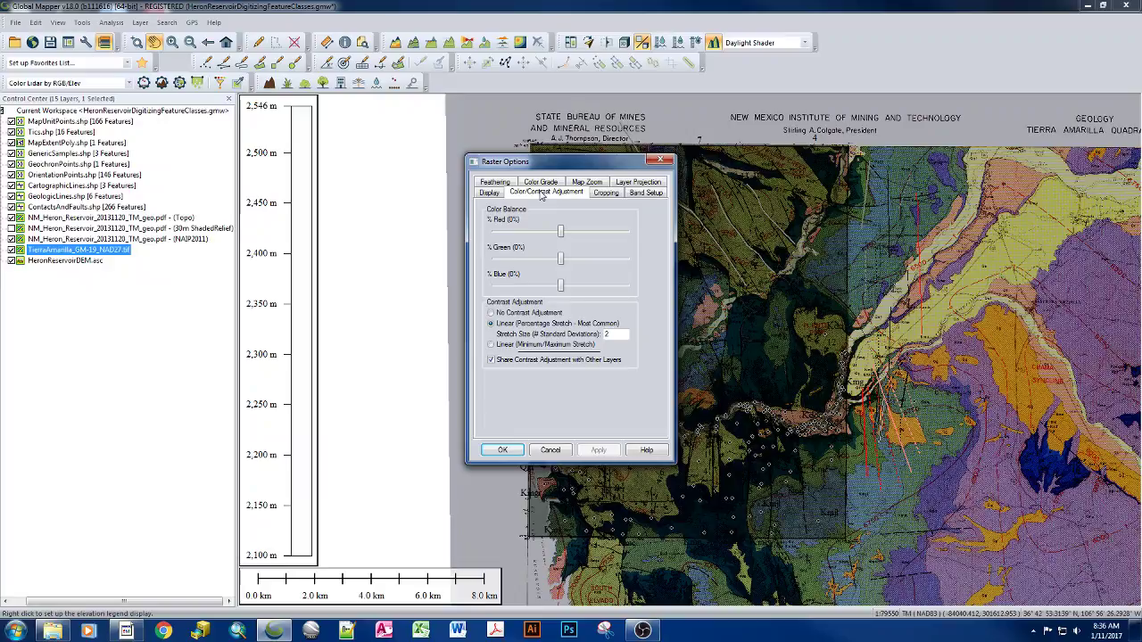
click(491, 346)
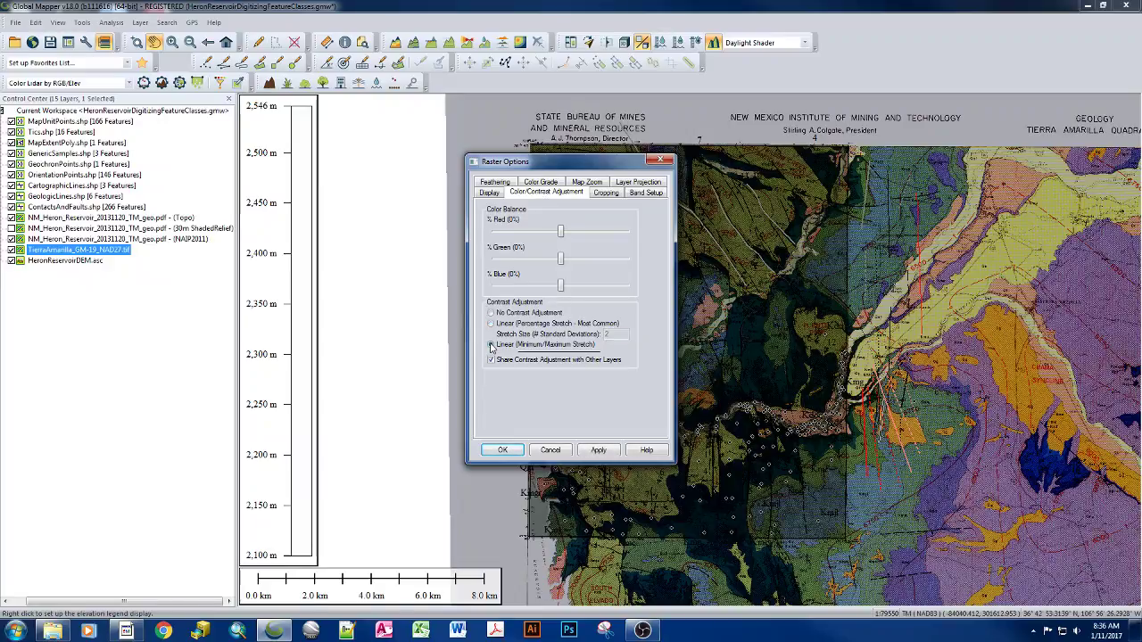
click(599, 450)
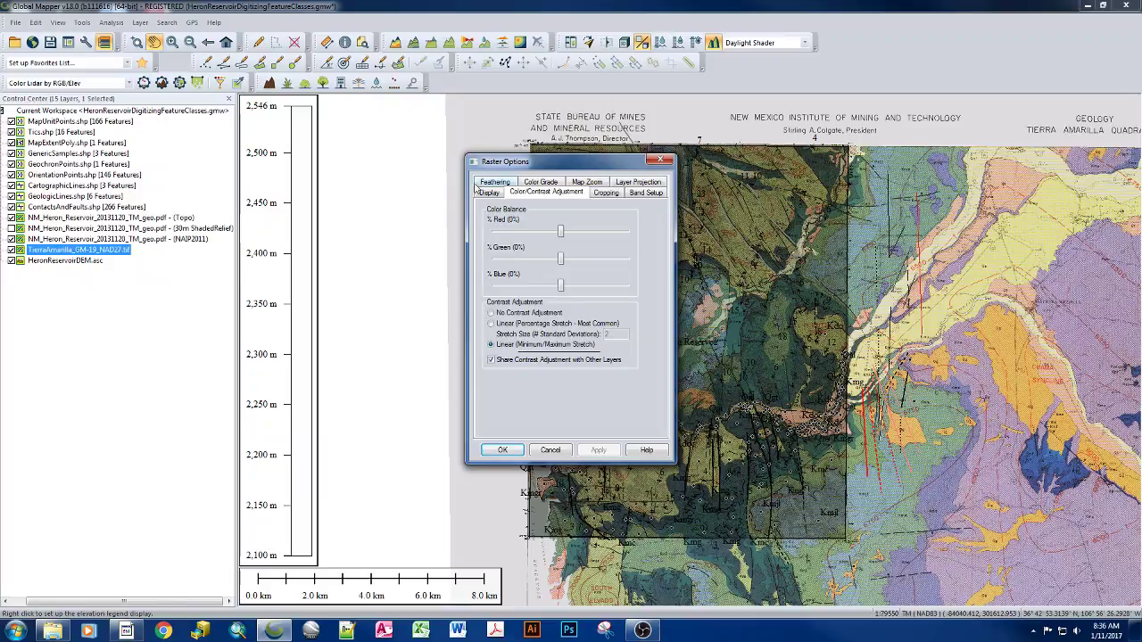
click(492, 314)
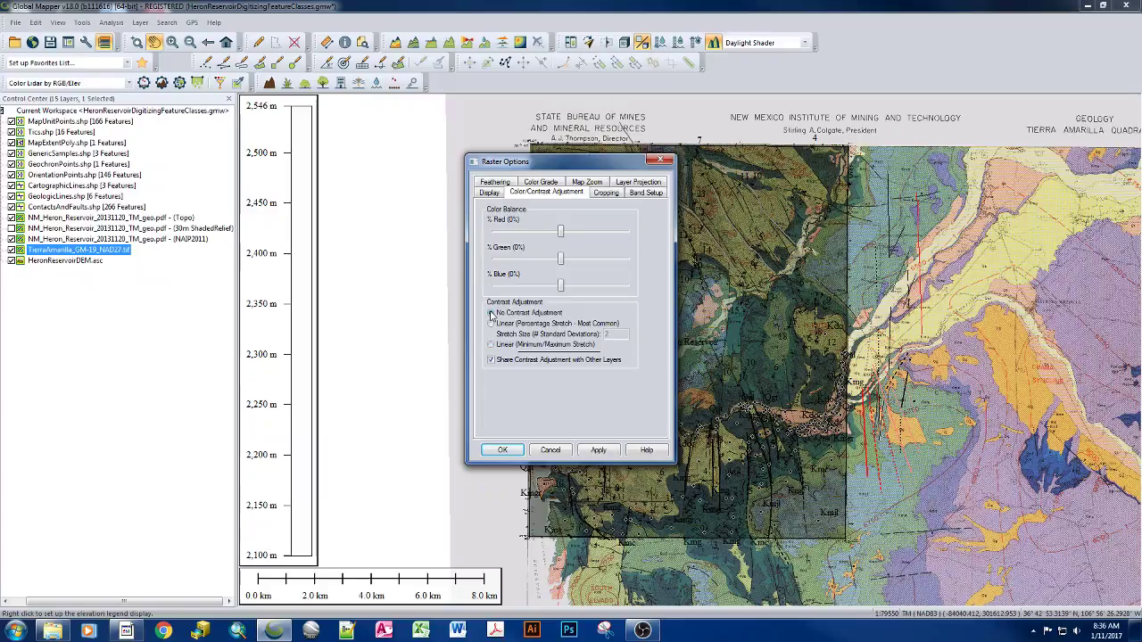
click(598, 451)
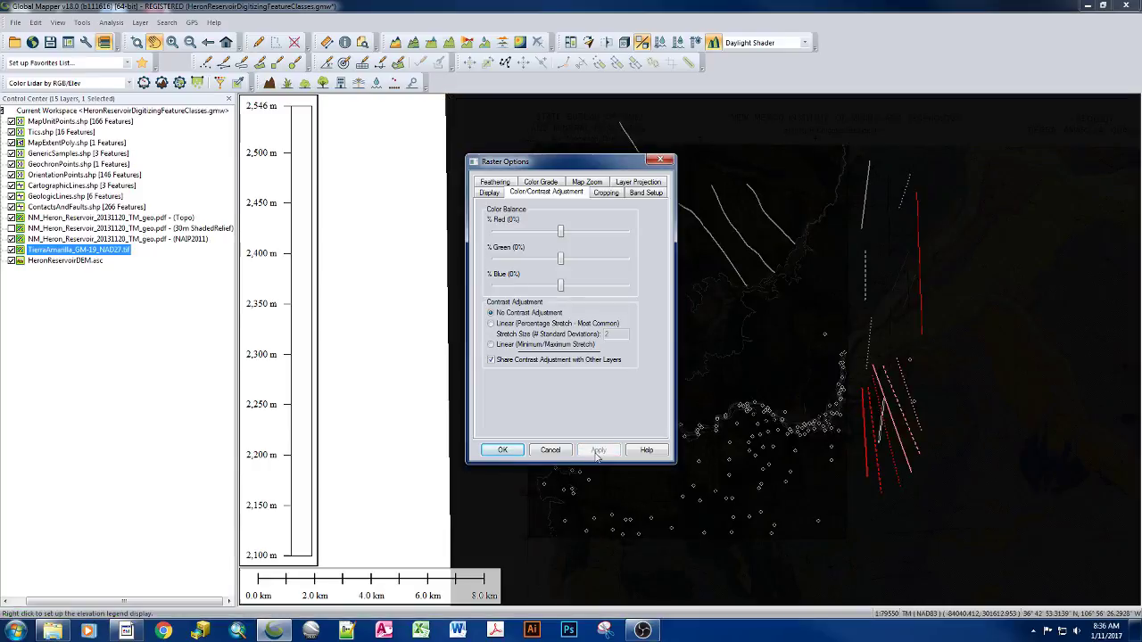
click(492, 346)
click(600, 451)
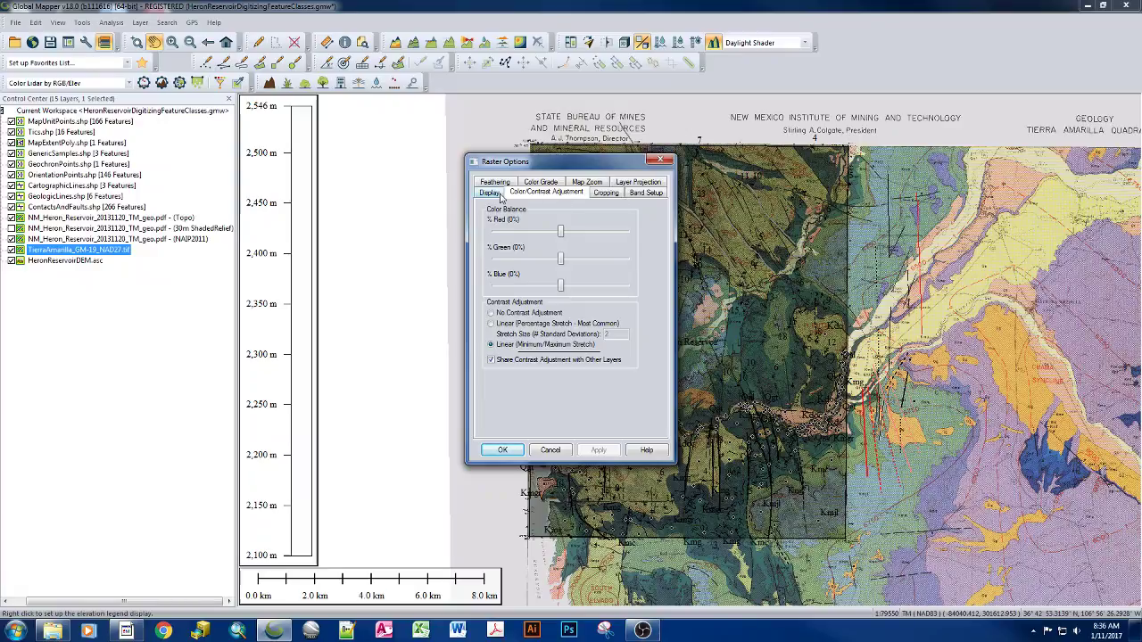
Turn contrast sharing with other layers off and back on.
click(490, 360)
click(598, 451)
click(488, 194)
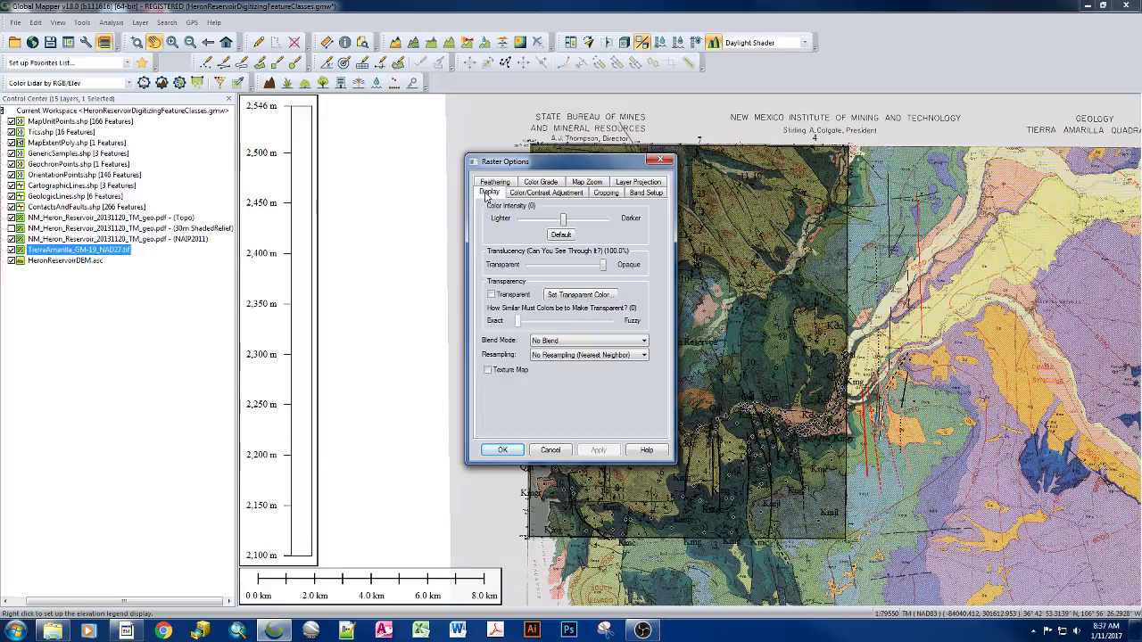
Preview colour intensity at -102 and -204, then reset it to the default 0.
click(541, 221)
click(599, 451)
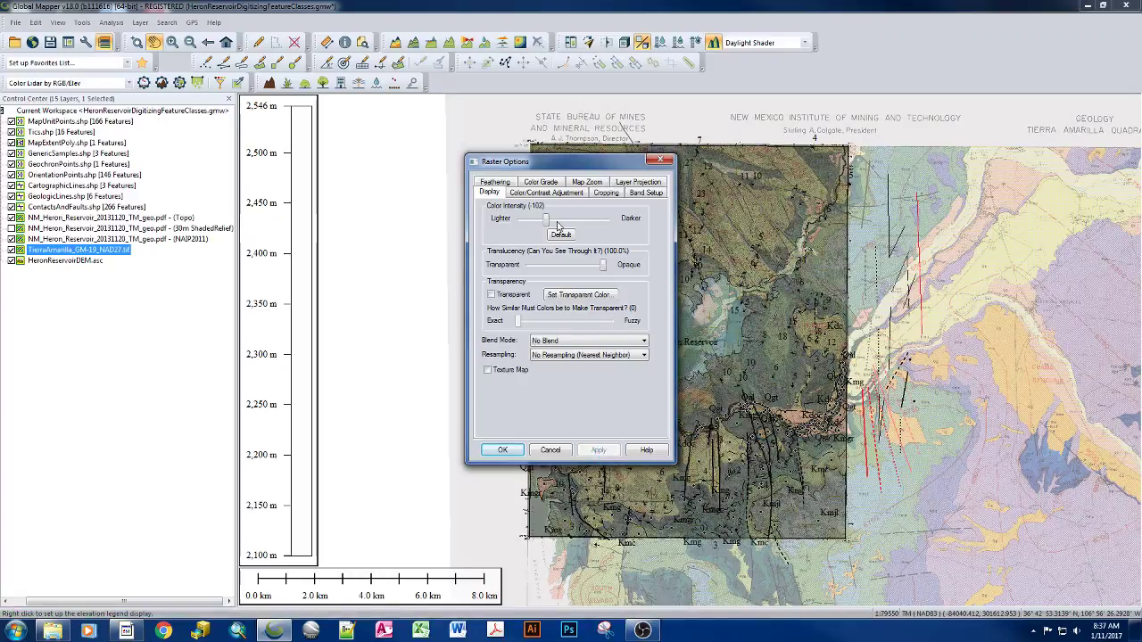
click(536, 221)
click(598, 451)
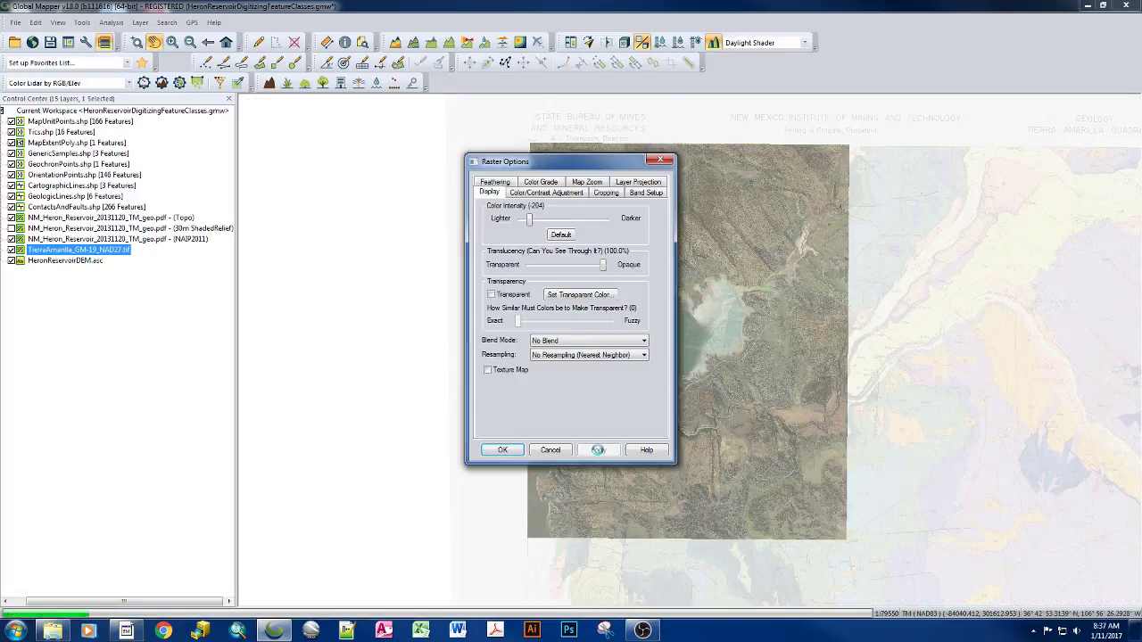
click(560, 235)
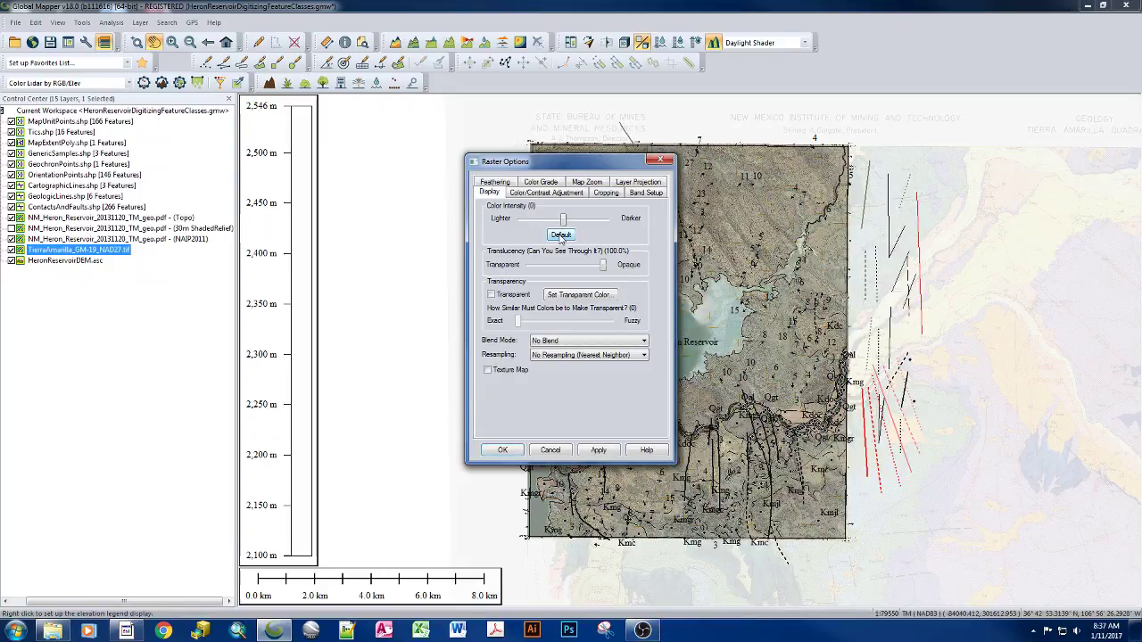
Set the geologic map's blend mode to Multiply, apply, and close Raster Options.
click(555, 342)
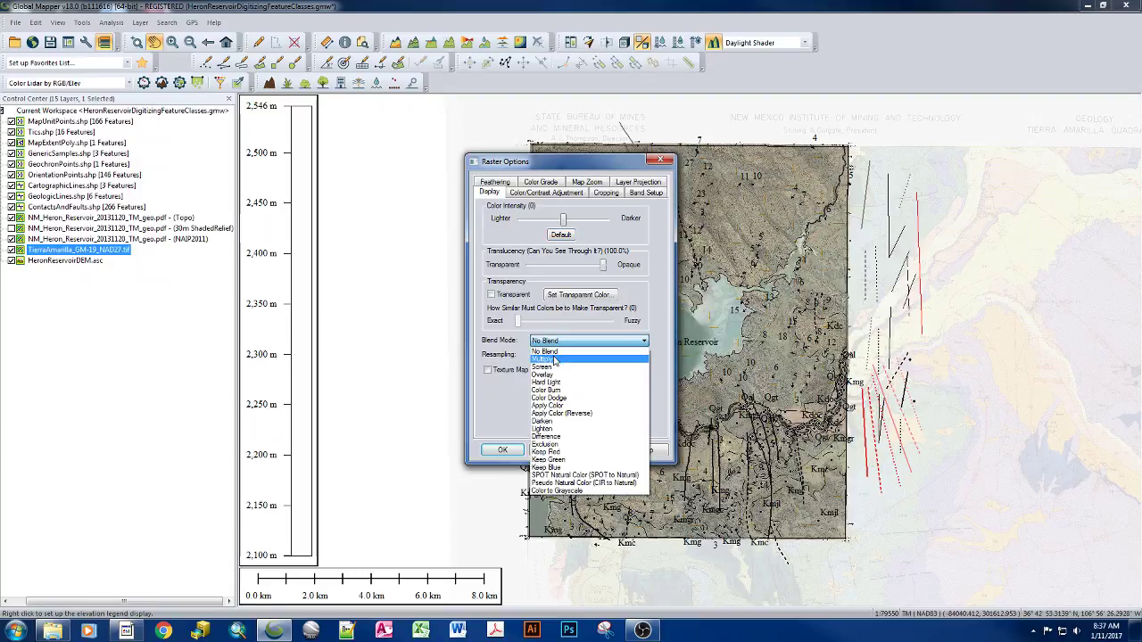
click(554, 359)
click(609, 453)
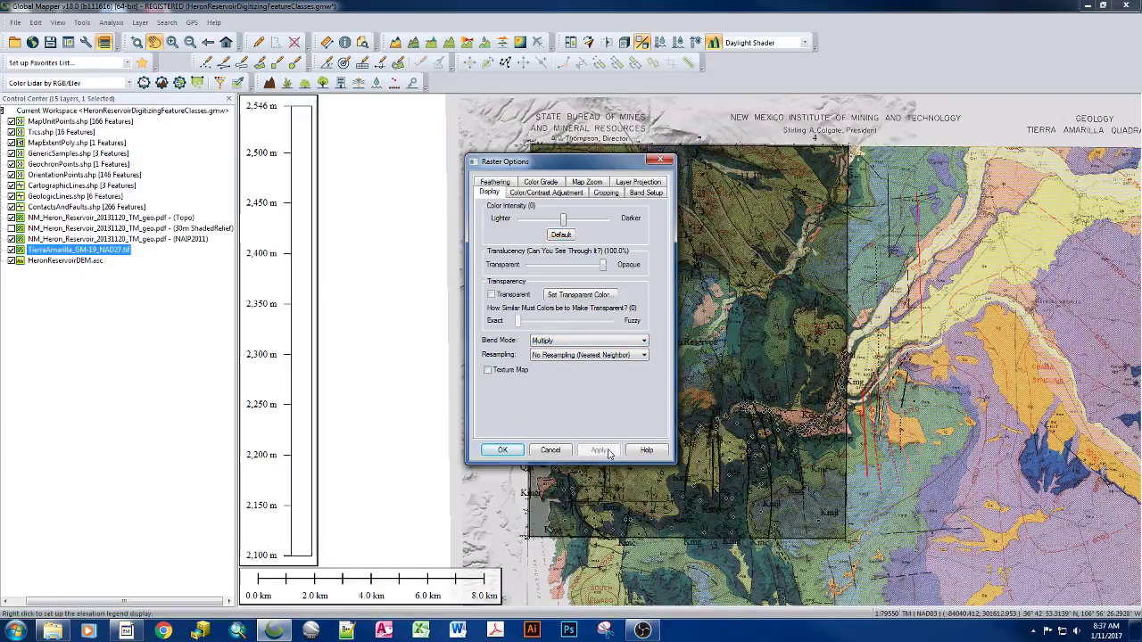
click(502, 450)
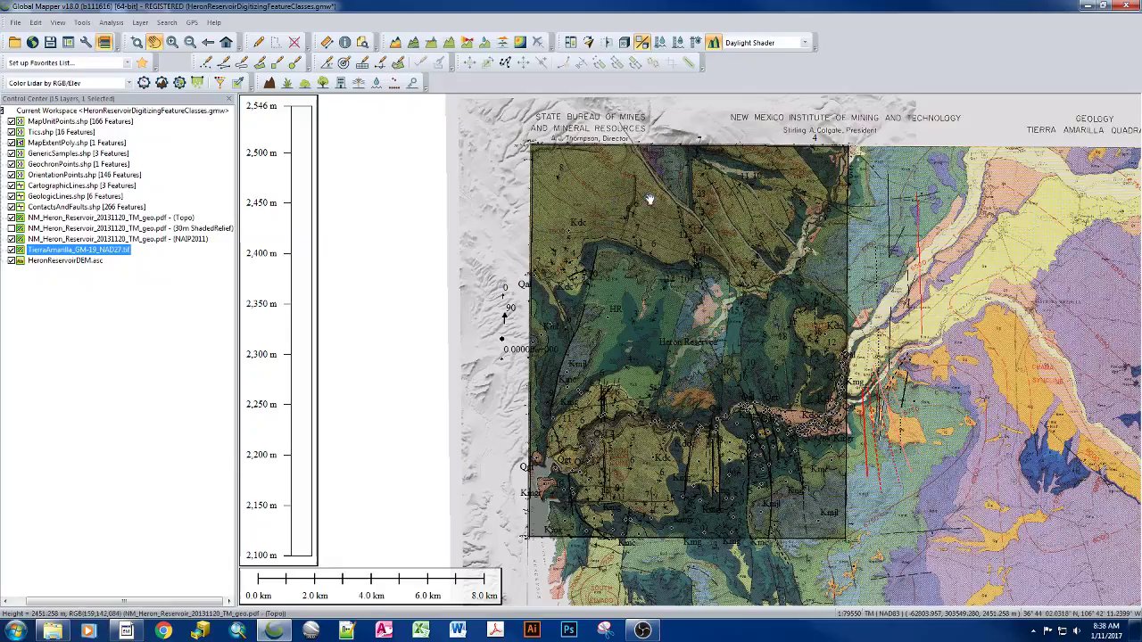
Zoom in on Horse Lake Anticline and Lagunas Dome, then select the NAIP2011 layer.
scroll(653, 189, down, 1)
scroll(652, 188, down, 1)
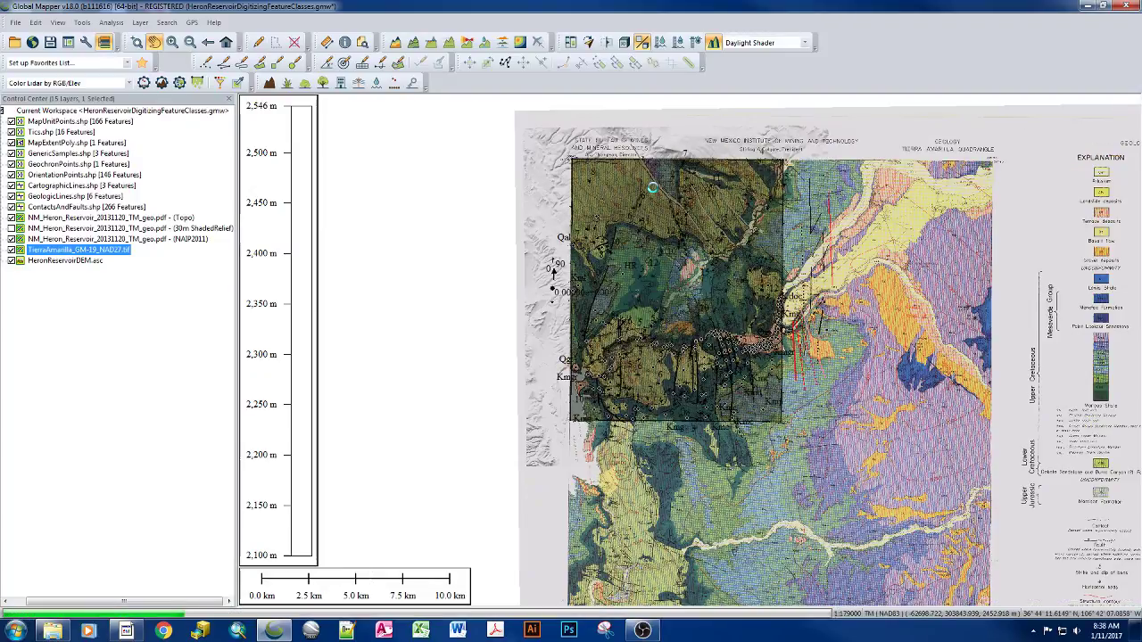
scroll(653, 189, up, 1)
scroll(653, 189, up, 1)
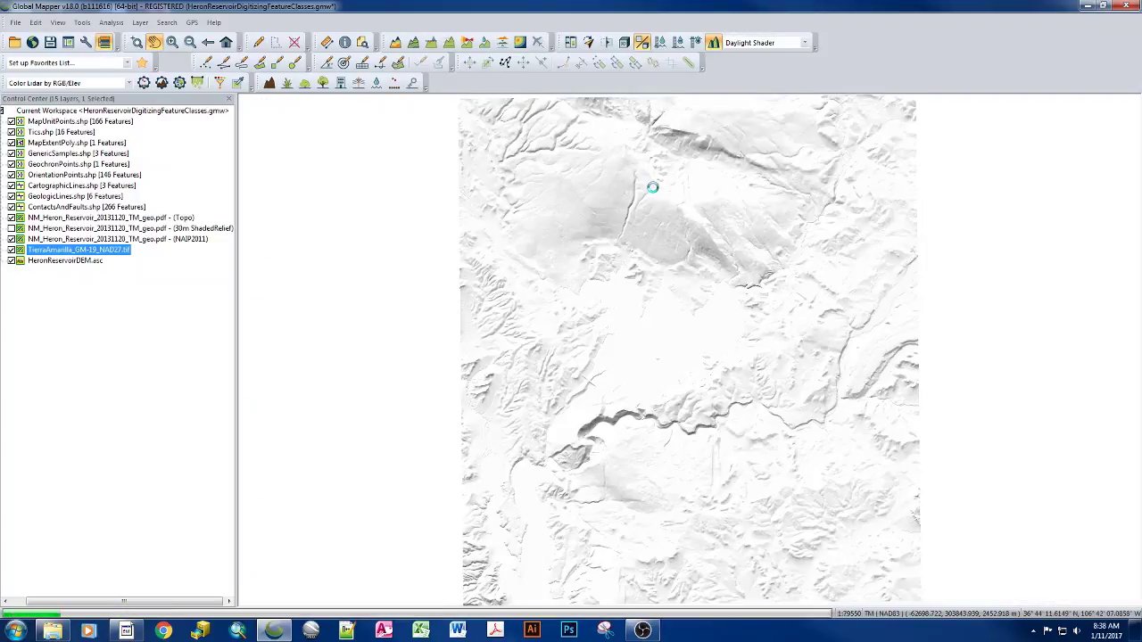
scroll(652, 188, up, 2)
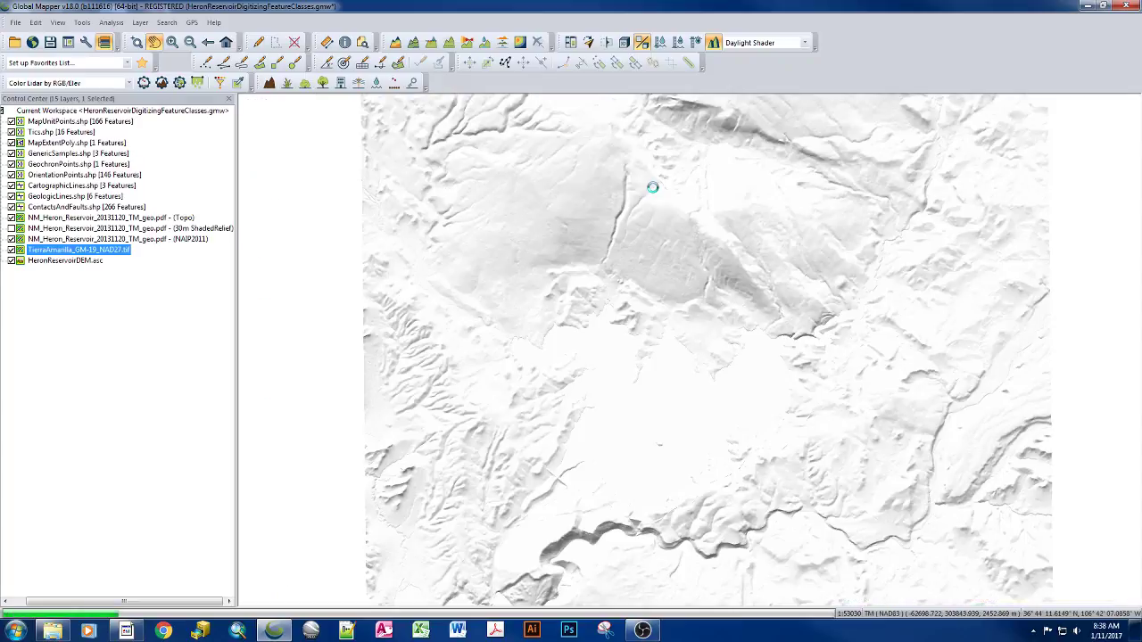
scroll(700, 186, up, 1)
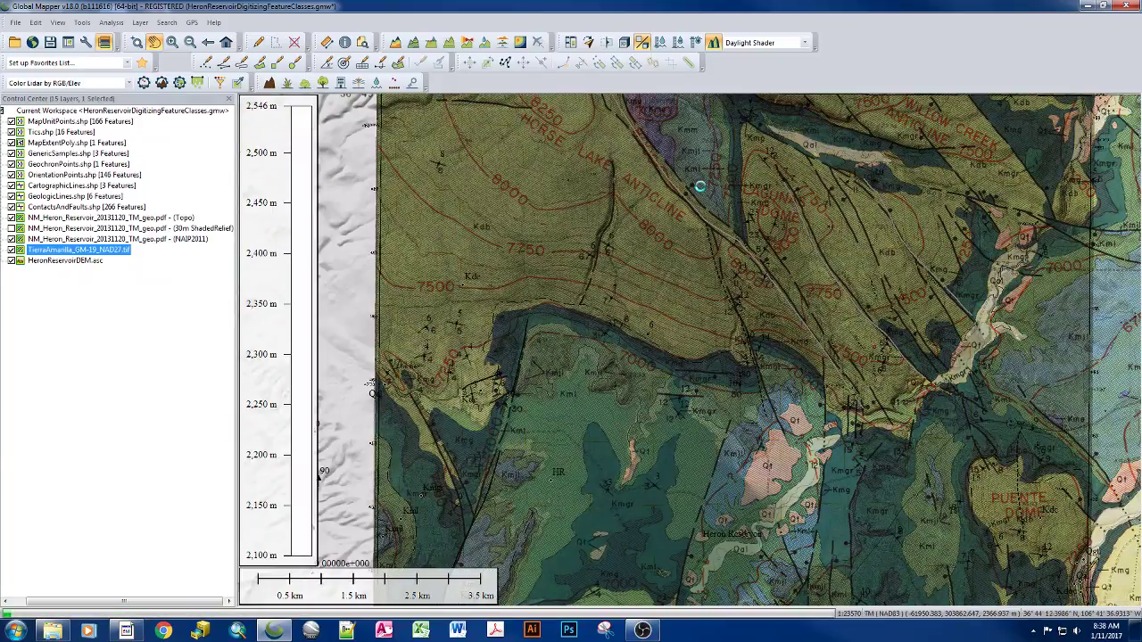
scroll(700, 186, up, 1)
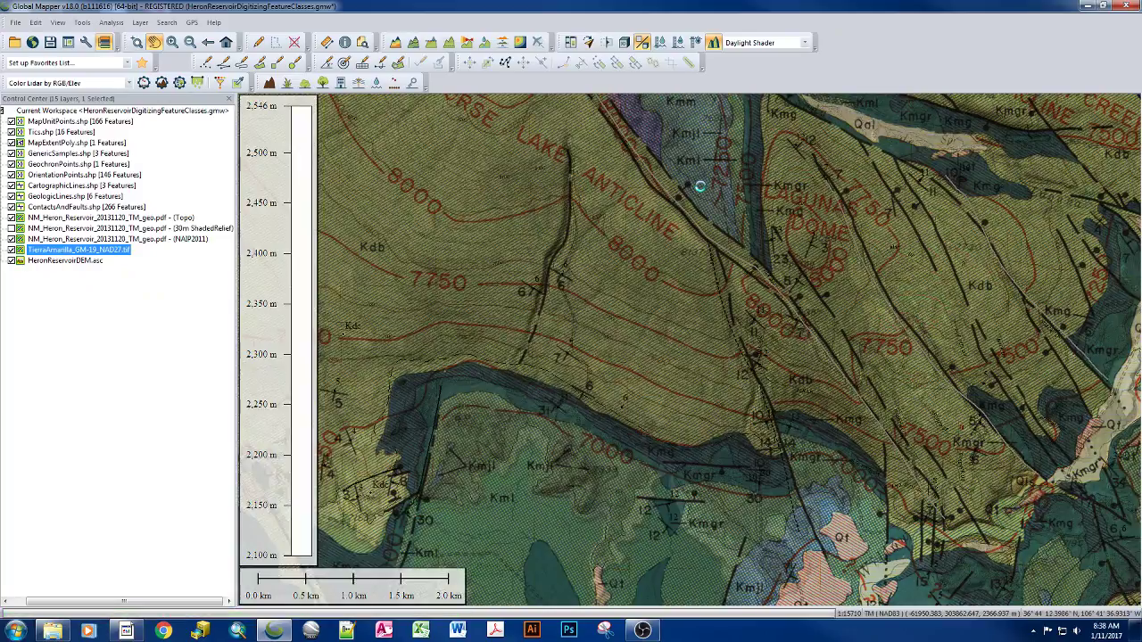
scroll(700, 186, up, 1)
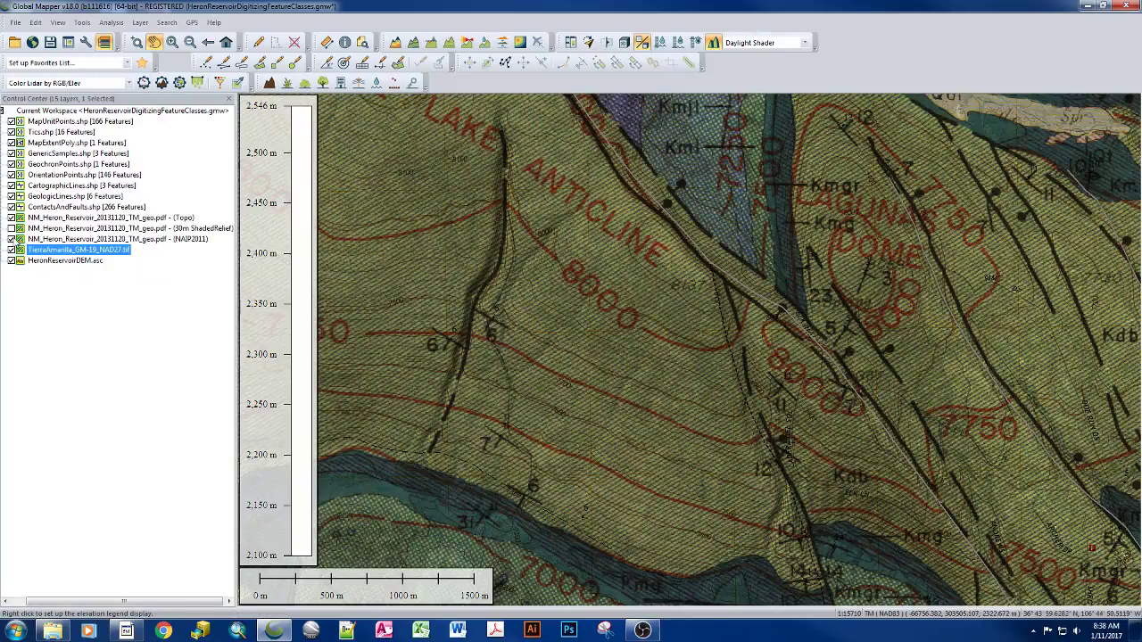
click(11, 239)
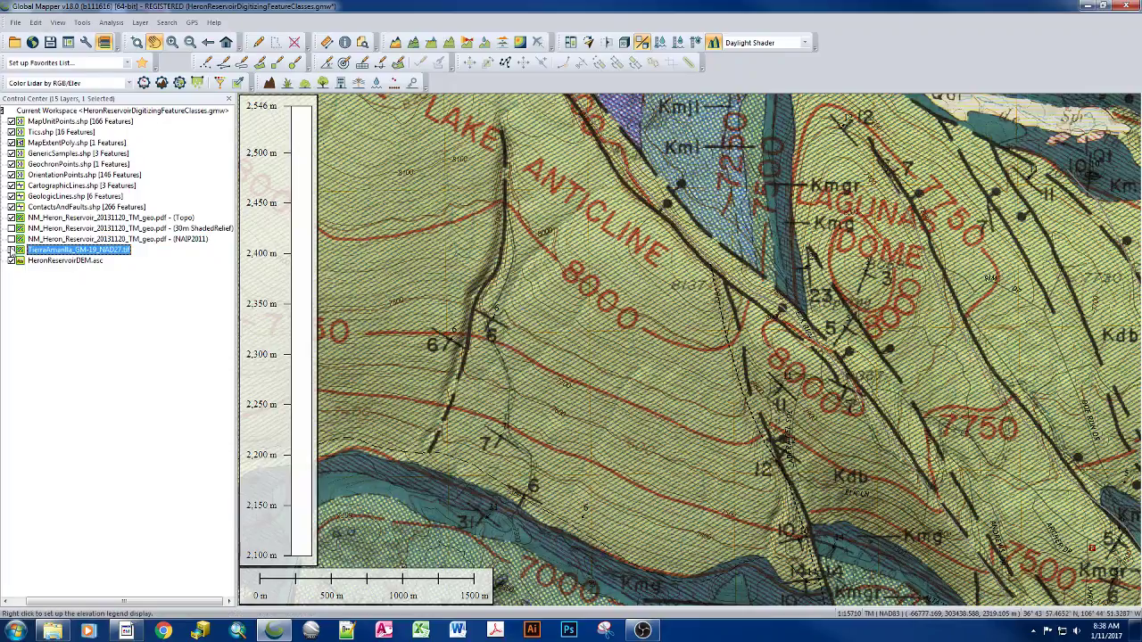
click(10, 251)
click(11, 239)
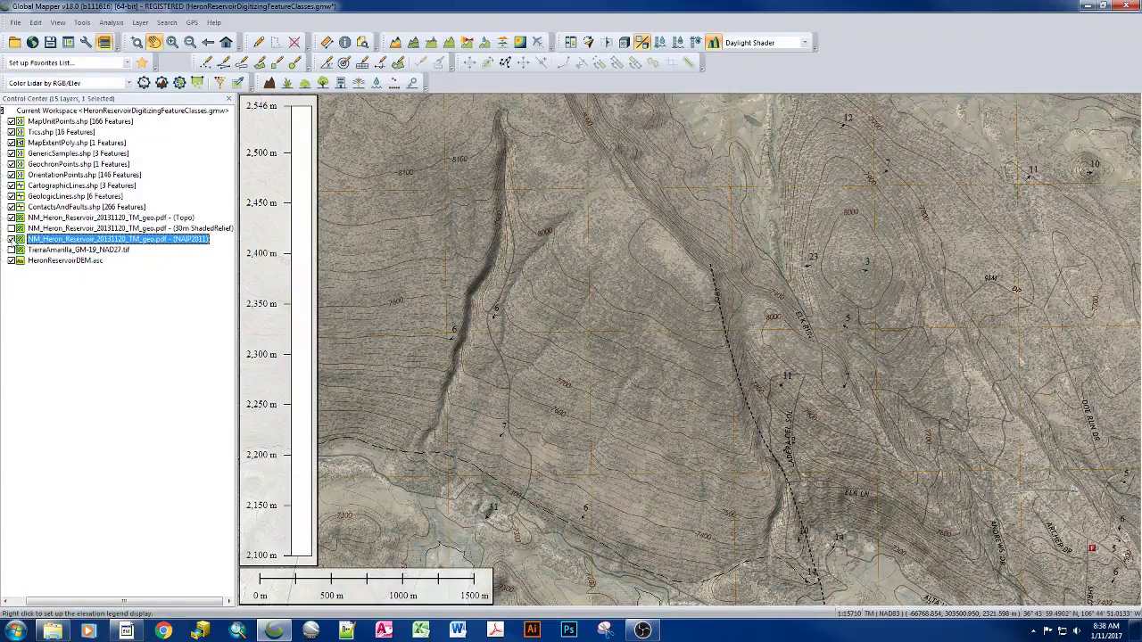
click(11, 239)
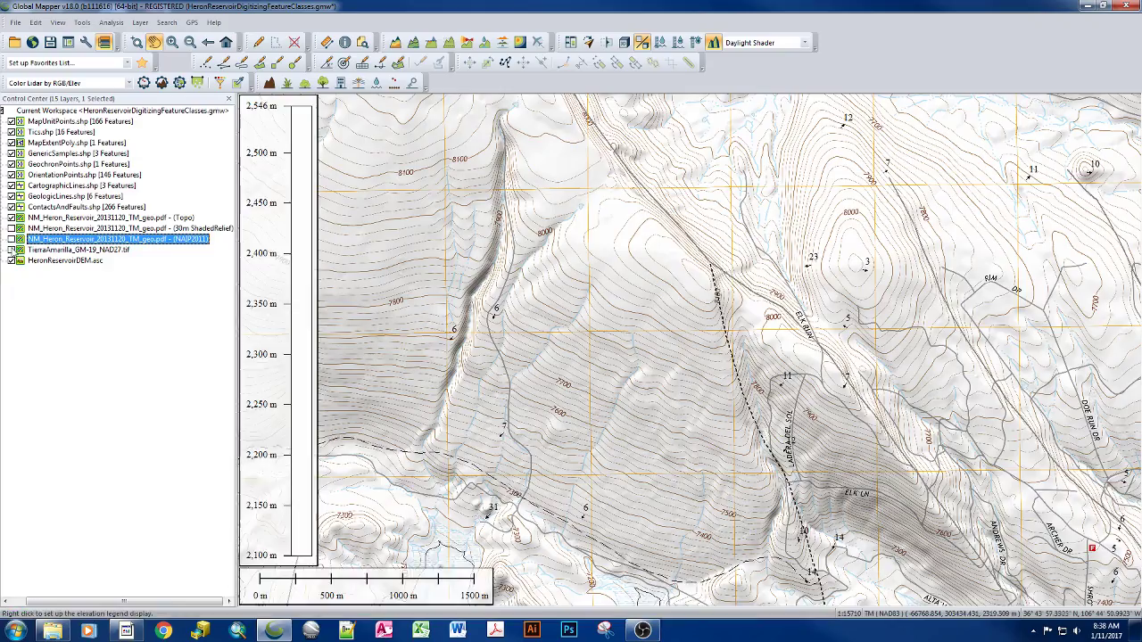
click(11, 250)
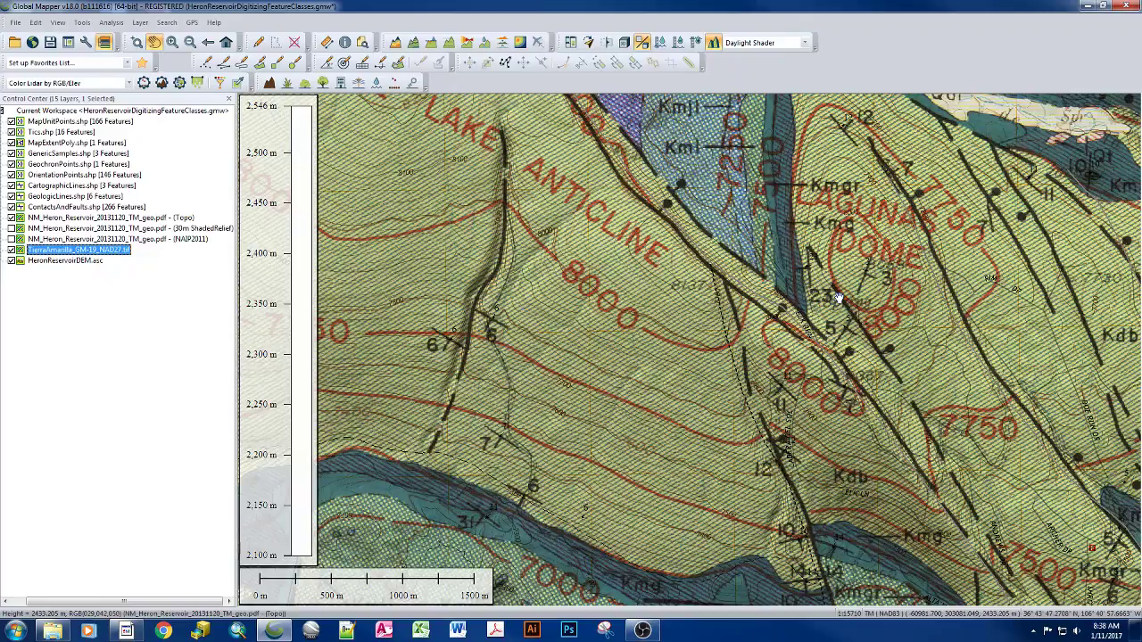
Zoom out, then zoom tightly onto the geologic map's 36°45' / 106°45' corner tick.
scroll(839, 299, up, 1)
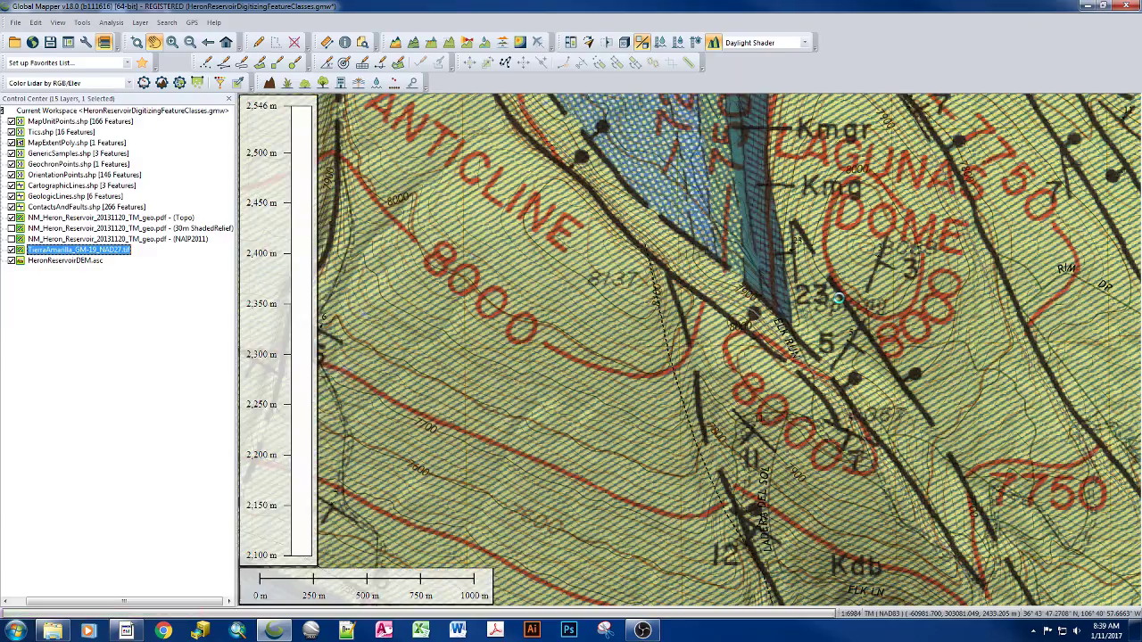
scroll(839, 299, up, 1)
scroll(839, 298, down, 1)
scroll(838, 299, down, 1)
scroll(839, 298, down, 1)
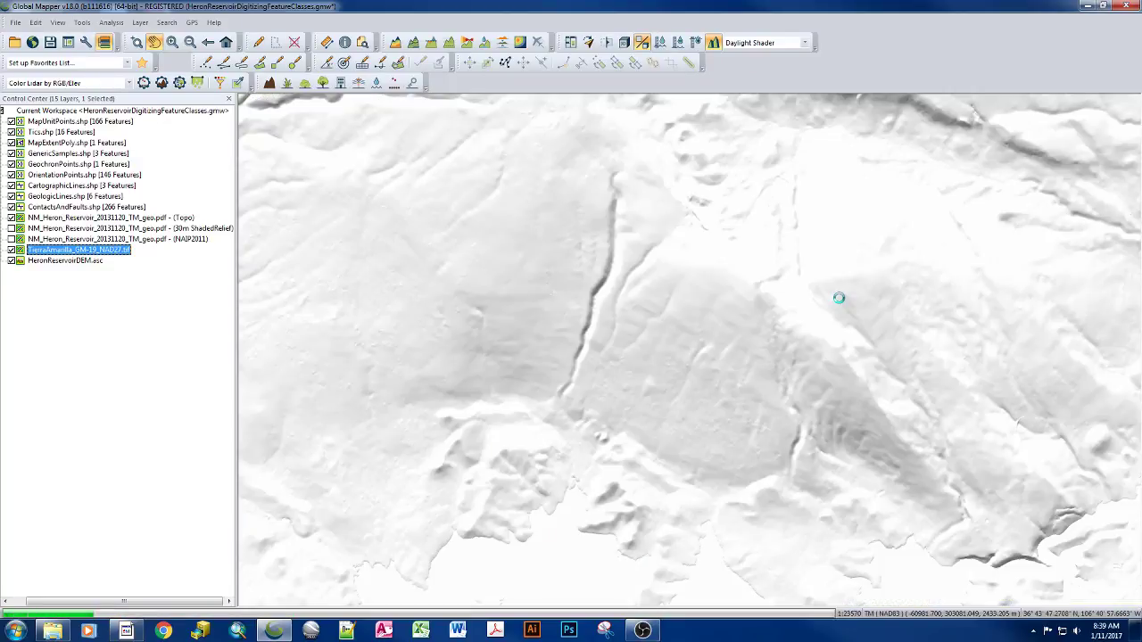
scroll(839, 299, down, 1)
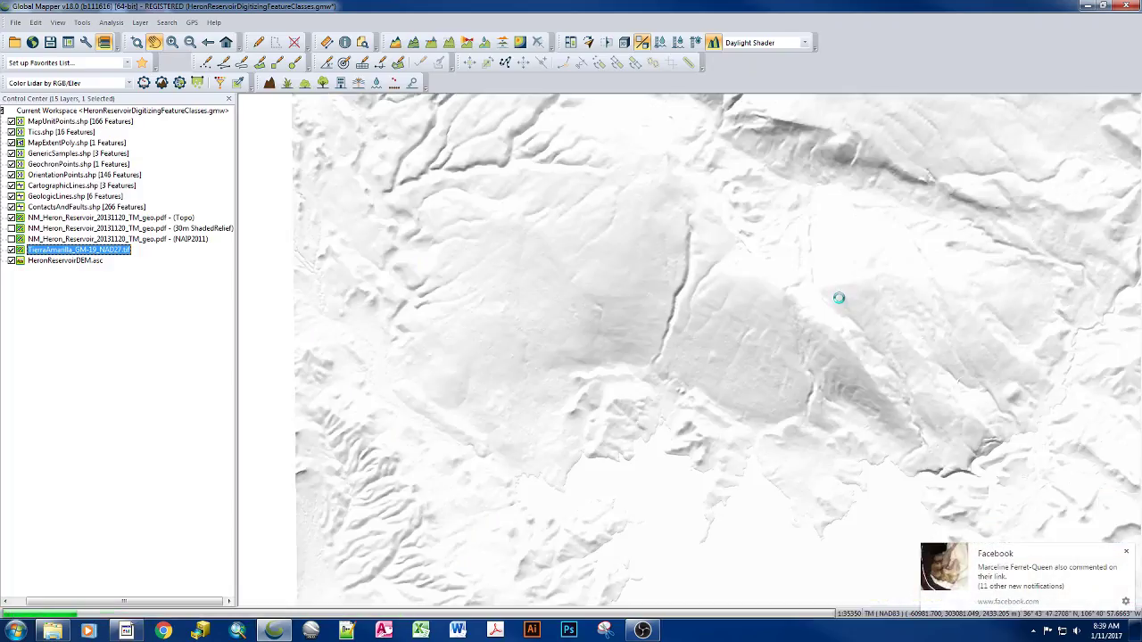
scroll(839, 298, down, 1)
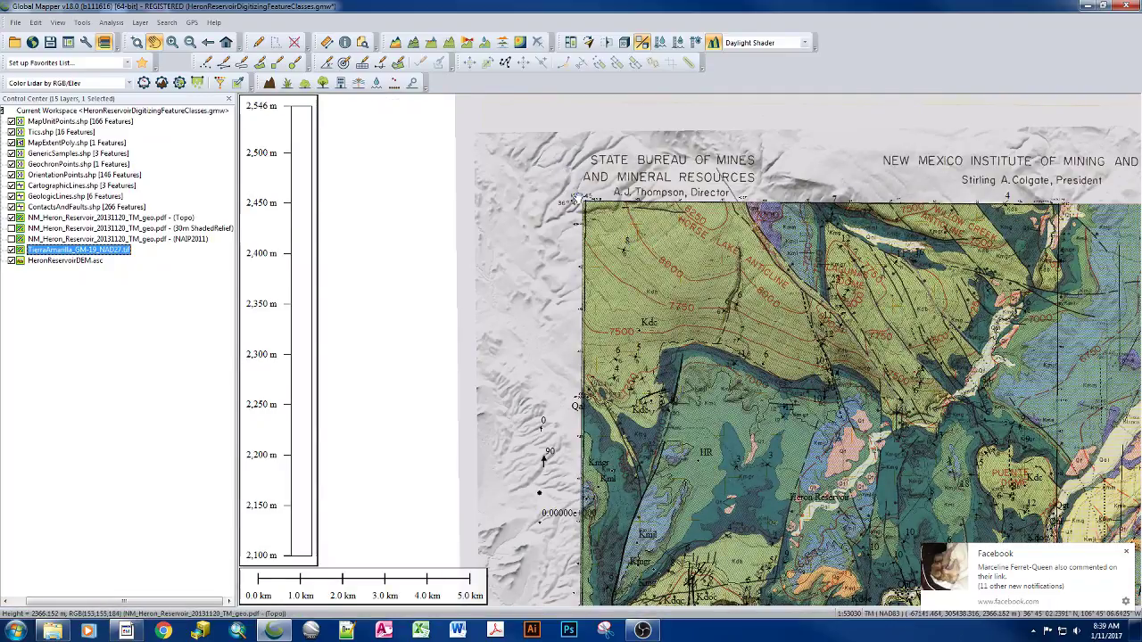
scroll(578, 199, up, 3)
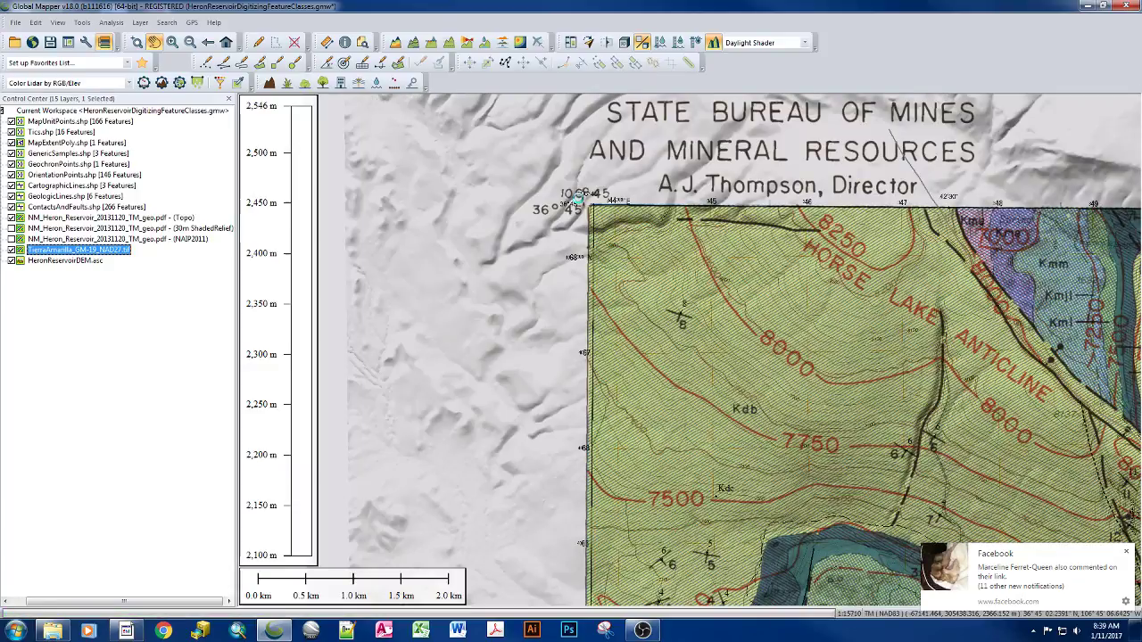
scroll(577, 198, up, 1)
scroll(578, 198, up, 1)
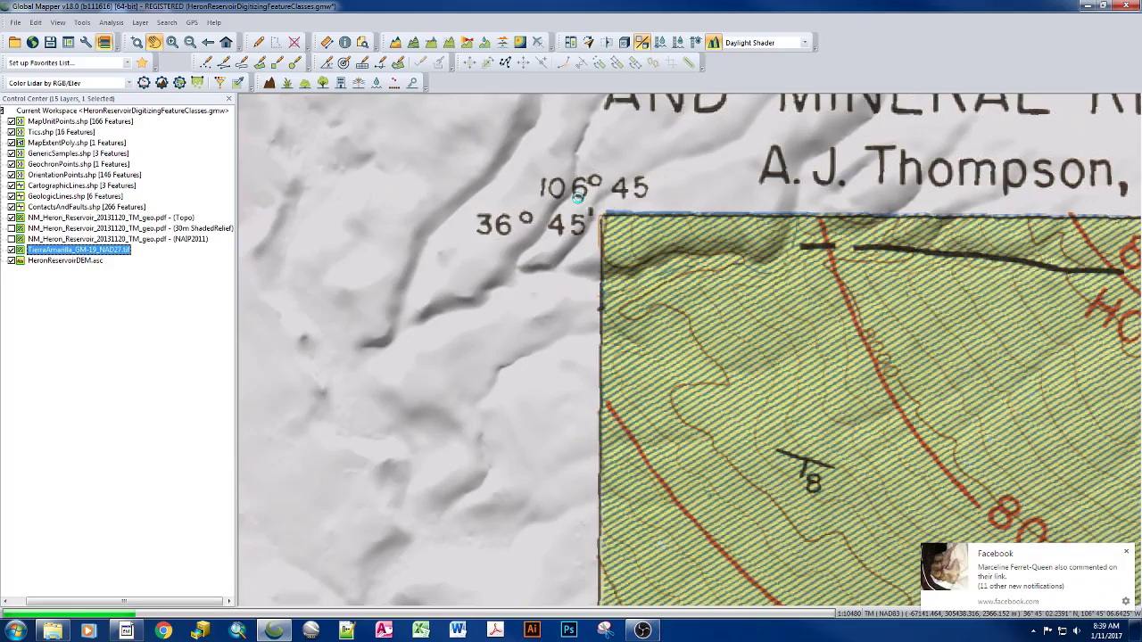
scroll(578, 198, up, 1)
scroll(577, 198, up, 1)
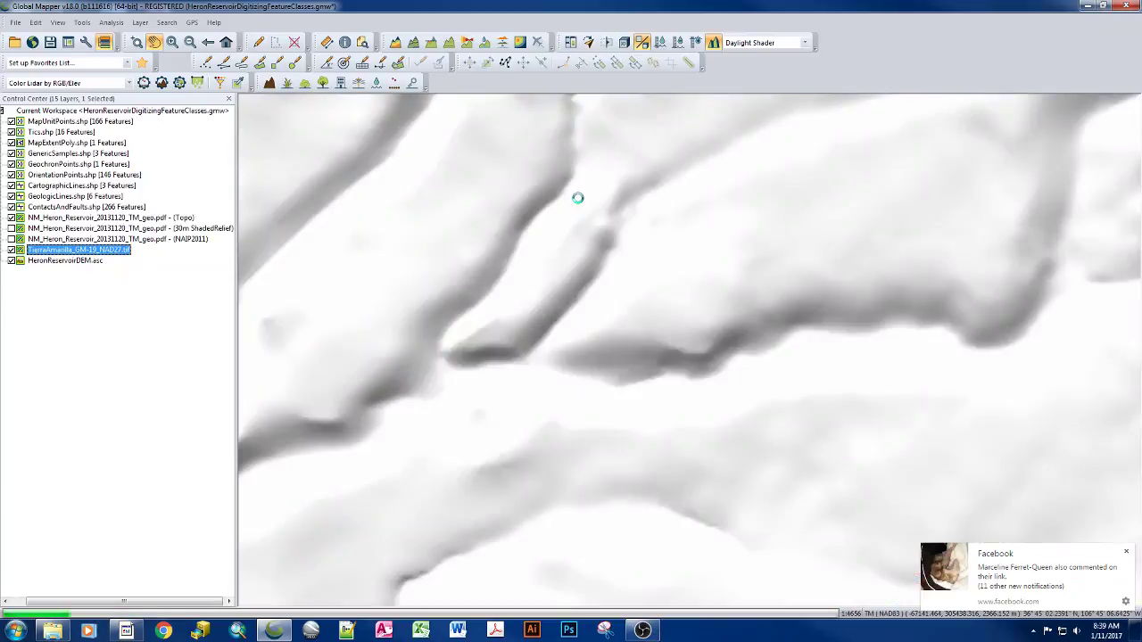
scroll(577, 198, up, 1)
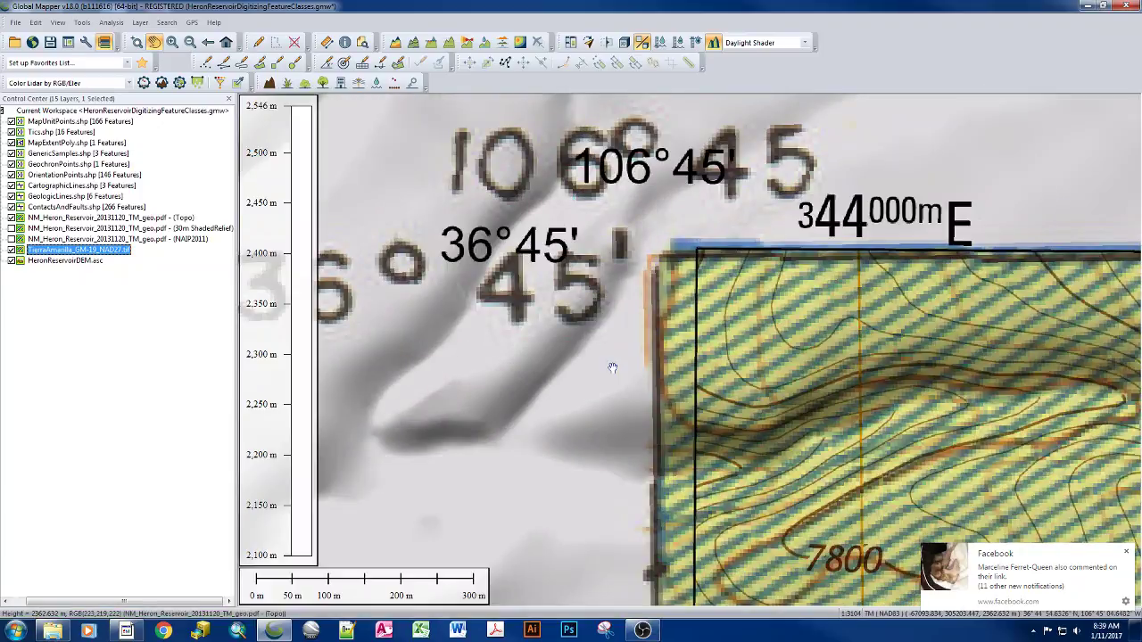
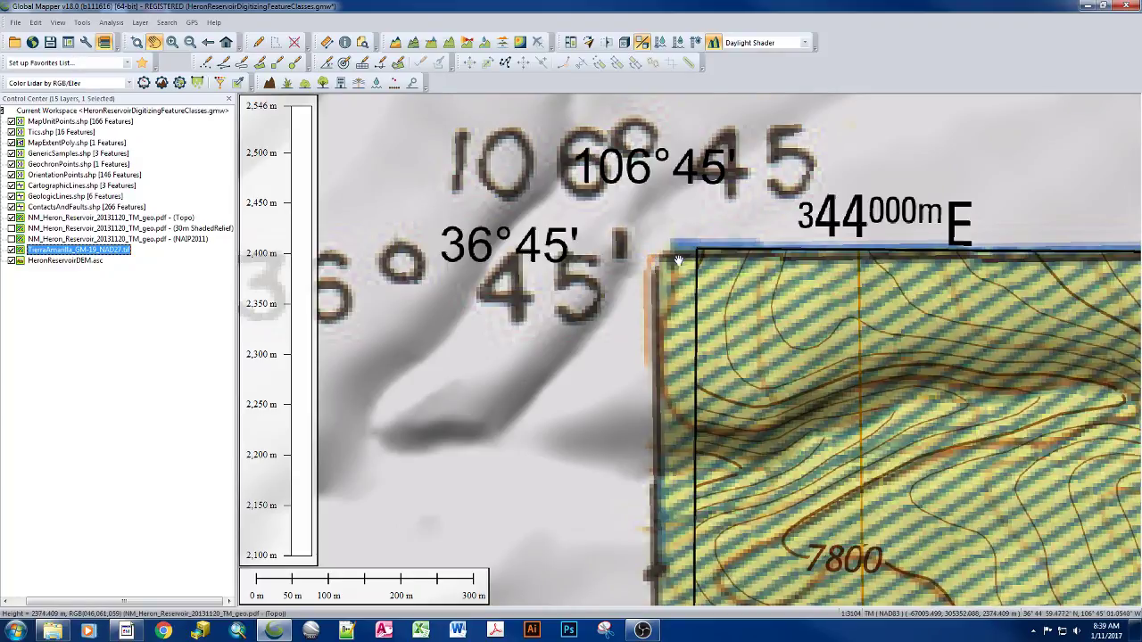
Toggle the TierraAmarilla layer, check its 36°45', 106°45' corner against the topo, then zoom out.
click(11, 249)
scroll(700, 196, up, 3)
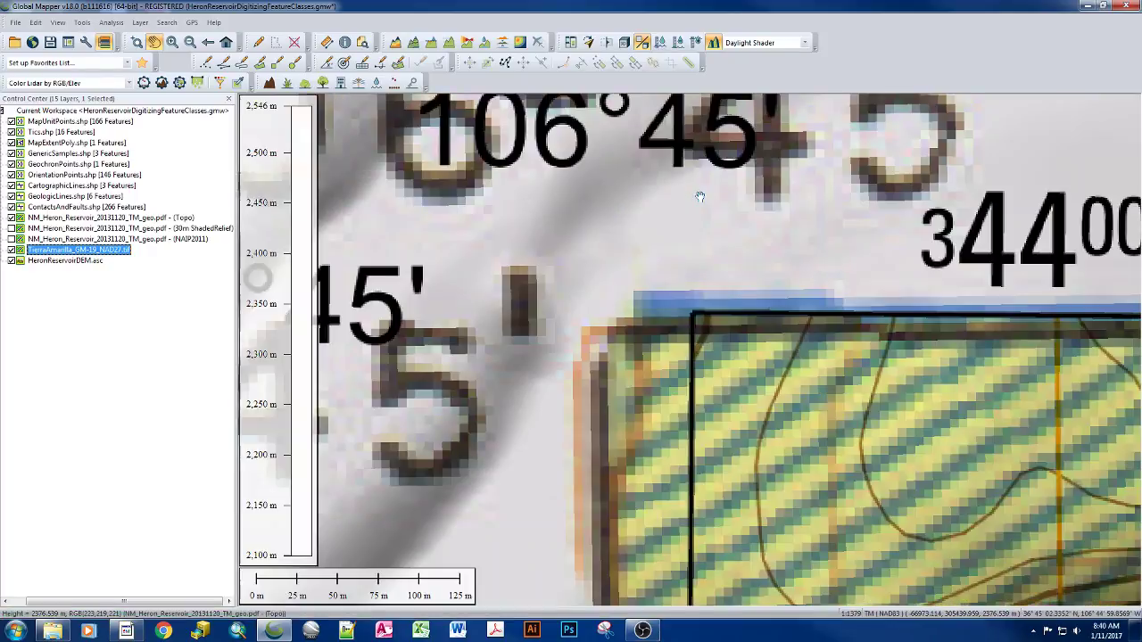
scroll(701, 196, down, 3)
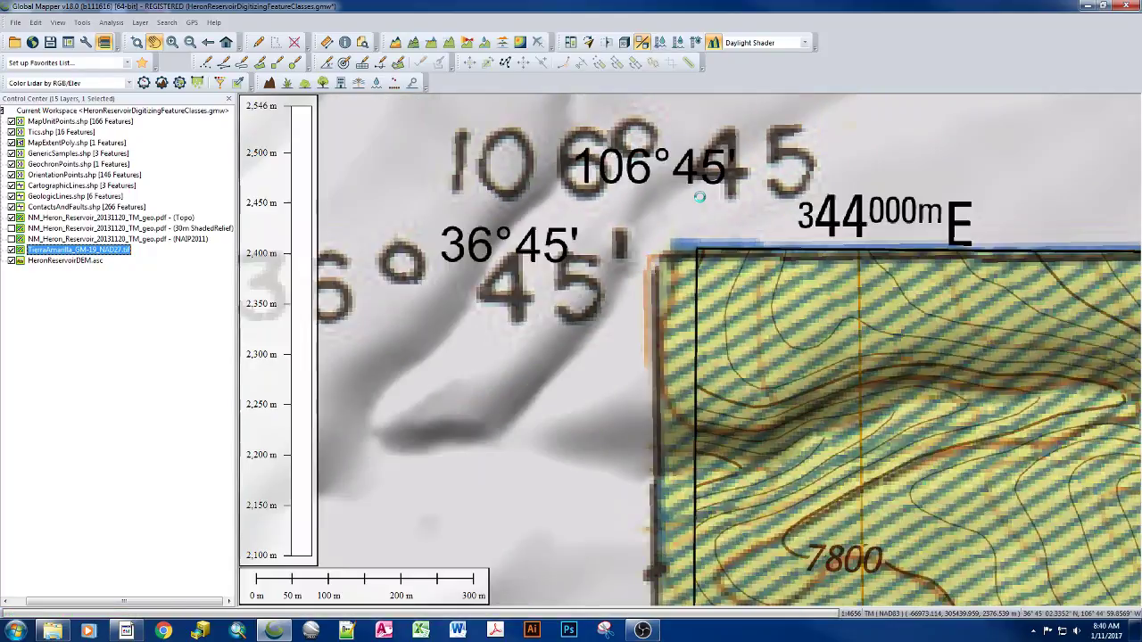
scroll(700, 197, down, 2)
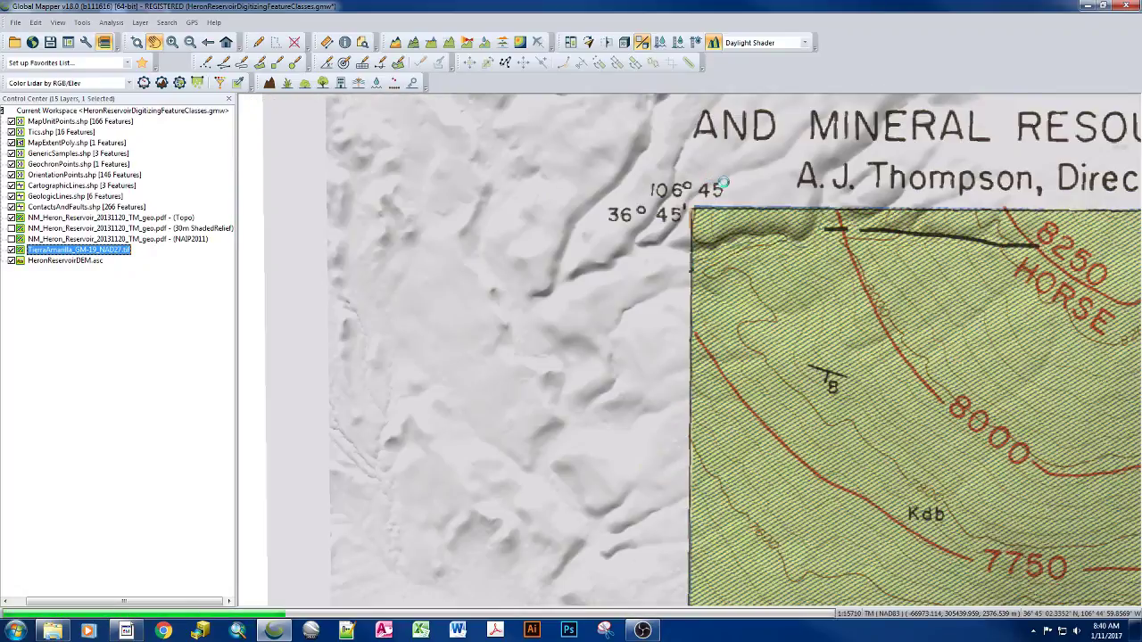
scroll(722, 183, down, 1)
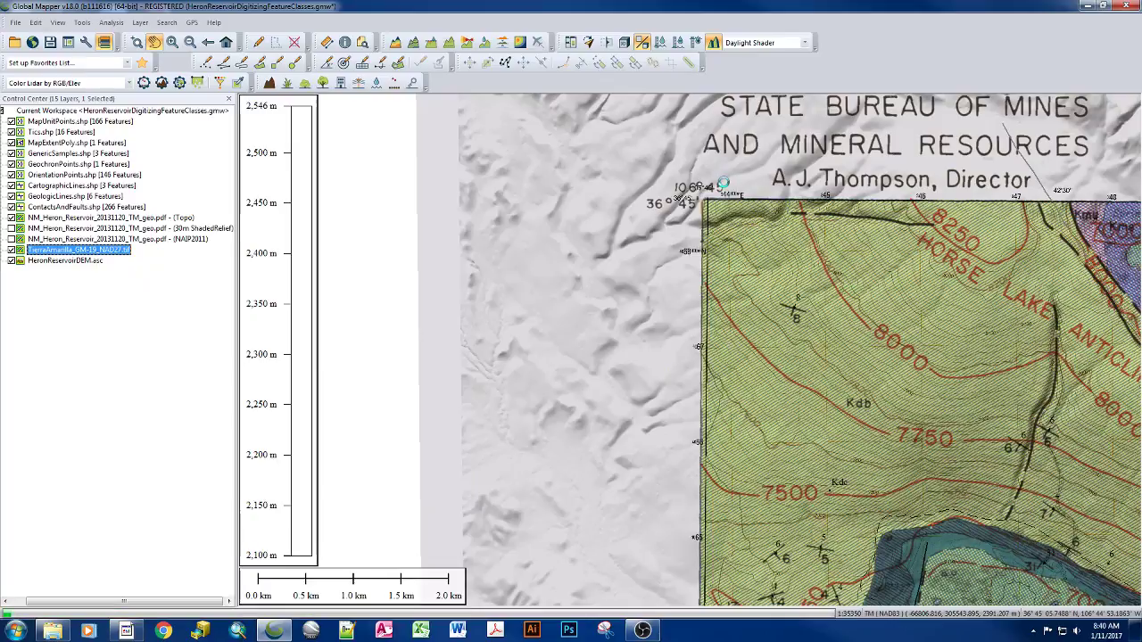
scroll(722, 183, down, 1)
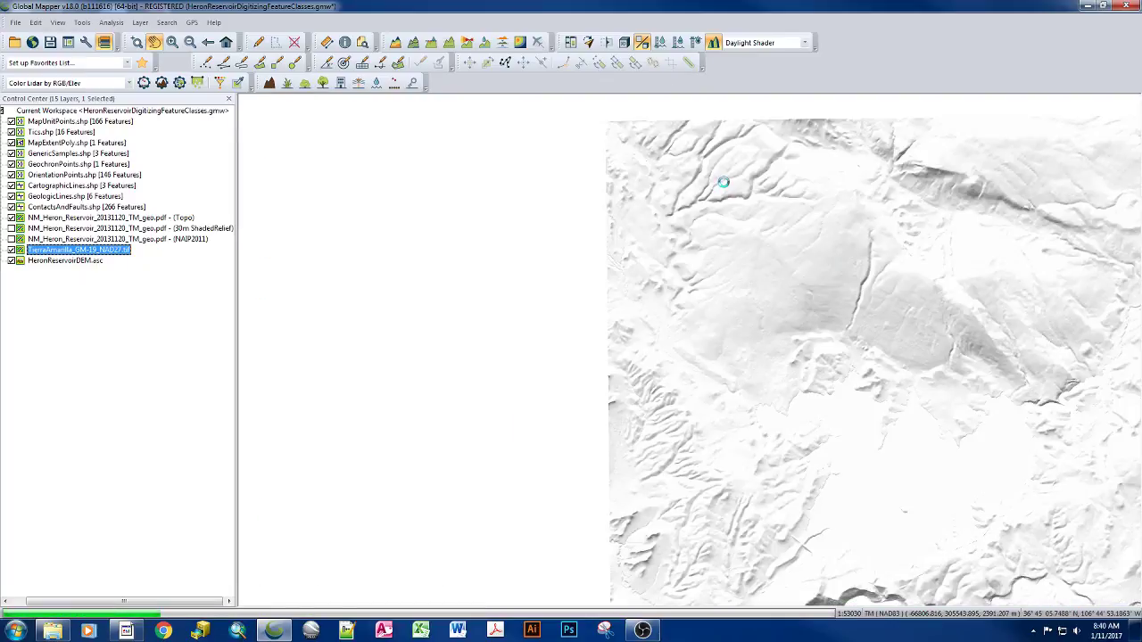
scroll(723, 183, down, 1)
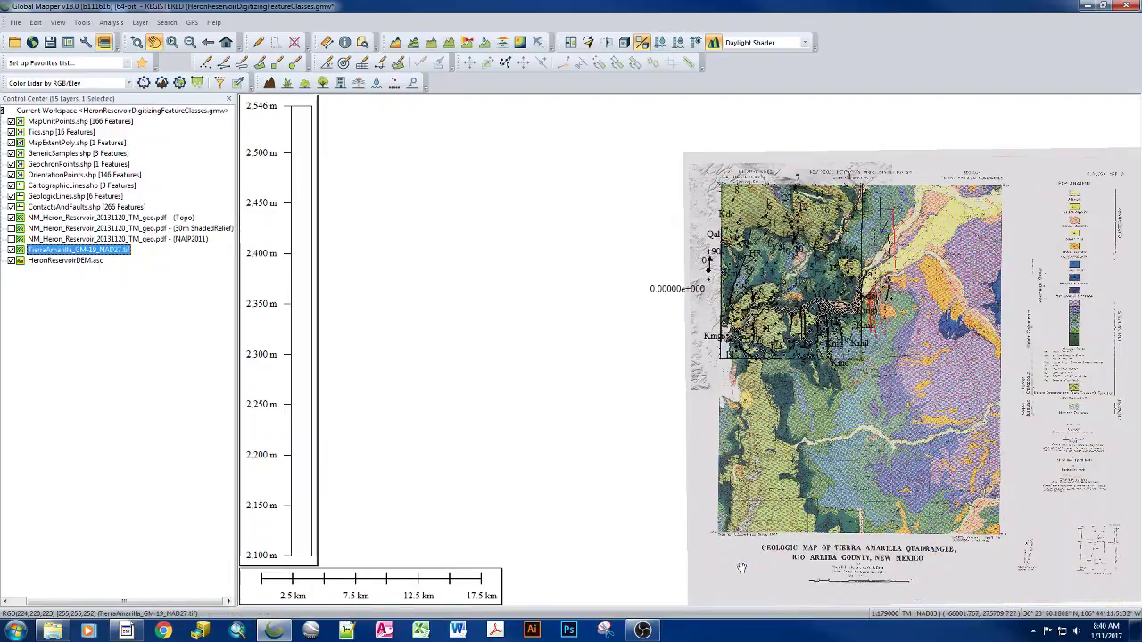
Zoom into the southwest 36°30' corner to check its alignment, then zoom back out.
scroll(721, 539, up, 3)
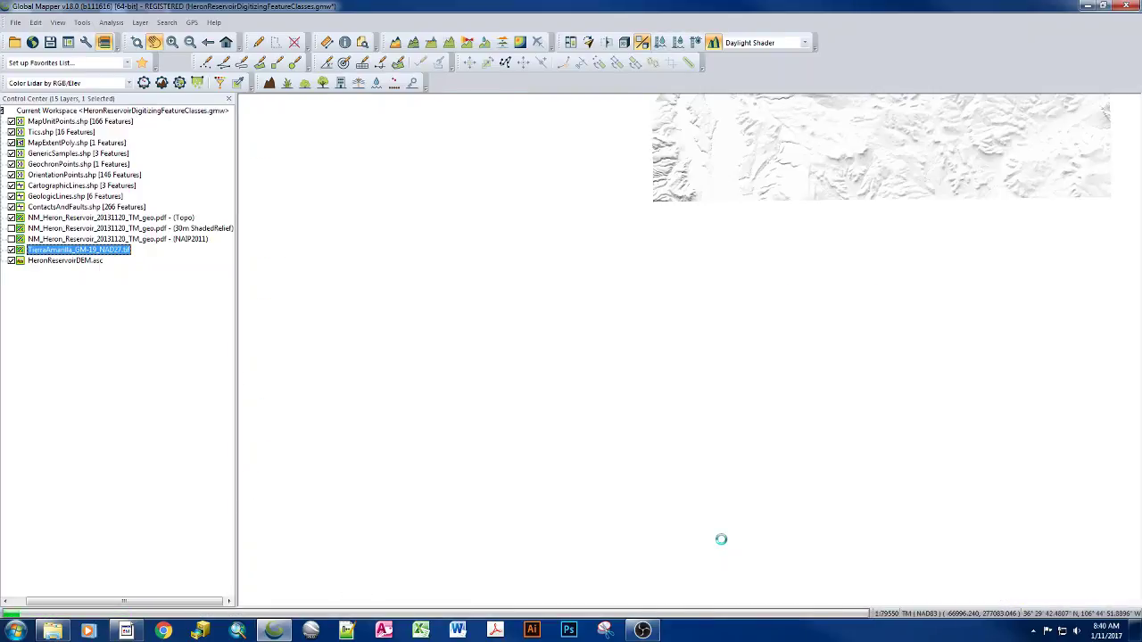
scroll(721, 539, up, 5)
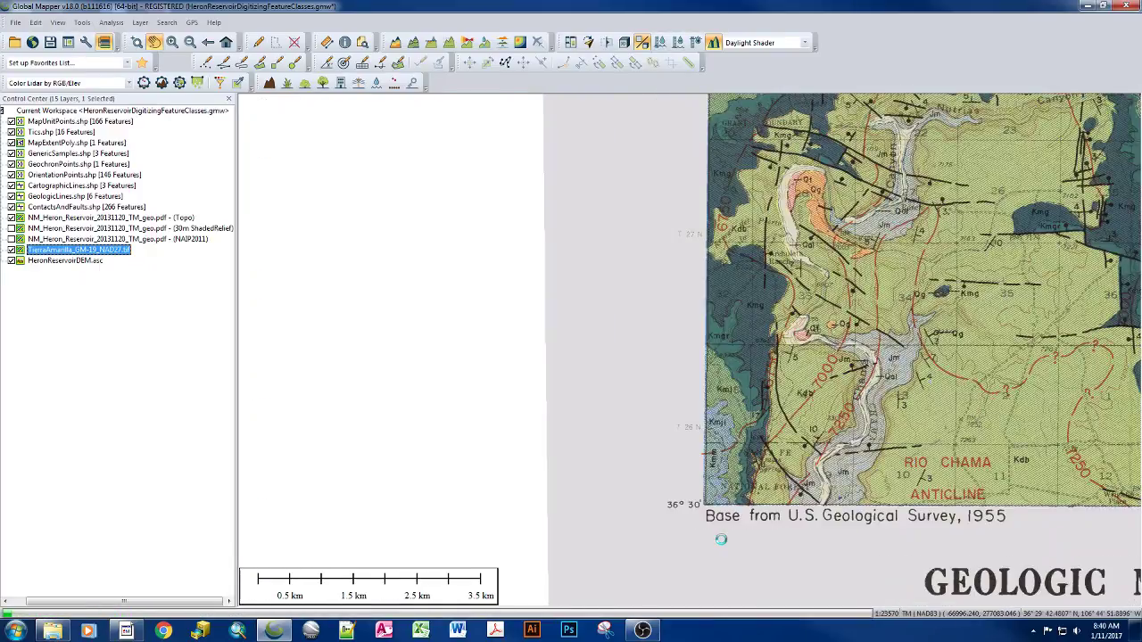
scroll(540, 284, up, 3)
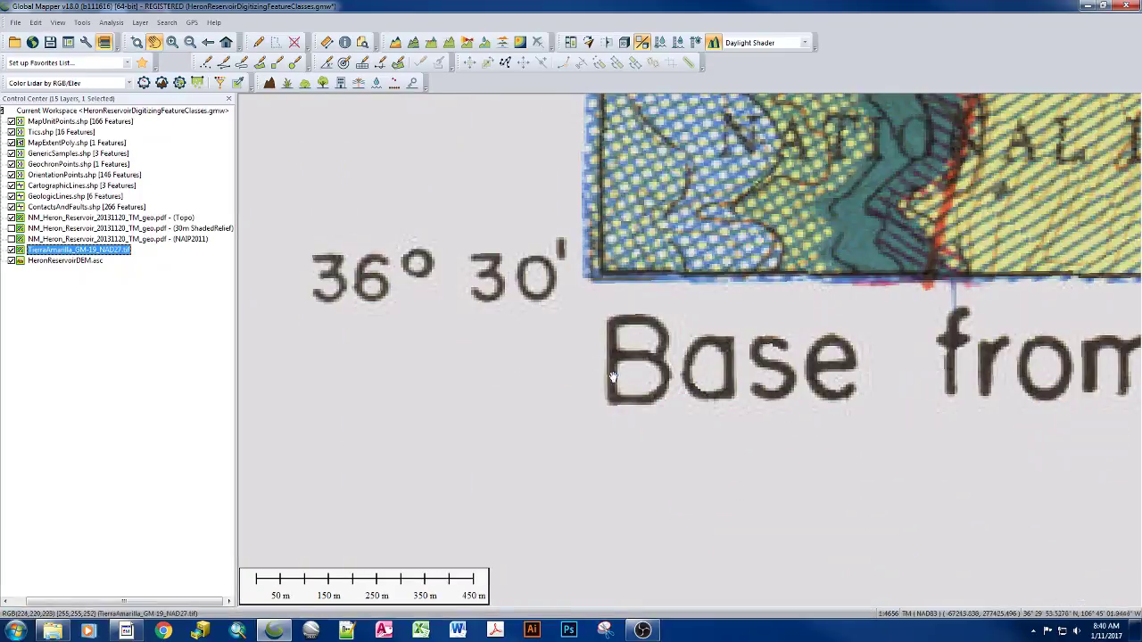
scroll(540, 284, down, 9)
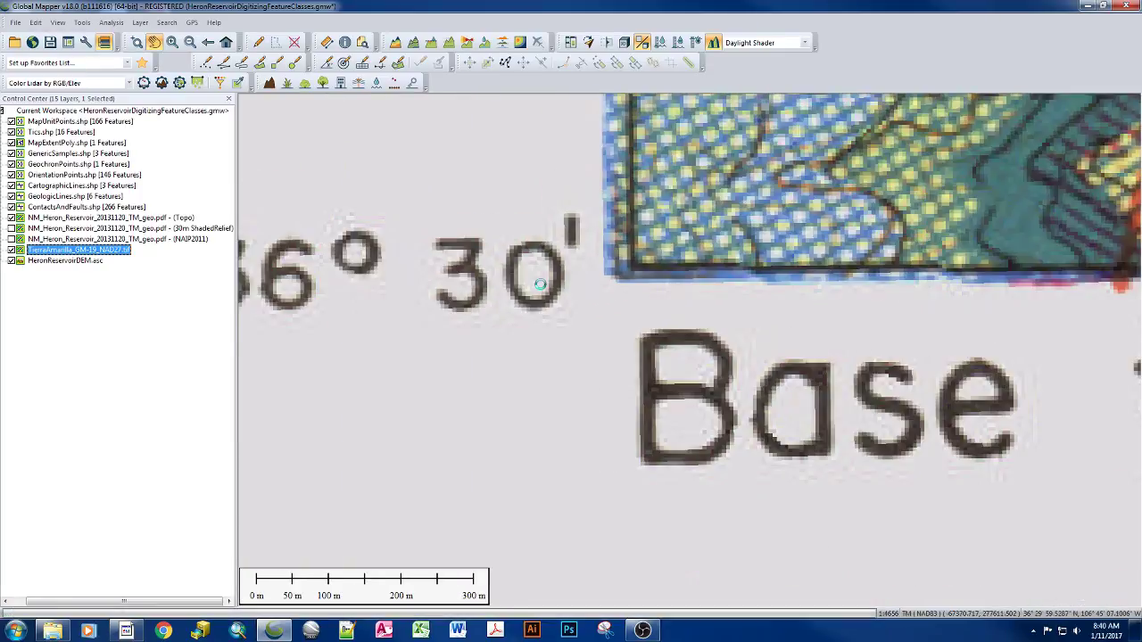
scroll(540, 284, down, 2)
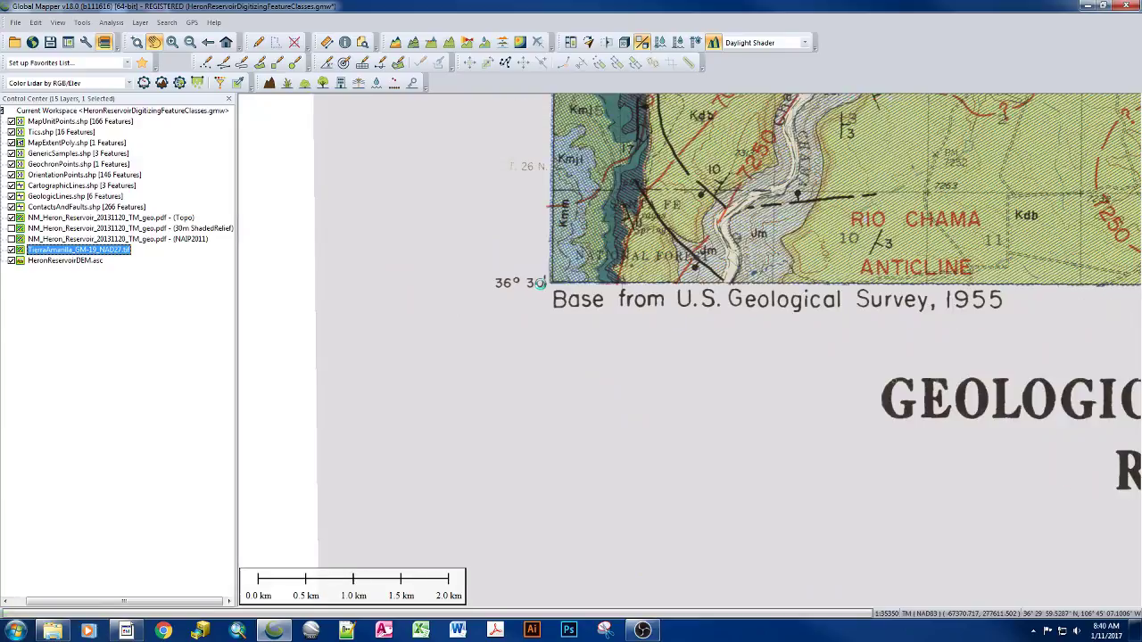
scroll(540, 283, down, 6)
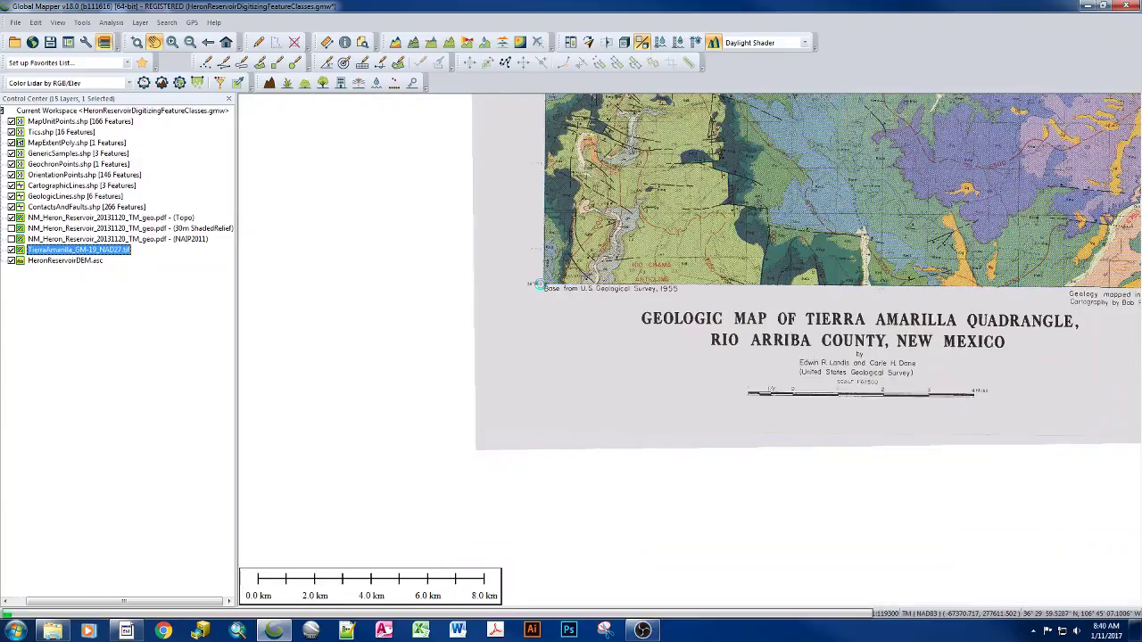
scroll(539, 284, down, 2)
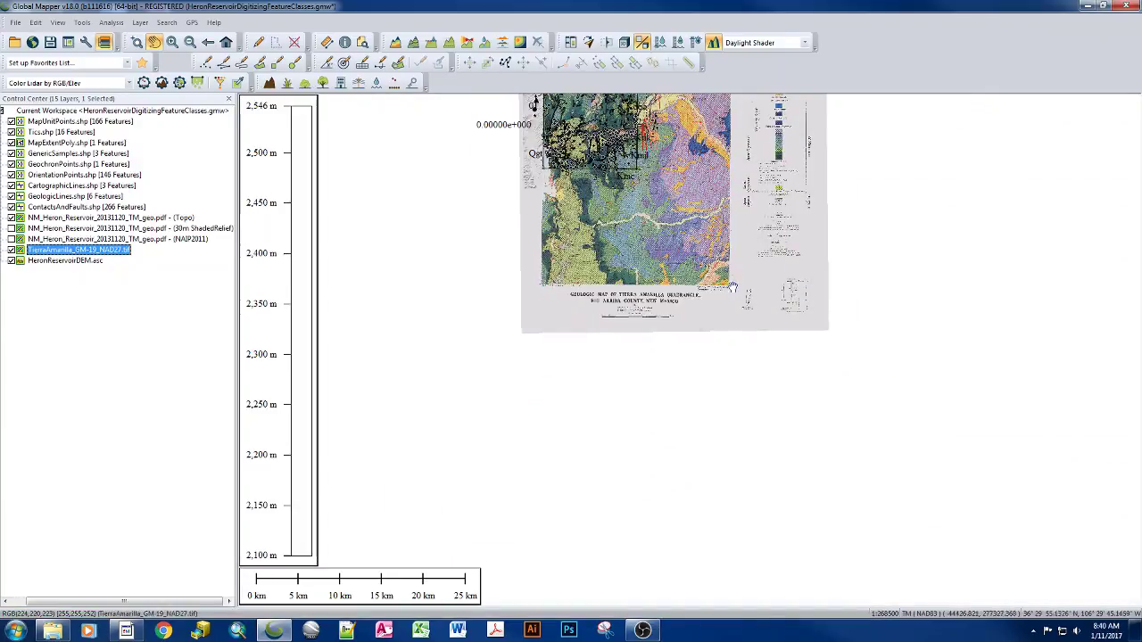
Check the southeast 36°30' corner up close, then zoom out and pan to frame the sheet.
scroll(728, 283, up, 4)
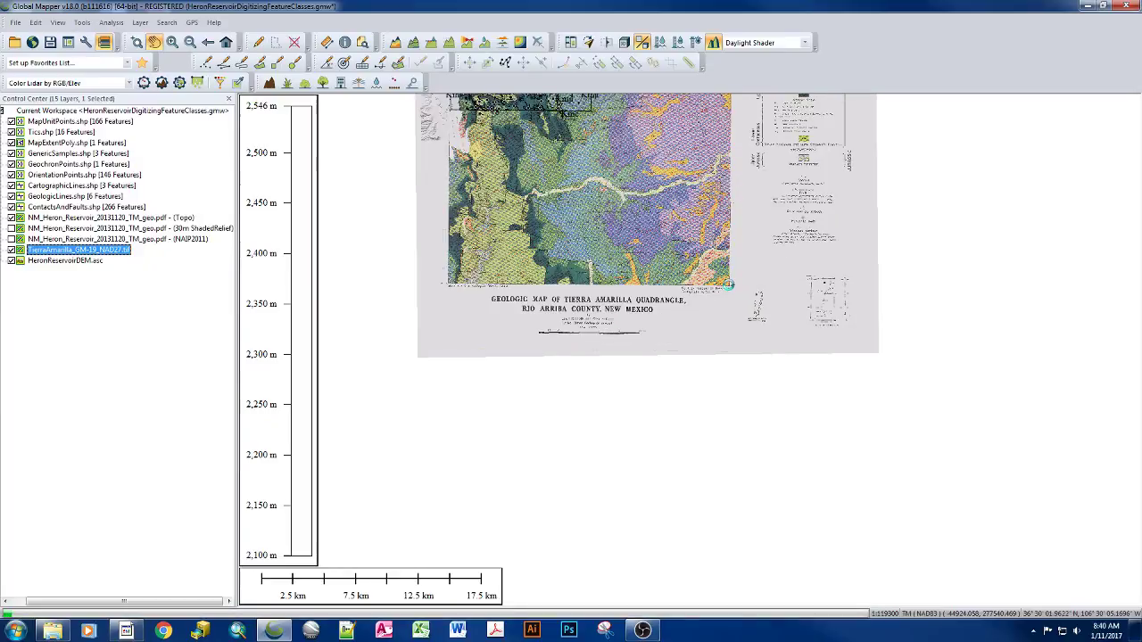
scroll(728, 286, up, 2)
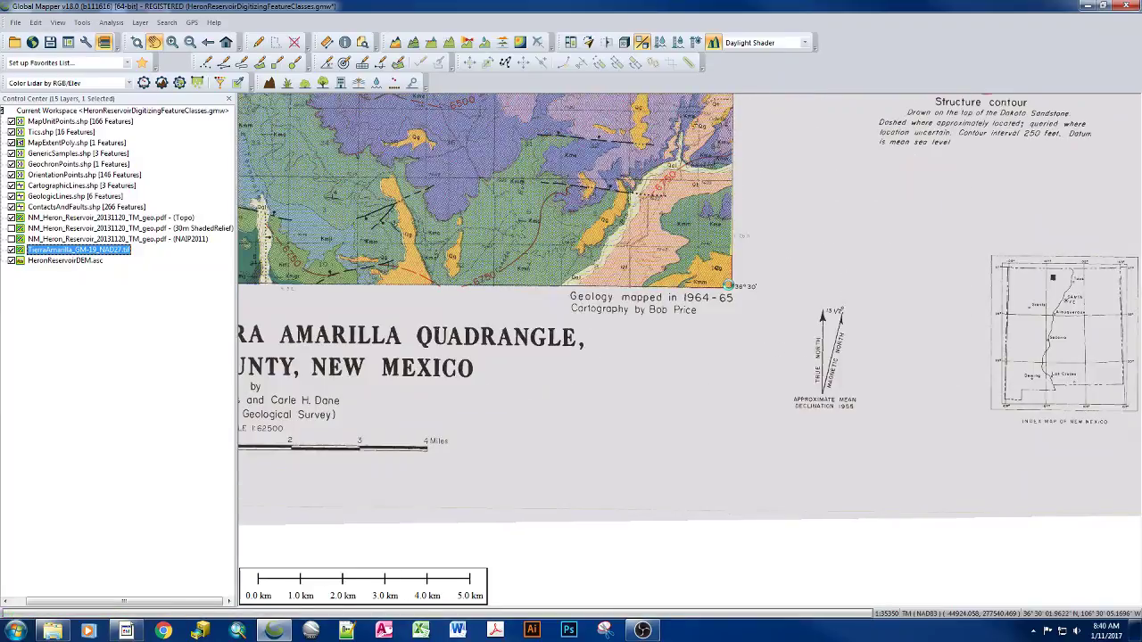
scroll(729, 285, up, 6)
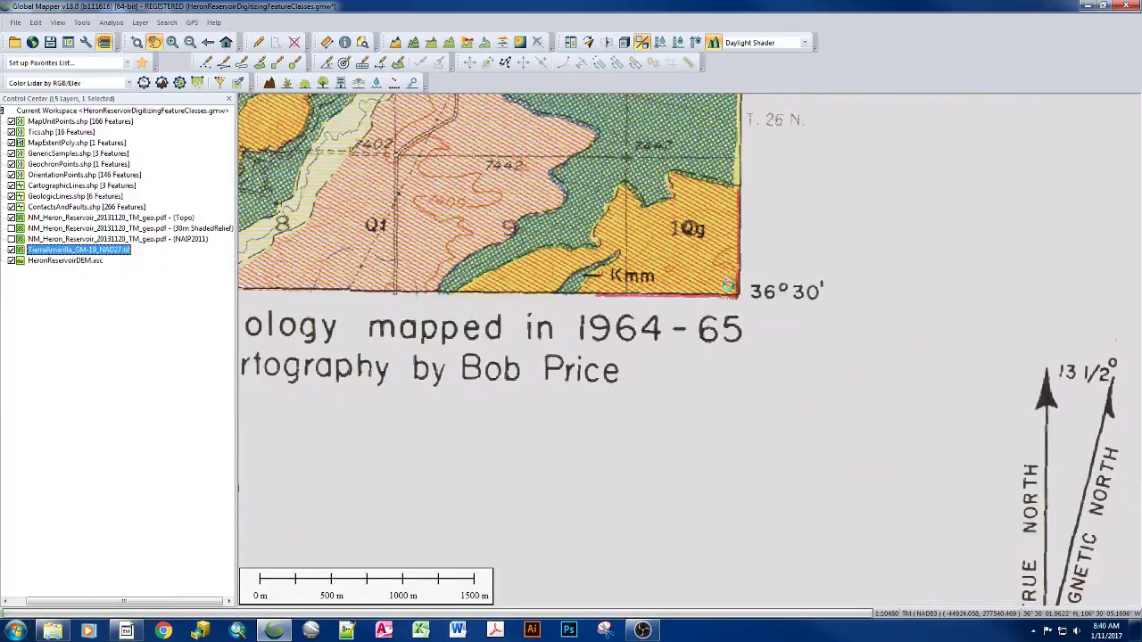
scroll(728, 285, up, 2)
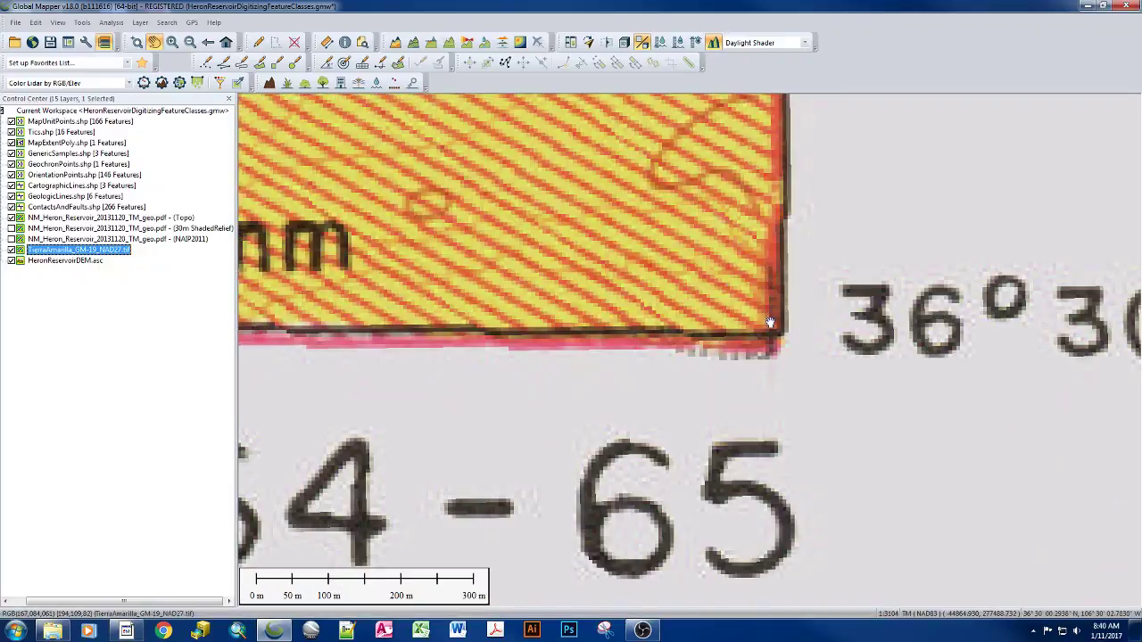
scroll(788, 328, down, 4)
scroll(789, 335, down, 3)
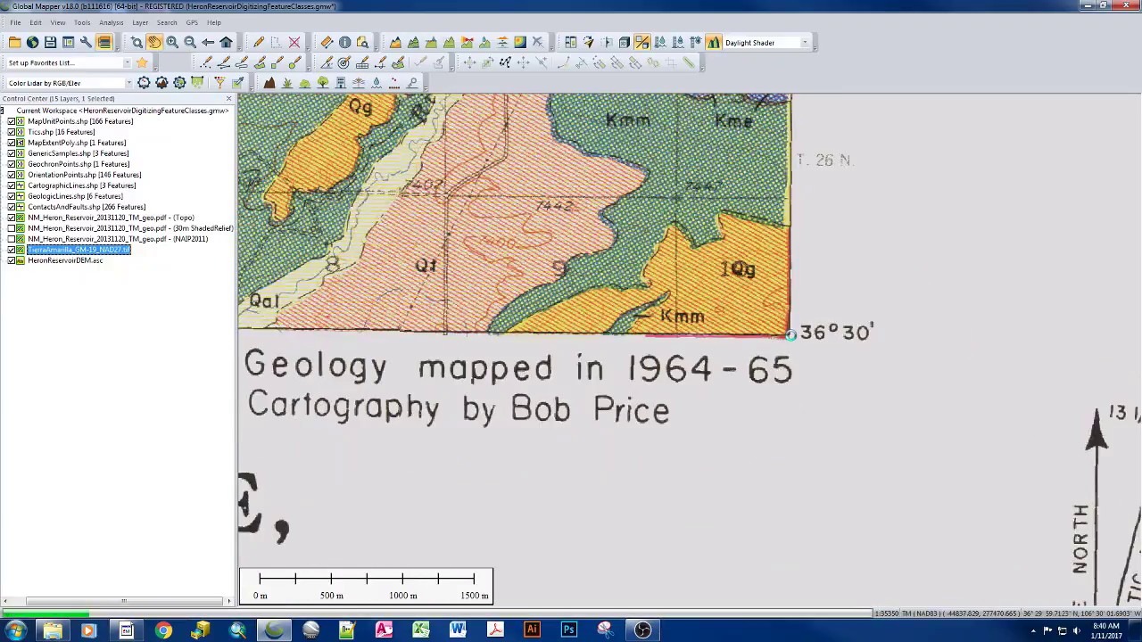
scroll(790, 335, down, 3)
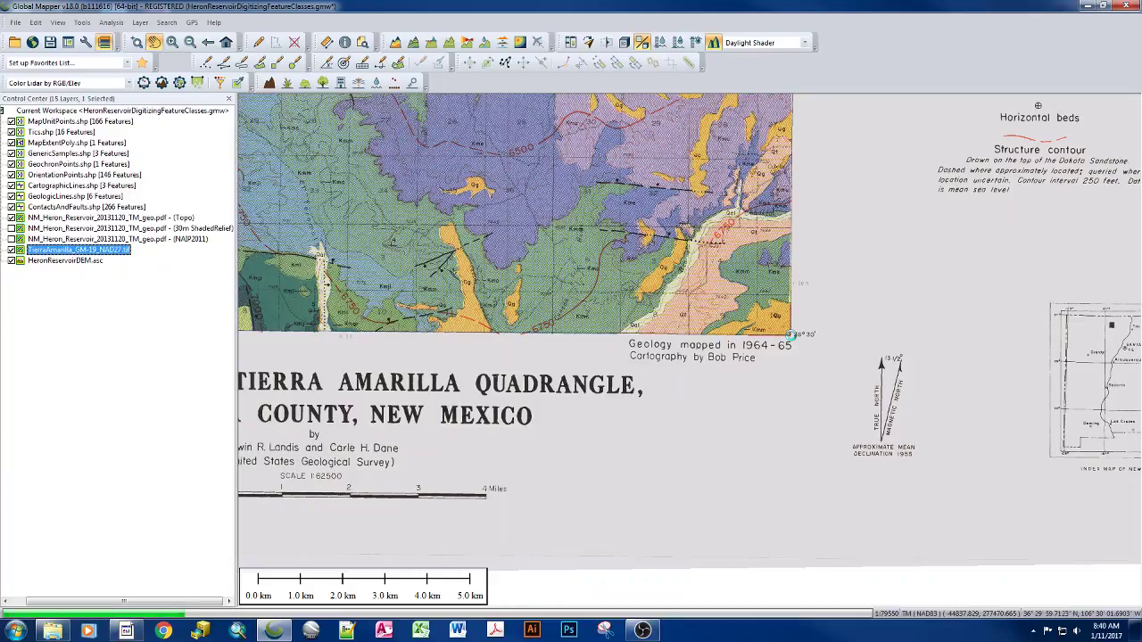
scroll(790, 334, down, 2)
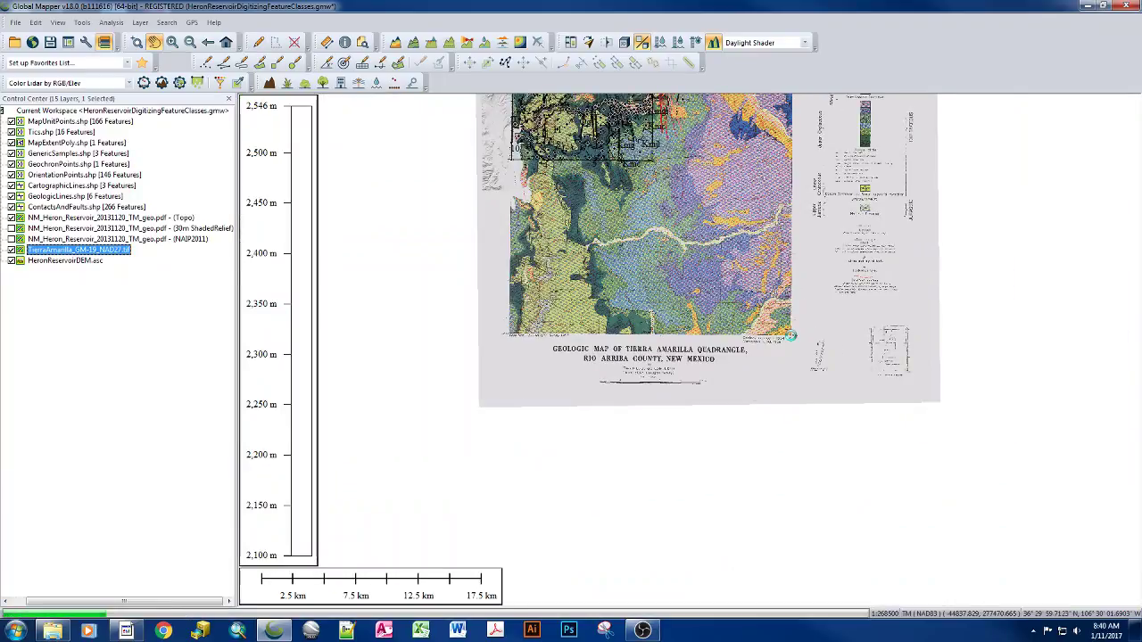
scroll(790, 335, down, 2)
drag(737, 102, 809, 169)
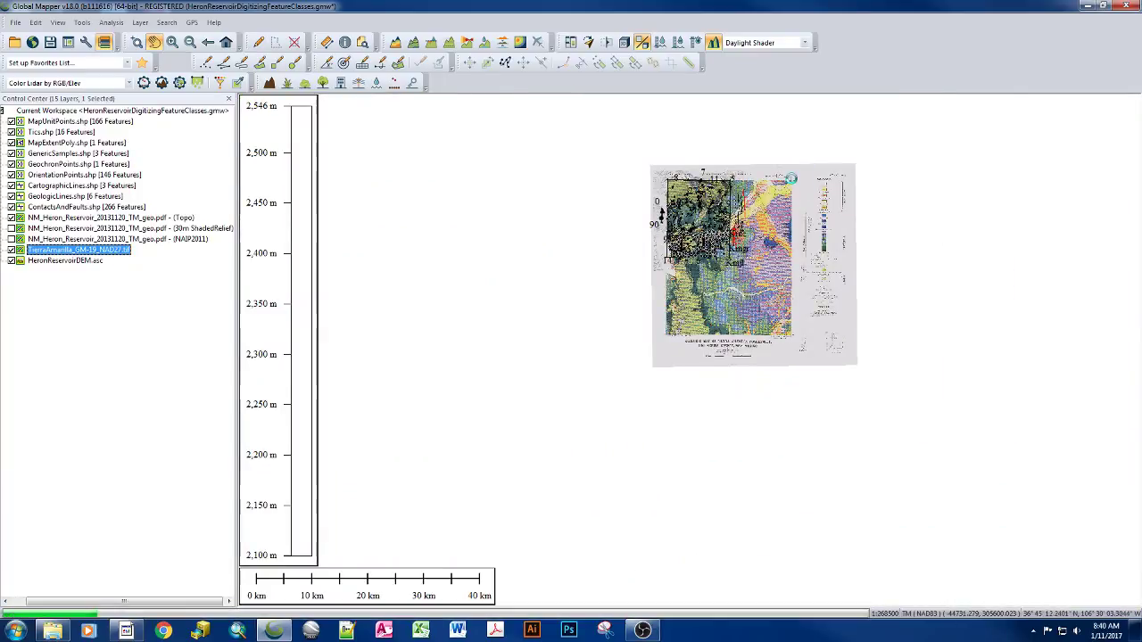
Inspect the 106°30', 36°45' northeast corner's edge pixels closely, then zoom back out.
scroll(791, 178, up, 2)
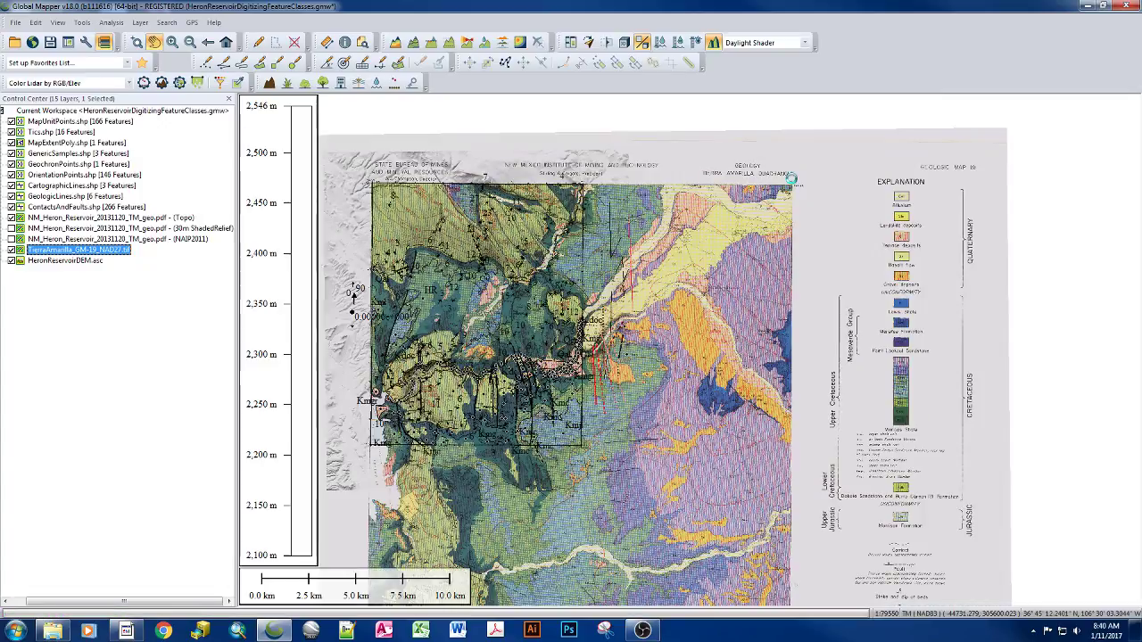
scroll(792, 178, up, 1)
scroll(792, 179, up, 1)
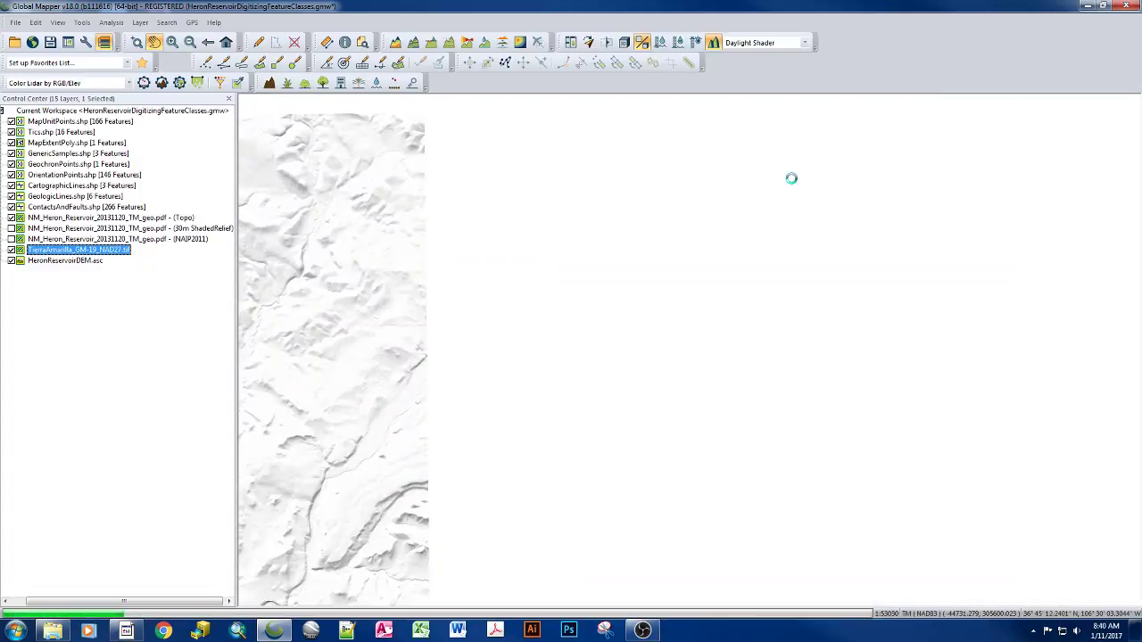
scroll(790, 187, up, 1)
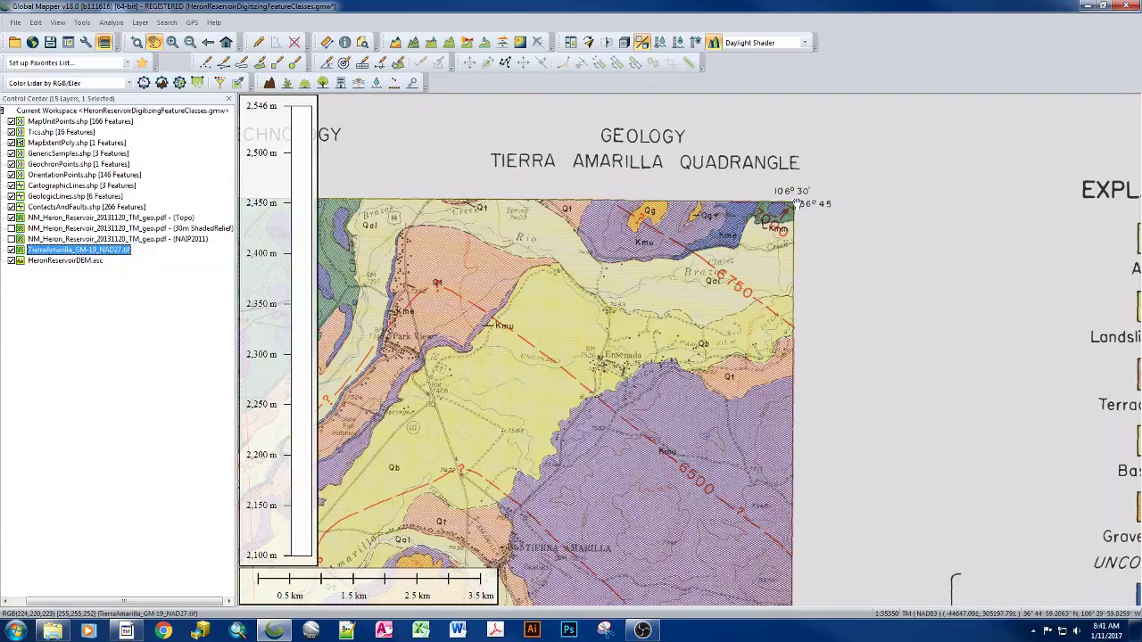
scroll(794, 193, up, 3)
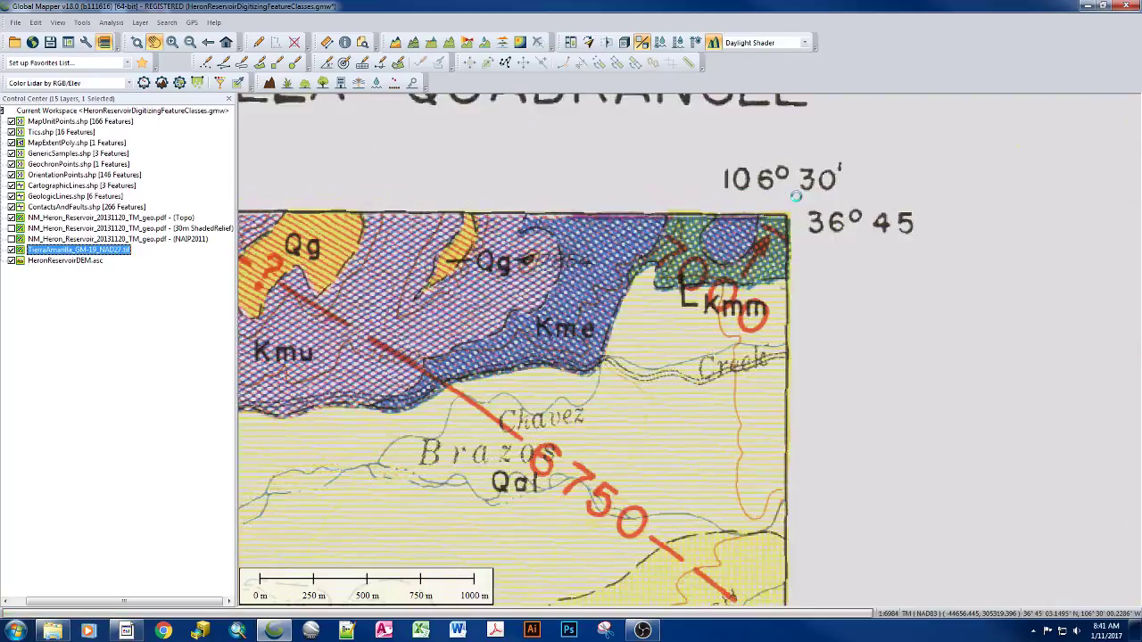
scroll(797, 195, up, 3)
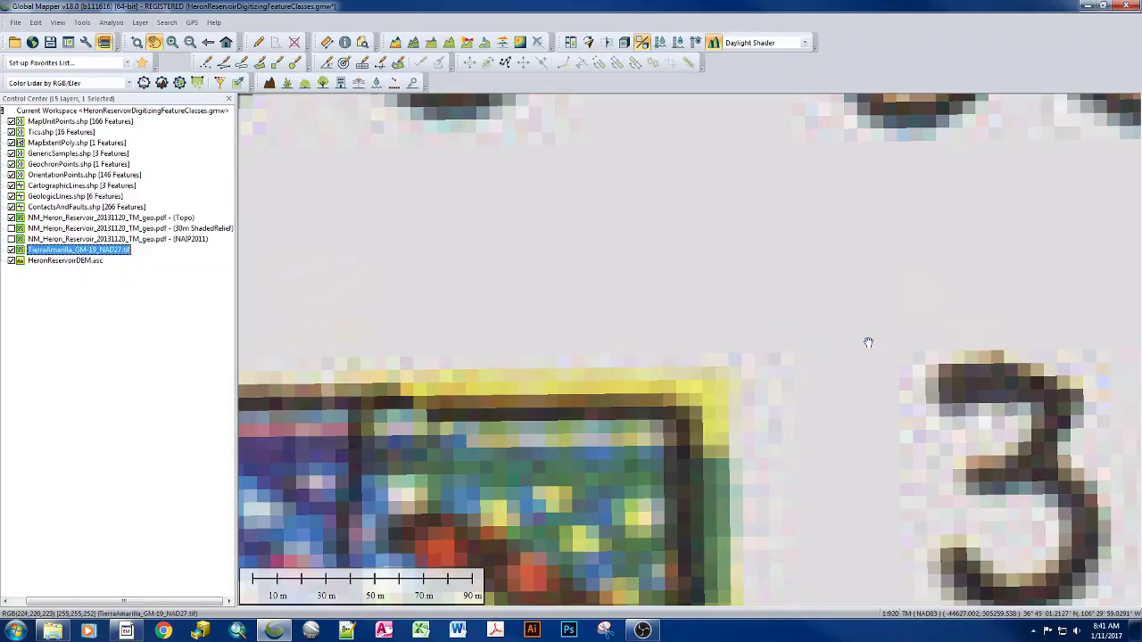
scroll(867, 341, up, 1)
scroll(867, 341, down, 7)
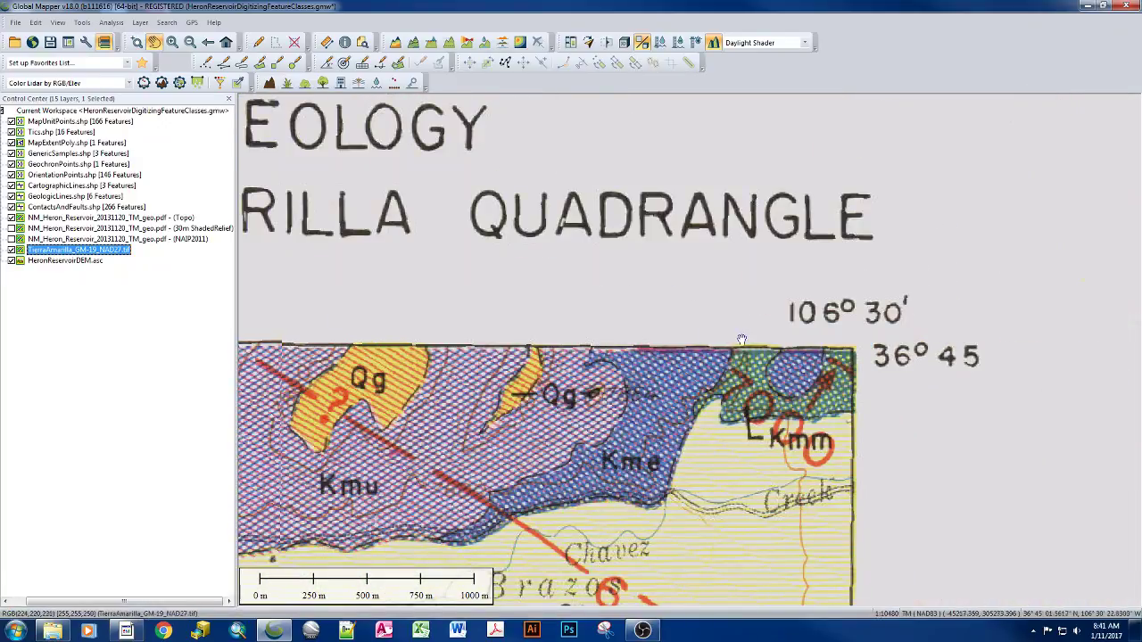
scroll(753, 344, up, 4)
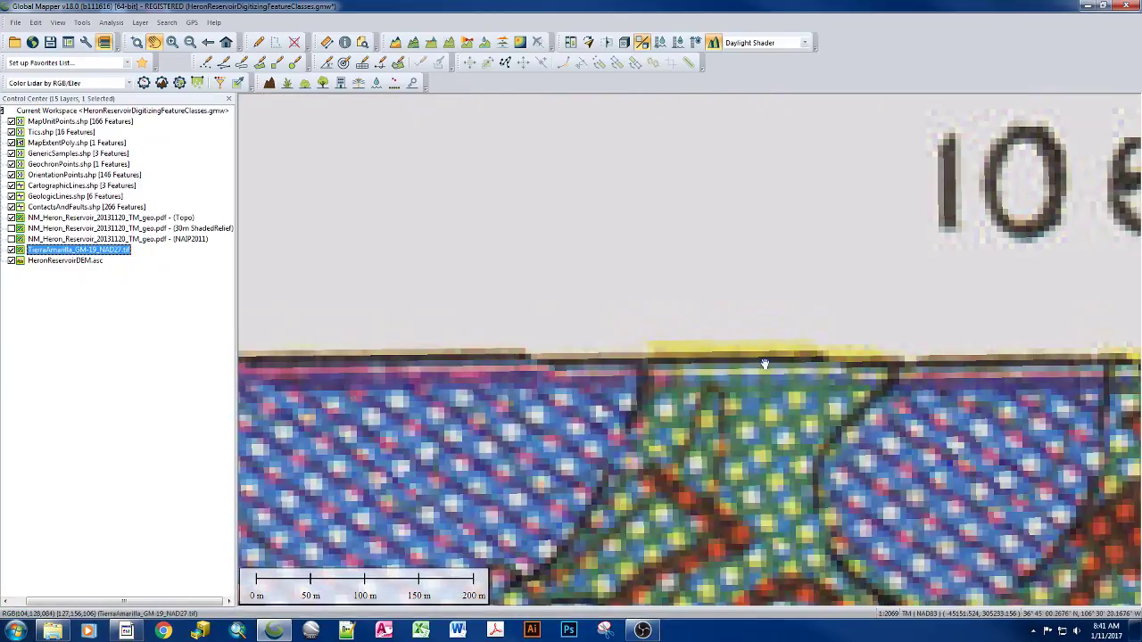
scroll(793, 280, up, 2)
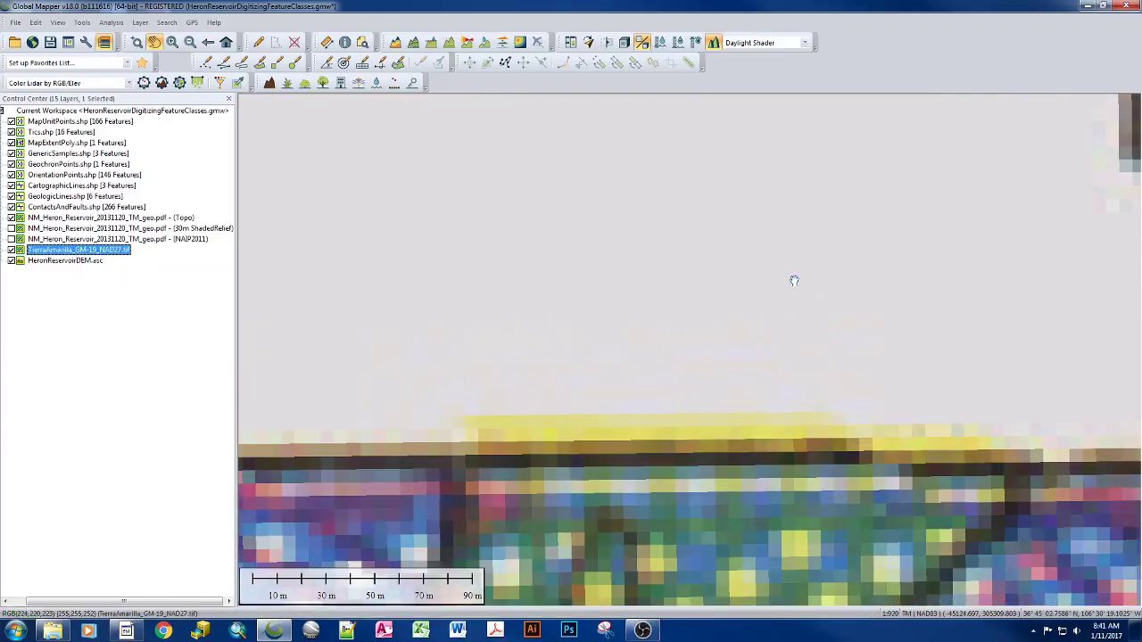
scroll(794, 280, down, 7)
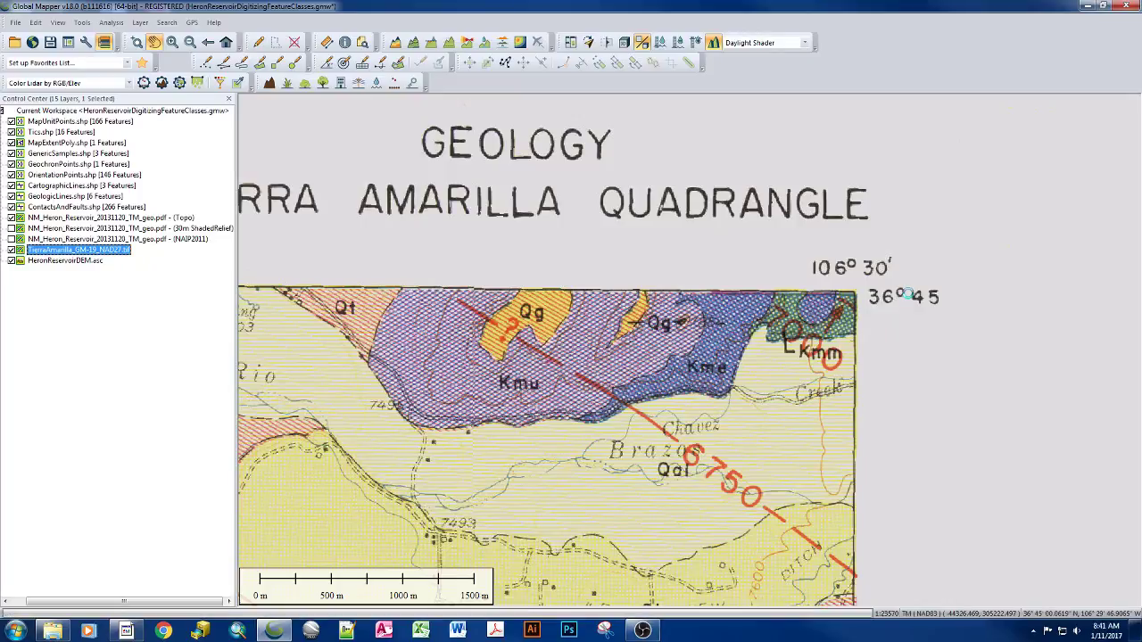
scroll(907, 295, down, 2)
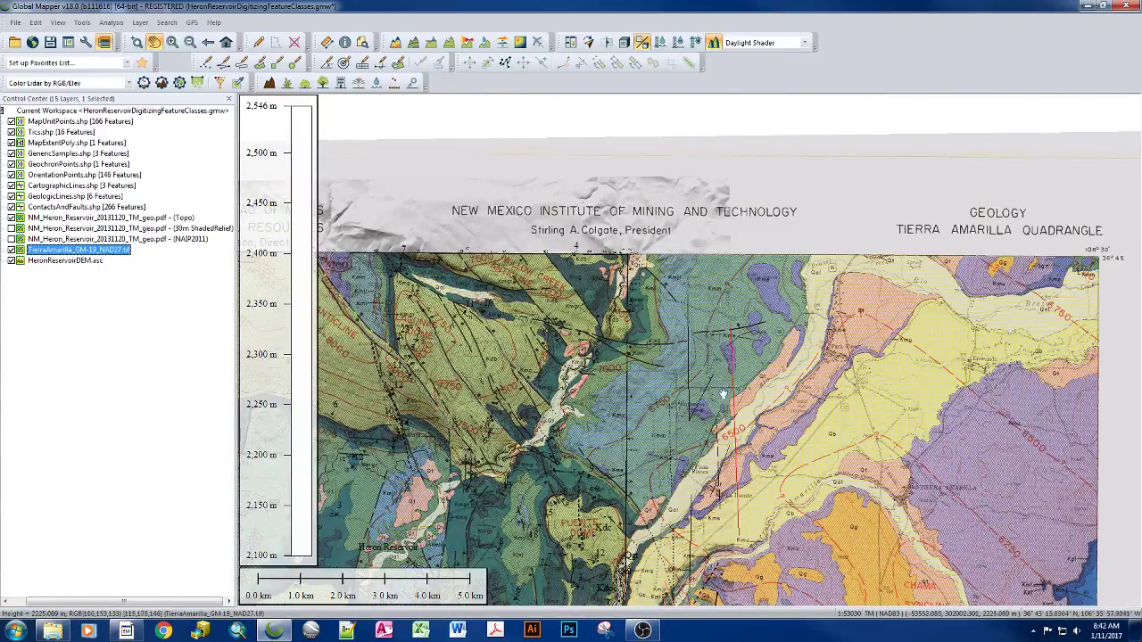
Frame the map's northwest near Horse Lake Anticline, then select the Topo through TierraAmarilla layers.
drag(716, 391, 800, 368)
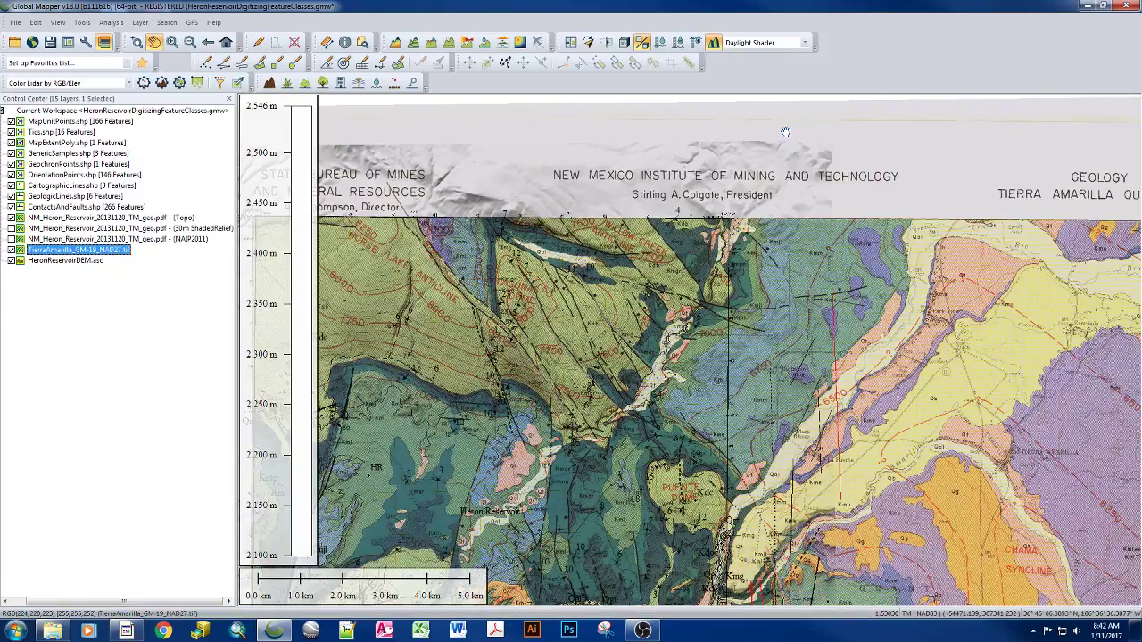
scroll(786, 132, up, 1)
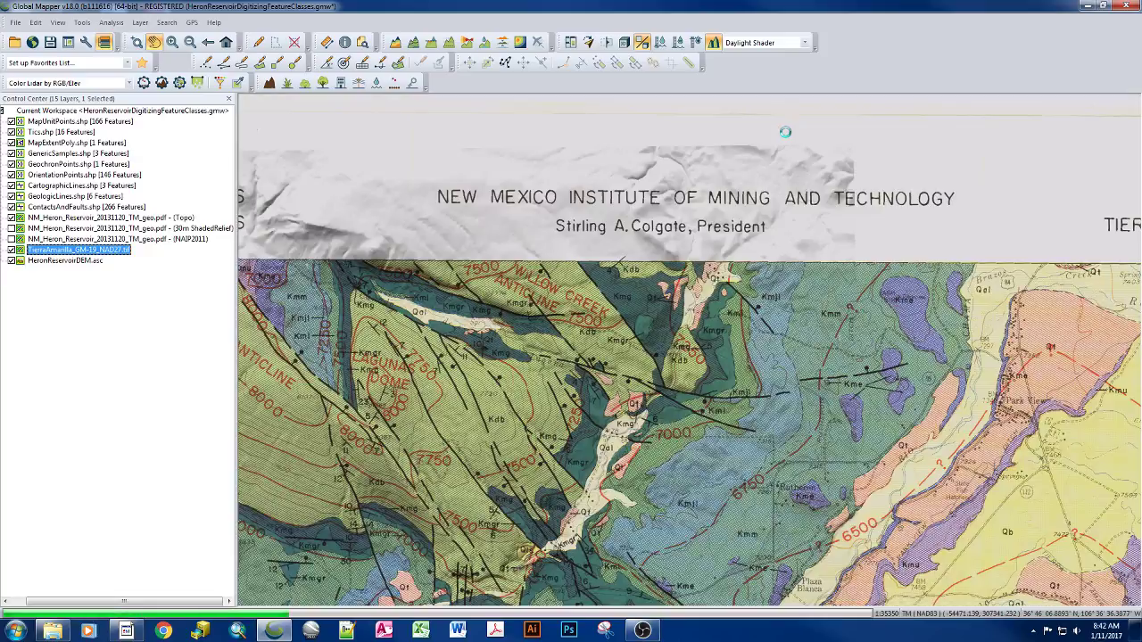
drag(662, 159, 823, 159)
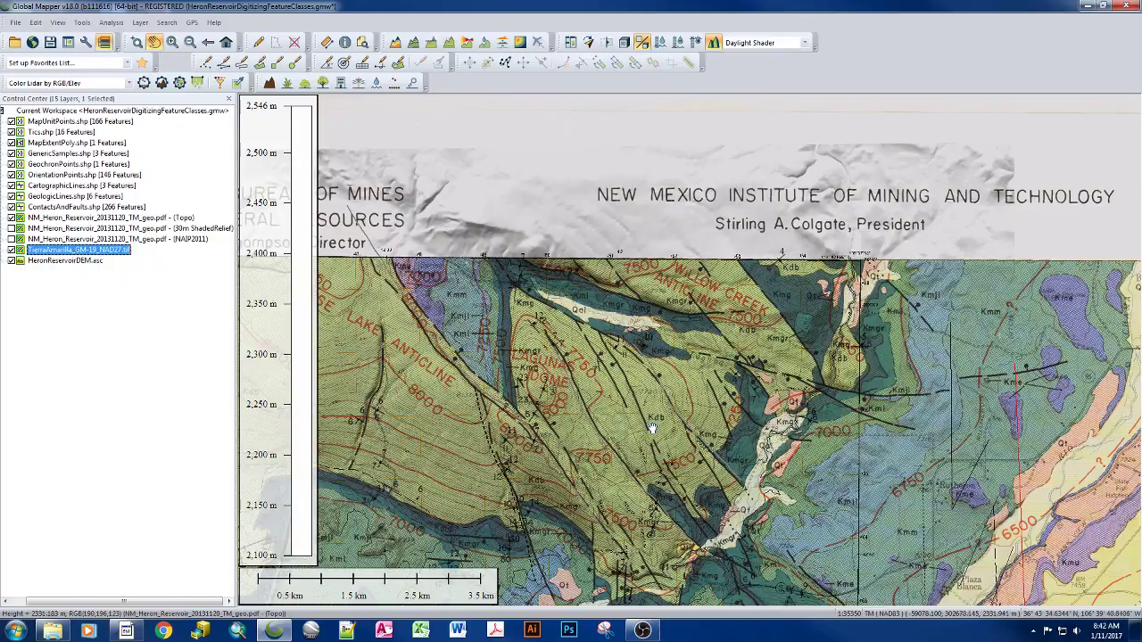
drag(652, 421, 721, 327)
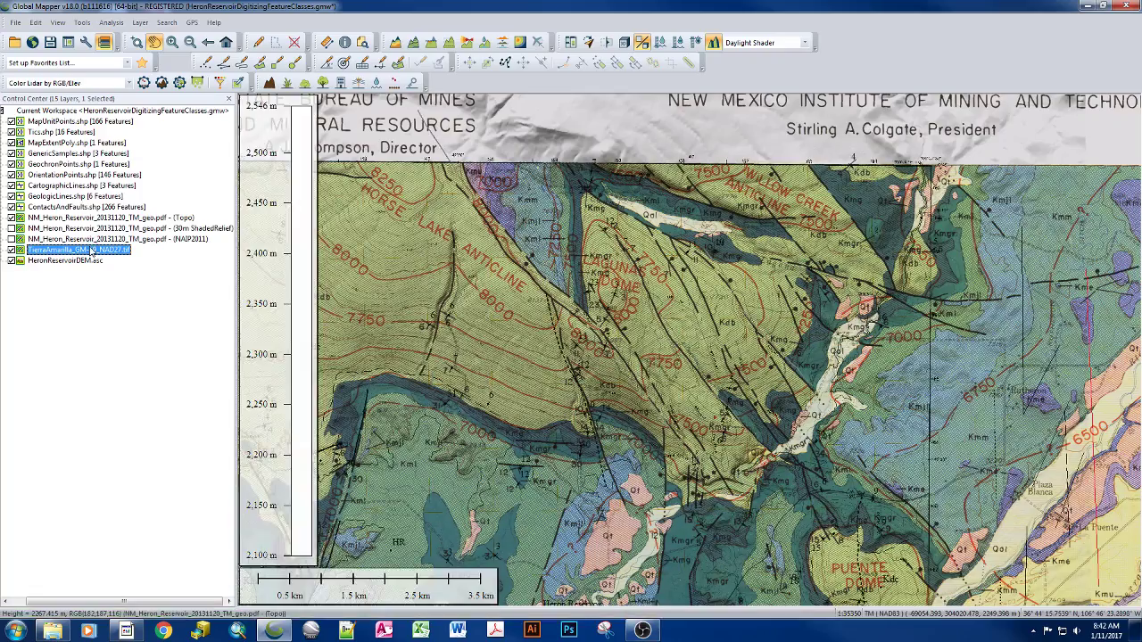
click(91, 253)
shift+click(85, 220)
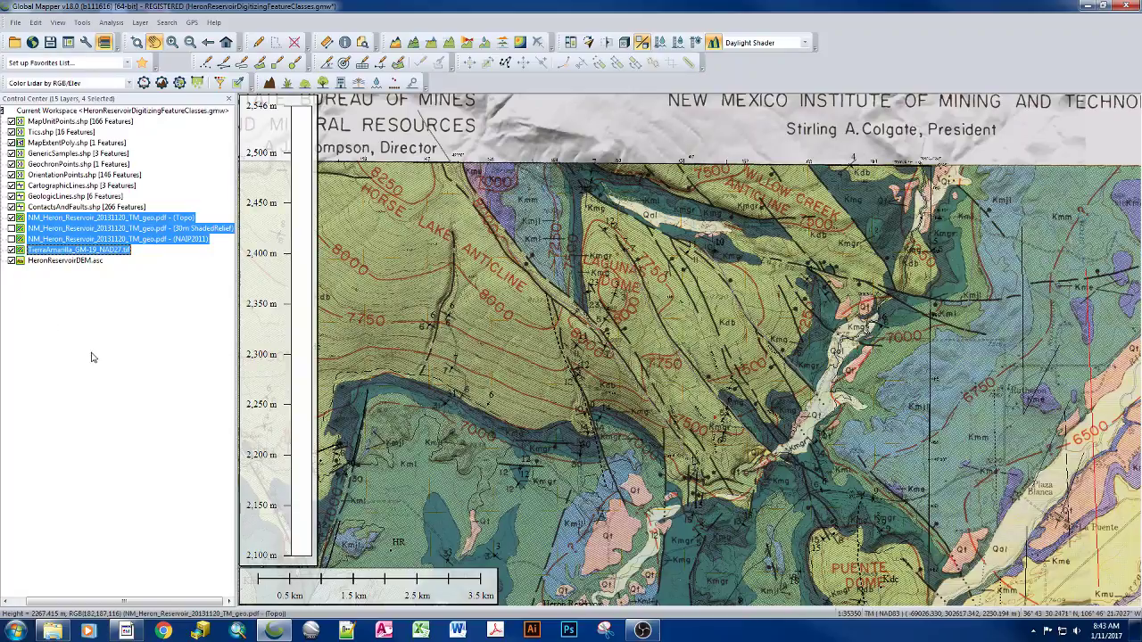
Unload the Topo through NAIP2011 layers without saving, then zoom to HeronReservoirDEM.asc's full extent.
click(178, 382)
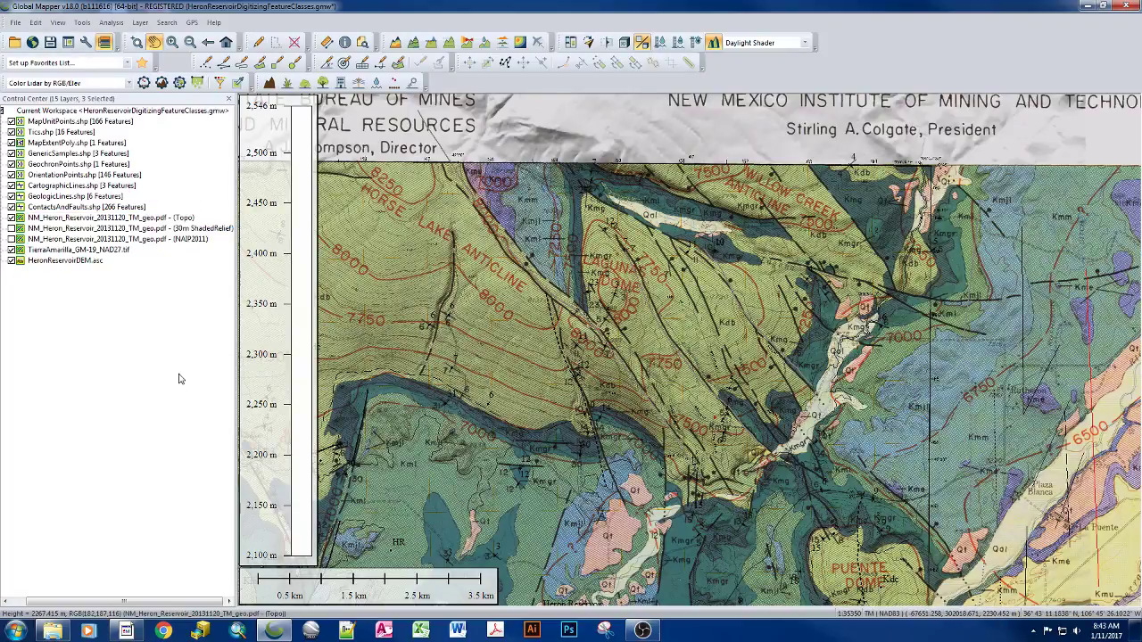
click(40, 220)
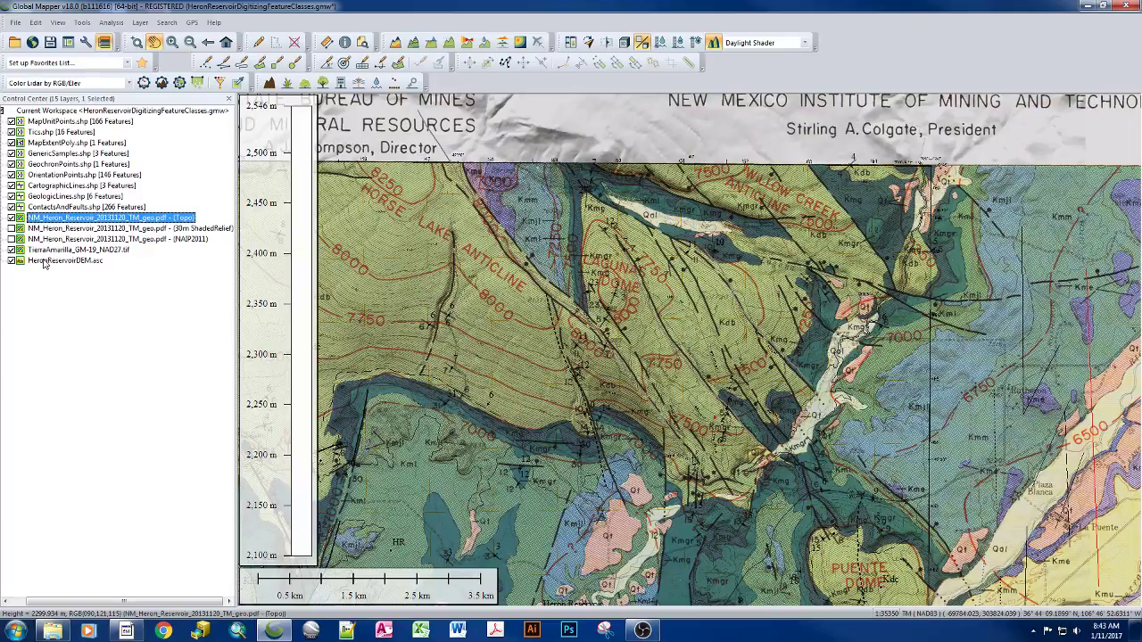
shift+click(43, 239)
right_click(43, 250)
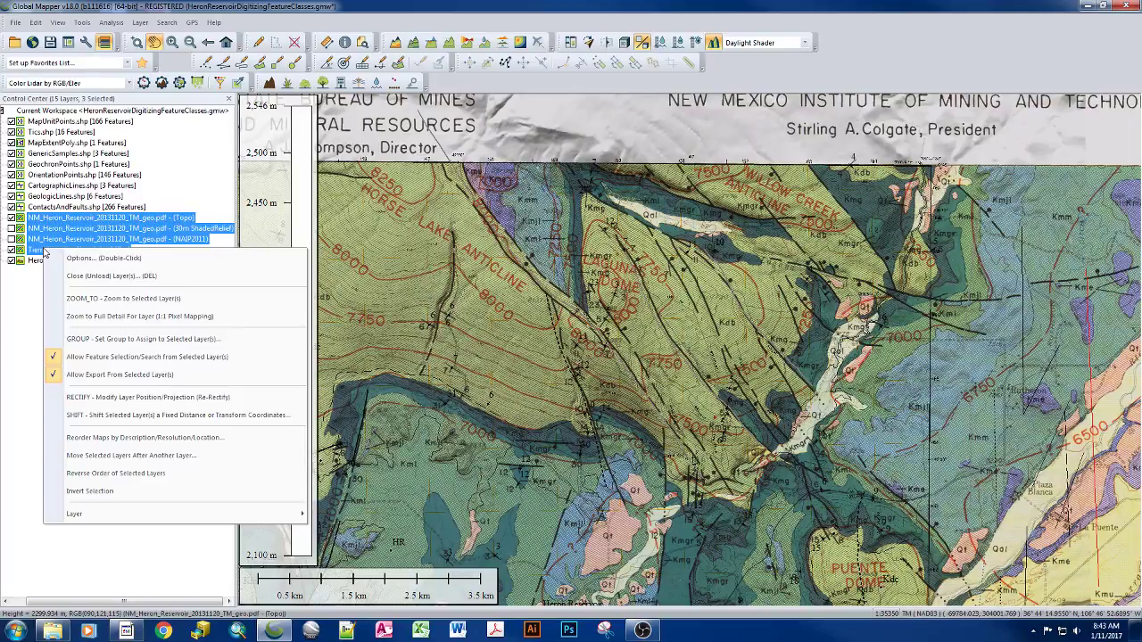
click(89, 276)
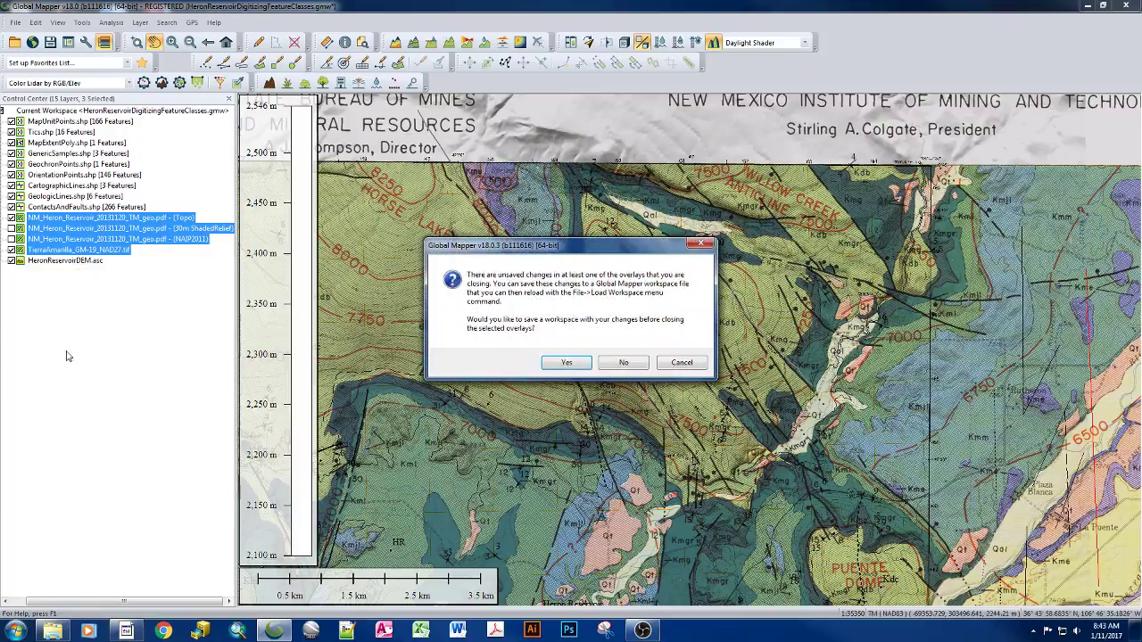
click(624, 362)
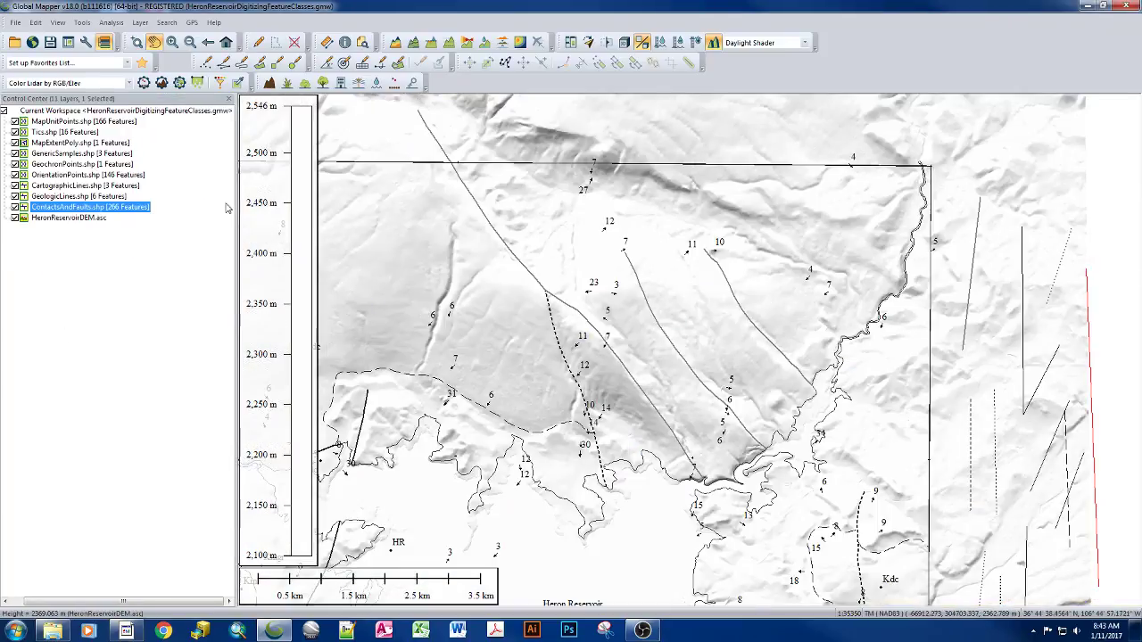
right_click(59, 218)
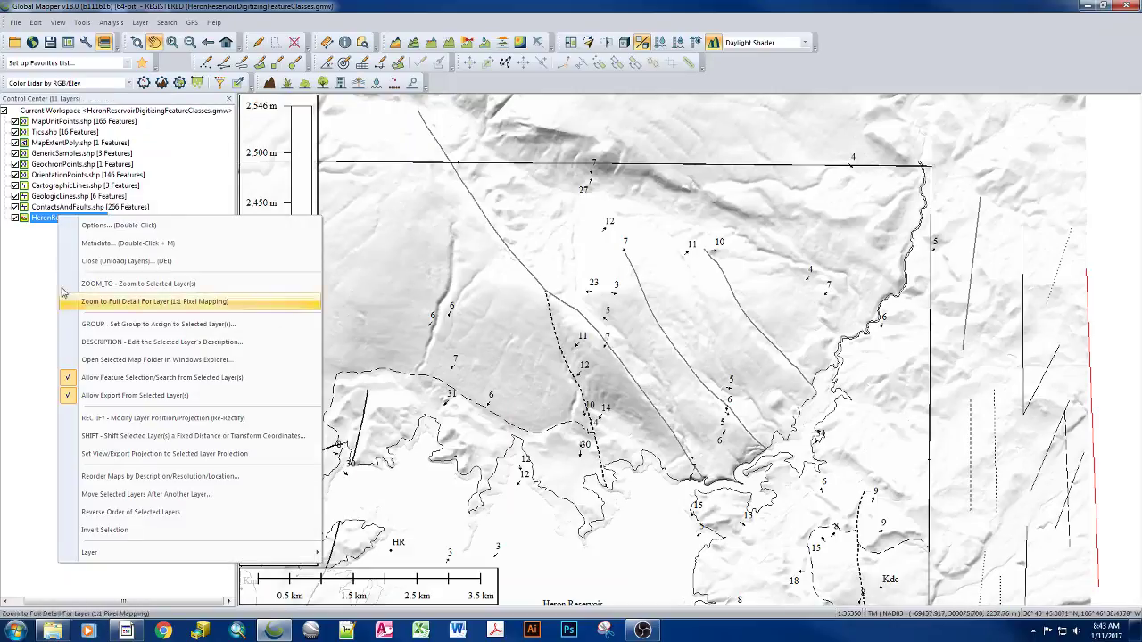
click(98, 285)
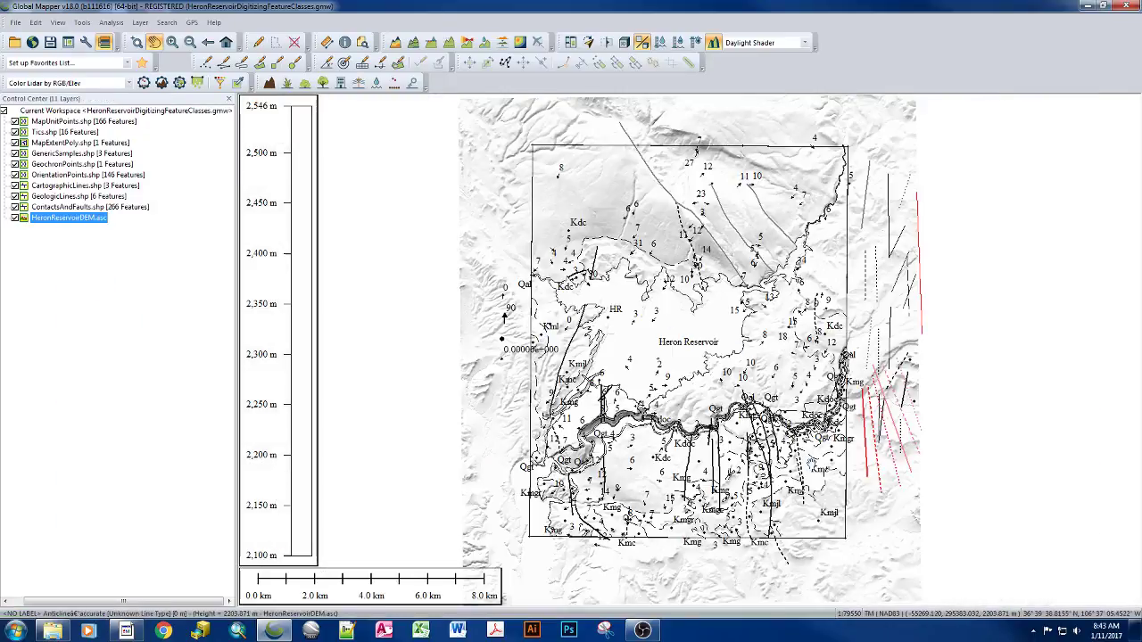